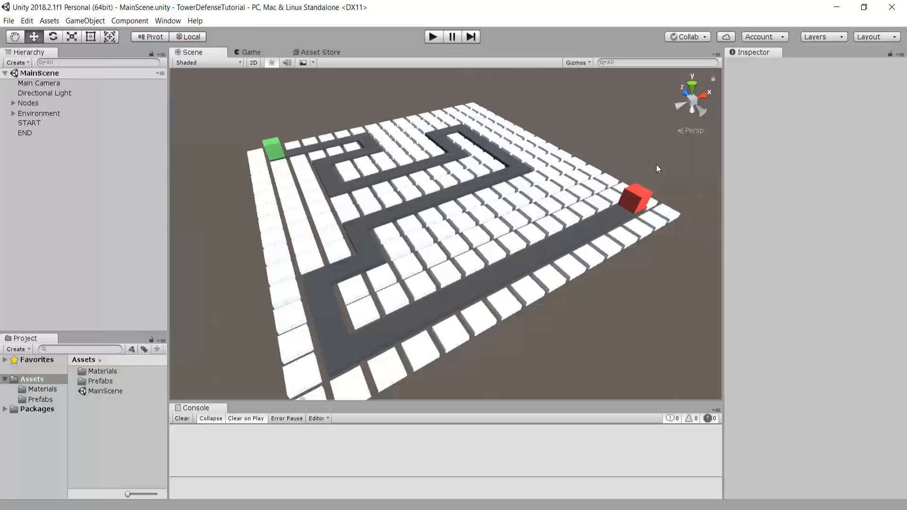
- Select the Main Camera, check its framing in the Game view, and return to the Scene view
scroll(657, 165, up, 1)
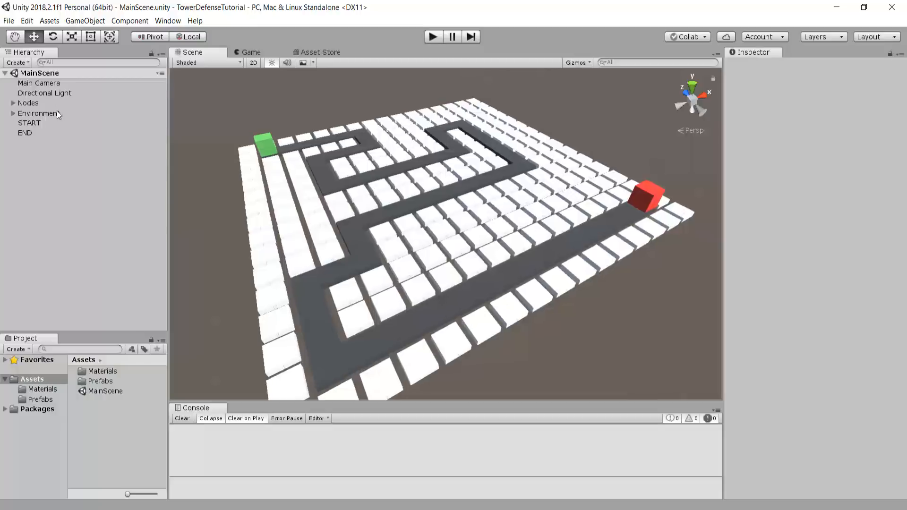
click(39, 83)
click(247, 52)
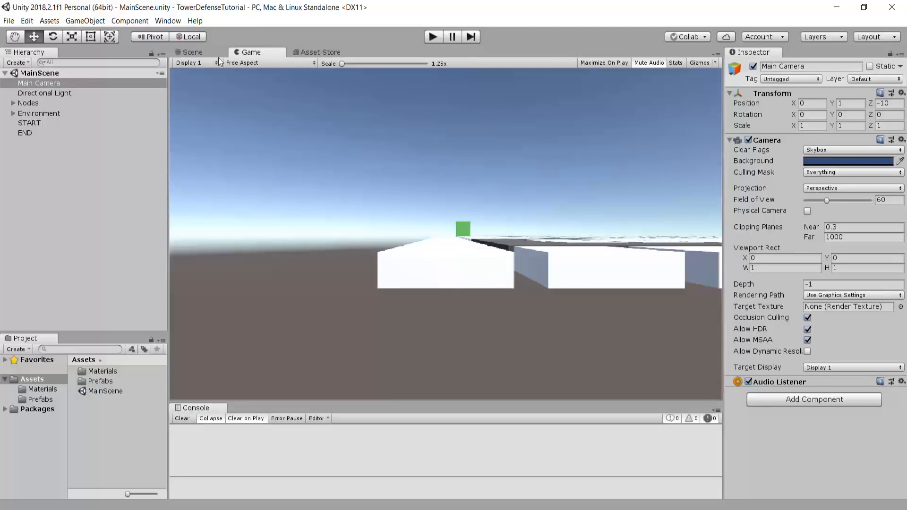
click(194, 52)
- Frame the whole board in the Scene view from a steep elevated angle, with both the start and end cubes visible
scroll(424, 229, down, 4)
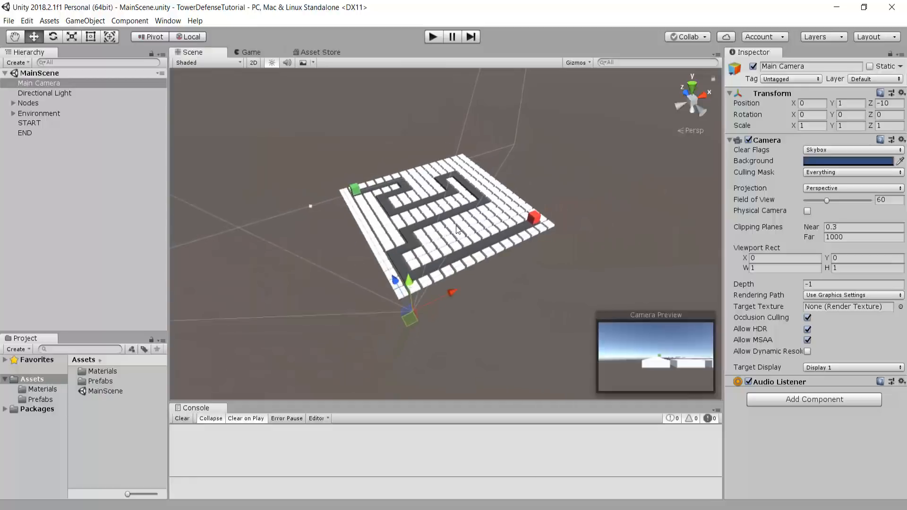
middle_drag(435, 222, 406, 177)
scroll(411, 175, up, 8)
right_drag(435, 239, 394, 219)
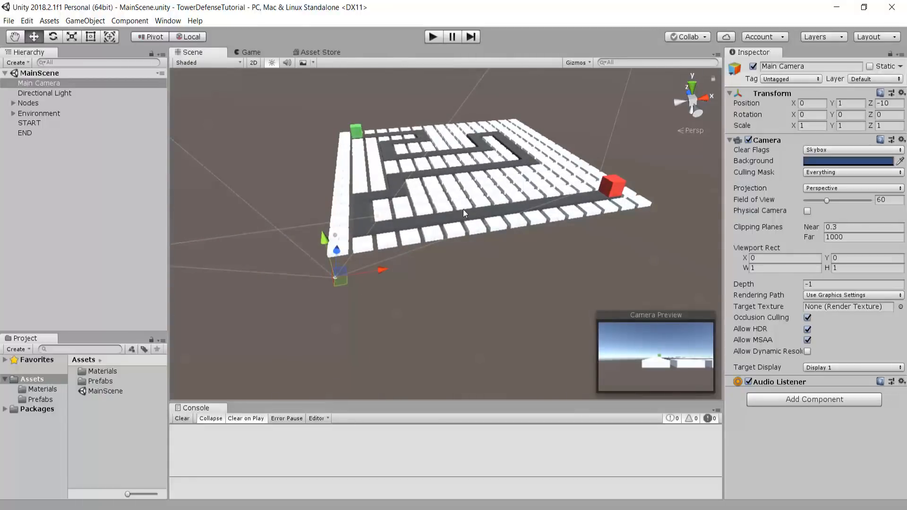
alt+drag(463, 209, 407, 277)
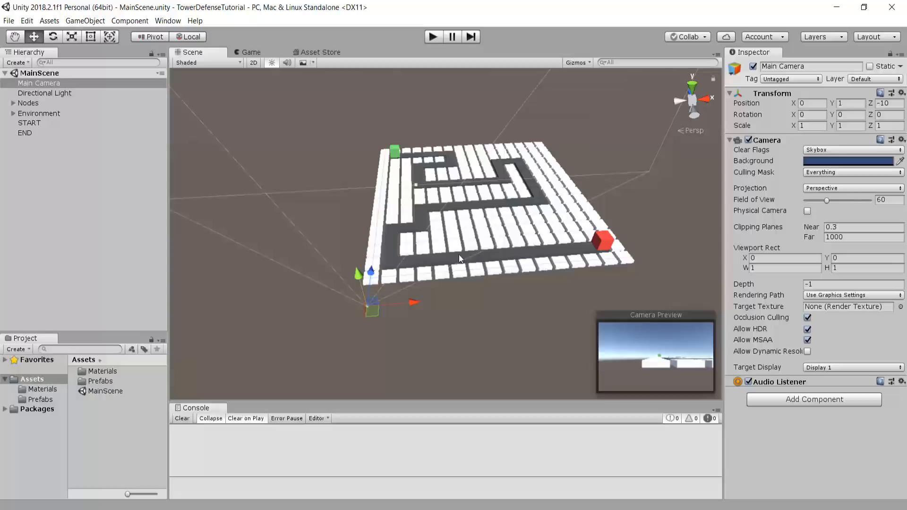
alt+drag(495, 241, 427, 251)
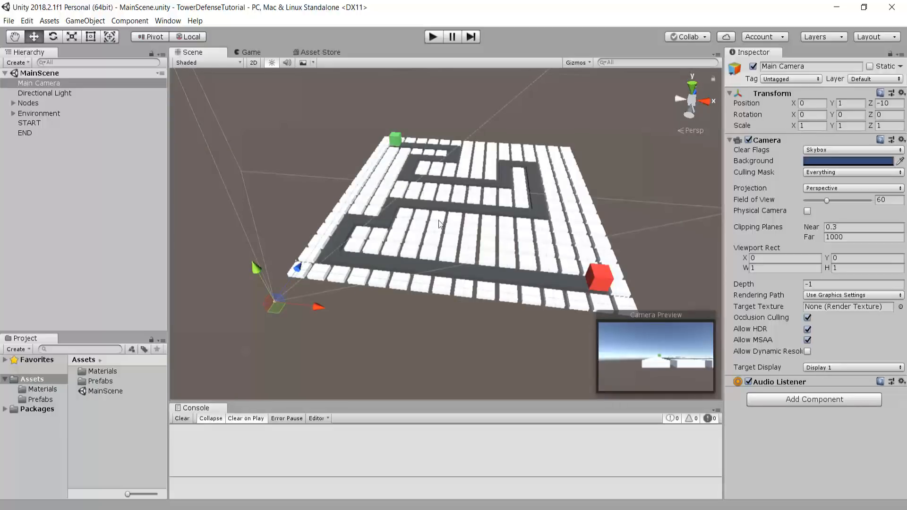
scroll(454, 227, up, 4)
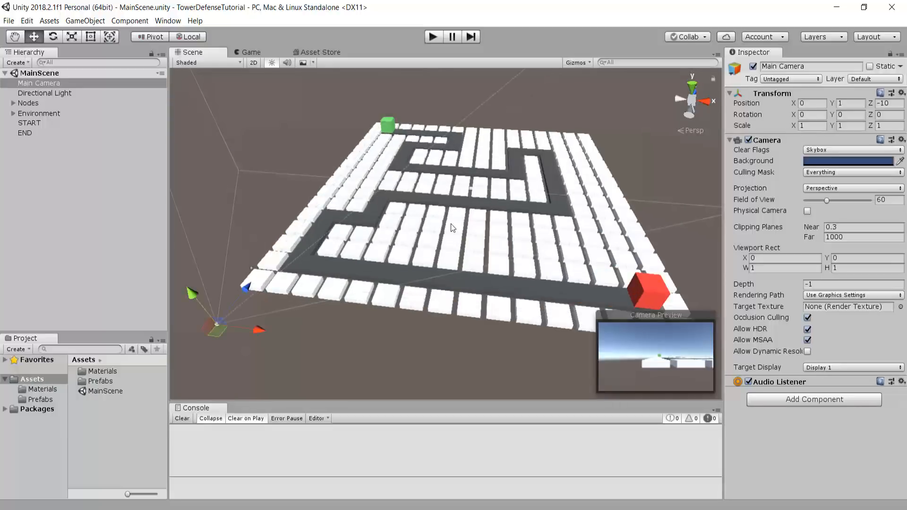
scroll(443, 228, down, 4)
right_drag(437, 230, 451, 311)
scroll(413, 228, down, 3)
alt+drag(413, 228, 449, 262)
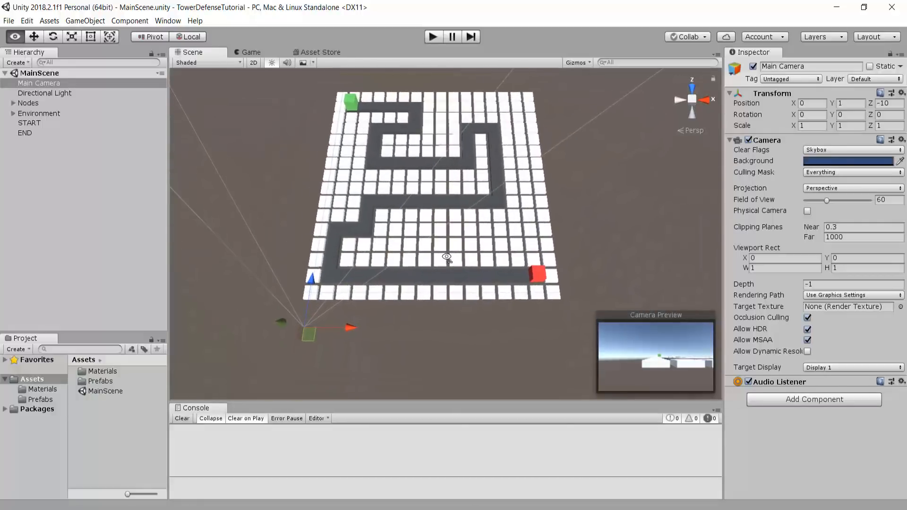
scroll(466, 293, up, 4)
middle_drag(466, 293, 458, 295)
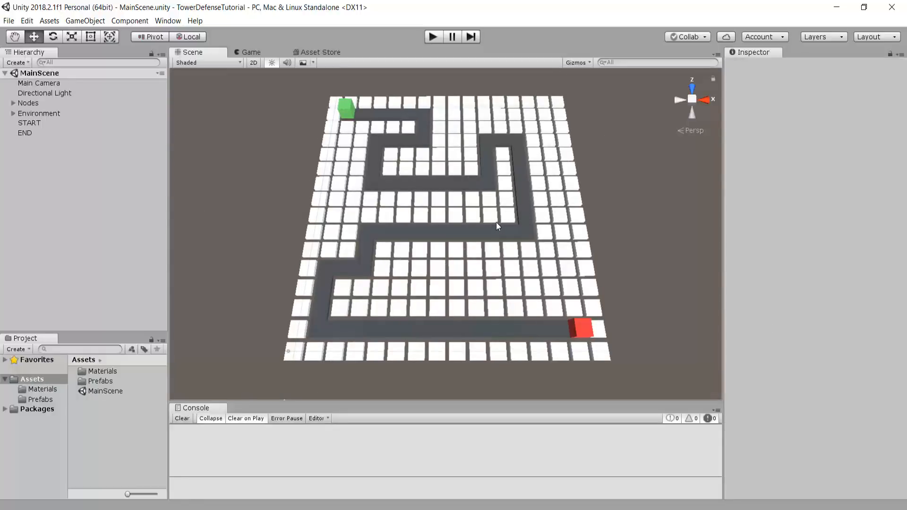
middle_drag(496, 226, 491, 221)
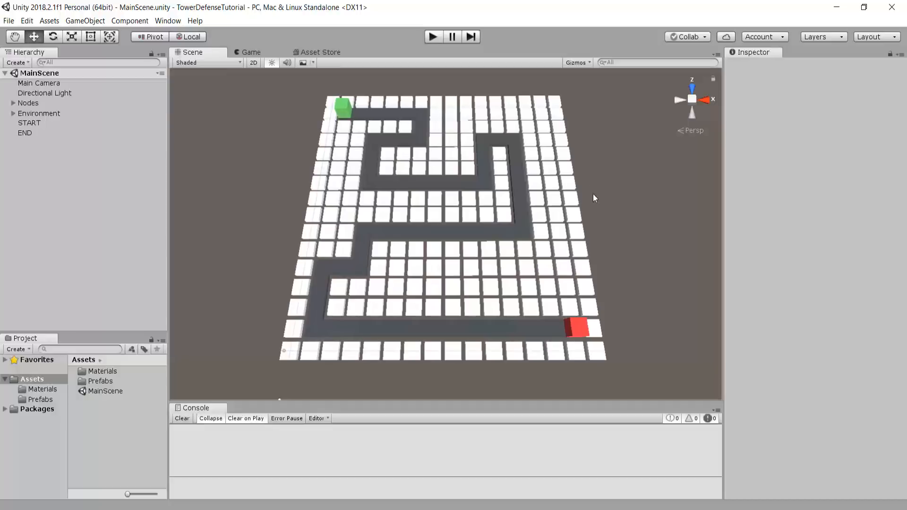
middle_drag(467, 144, 465, 147)
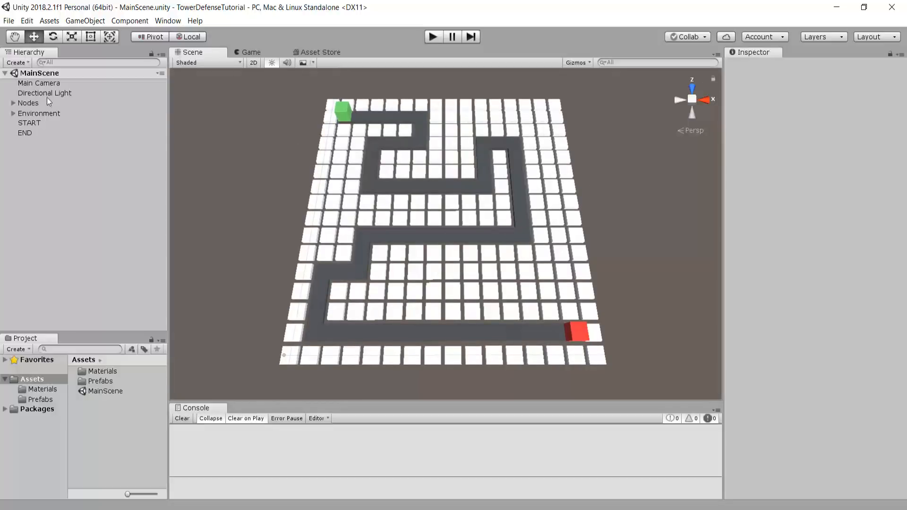
- Align the Main Camera with the current Scene view
click(31, 84)
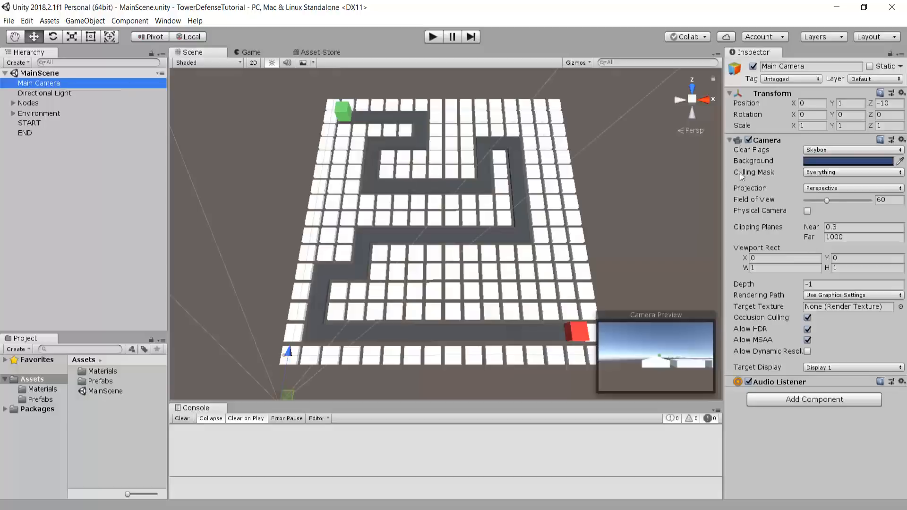
click(84, 21)
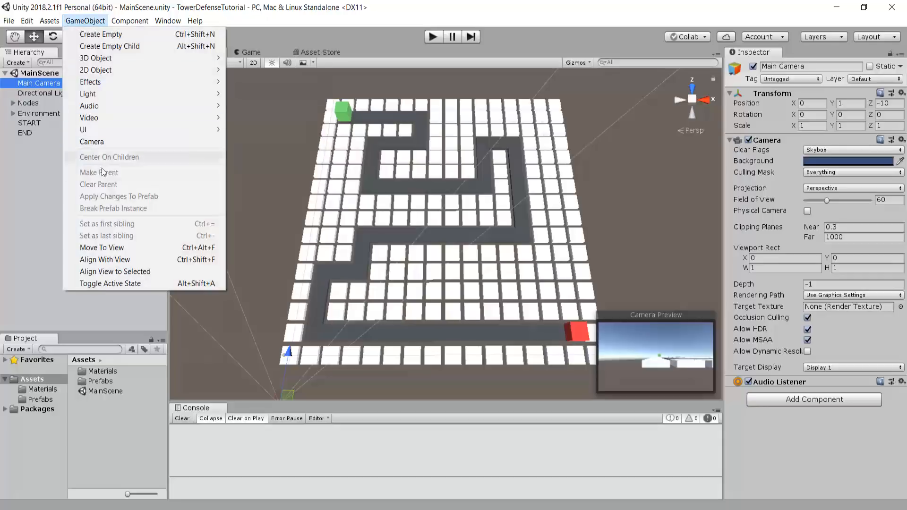
click(197, 261)
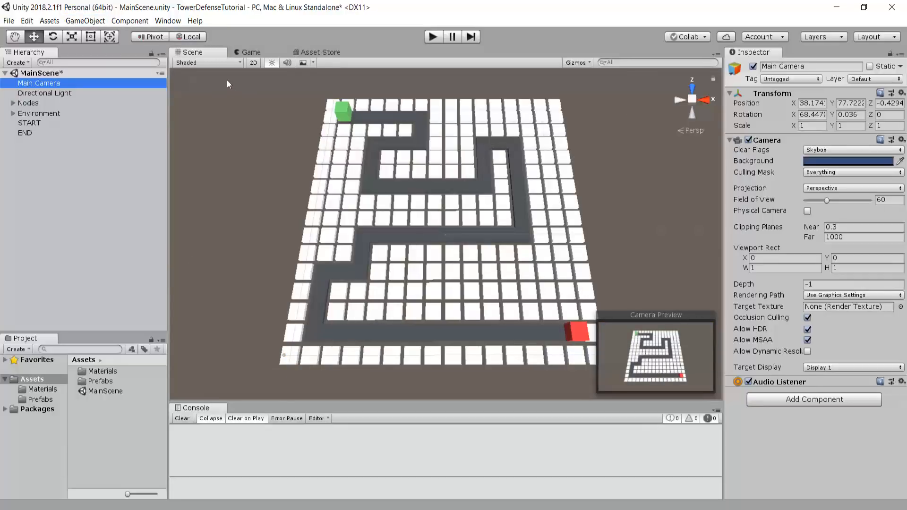
- Examine the Main Camera's placement above the board from several angles and its framing in the Game view
scroll(342, 192, down, 5)
right_drag(562, 274, 505, 227)
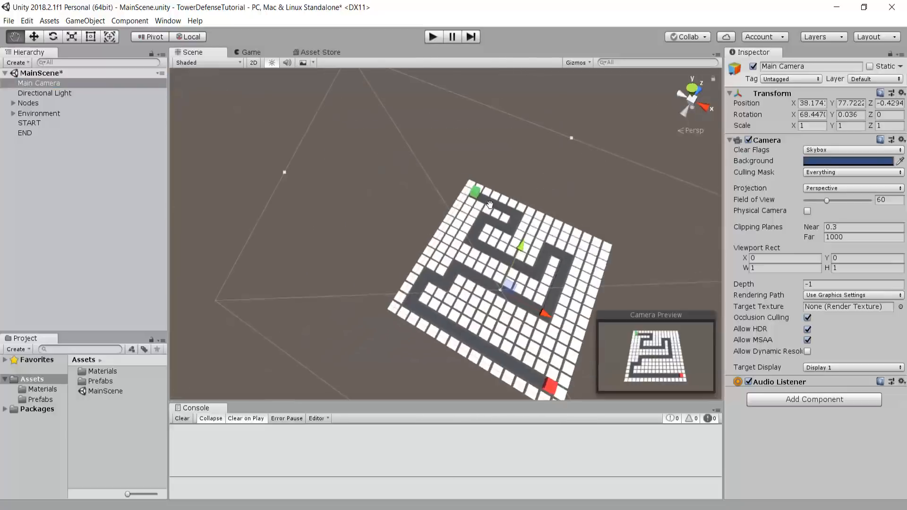
middle_drag(506, 226, 407, 159)
scroll(407, 159, up, 5)
alt+drag(472, 186, 391, 132)
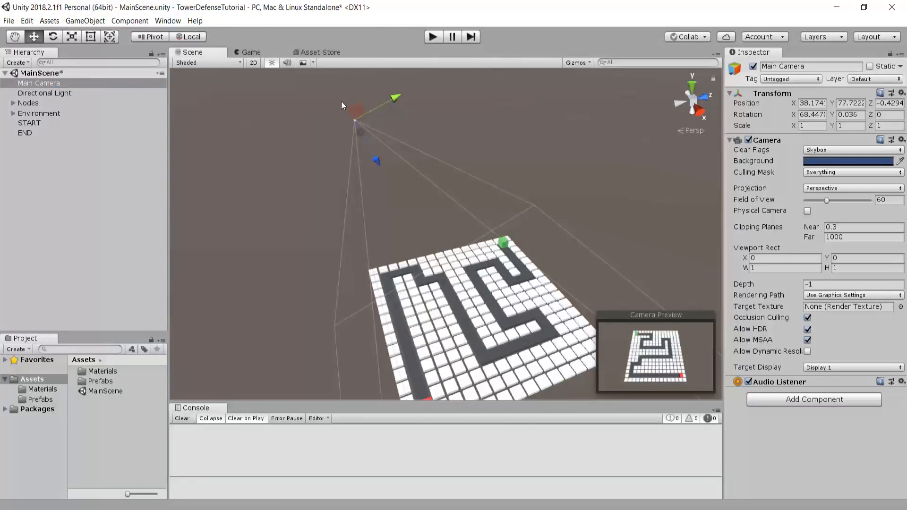
click(249, 52)
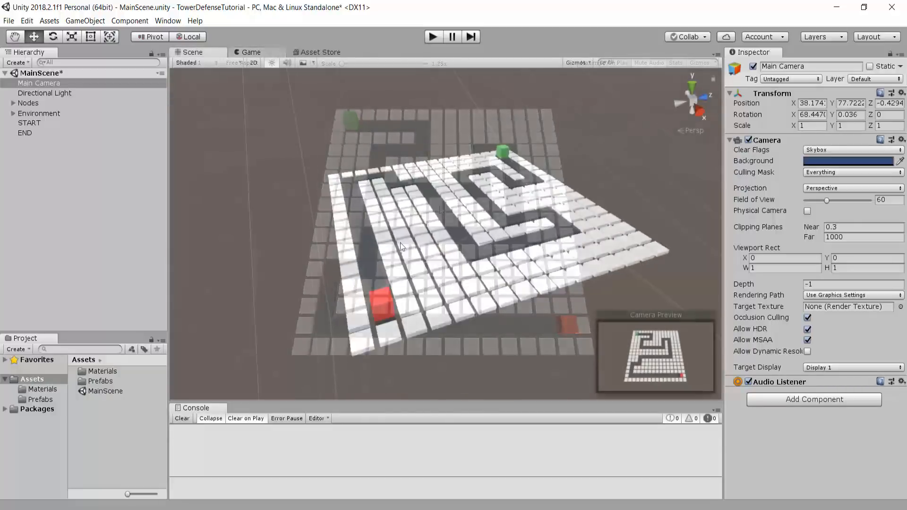
scroll(400, 242, down, 5)
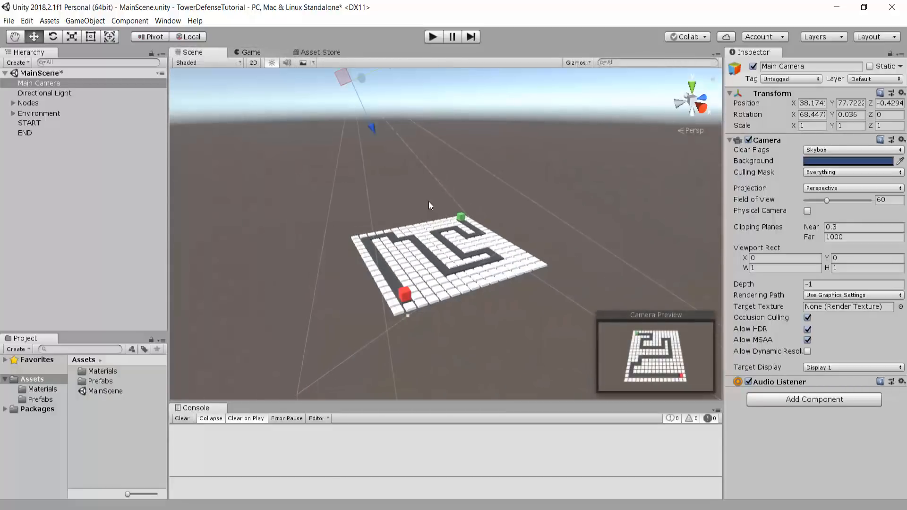
alt+drag(429, 201, 476, 287)
middle_drag(476, 287, 486, 291)
right_drag(489, 292, 514, 314)
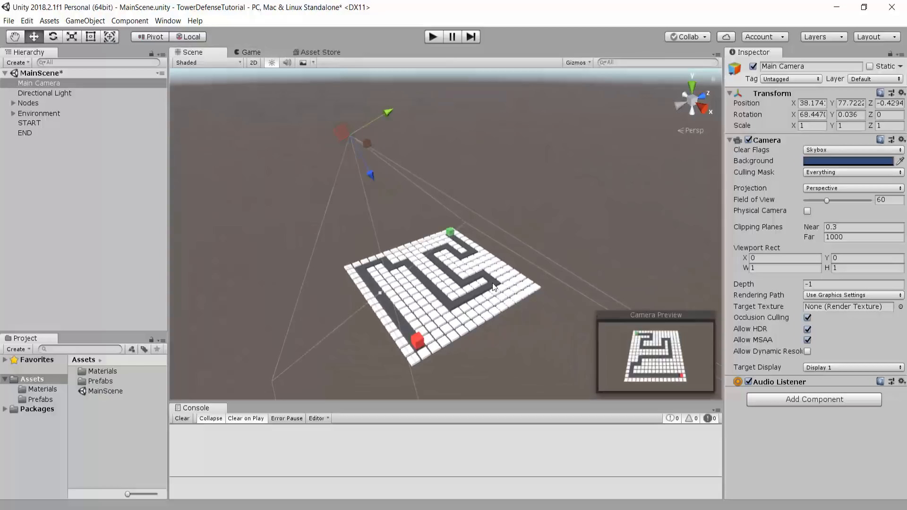
click(86, 21)
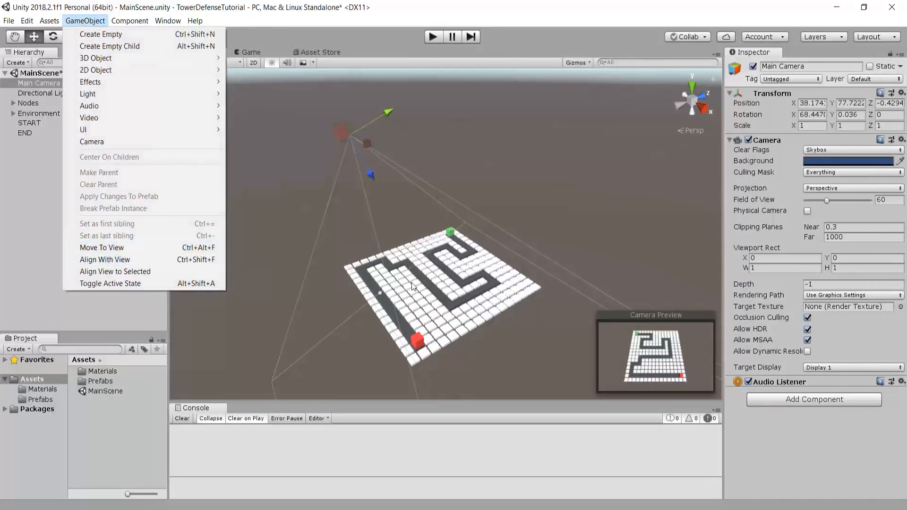
click(420, 209)
scroll(420, 209, up, 4)
right_drag(485, 283, 580, 334)
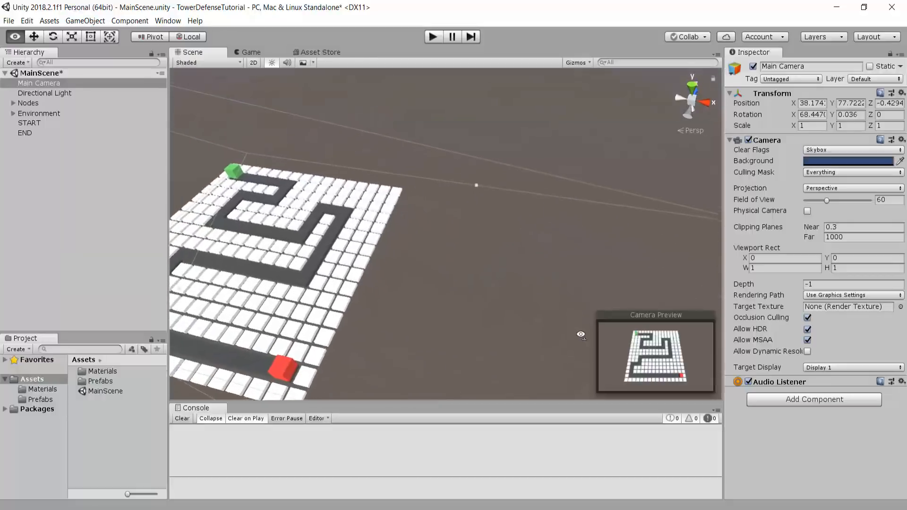
scroll(415, 277, down, 3)
scroll(415, 280, down, 1)
middle_drag(414, 280, 457, 288)
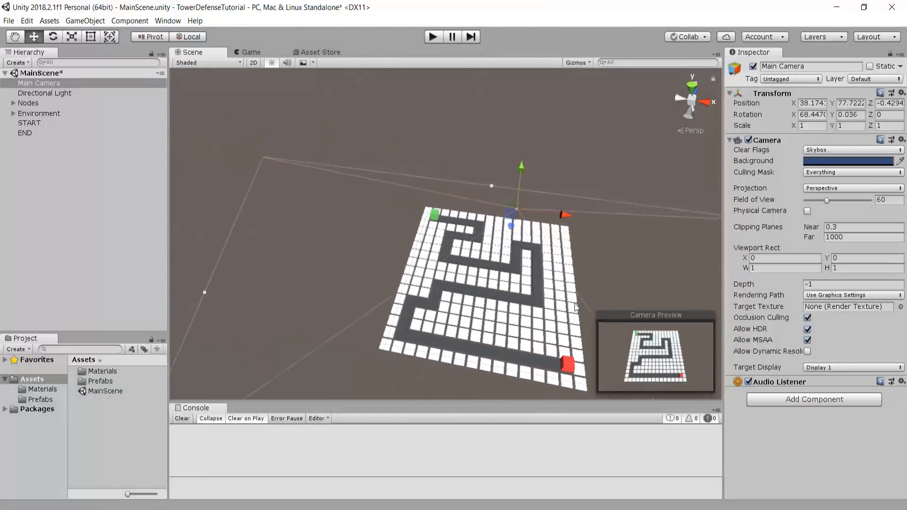
scroll(457, 289, up, 3)
right_drag(457, 289, 535, 284)
middle_drag(427, 288, 494, 239)
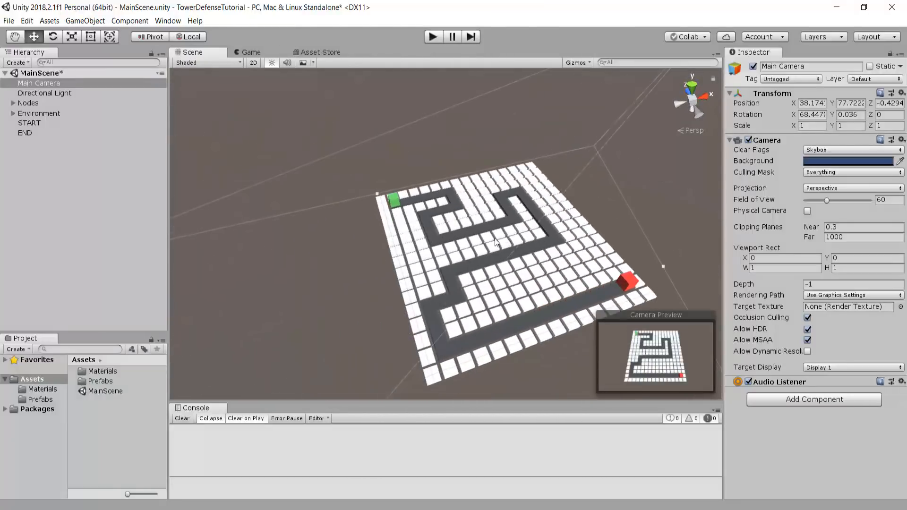
scroll(359, 213, down, 4)
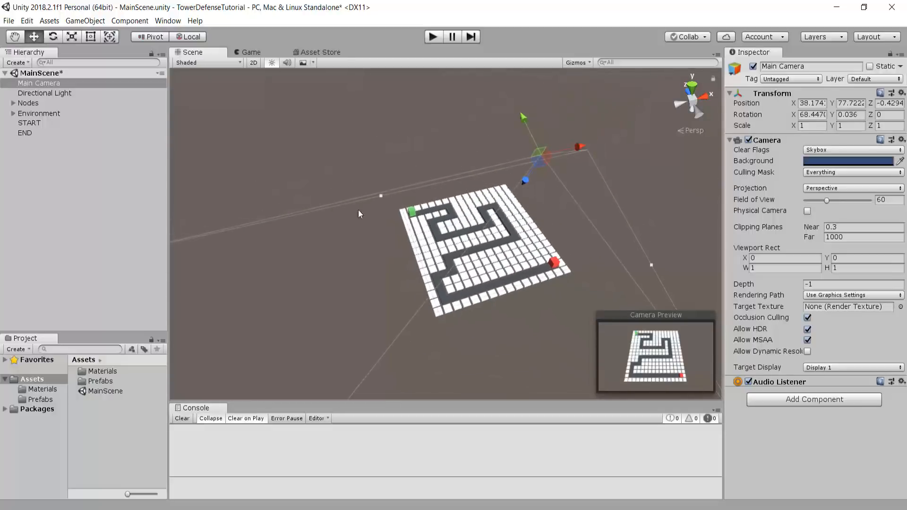
- Check the board in the Game view, and look at the background and horizon around it in the Scene view
click(247, 53)
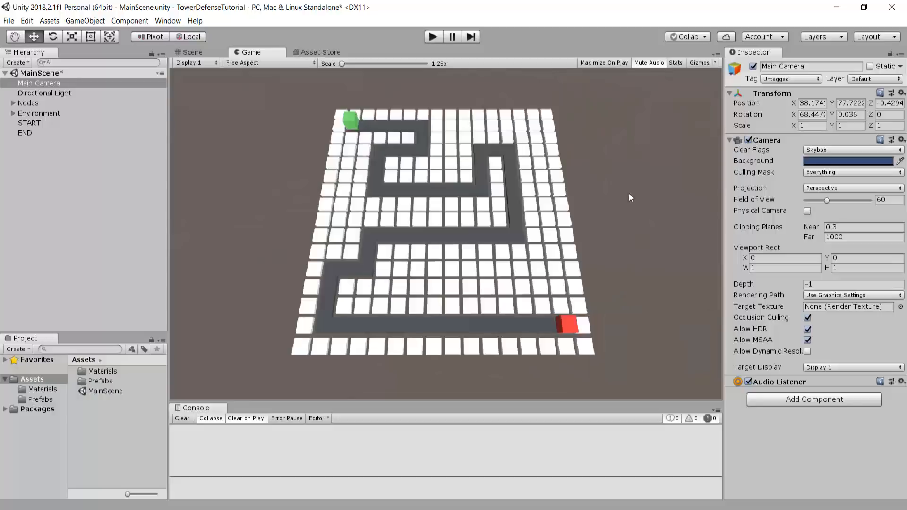
click(187, 53)
right_drag(484, 255, 488, 156)
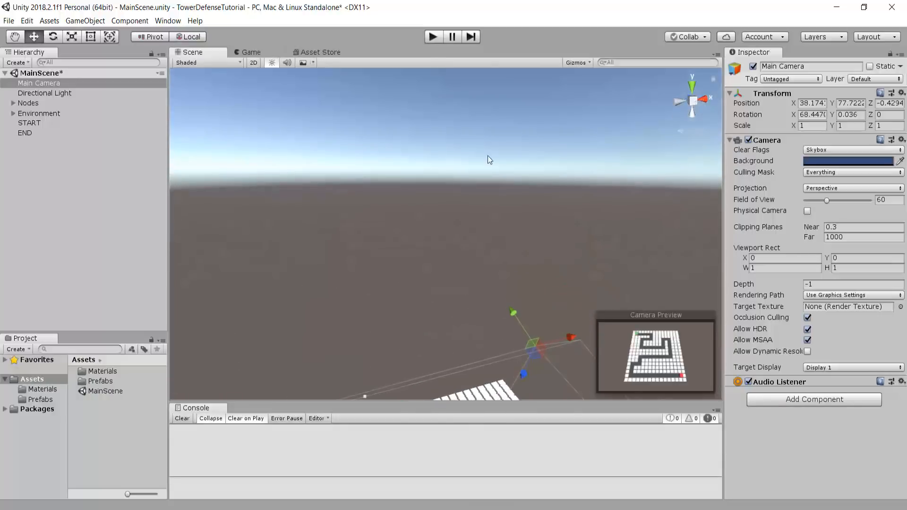
right_drag(436, 188, 410, 507)
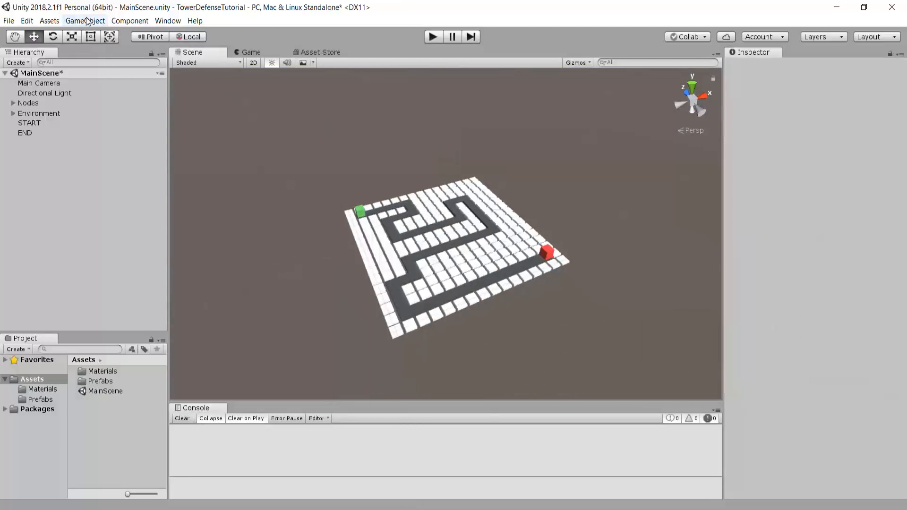
- Add a 3D Plane to the scene, reset its transform to the origin, and check it in the Game view
click(86, 21)
mouse_move(152, 59)
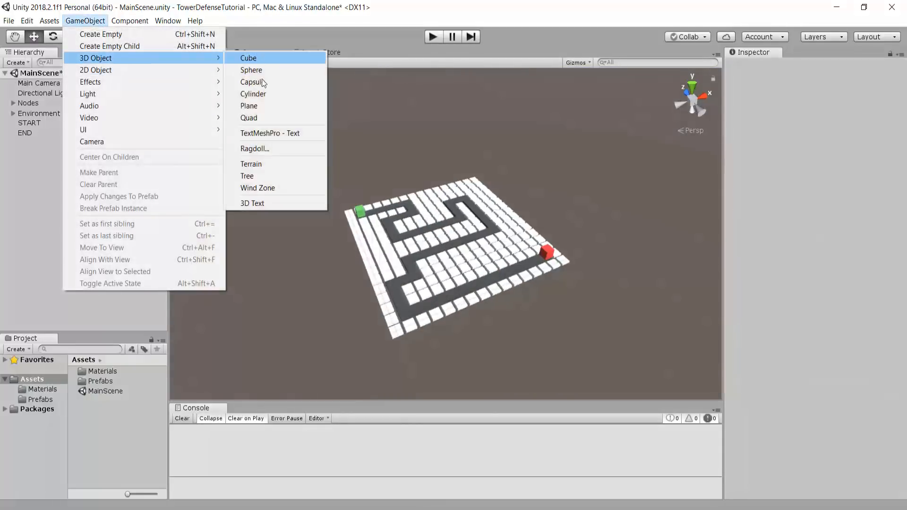
click(260, 102)
scroll(452, 208, up, 5)
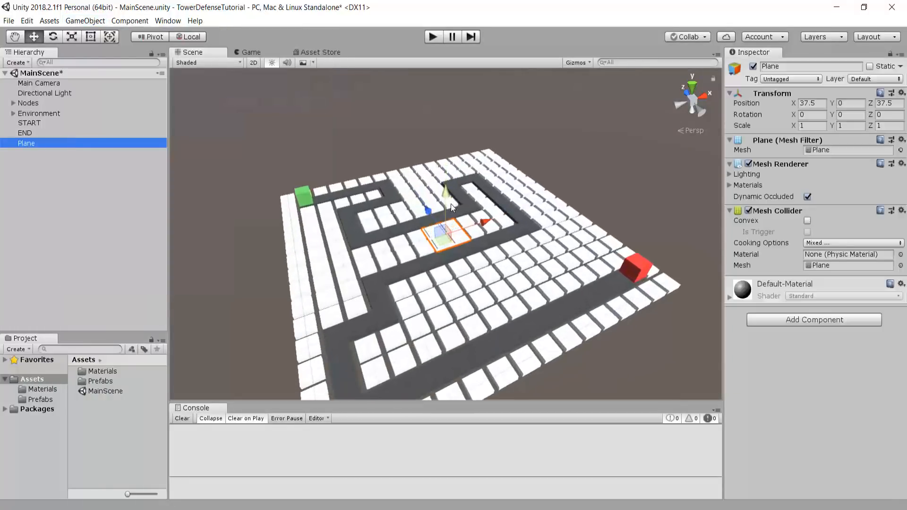
click(902, 94)
click(815, 107)
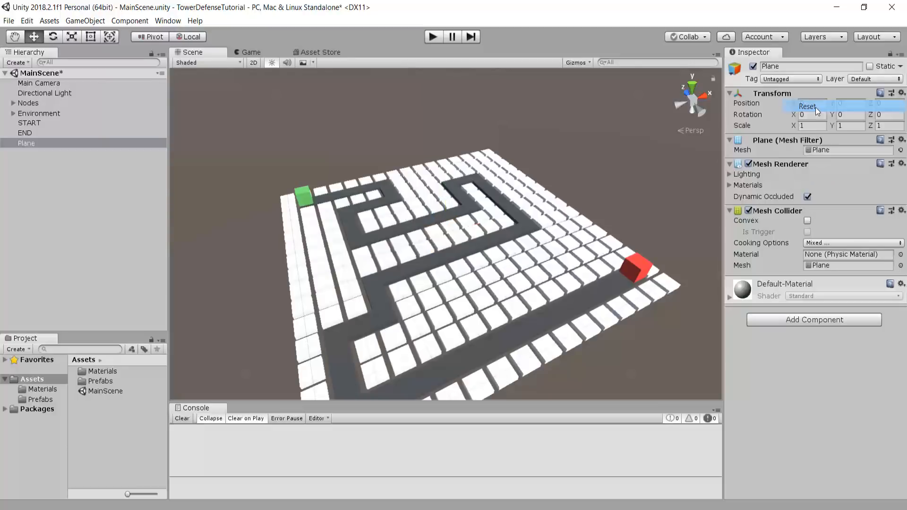
scroll(572, 166, down, 5)
right_drag(521, 302, 452, 331)
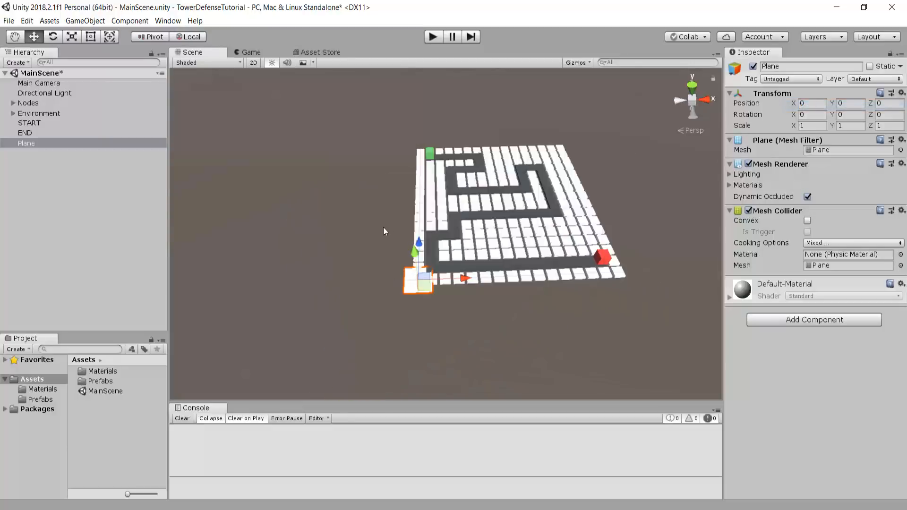
click(248, 52)
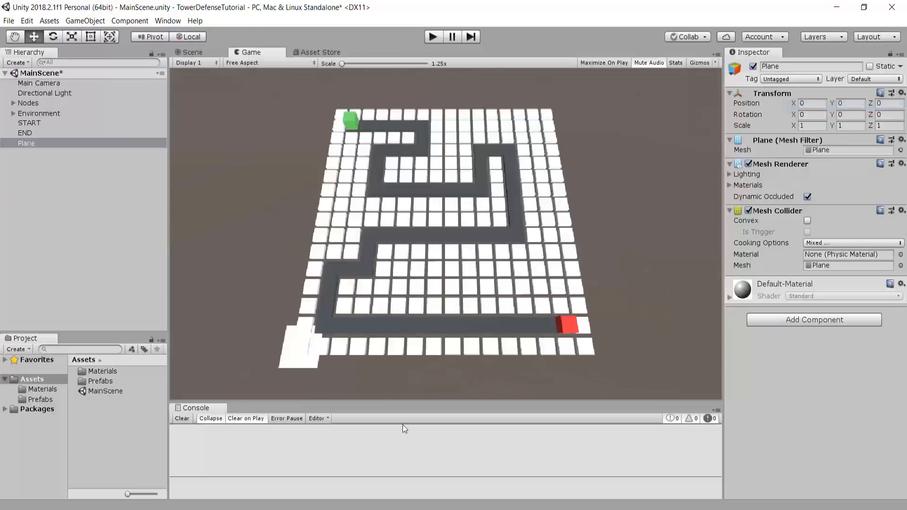
click(190, 52)
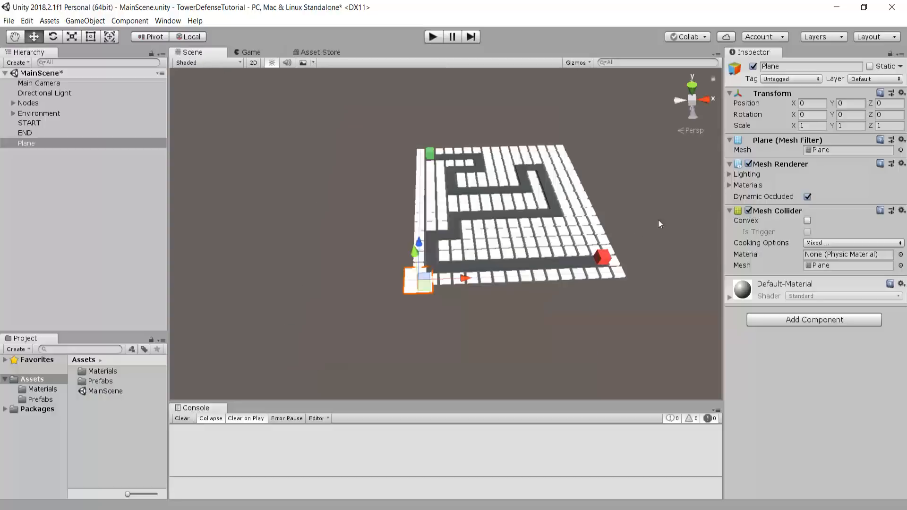
- Set the Plane's scale to 100 on both the X and Z axes
click(817, 124)
text(100)
click(884, 125)
text(100)
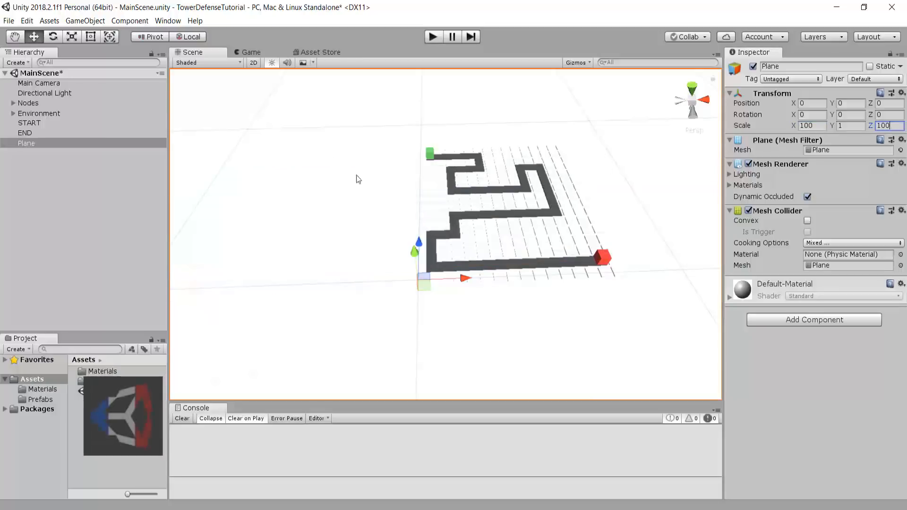
- Create a material named GroundPlane in the Assets folder and apply it to the Plane object
right_click(102, 420)
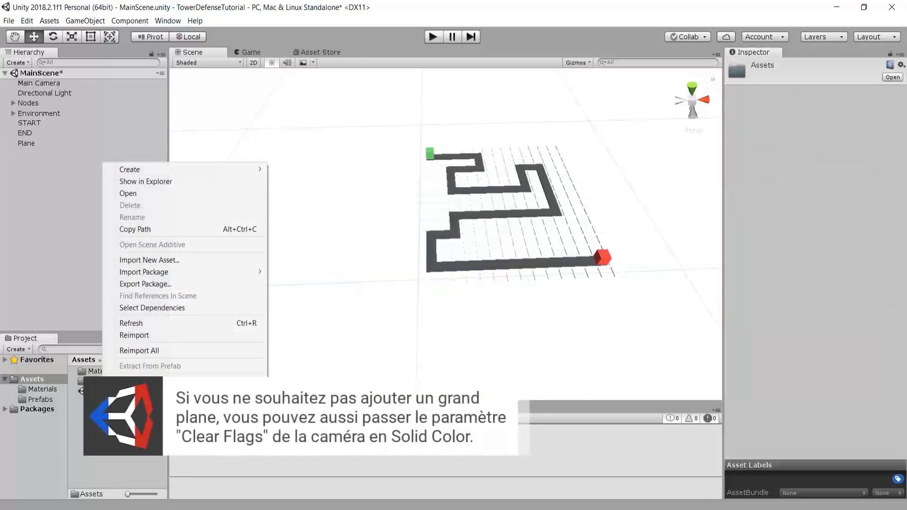
mouse_move(188, 173)
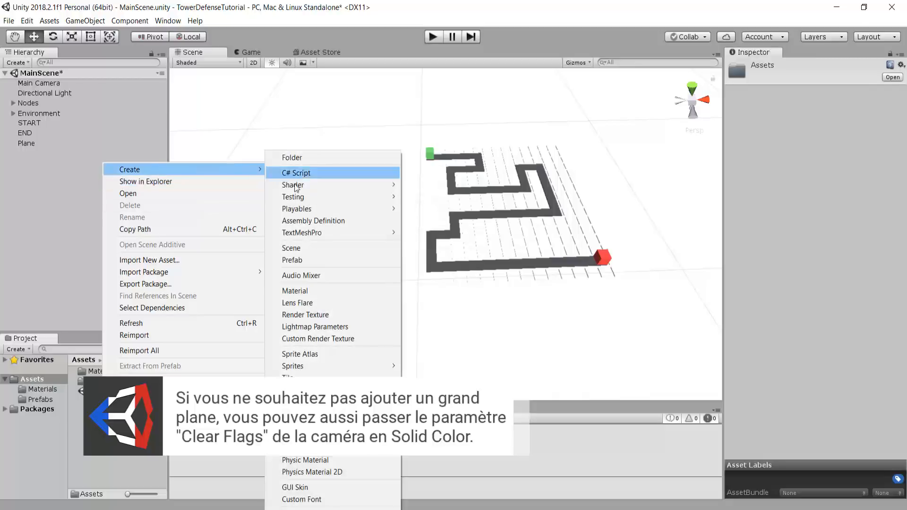
click(308, 291)
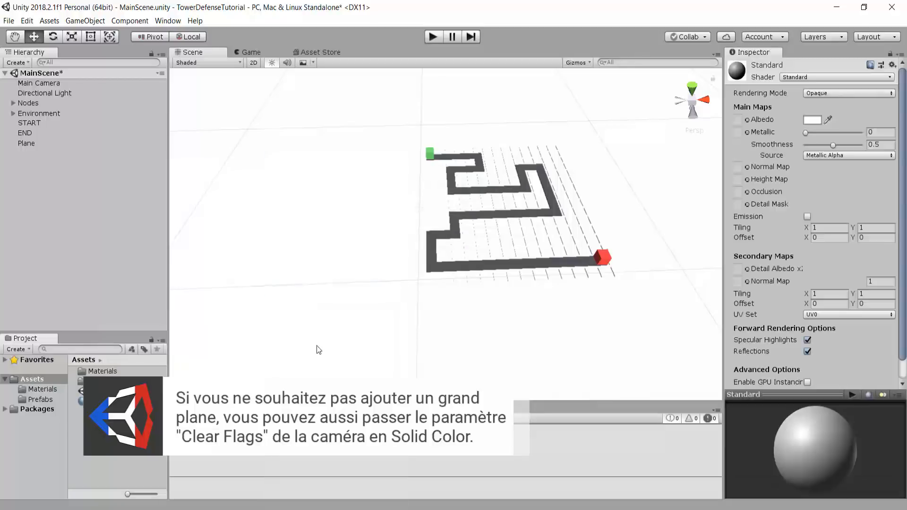
text(GroundPlane)
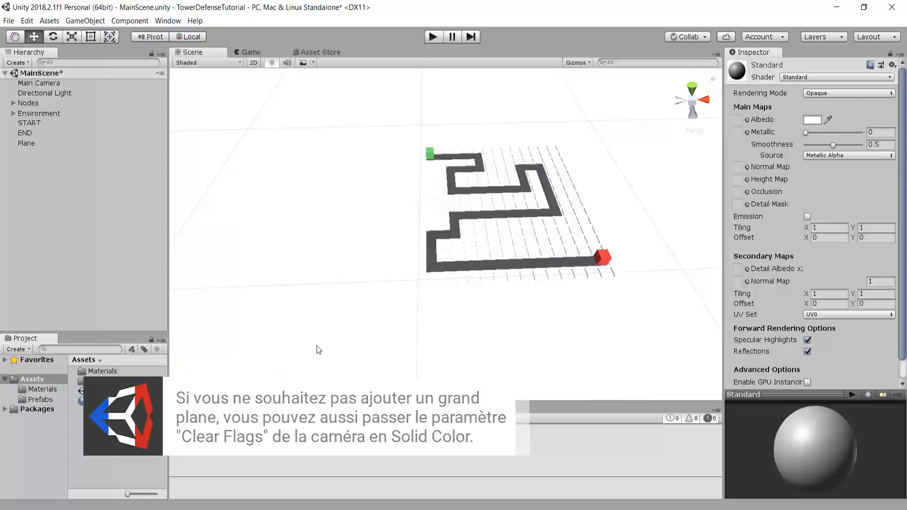
key(Return)
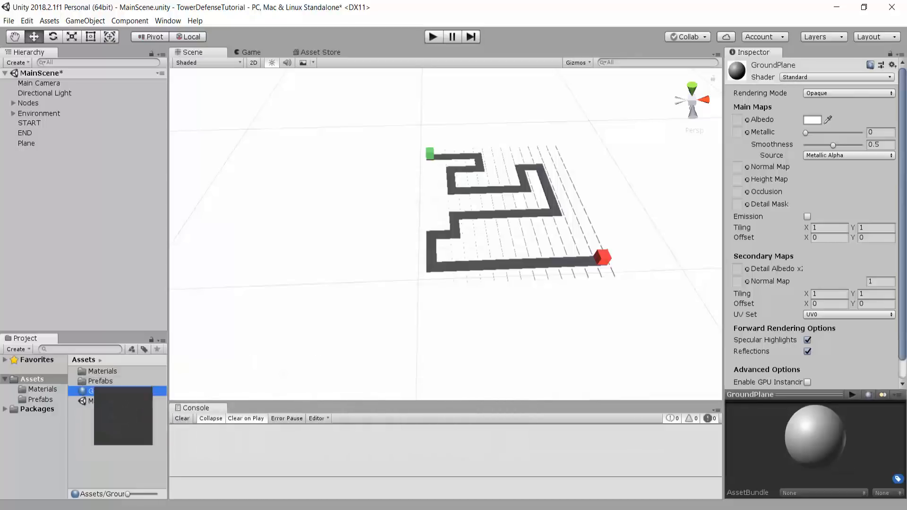
drag(104, 390, 33, 145)
- Rename the Plane object as GroundPlane
click(33, 143)
click(788, 69)
text(GroundPlane)
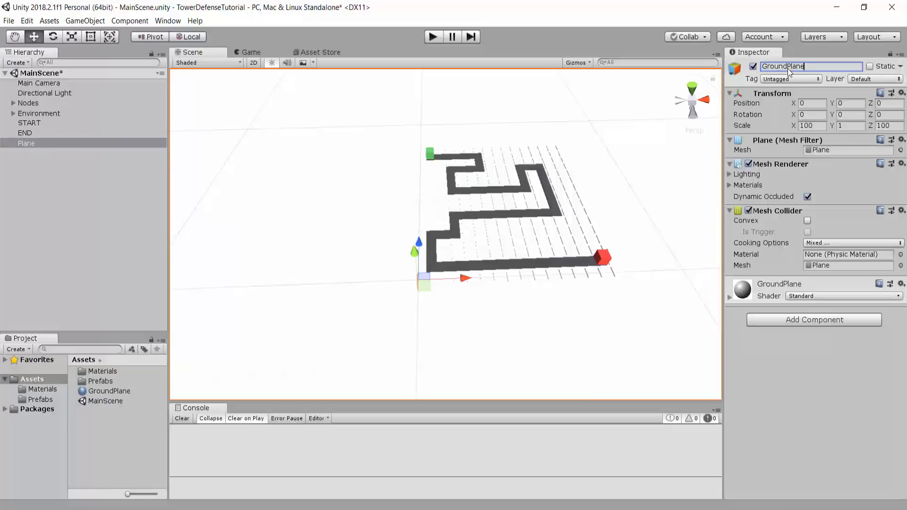
key(Return)
- Set the GroundPlane material's albedo colour to near-black, hexadecimal 131313
click(99, 390)
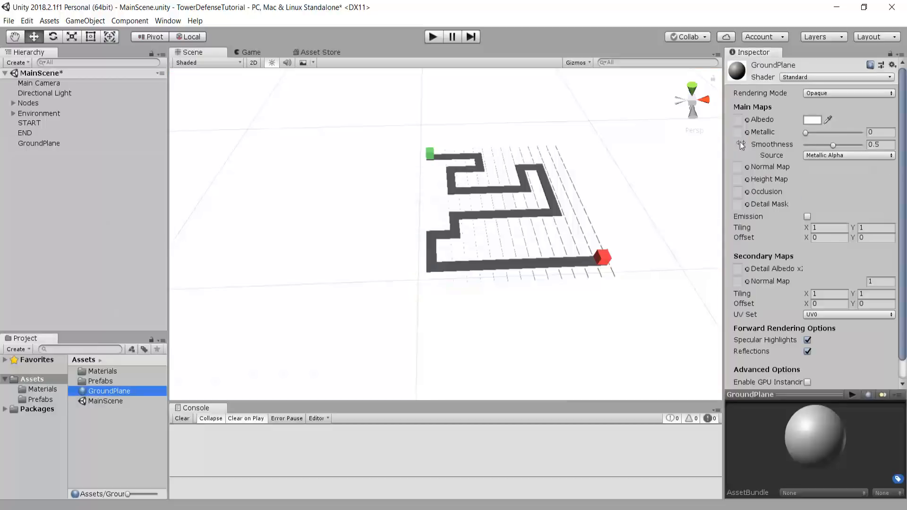
click(812, 120)
drag(554, 224, 546, 245)
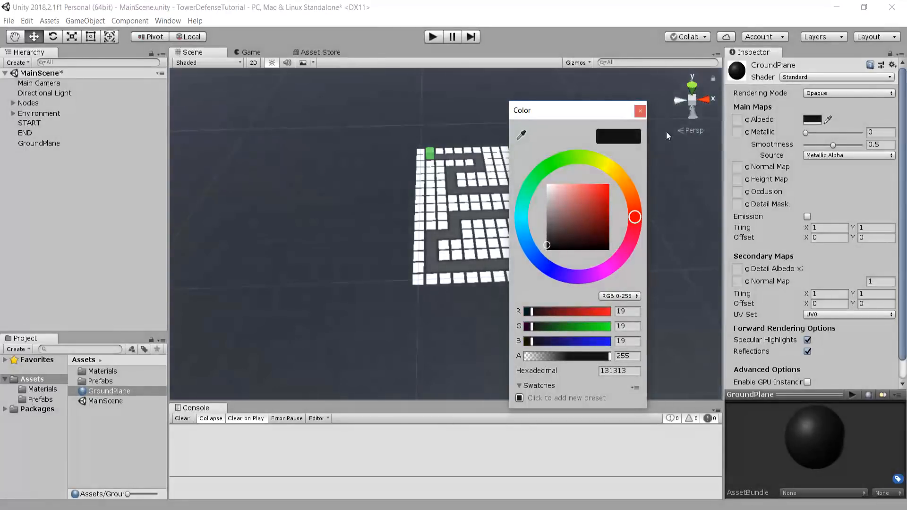
click(640, 112)
- Set the GroundPlane material's smoothness to 0 and metallic to 0.3, and check the look in the Game view
mouse_move(833, 146)
mouse_down()
mouse_move(789, 152)
mouse_move(824, 137)
mouse_up()
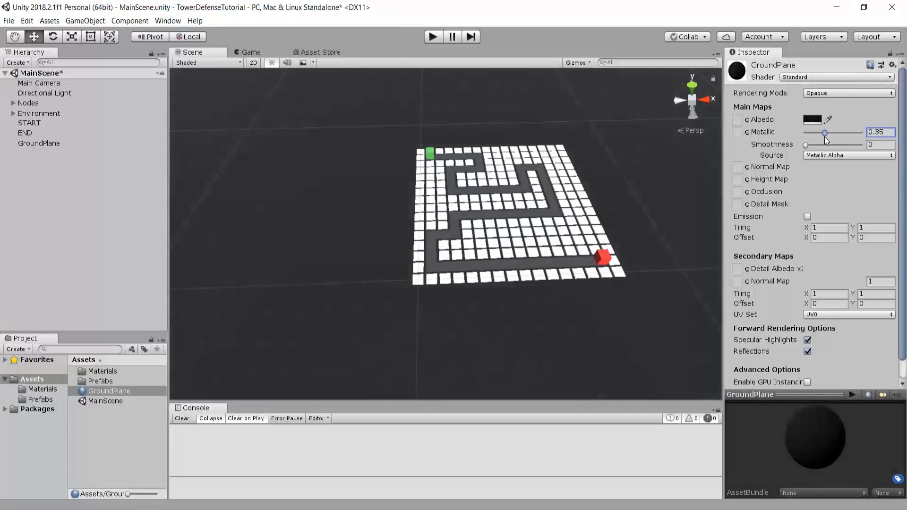
key(BackSpace)
middle_drag(511, 185, 456, 153)
click(247, 51)
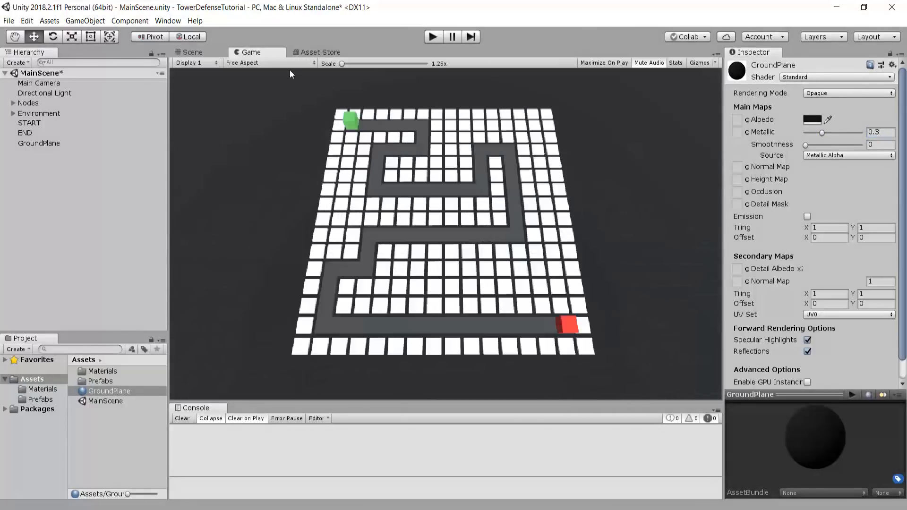
click(193, 52)
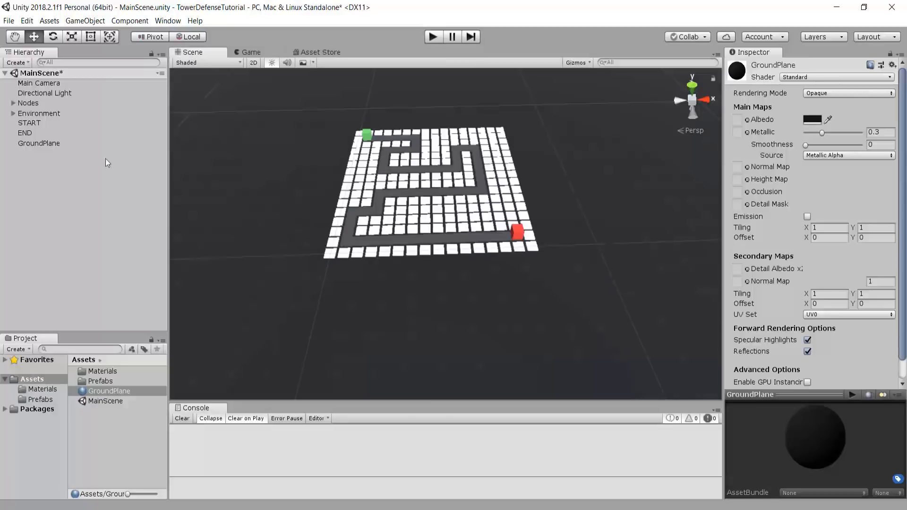
- Set the GroundPlane object's Y position to -0.5
click(54, 144)
click(849, 104)
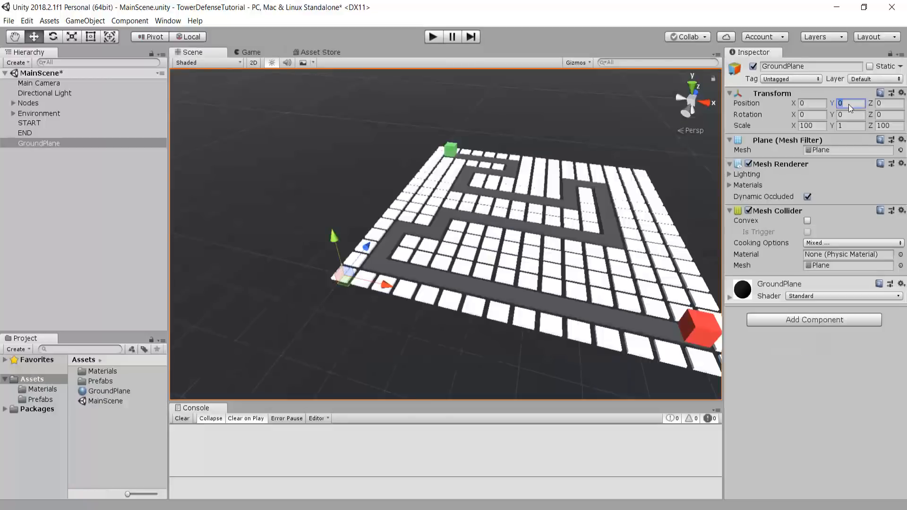
text(-0.5)
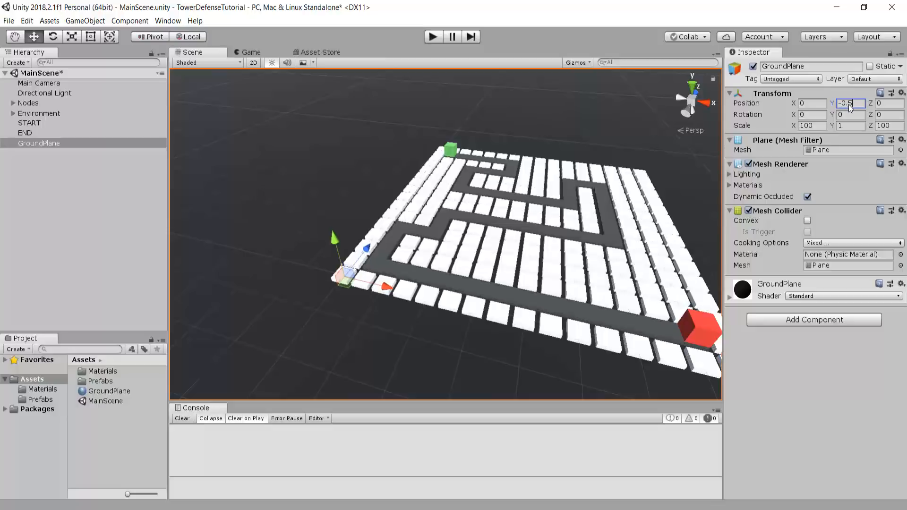
- Examine up close how the lowered ground plane sits beneath the board tiles, and check the board in the Game view
middle_drag(472, 335, 467, 177)
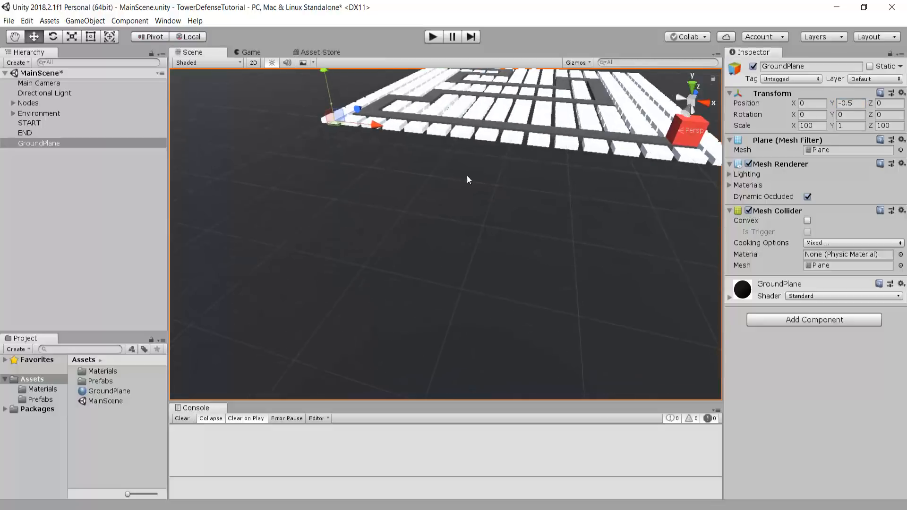
alt+drag(467, 176, 508, 97)
scroll(498, 158, up, 5)
right_drag(498, 158, 520, 142)
scroll(515, 148, up, 3)
middle_drag(481, 192, 484, 178)
right_drag(472, 204, 405, 238)
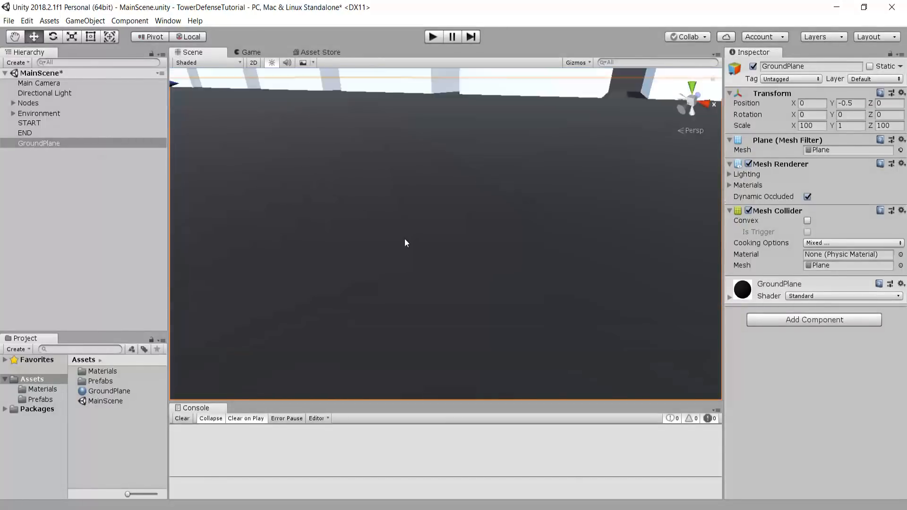
scroll(438, 205, down, 10)
middle_drag(454, 195, 347, 311)
click(251, 52)
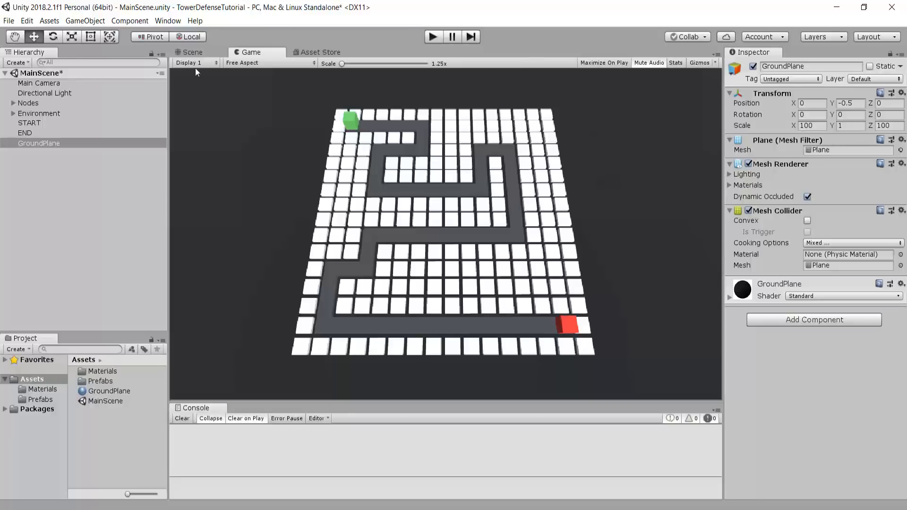
click(192, 52)
- Set the GroundPlane object's scale to 50 on both the X and Z axes
scroll(396, 239, down, 10)
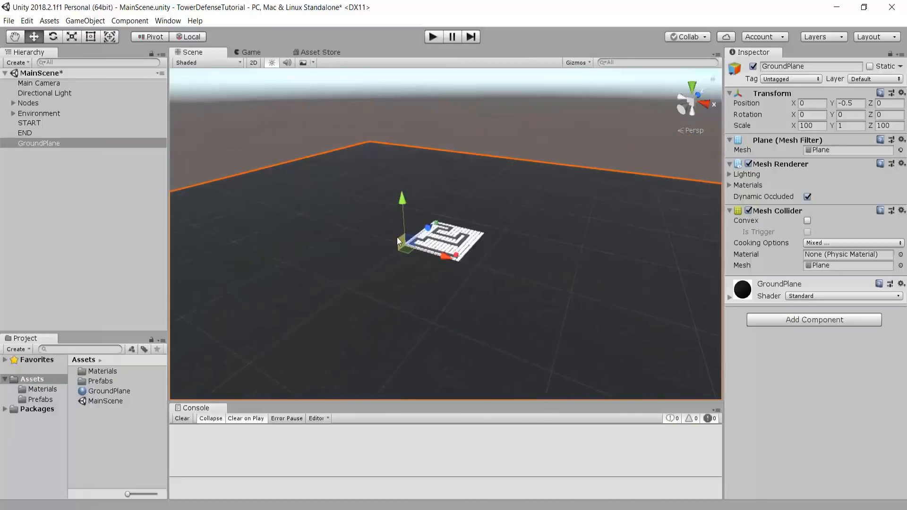
right_drag(397, 238, 434, 260)
scroll(435, 258, down, 10)
scroll(506, 185, up, 5)
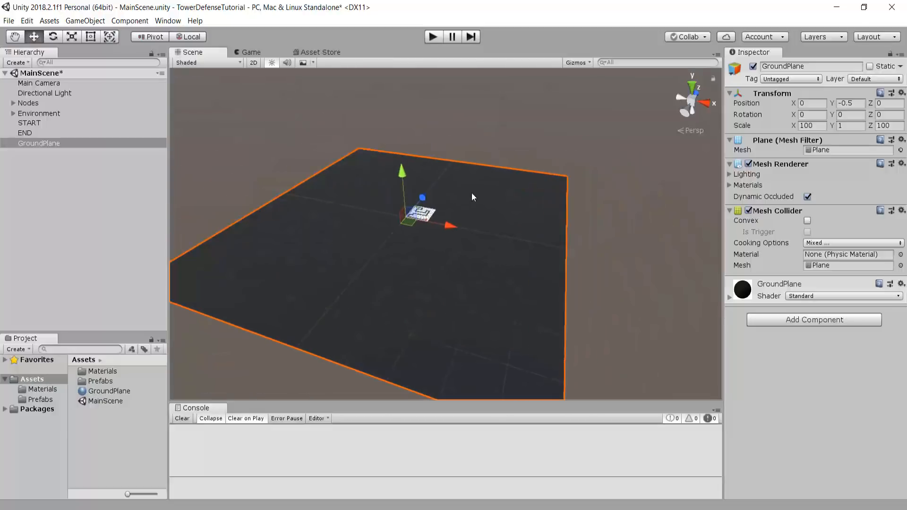
scroll(492, 197, down, 2)
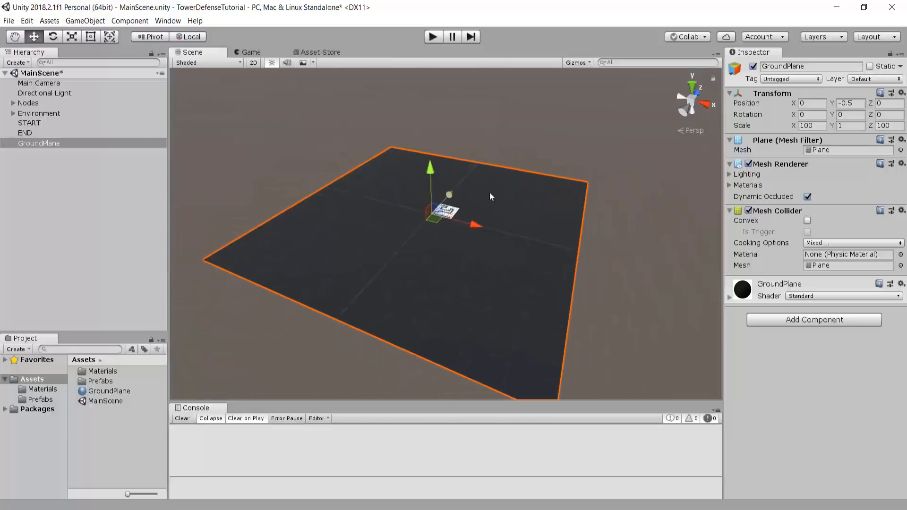
click(812, 126)
text(50)
click(878, 125)
text(50)
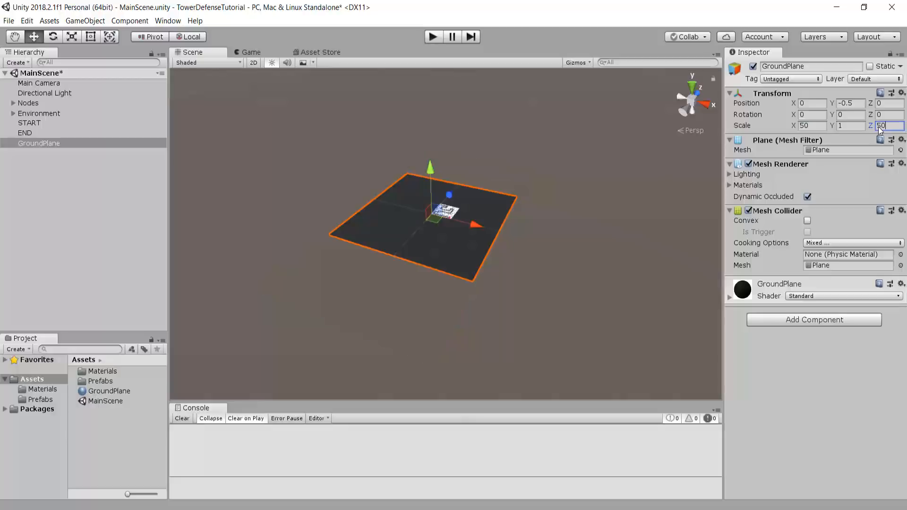
- Check the resized ground plane's extent around the board in the Scene view and its coverage in the Game view
scroll(472, 196, up, 10)
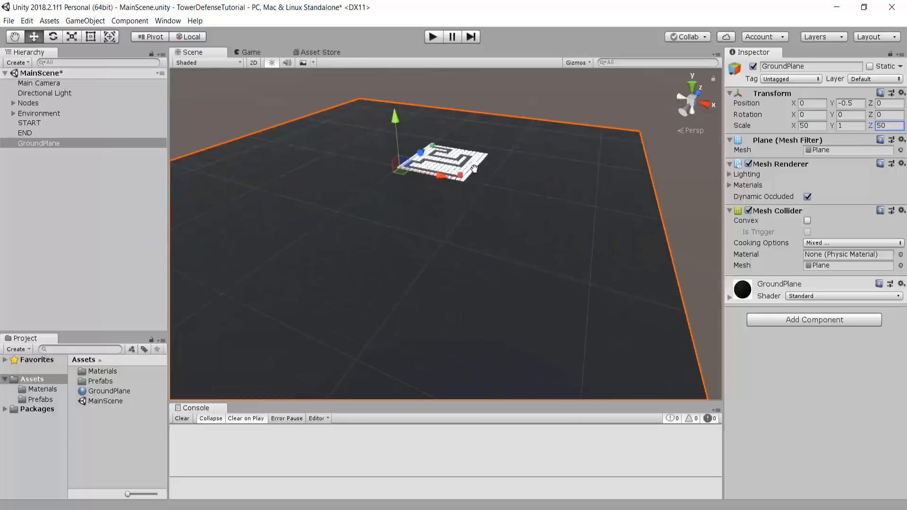
scroll(474, 285, up, 2)
right_drag(474, 285, 457, 325)
right_drag(415, 259, 411, 274)
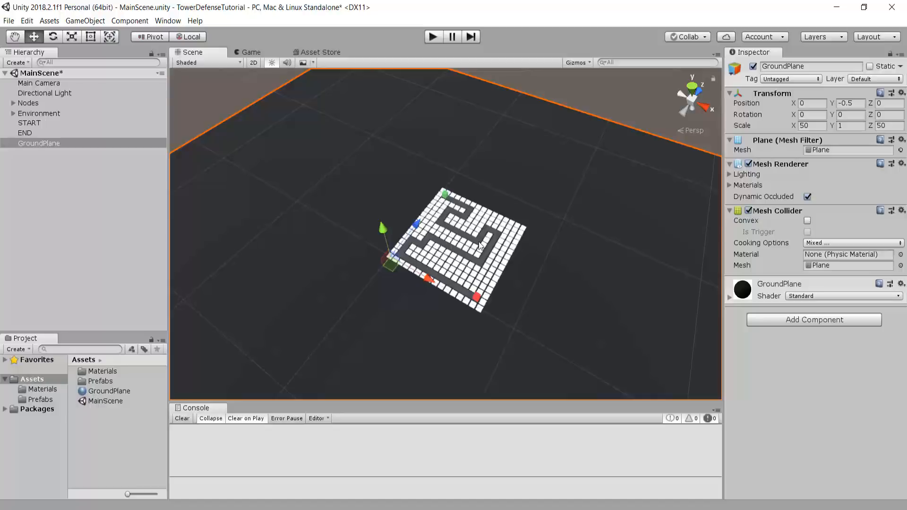
click(263, 53)
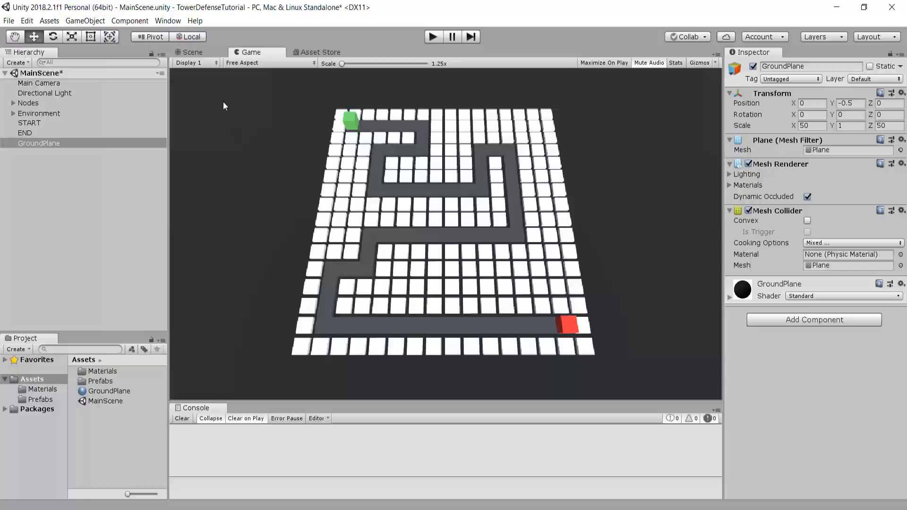
click(202, 52)
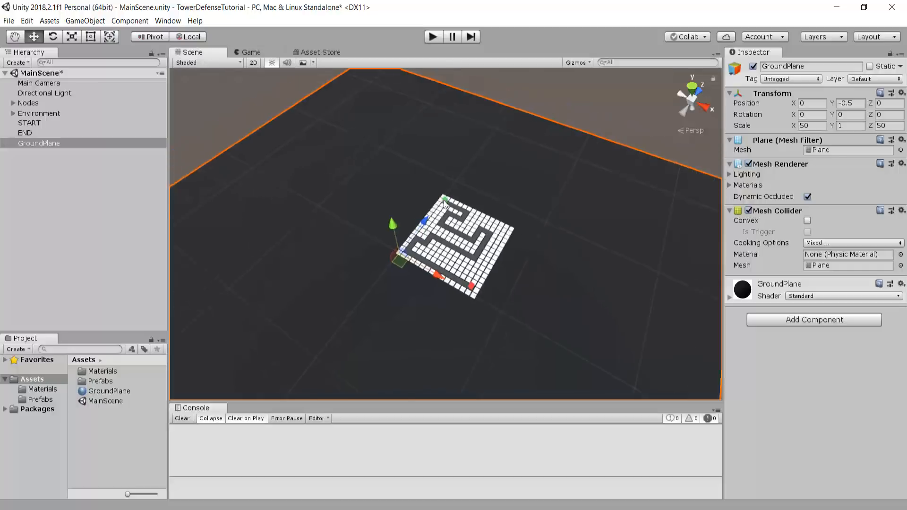
click(244, 51)
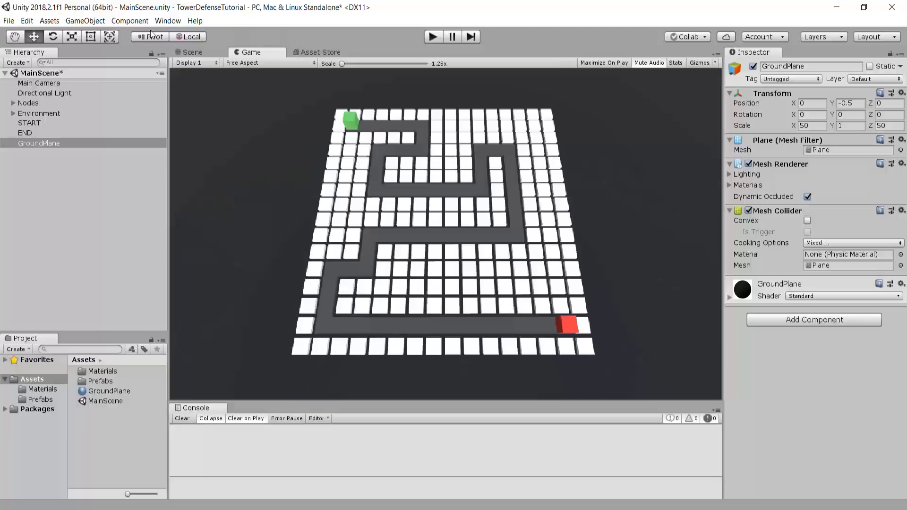
click(191, 53)
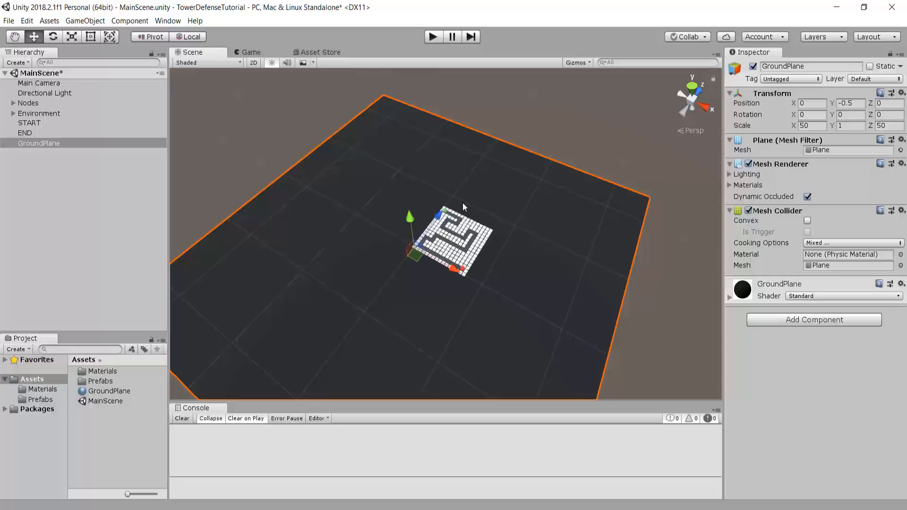
scroll(463, 203, up, 12)
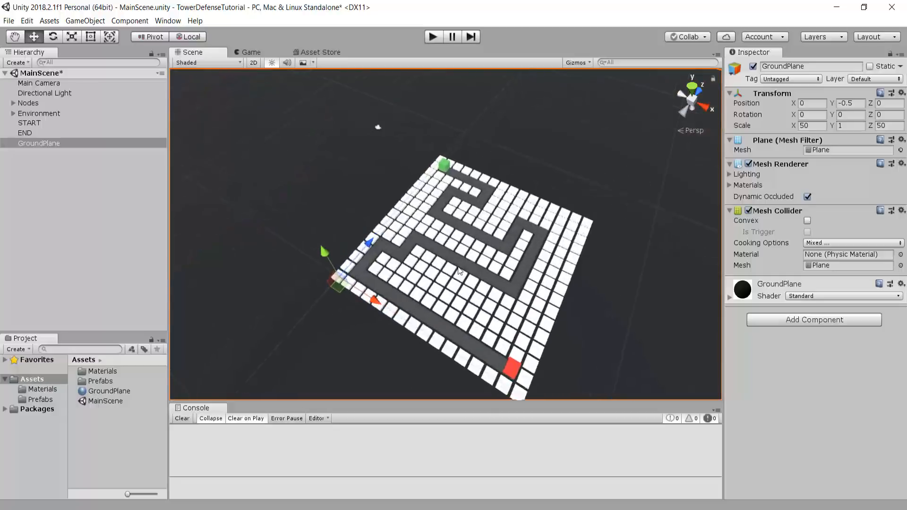
right_drag(333, 277, 258, 216)
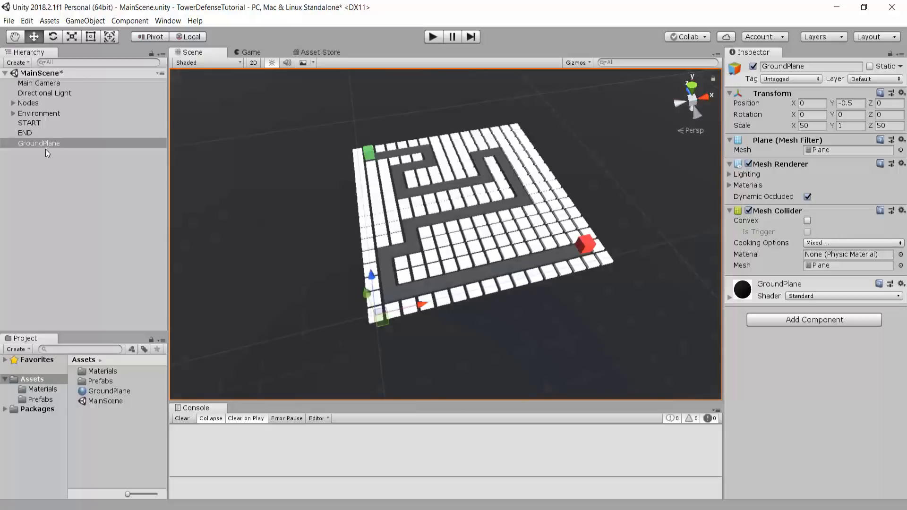
- Move GroundPlane into the Environment group as its first child and collapse the group
drag(40, 143, 17, 113)
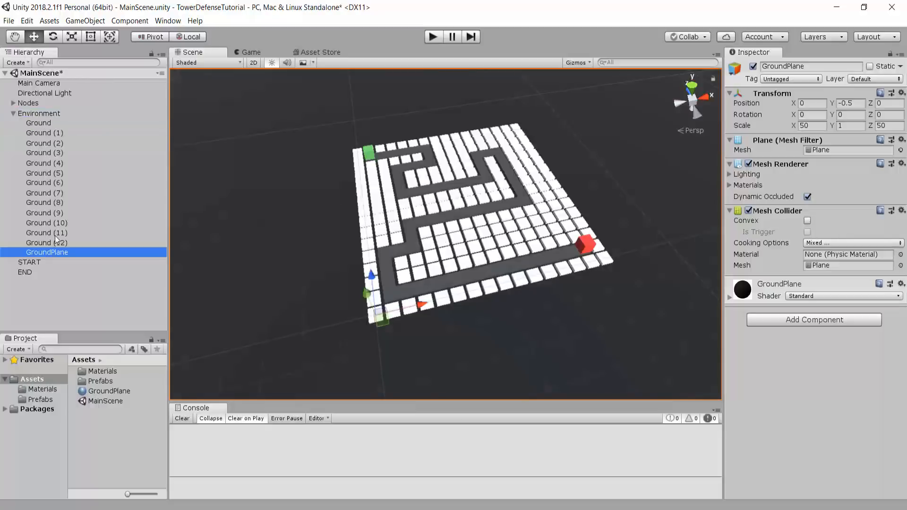
drag(41, 251, 53, 114)
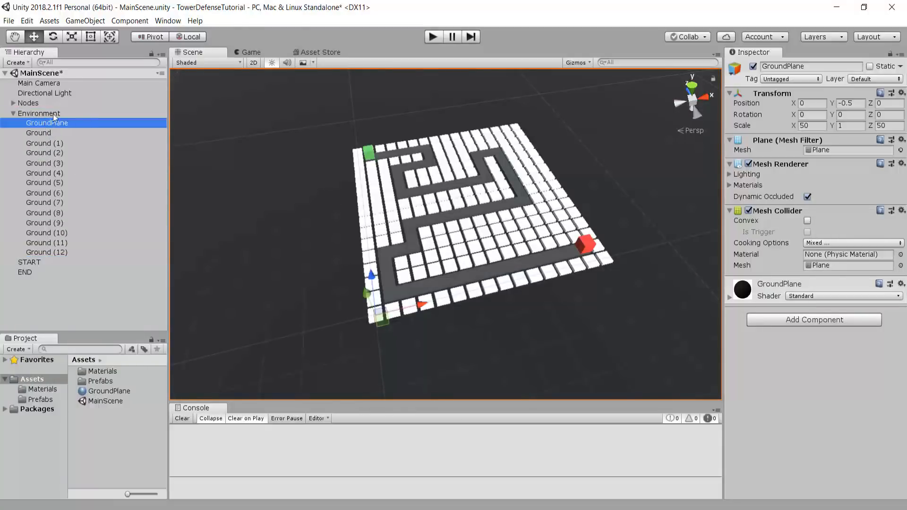
click(13, 114)
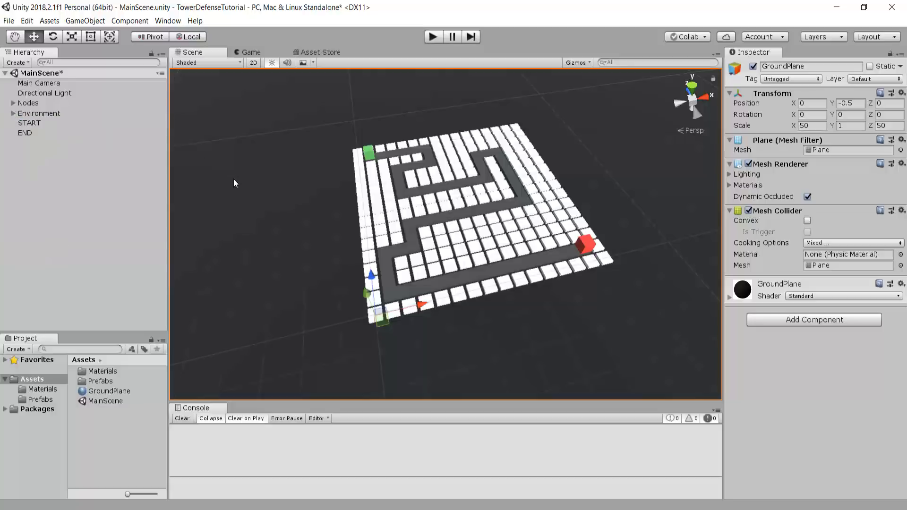
- Add a 3D Sphere to the scene
scroll(411, 251, down, 3)
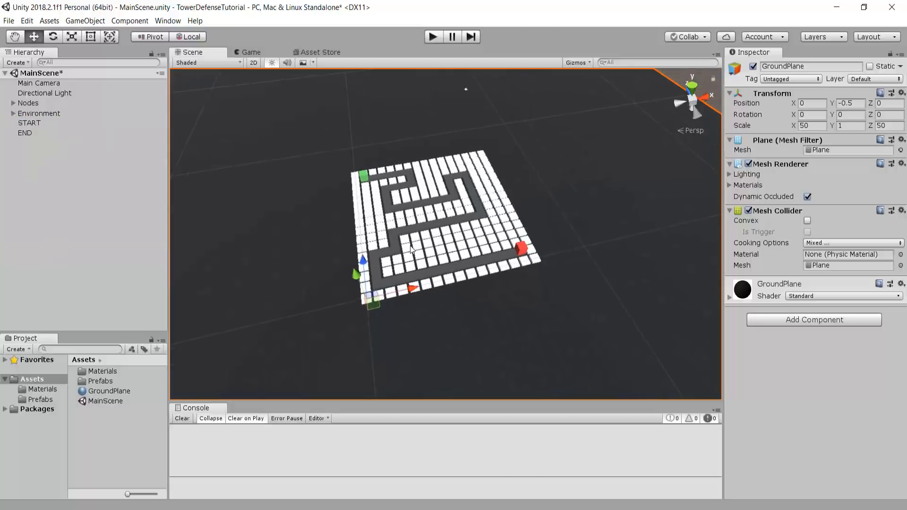
click(85, 21)
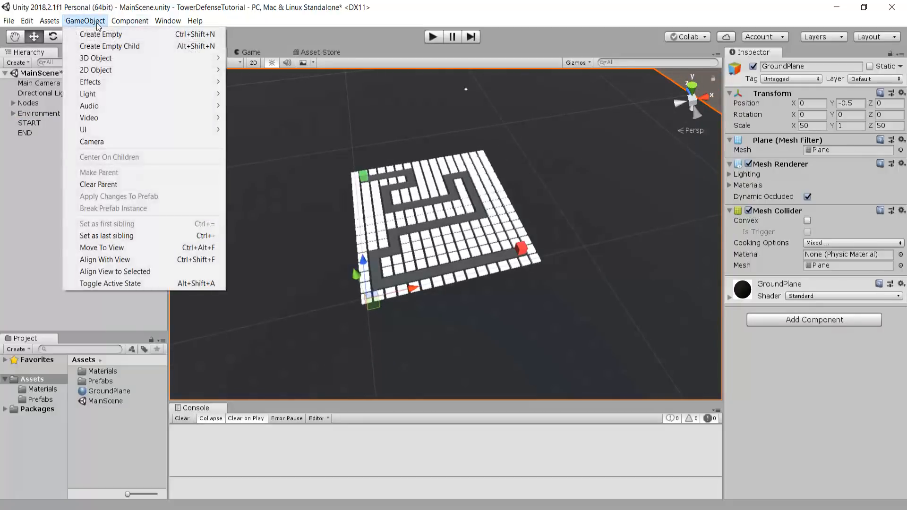
mouse_move(184, 58)
click(270, 71)
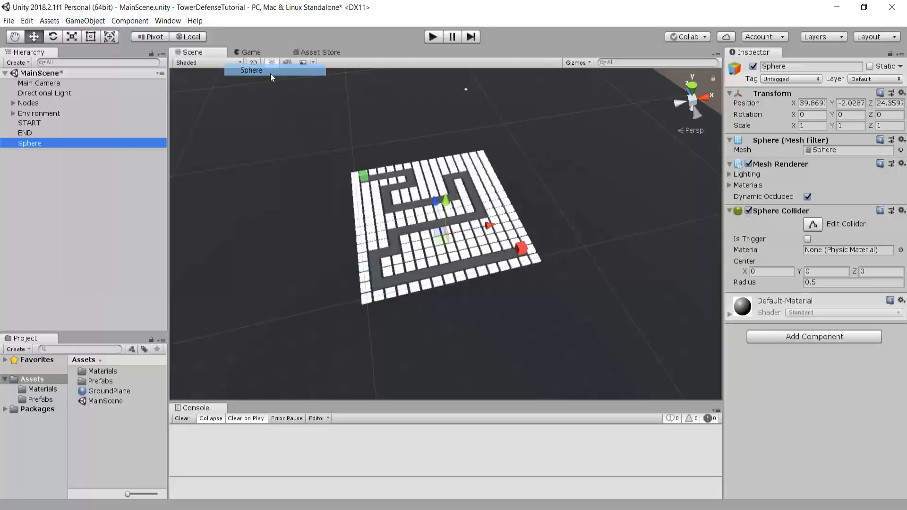
scroll(393, 208, up, 3)
scroll(393, 208, up, 7)
right_drag(339, 201, 352, 150)
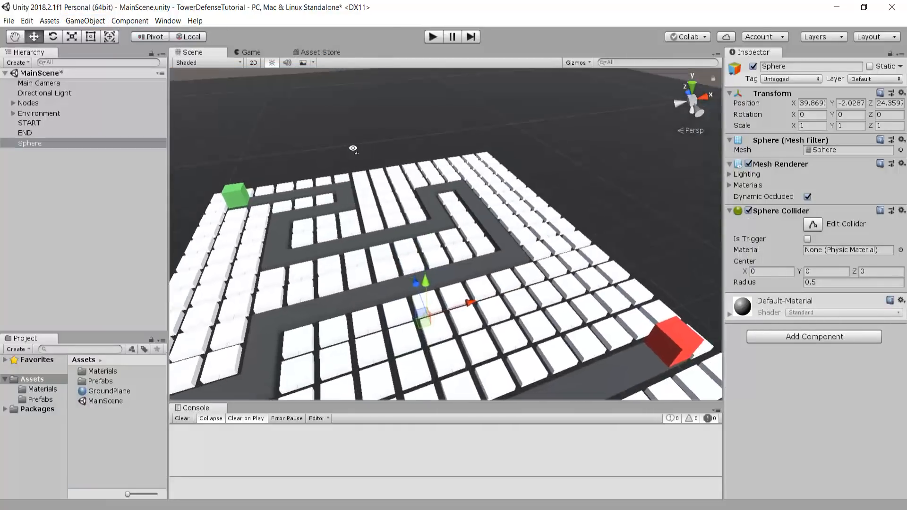
- Reset the sphere's transform so it sits at the scene origin
middle_drag(352, 150, 478, 143)
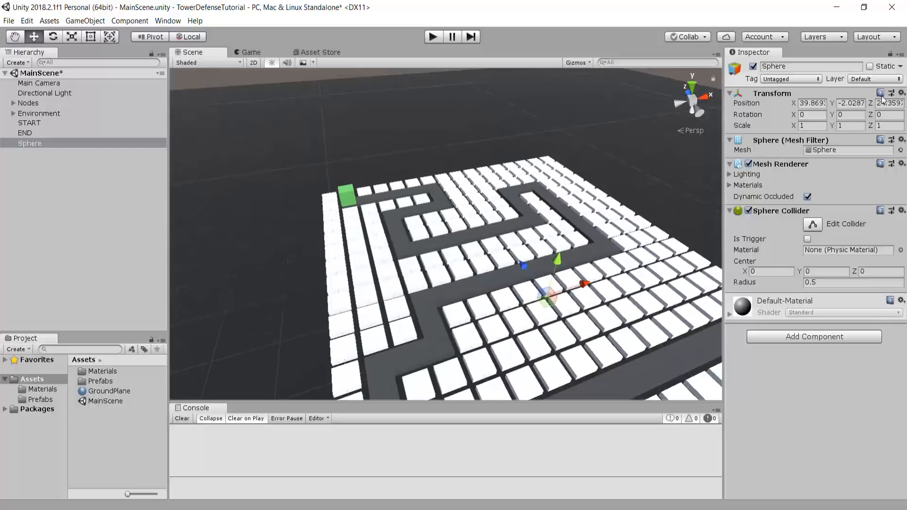
click(901, 93)
click(805, 110)
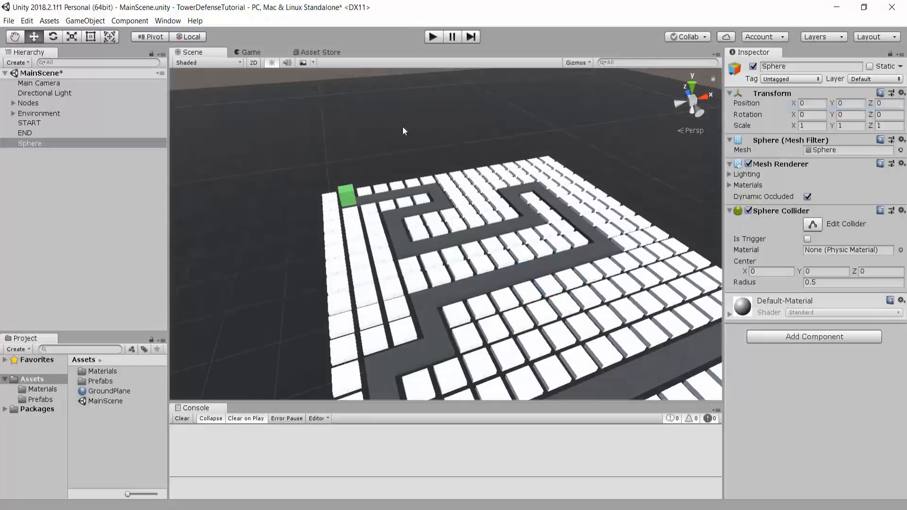
- Move the sphere along the board's near edge to Z position 66, next to the green START cube
alt+drag(402, 126, 535, 191)
scroll(534, 191, down, 10)
middle_drag(464, 242, 509, 138)
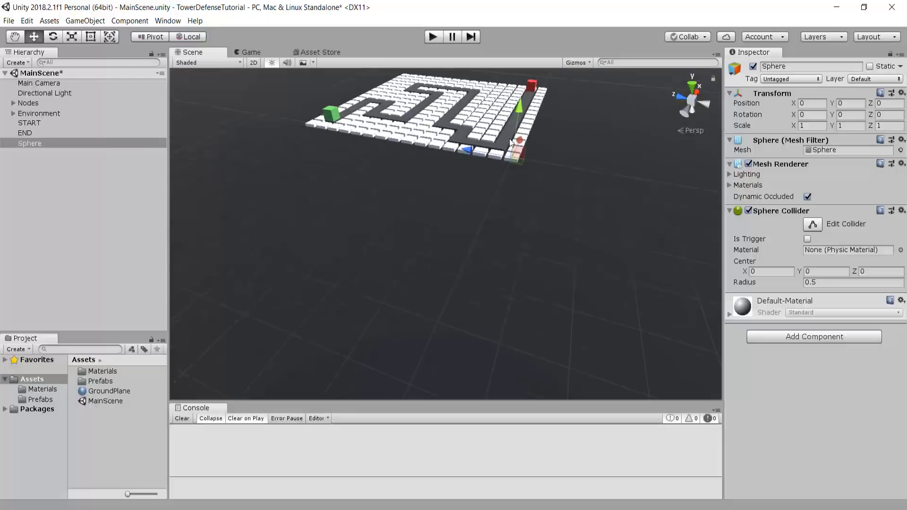
scroll(399, 151, up, 2)
scroll(398, 151, up, 1)
middle_drag(399, 151, 407, 244)
middle_drag(282, 122, 290, 185)
scroll(519, 243, up, 2)
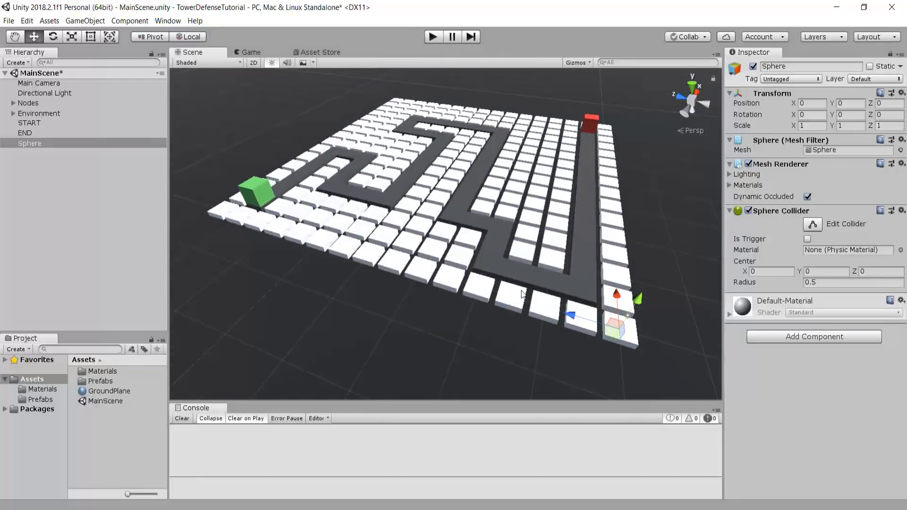
drag(568, 314, 42, 202)
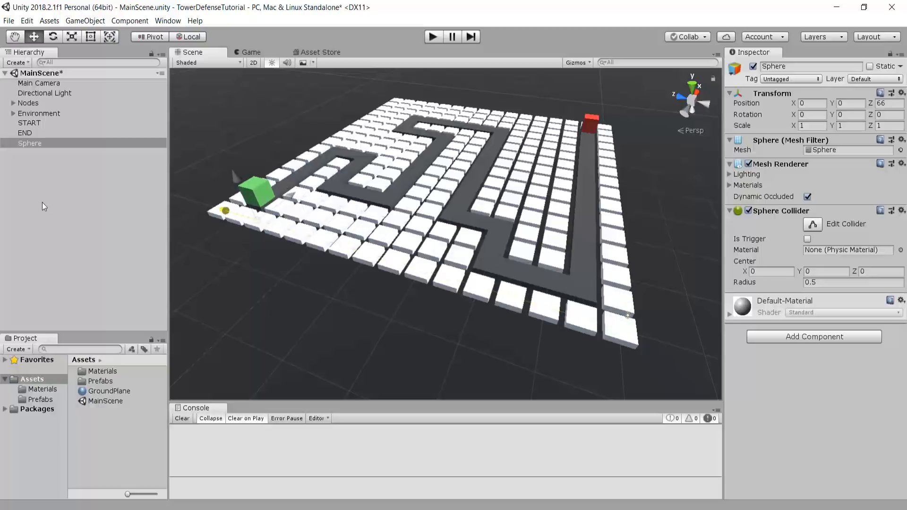
- Frame the sphere and shift it along the X axis to position 9, past the START cube
key(f)
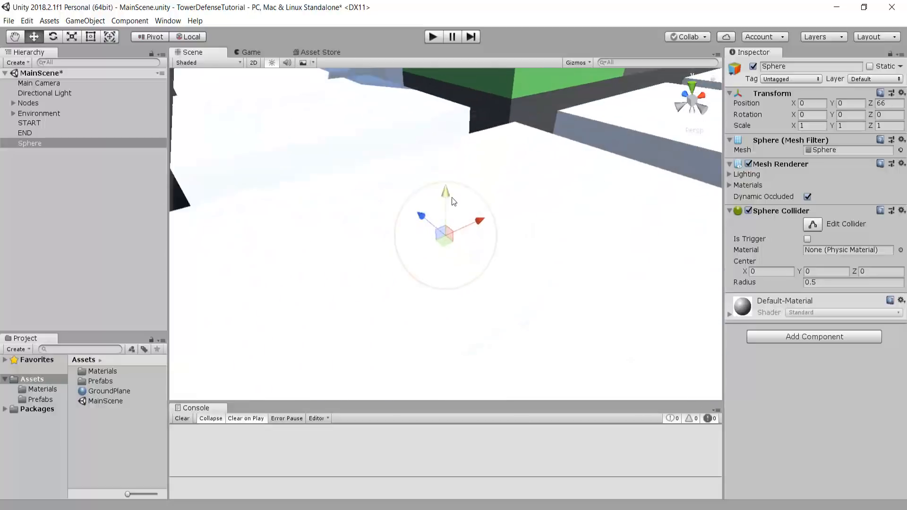
scroll(332, 176, down, 6)
middle_drag(555, 192, 331, 236)
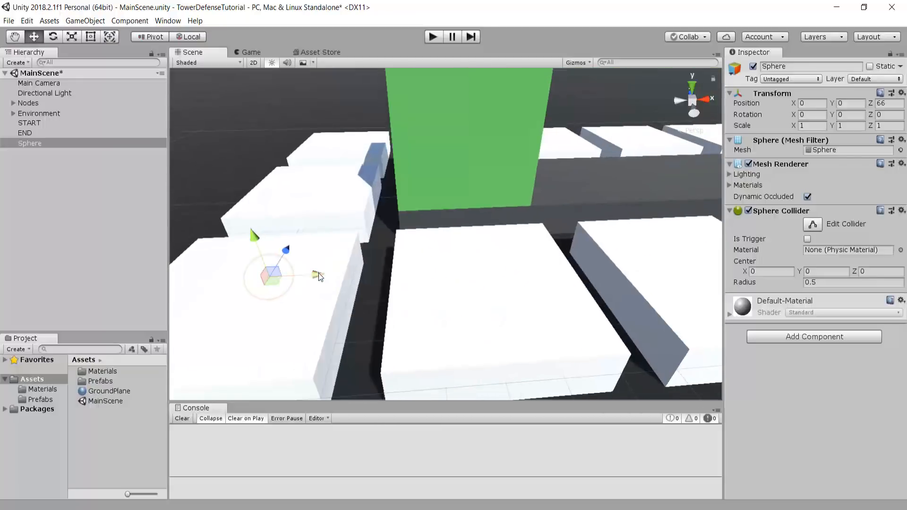
drag(320, 277, 632, 255)
middle_drag(597, 183, 386, 194)
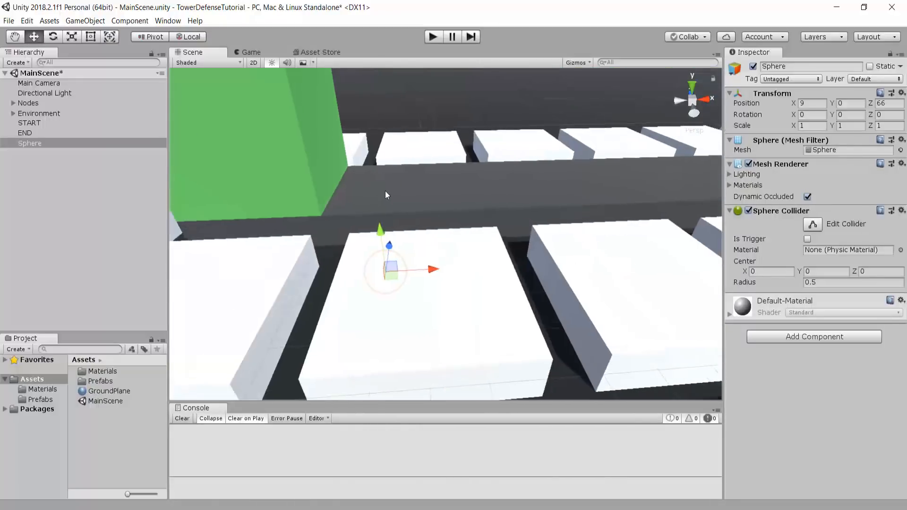
- Move the sphere onto the path in front of the START cube, at Y position 1 and Z position 70
scroll(493, 197, up, 8)
right_drag(493, 197, 377, 179)
scroll(456, 248, down, 5)
middle_drag(457, 241, 307, 240)
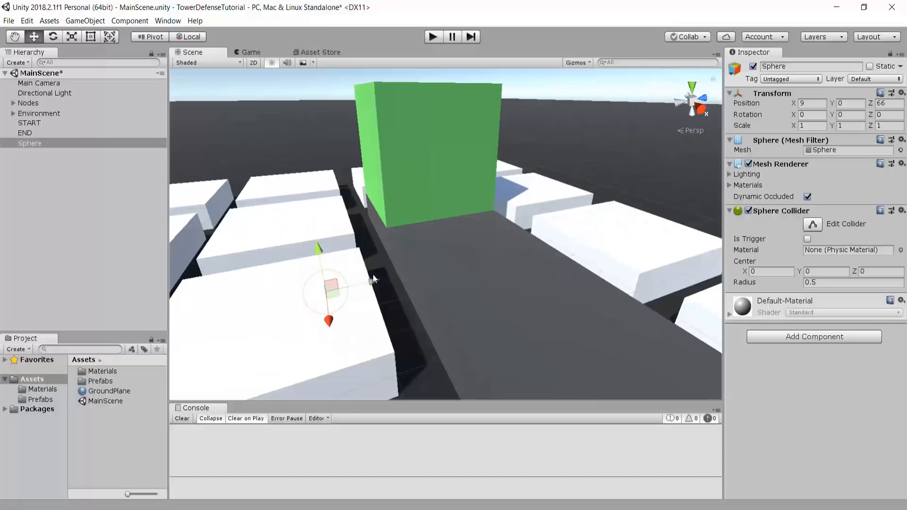
drag(372, 277, 471, 191)
middle_drag(491, 194, 446, 203)
- Examine the sphere's placement on the path from the top, in perspective and in the Game view
click(693, 87)
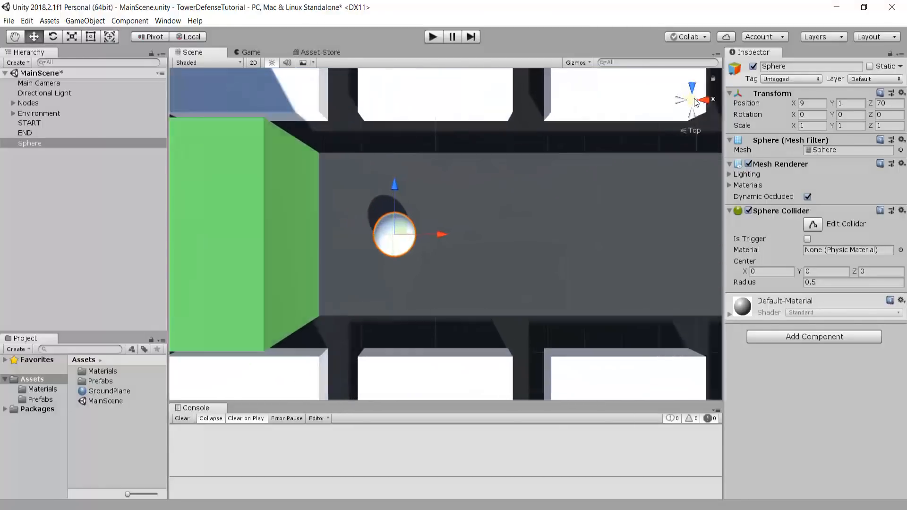
click(693, 101)
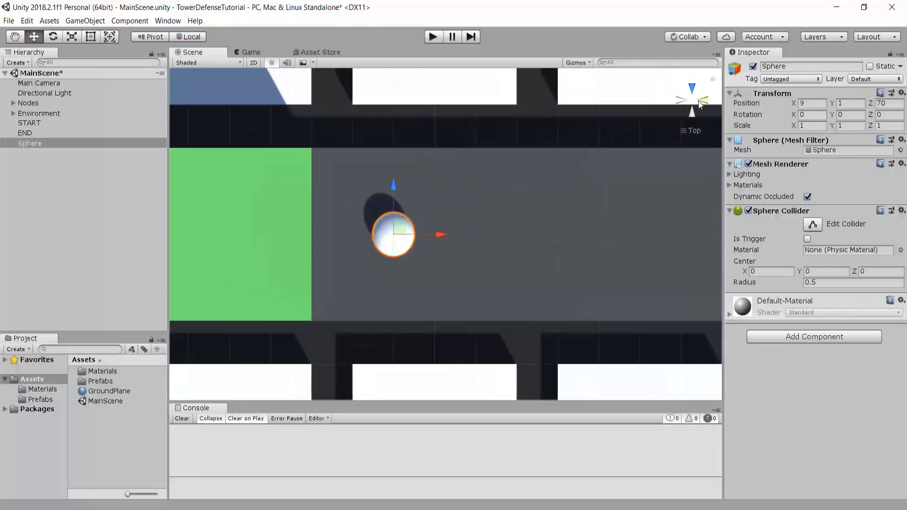
click(693, 101)
scroll(551, 242, up, 5)
alt+drag(551, 243, 394, 130)
scroll(486, 271, down, 7)
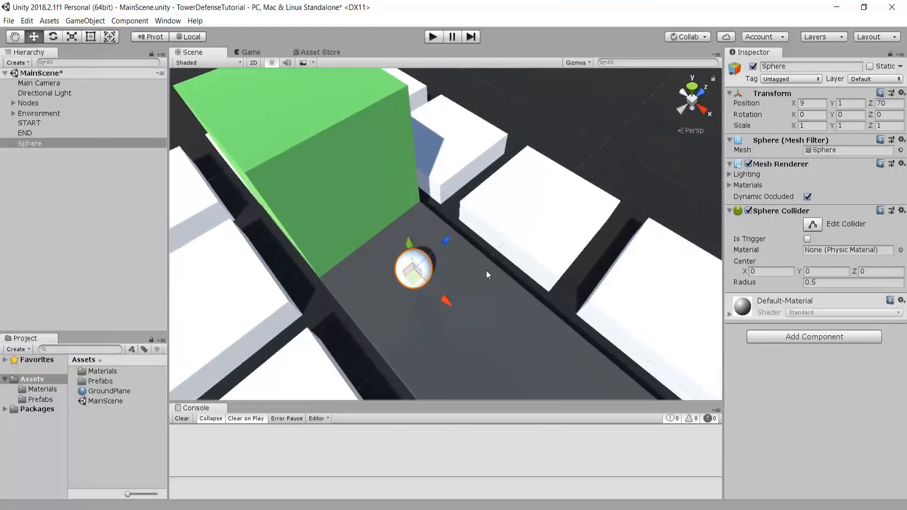
alt+drag(486, 270, 462, 110)
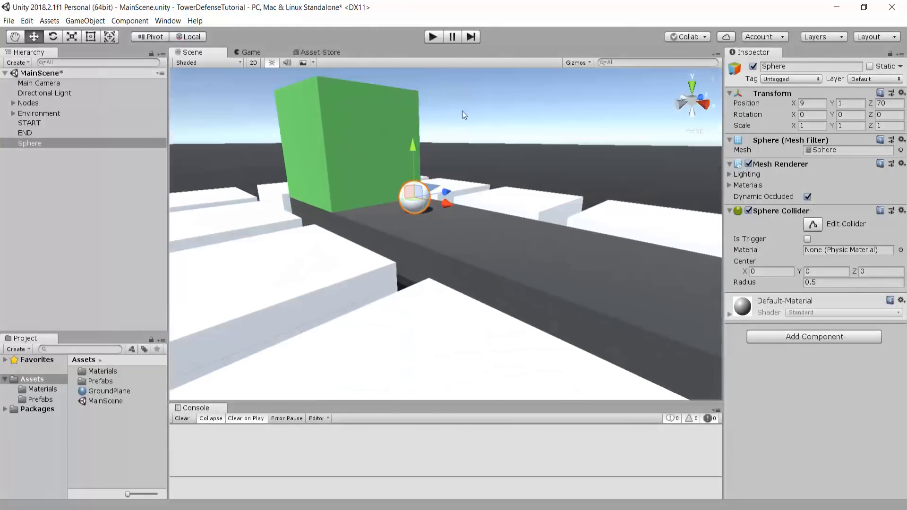
click(246, 52)
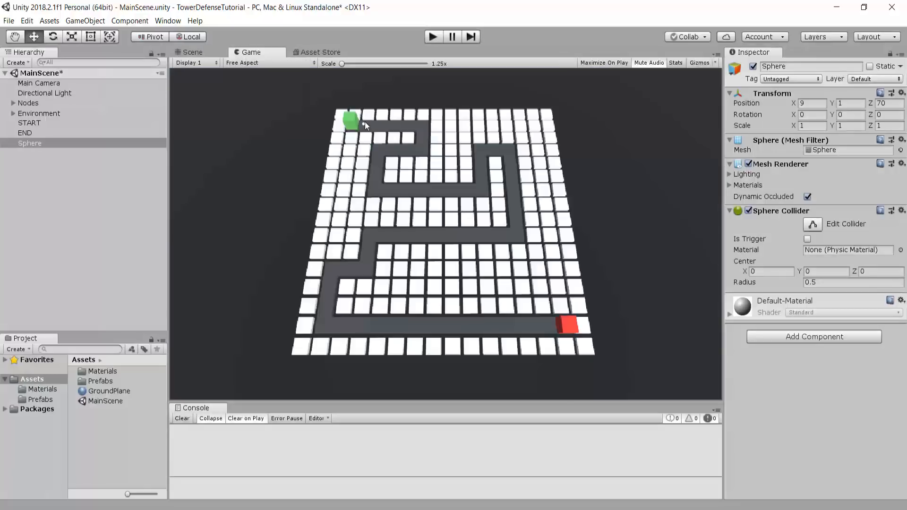
click(207, 53)
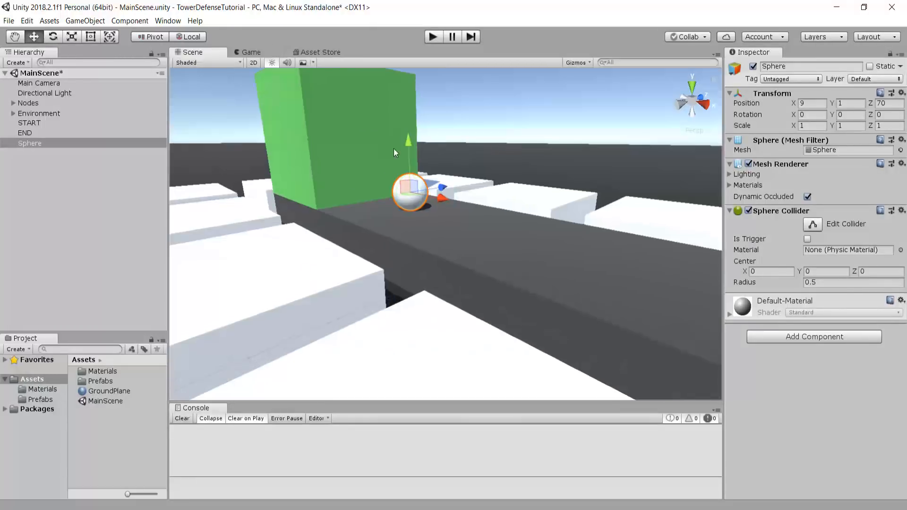
- Set the sphere's scale to 2 on the X, Y and Z axes
middle_drag(436, 156, 406, 220)
mouse_move(406, 222)
alt+mouse_down()
mouse_move(366, 233)
mouse_move(397, 227)
alt+mouse_up()
click(811, 125)
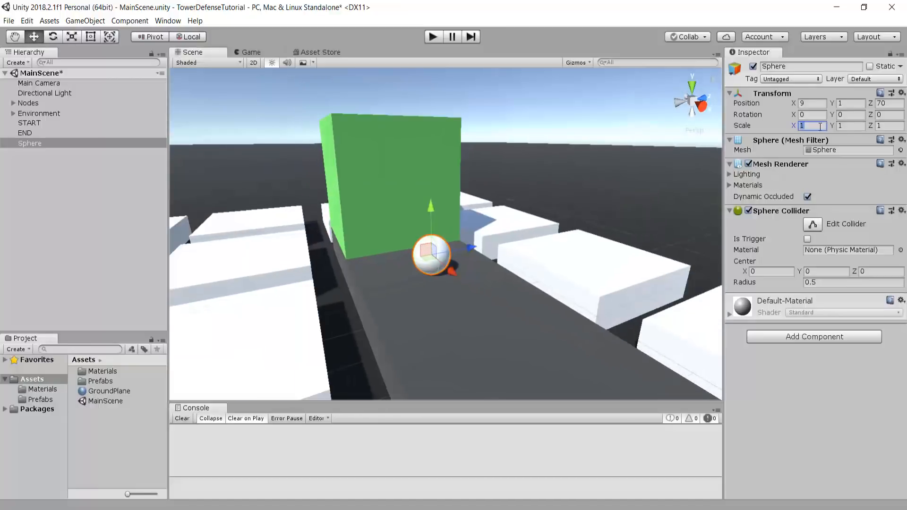
text(2)
key(Tab)
text(2)
key(Tab)
text(2)
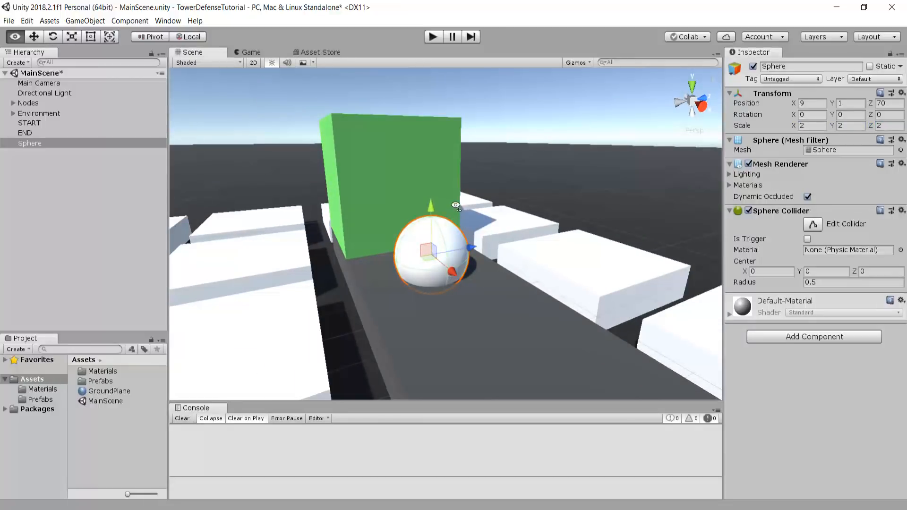
- Raise the sphere above the path to Y position 3 and check it in the Game view
ctrl+drag(431, 208, 560, 174)
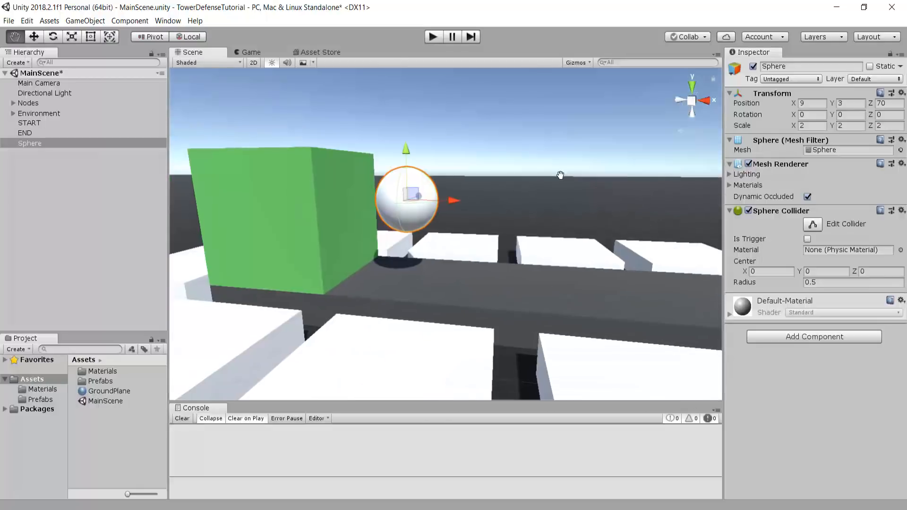
ctrl+drag(403, 150, 415, 246)
click(250, 50)
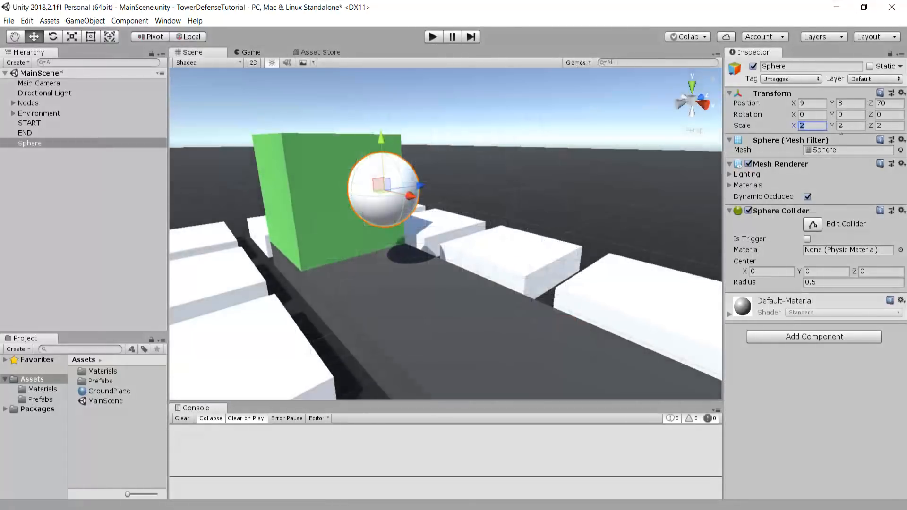
- Set the sphere's scale to 3 on all three axes and check its size in the Game view
text(3)
key(Tab)
text(3)
key(Tab)
text(3)
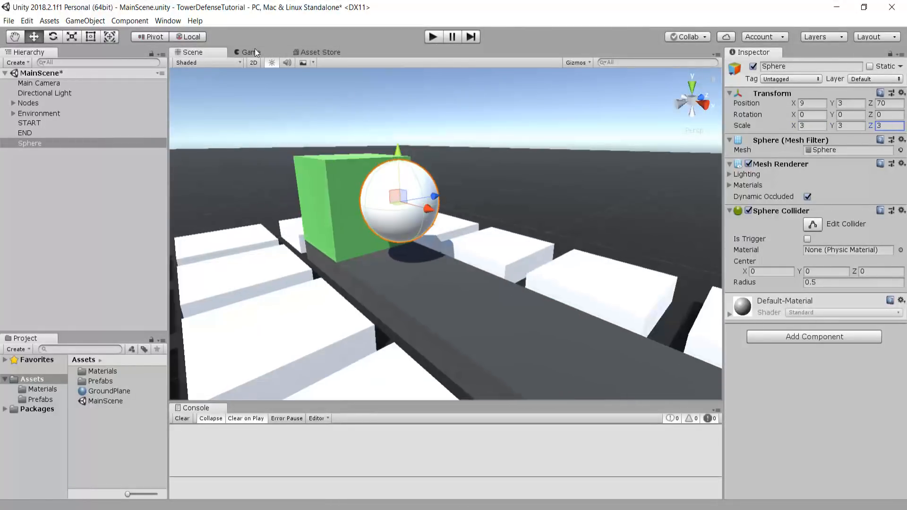
click(255, 52)
click(206, 53)
- Set the sphere's Y position to 2.5 so it hovers just above the path
scroll(500, 198, up, 5)
right_drag(500, 198, 480, 196)
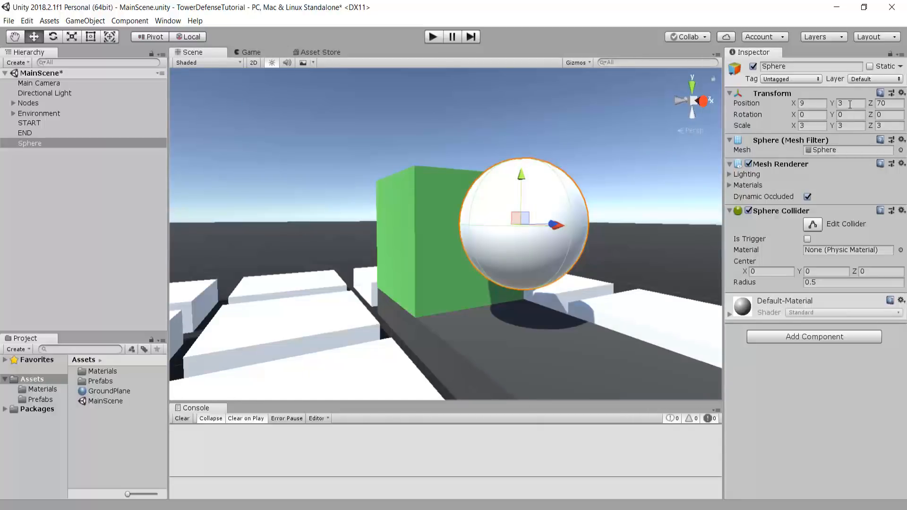
click(850, 104)
text(2.5)
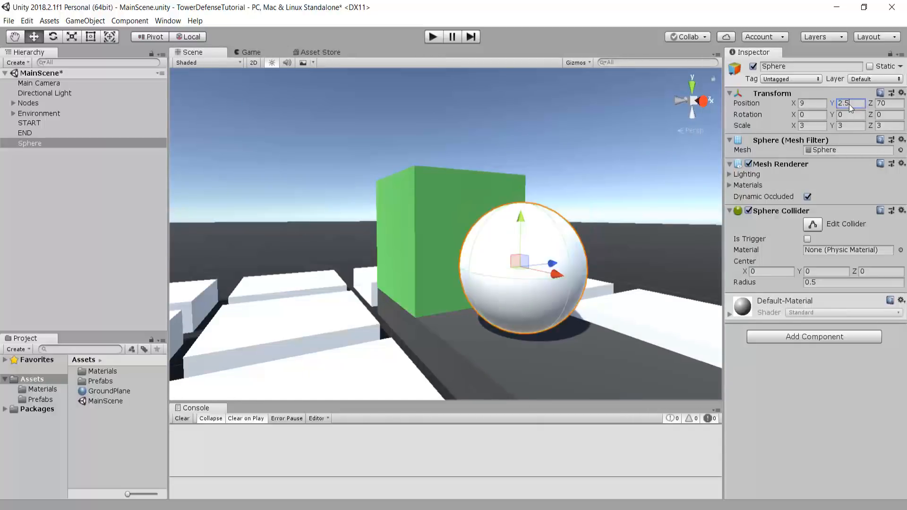
- Compare the sphere's size and height beside the START cube in the Scene and Game views
right_drag(369, 213, 470, 260)
scroll(470, 259, down, 5)
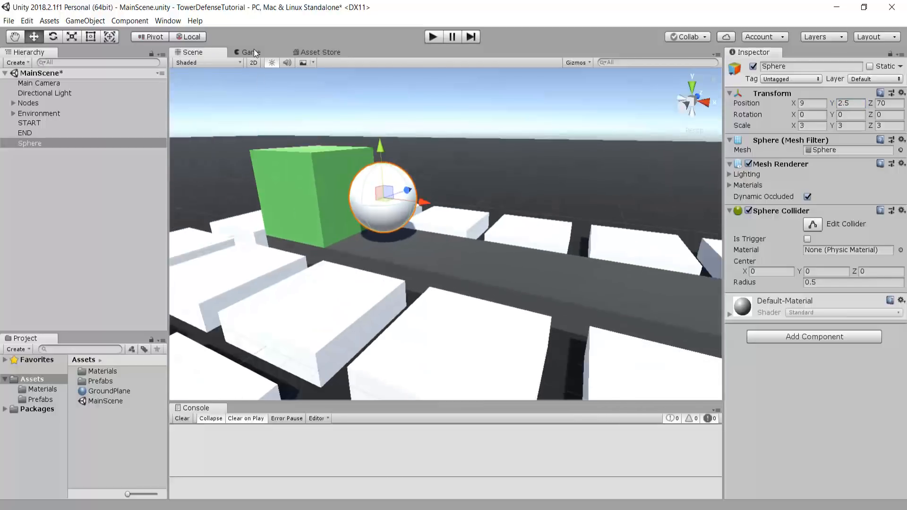
middle_drag(339, 158, 403, 147)
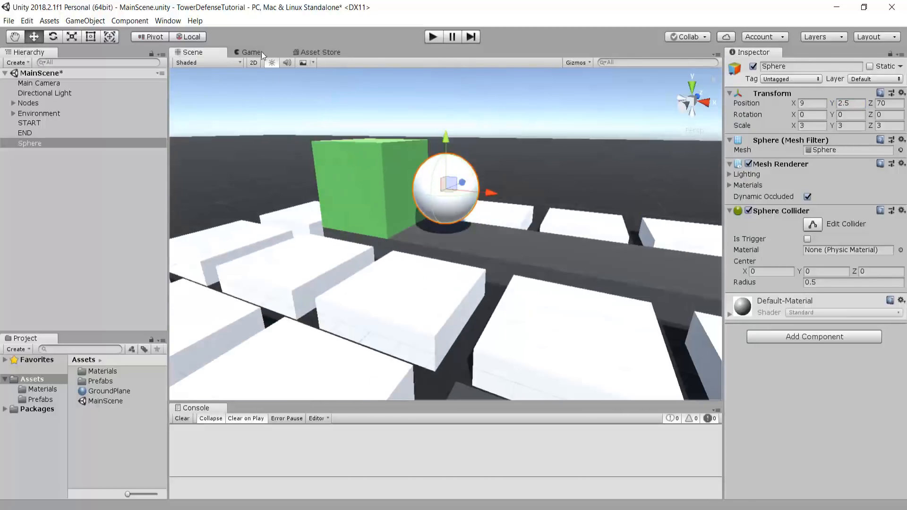
click(251, 52)
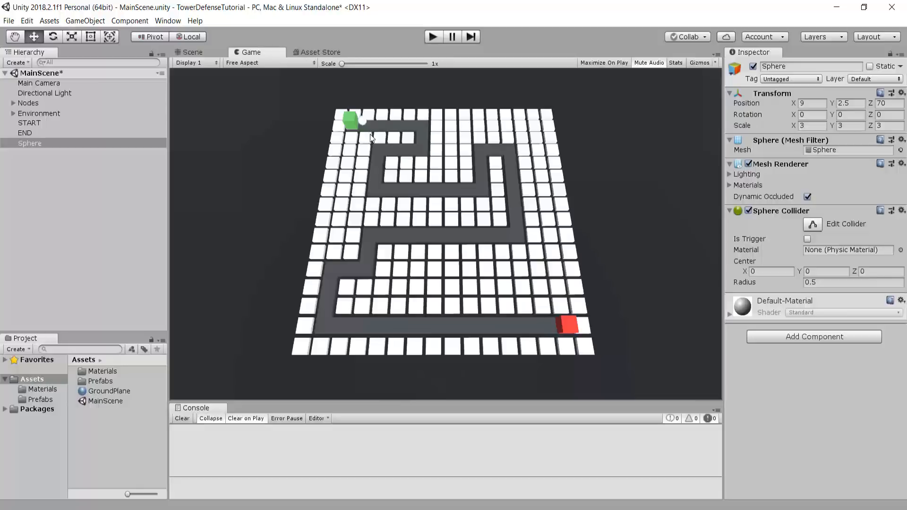
click(198, 50)
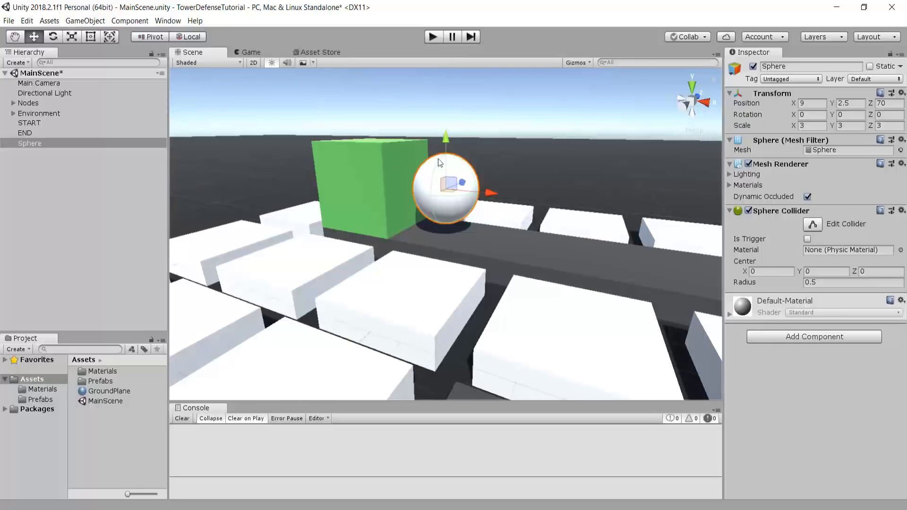
click(263, 51)
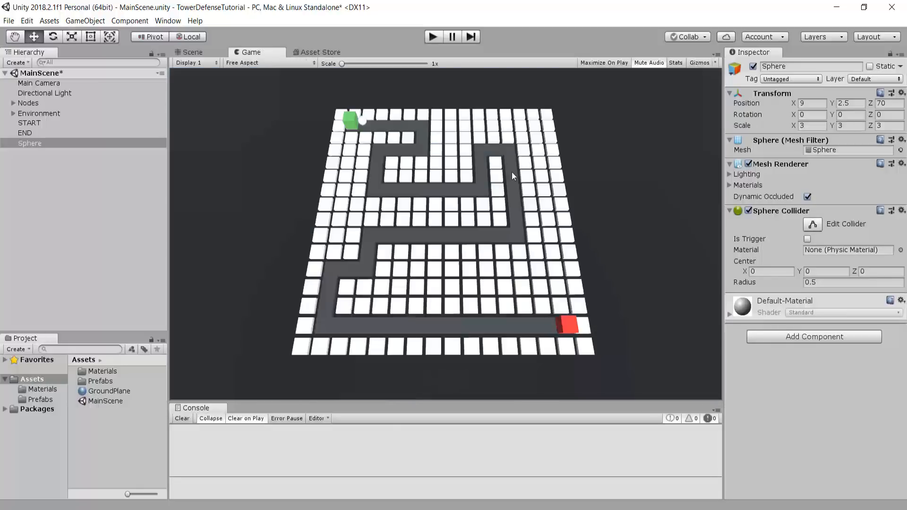
click(202, 51)
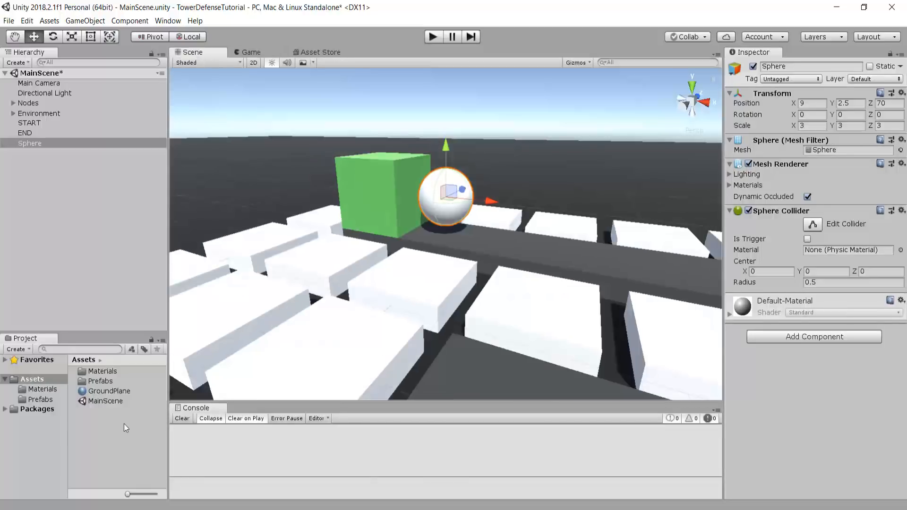
- Create a material named Enemy in the Assets folder and apply it to the sphere
right_click(124, 423)
mouse_move(200, 175)
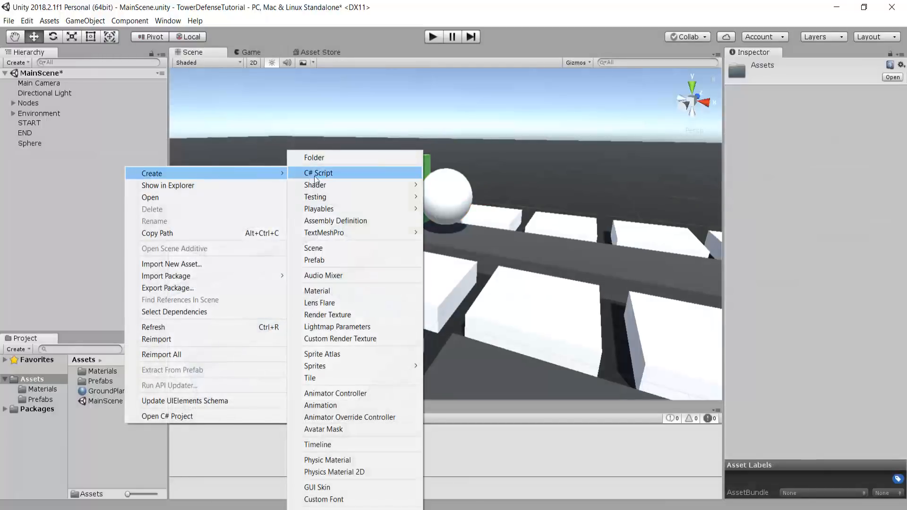
click(326, 291)
text(Enemy)
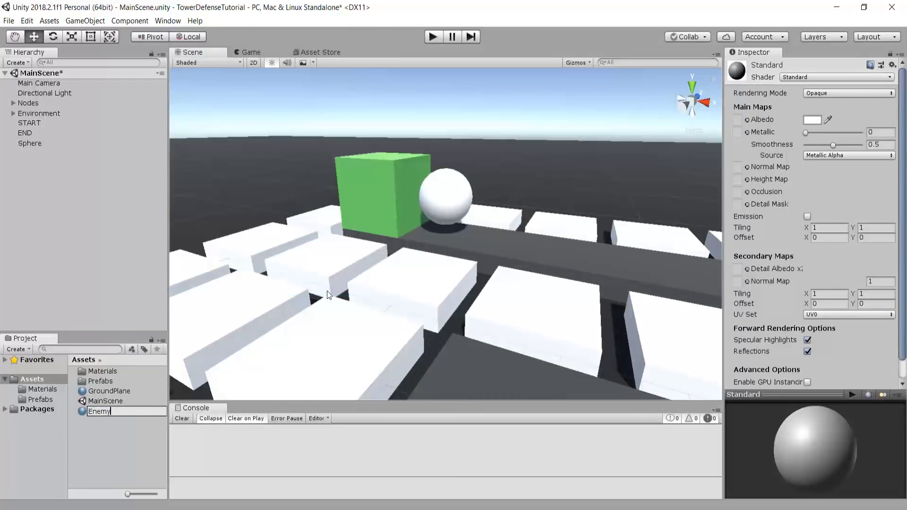
key(Return)
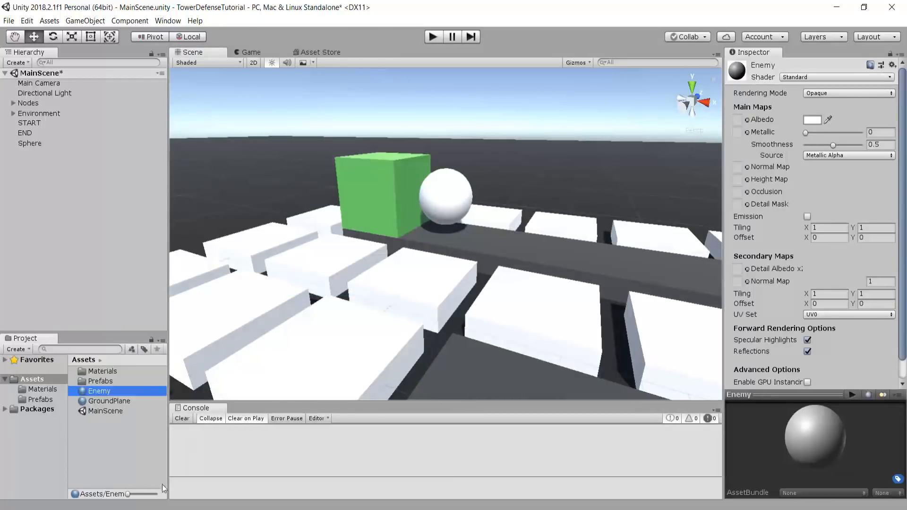
drag(98, 396, 464, 194)
click(811, 120)
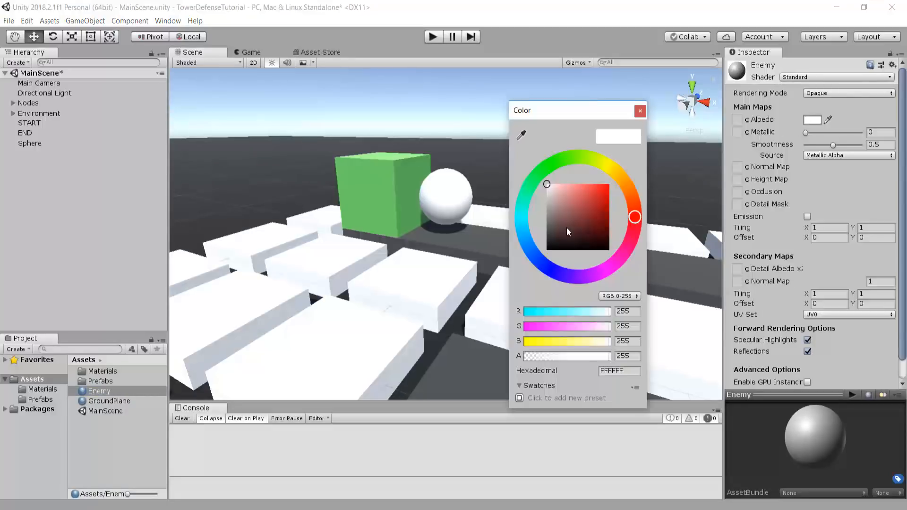
click(375, 268)
scroll(395, 283, down, 3)
right_drag(396, 282, 413, 288)
scroll(438, 279, down, 7)
scroll(442, 265, up, 5)
scroll(414, 287, up, 4)
- Give the Enemy material a bright blue albedo color and set its smoothness to 0
click(810, 121)
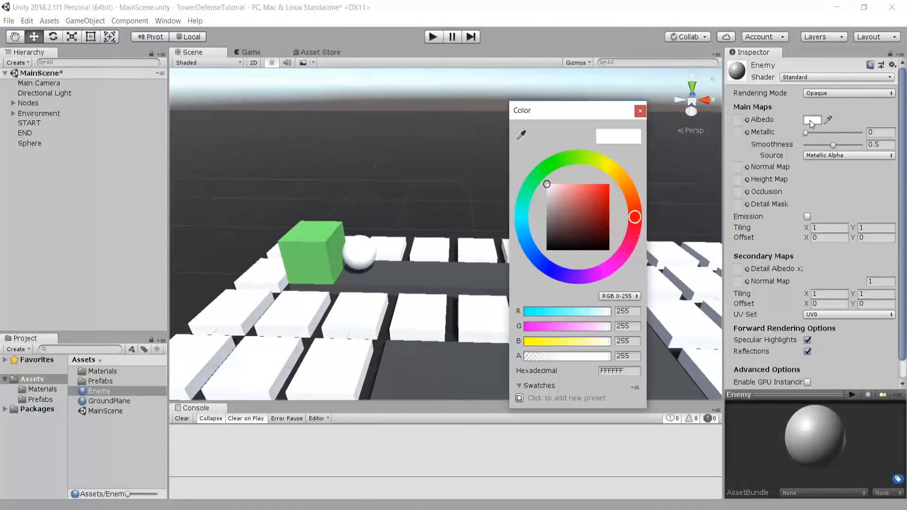
drag(542, 263, 538, 259)
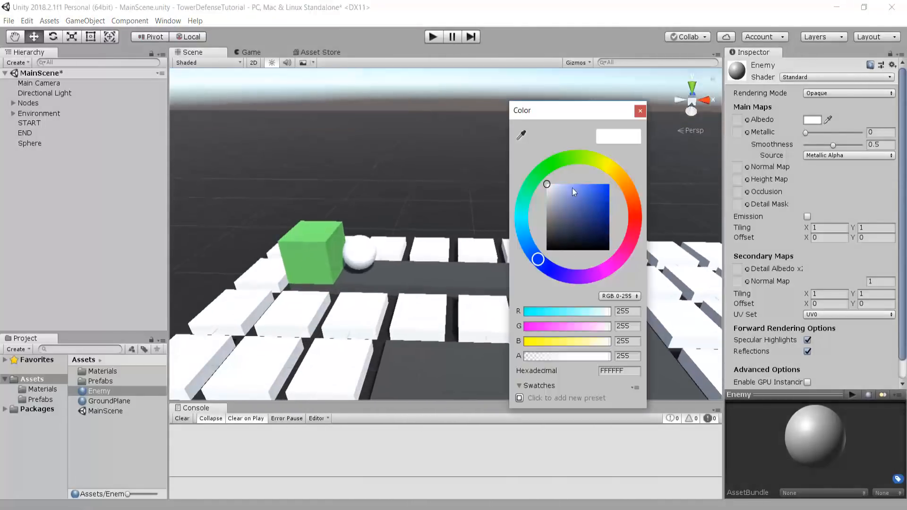
drag(572, 189, 600, 187)
mouse_move(537, 258)
mouse_down()
mouse_move(529, 246)
mouse_move(536, 251)
mouse_up()
drag(833, 145, 747, 151)
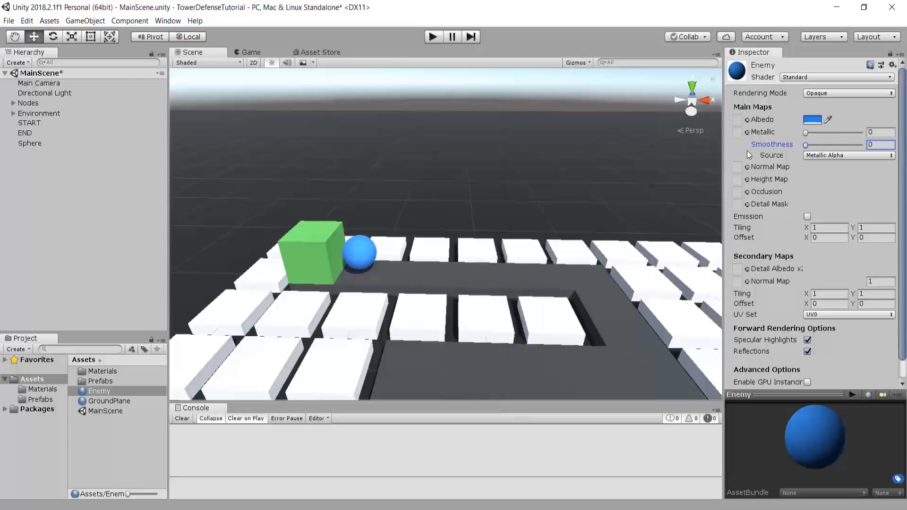
- Set the Enemy material's metallic value to 0.3 and check the sphere's look in the Game view
drag(805, 133, 819, 135)
click(887, 133)
text(0.3)
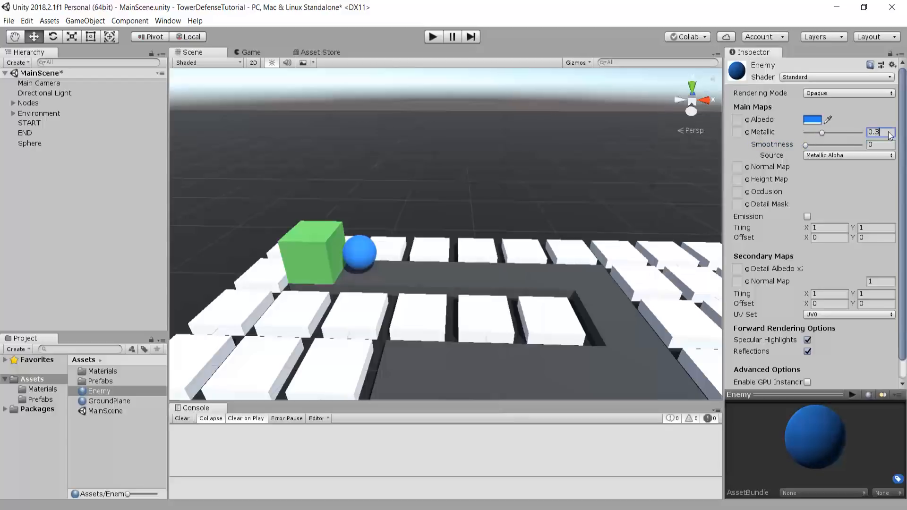
key(BackSpace)
text(4)
key(BackSpace)
text(3)
click(255, 52)
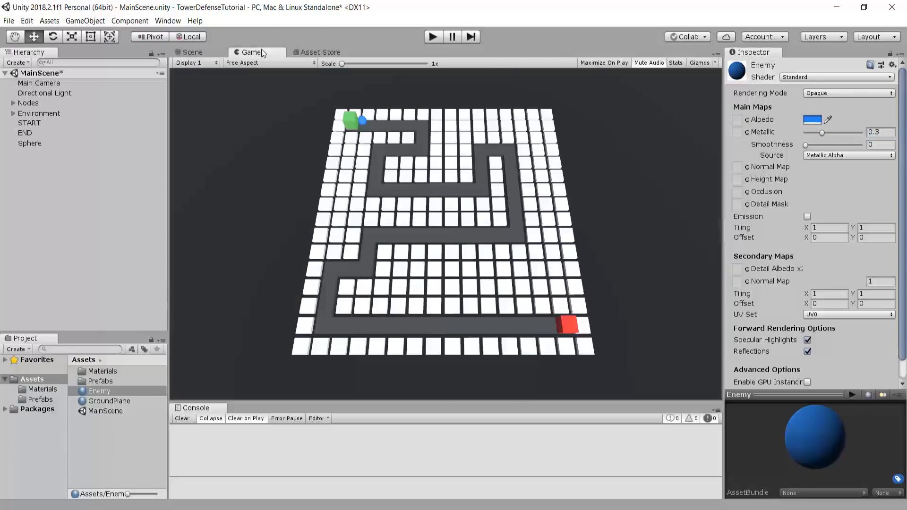
click(197, 52)
- Rename the sphere as Enemy and save it as a prefab in the Assets folder
scroll(328, 221, up, 3)
middle_drag(328, 221, 460, 114)
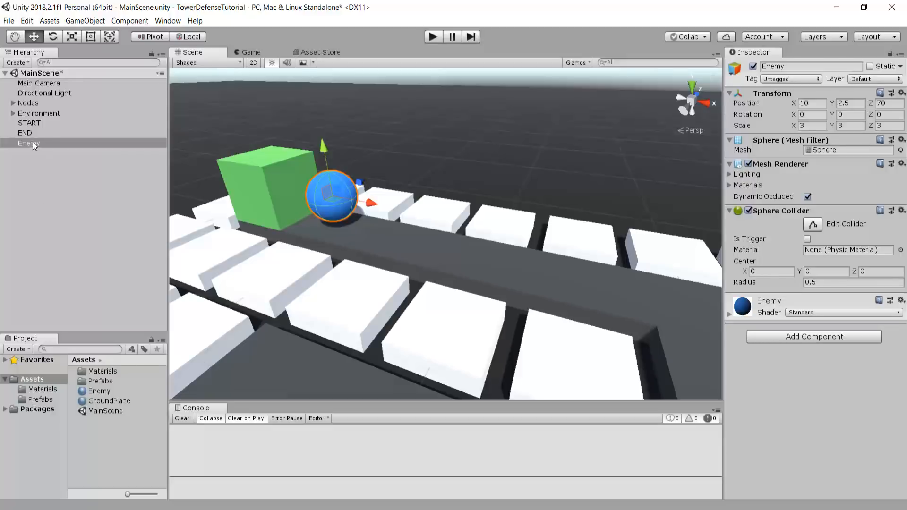
drag(26, 144, 31, 146)
drag(85, 290, 106, 447)
- Delete the Enemy instance from the scene, keeping only its prefab
scroll(330, 76, down, 3)
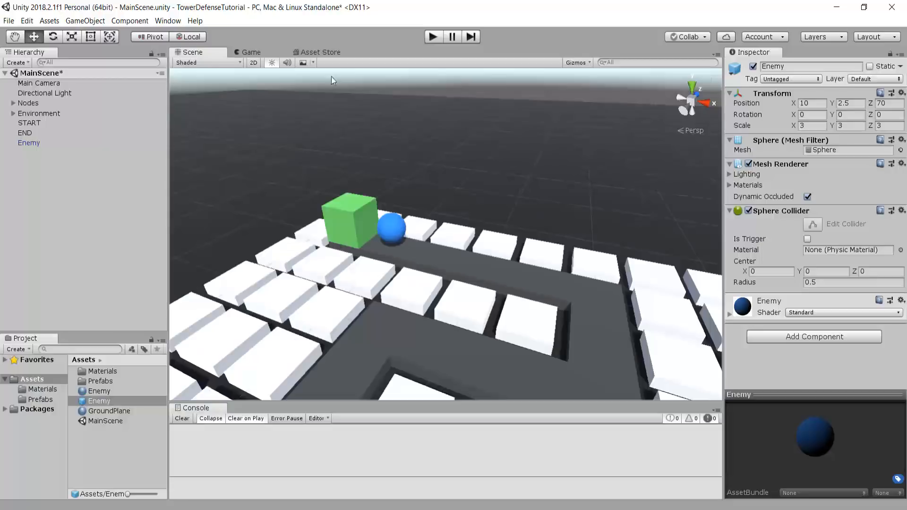
click(26, 143)
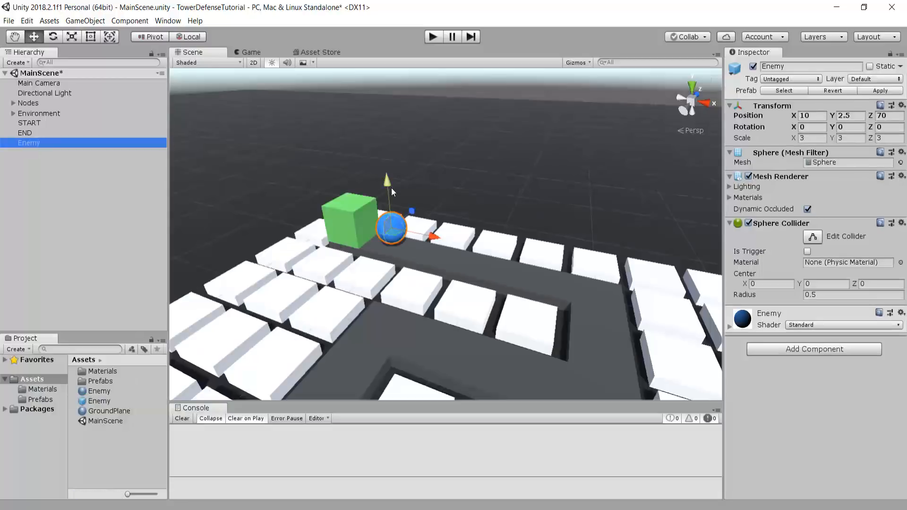
key(Delete)
- Create an empty game object in the scene and name it Waypoint
scroll(411, 241, down, 3)
middle_drag(431, 250, 409, 192)
scroll(409, 191, down, 5)
right_drag(415, 221, 401, 204)
scroll(401, 204, up, 5)
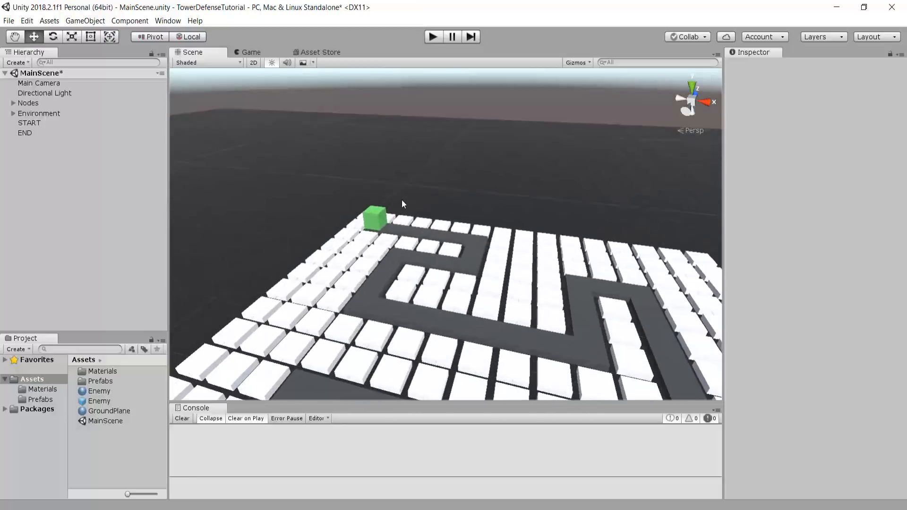
scroll(401, 205, up, 4)
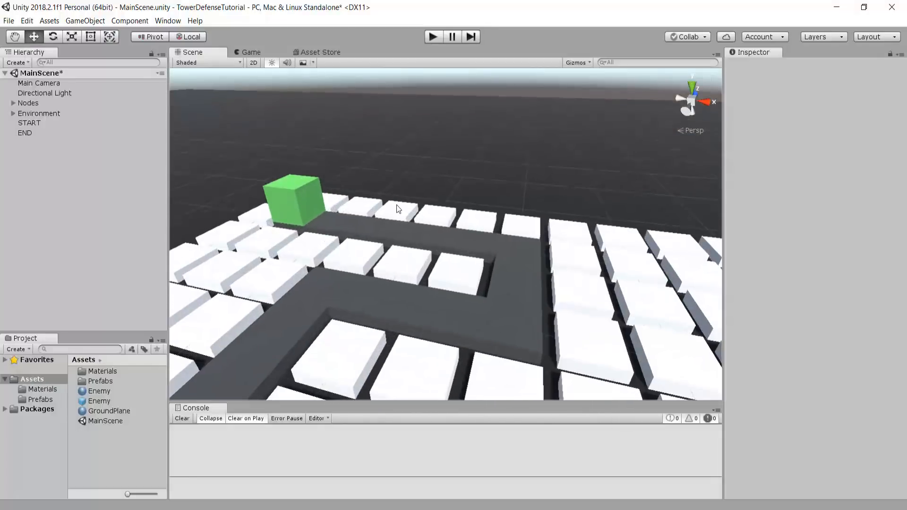
middle_drag(396, 205, 417, 203)
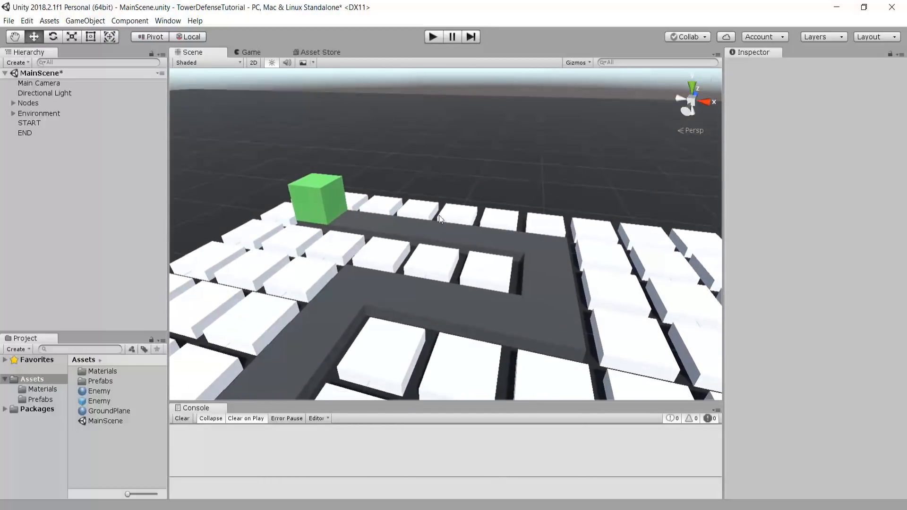
right_drag(439, 216, 458, 237)
right_click(38, 194)
click(78, 285)
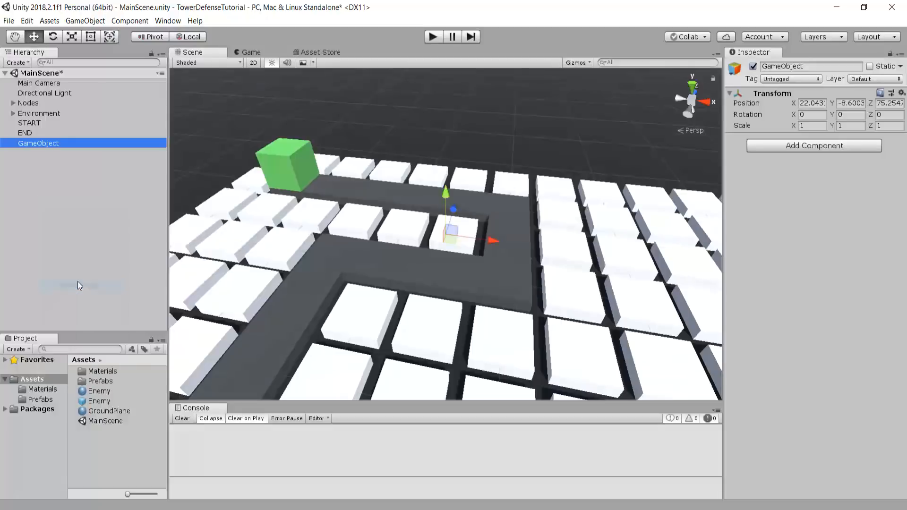
click(780, 67)
text(Wayp)
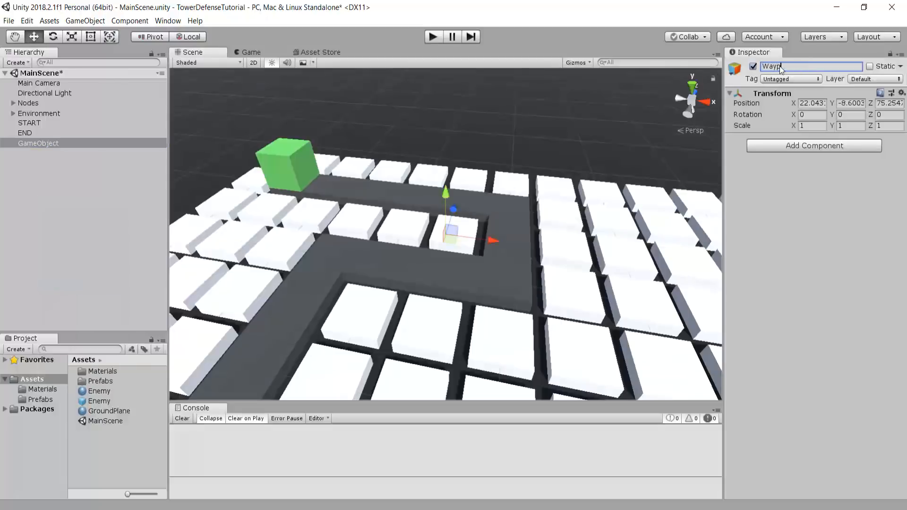
text(oint)
key(Return)
- Reset the Waypoint object's transform to its defaults
right_drag(680, 175, 678, 143)
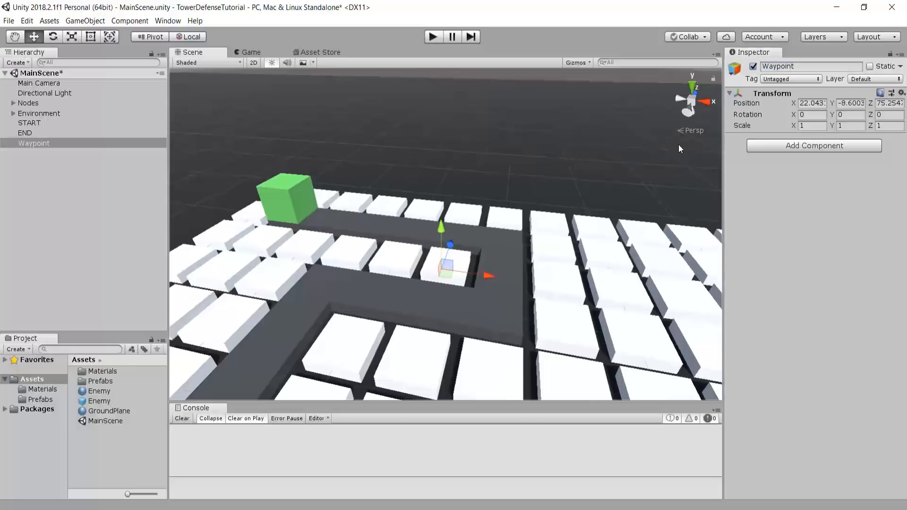
click(902, 93)
click(811, 108)
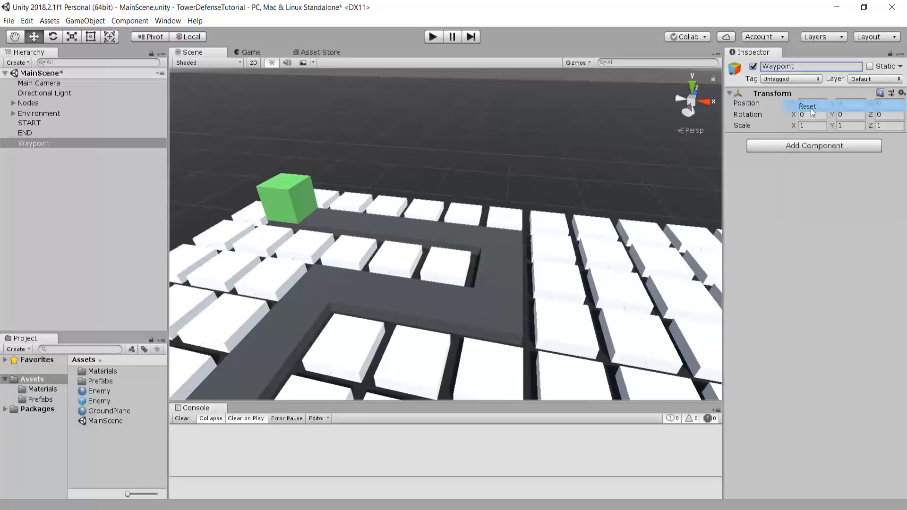
- Assign a red diamond icon to the Waypoint object so it can be seen in the Scene view
scroll(429, 205, down, 10)
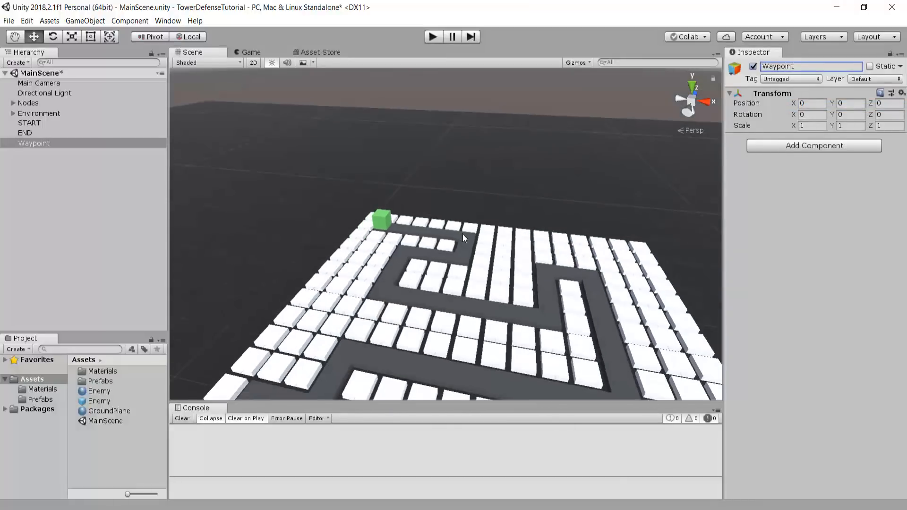
scroll(487, 237, up, 5)
middle_drag(312, 317, 463, 191)
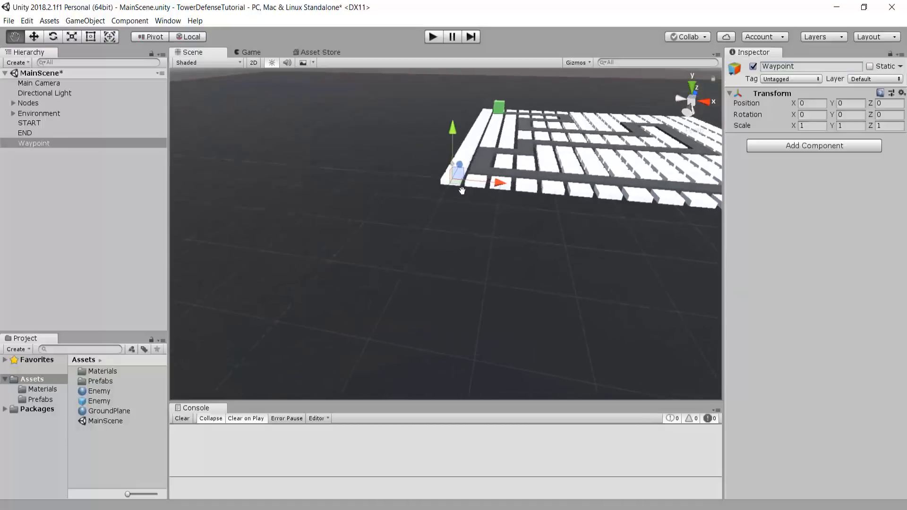
scroll(464, 192, up, 8)
middle_drag(469, 90, 466, 143)
scroll(467, 143, down, 3)
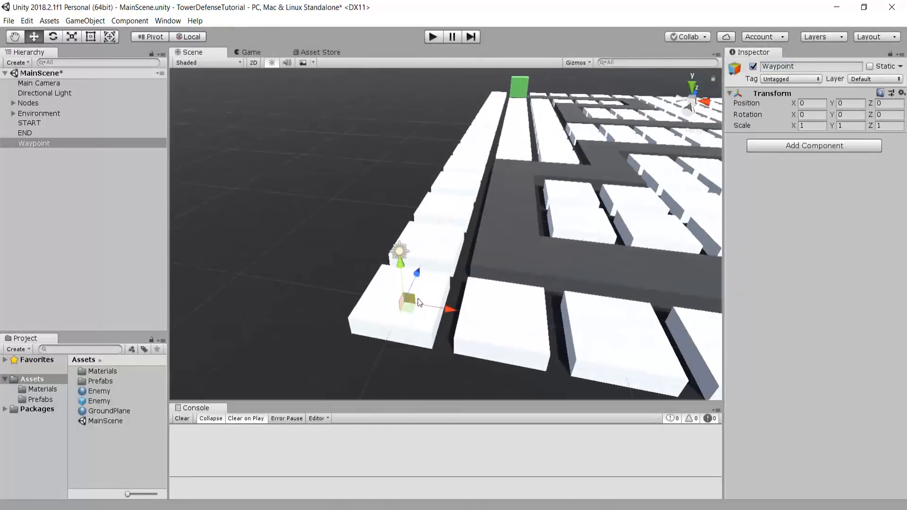
scroll(458, 252, down, 3)
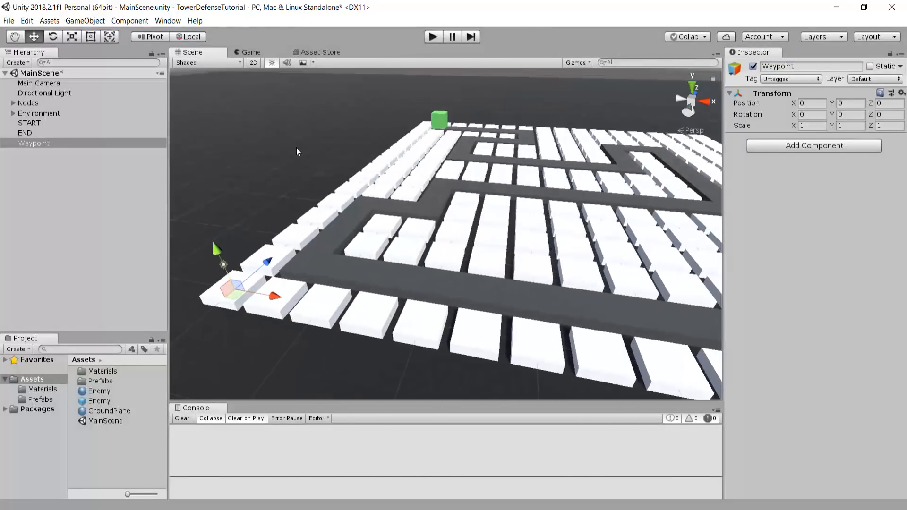
right_drag(376, 120, 378, 102)
click(171, 242)
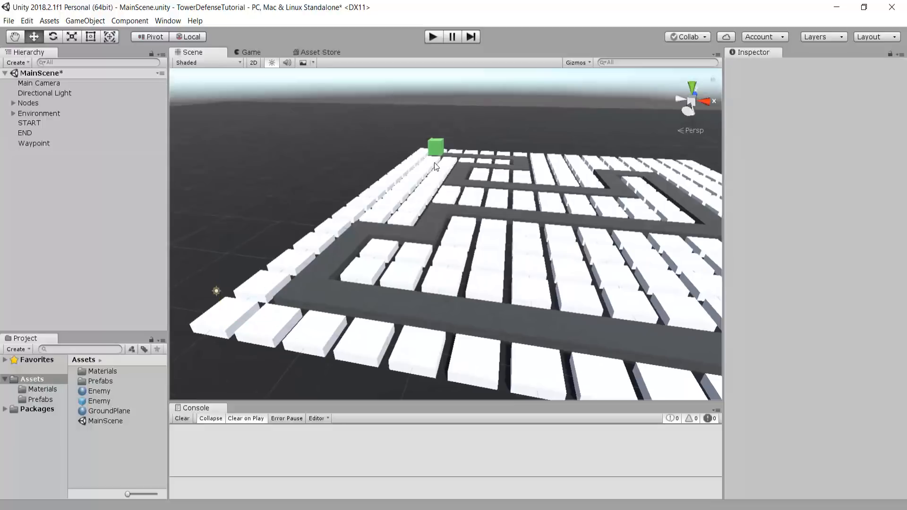
click(29, 144)
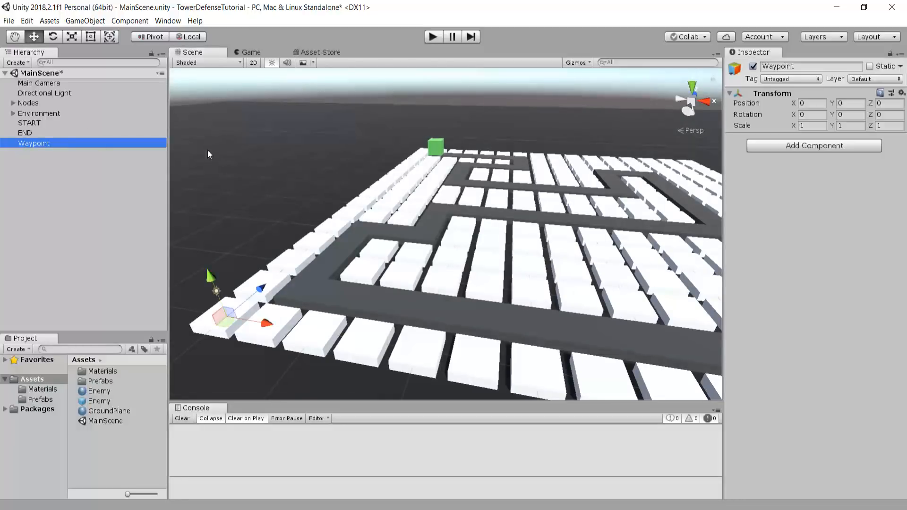
click(733, 76)
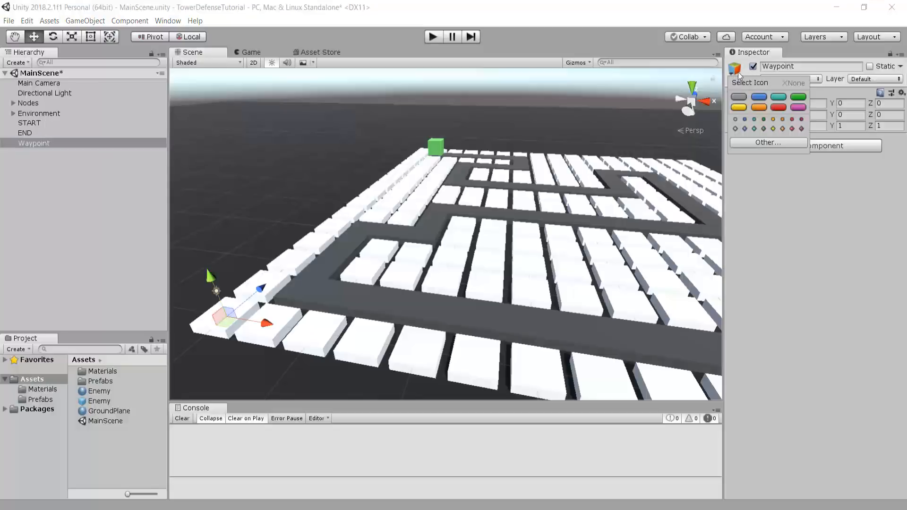
click(791, 129)
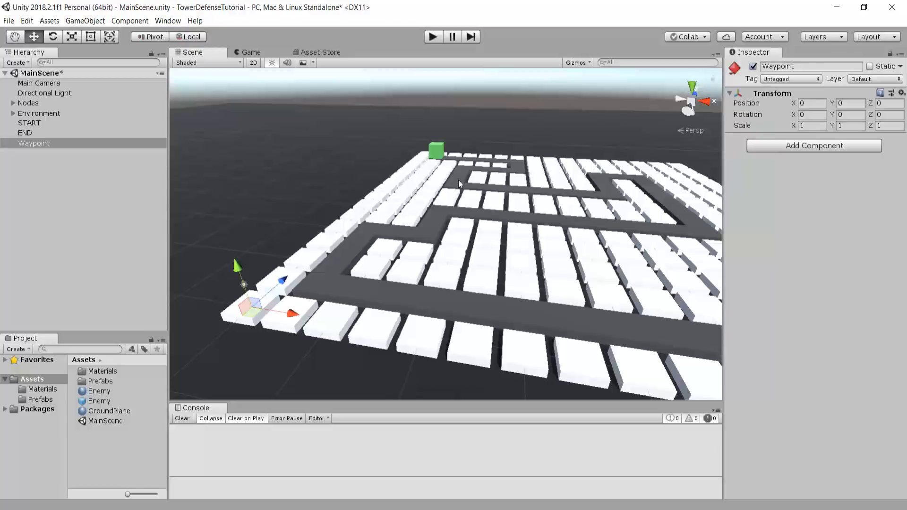
- Increase the size of the 3D icons in the Scene view's gizmo settings
click(587, 60)
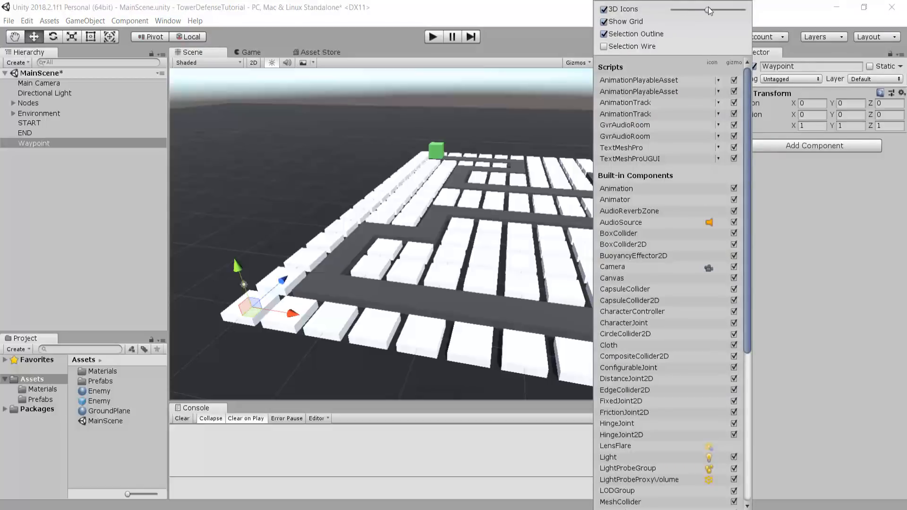
drag(707, 9, 718, 12)
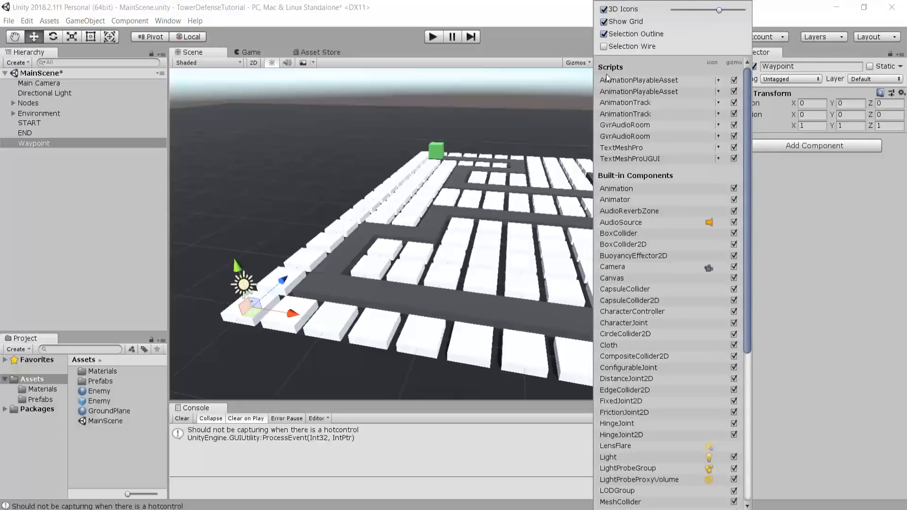
click(584, 65)
- Raise the Waypoint to a Y position of 7 and check whether its icon shows in the Game view
middle_drag(355, 207, 526, 194)
scroll(526, 194, up, 4)
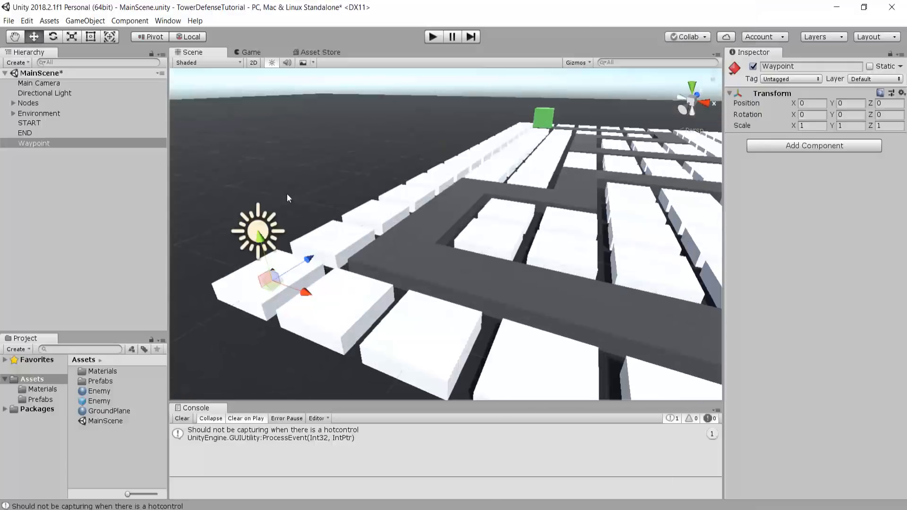
drag(261, 240, 265, 102)
middle_drag(310, 177, 335, 200)
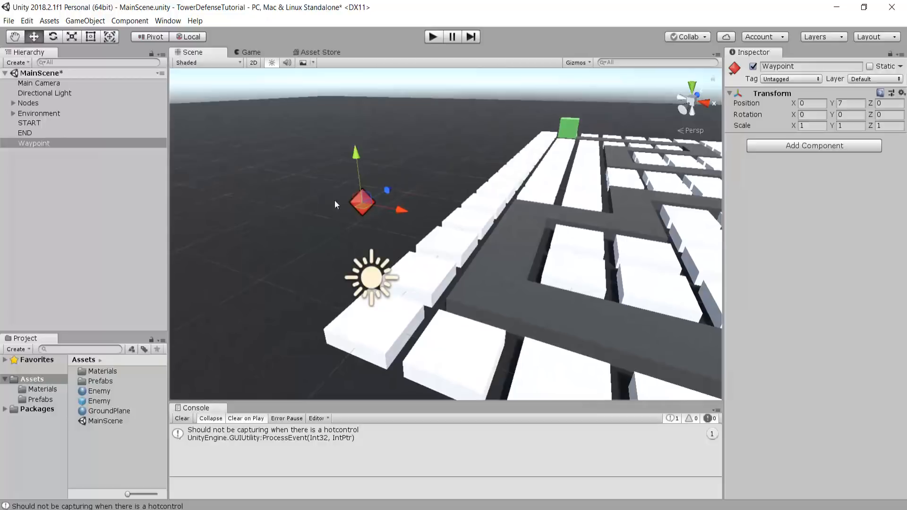
scroll(386, 205, down, 5)
click(257, 52)
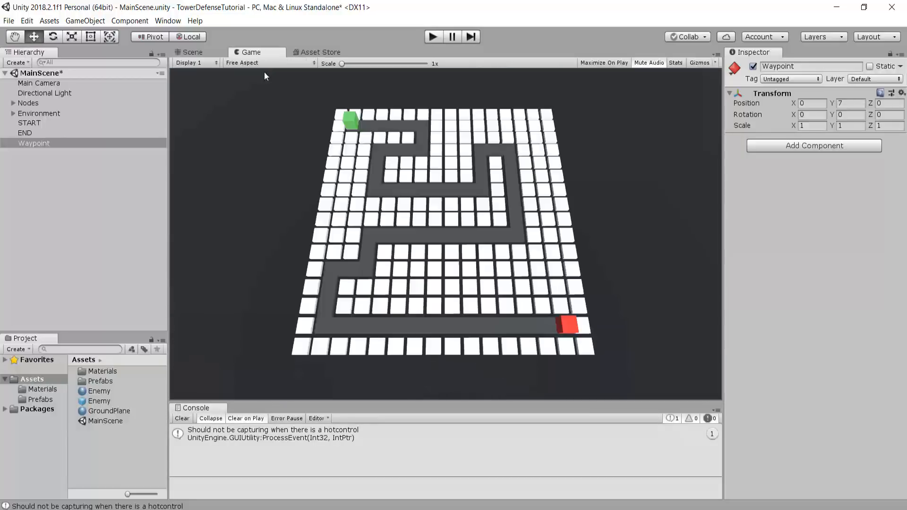
click(192, 51)
- Move the Waypoint along the Z axis to 71.5, level with the START cube
alt+drag(389, 161, 448, 235)
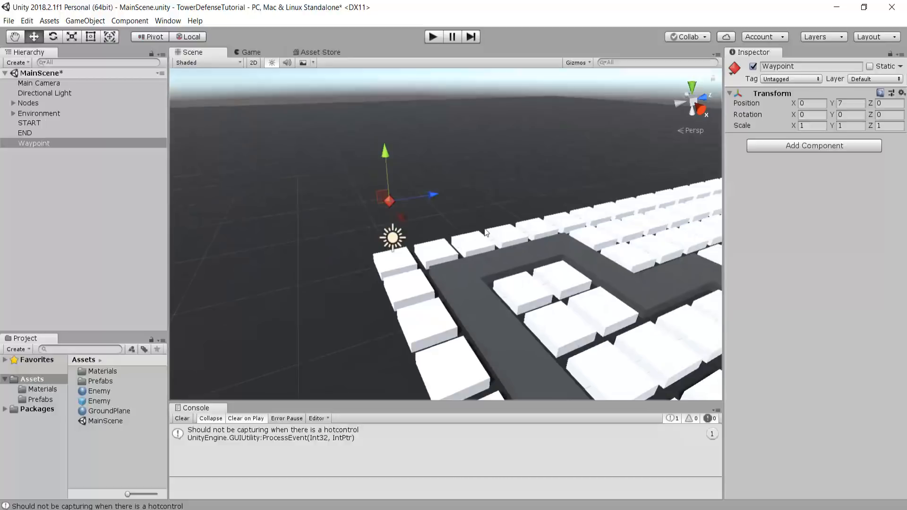
scroll(486, 233, down, 4)
middle_drag(486, 233, 330, 224)
scroll(330, 224, down, 2)
drag(286, 220, 677, 191)
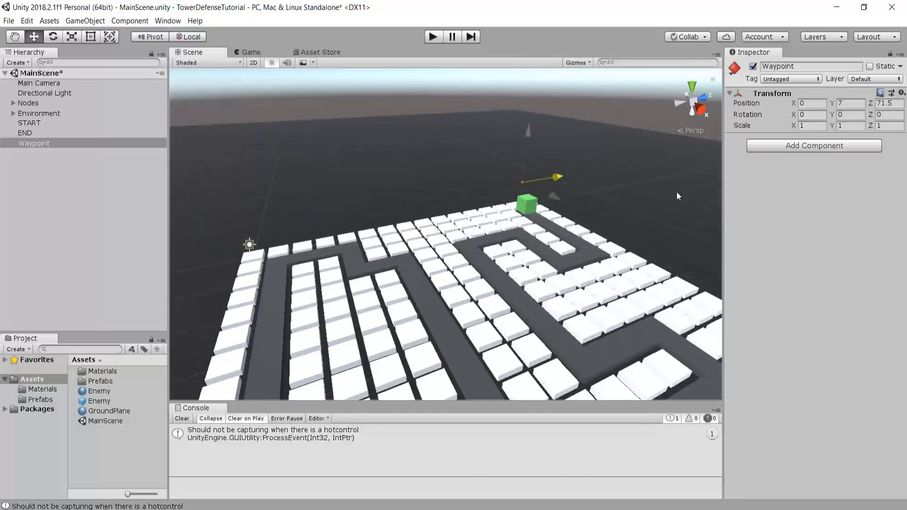
- Using the back view, move the Waypoint to X 9.5 and Y 3, just beside the START cube
key(f)
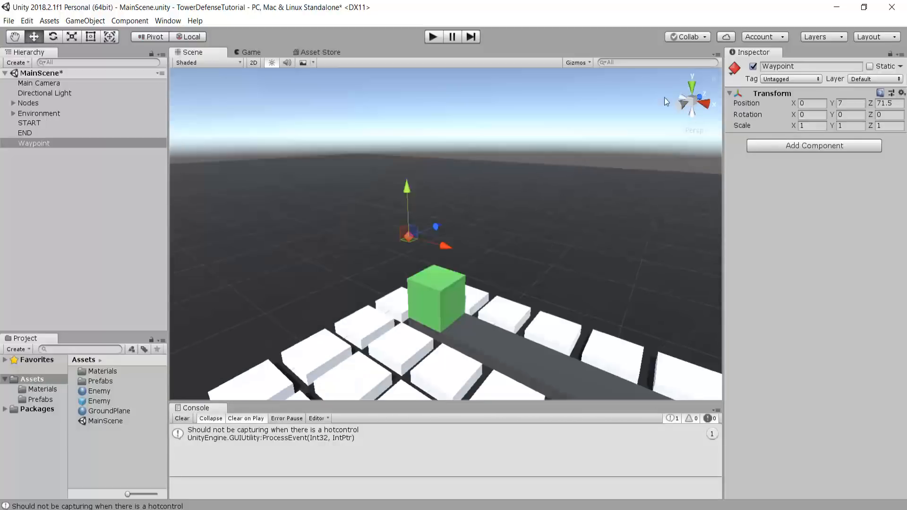
click(693, 101)
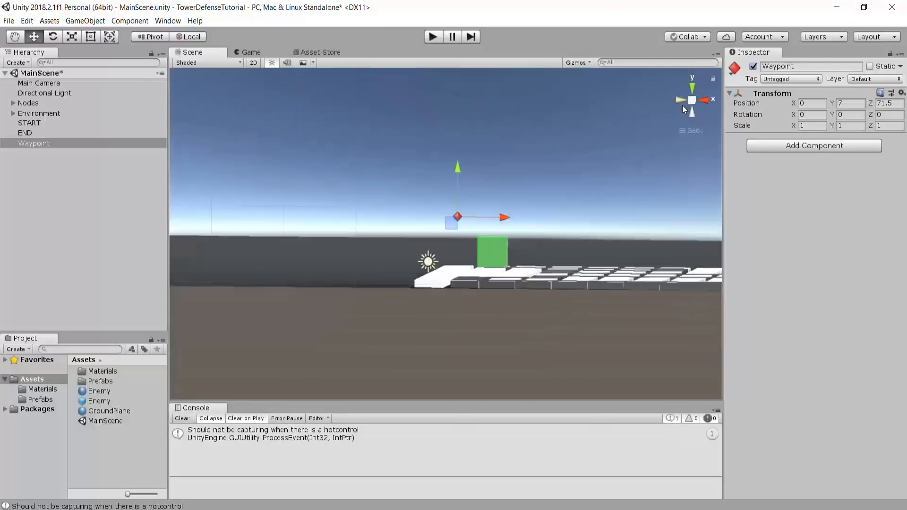
click(682, 105)
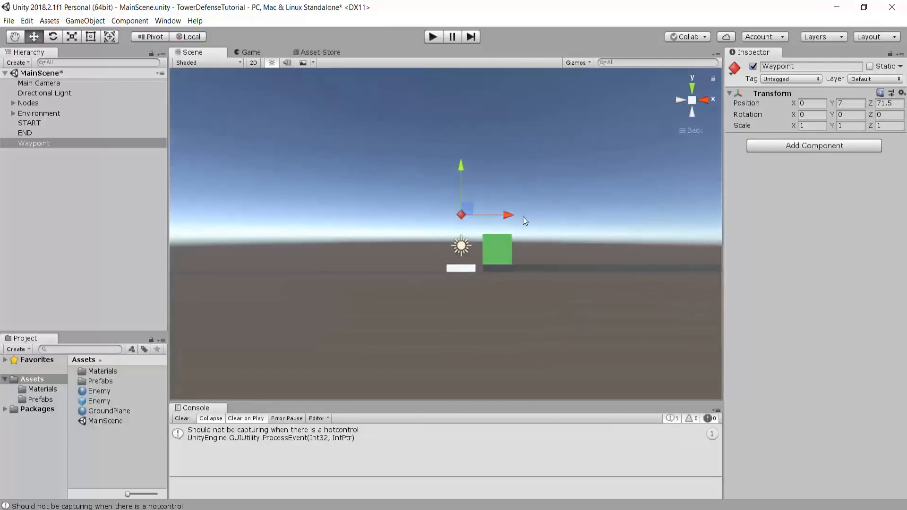
drag(507, 214, 574, 218)
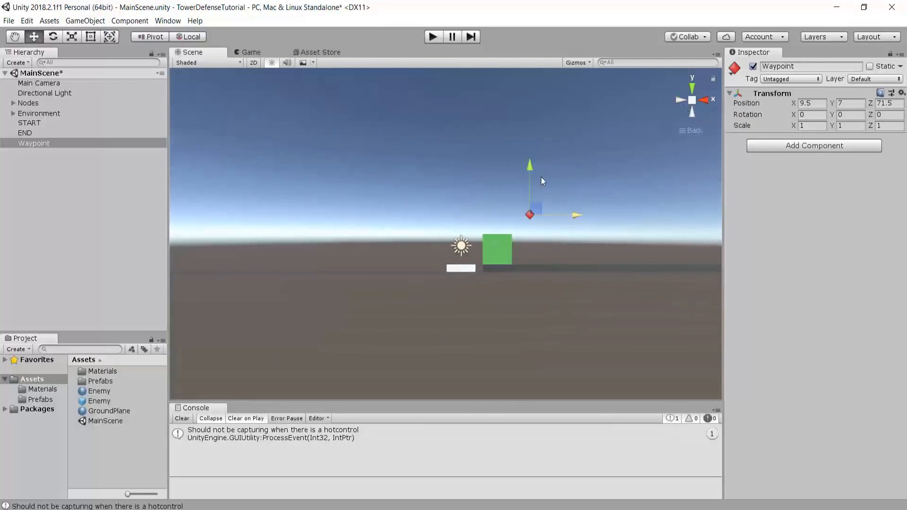
drag(532, 193, 532, 202)
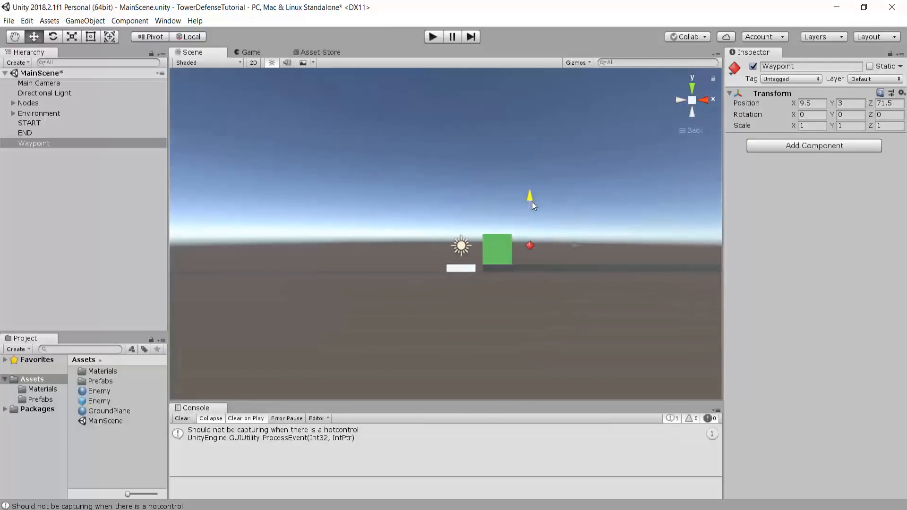
- Return to a perspective view and check the Waypoint's placement relative to the START cube and the path
click(691, 101)
alt+drag(571, 267, 458, 288)
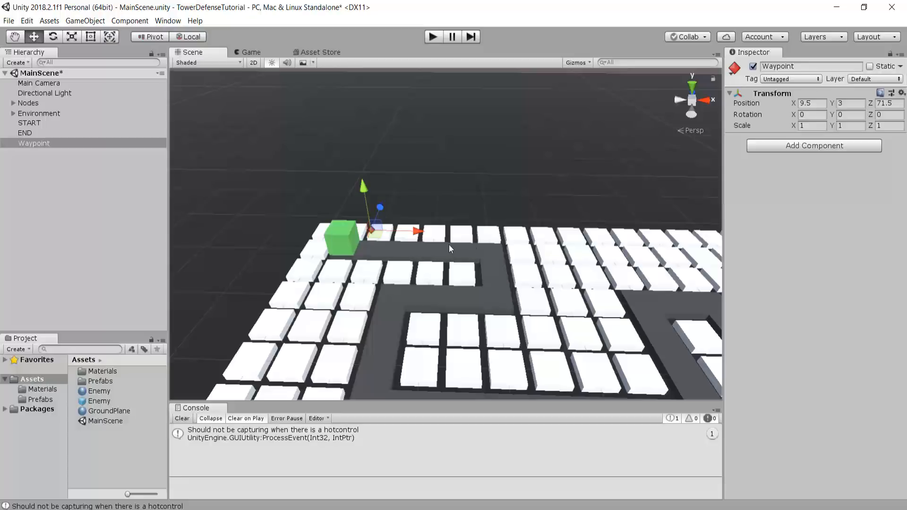
middle_drag(509, 299, 486, 250)
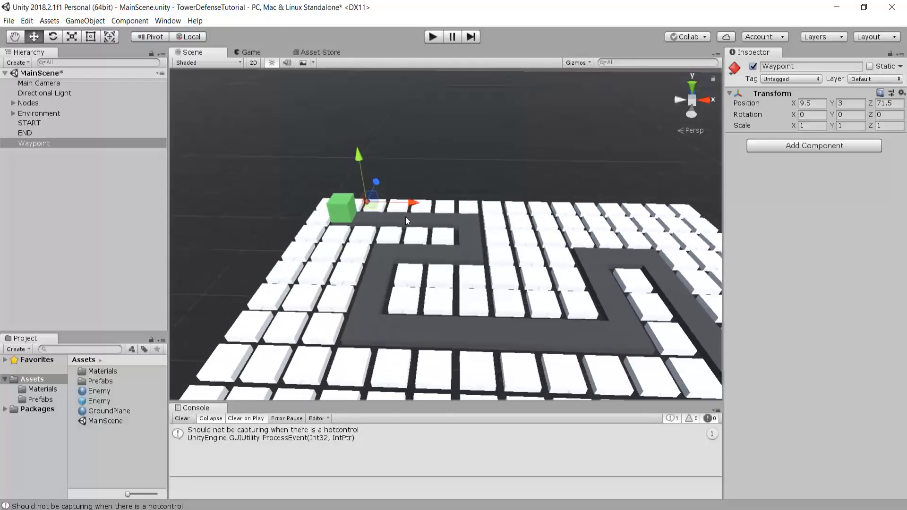
scroll(421, 217, up, 4)
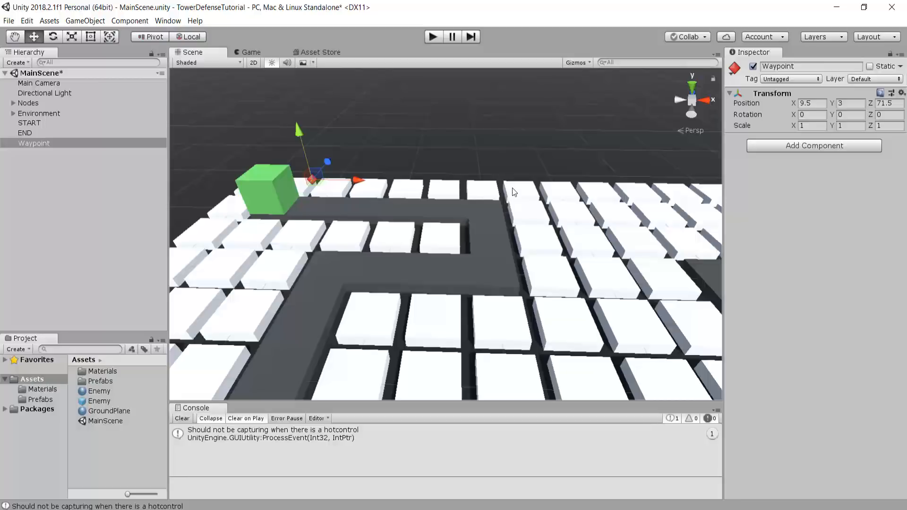
- Move the Waypoint along the X axis to 30, level with the first corner of the path from the START cube
scroll(312, 279, down, 5)
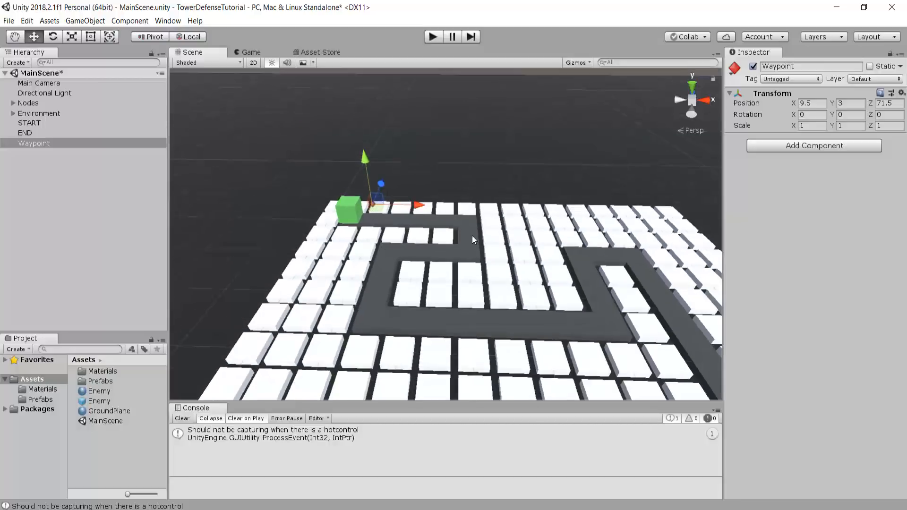
scroll(472, 235, up, 10)
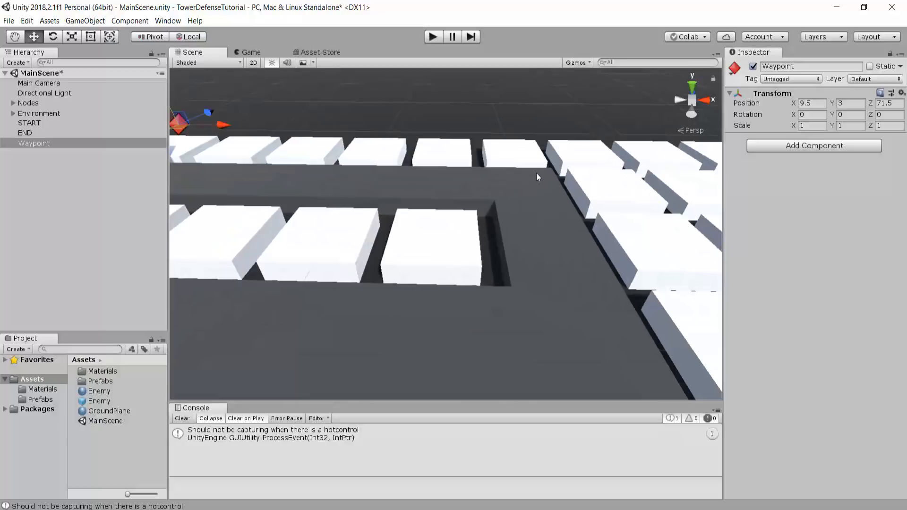
scroll(314, 174, down, 5)
middle_drag(398, 148, 340, 185)
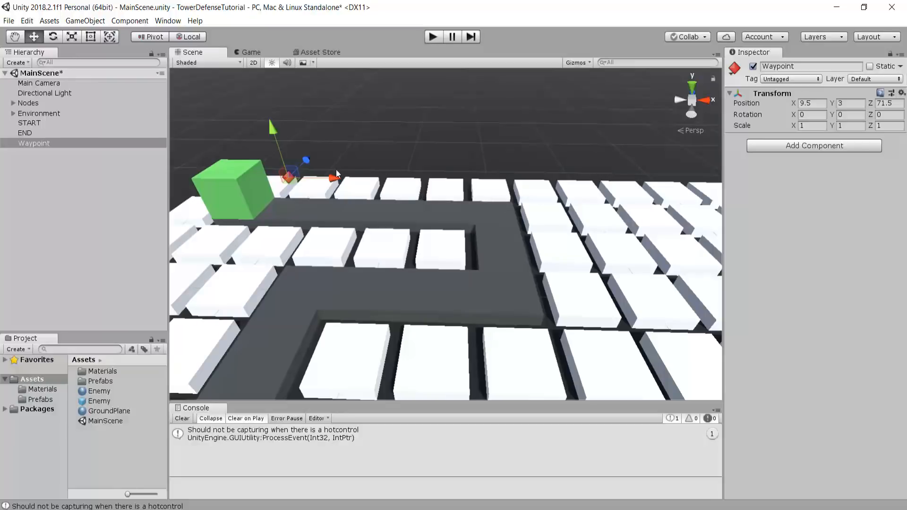
drag(336, 173, 542, 203)
middle_drag(542, 203, 503, 147)
right_drag(503, 147, 516, 102)
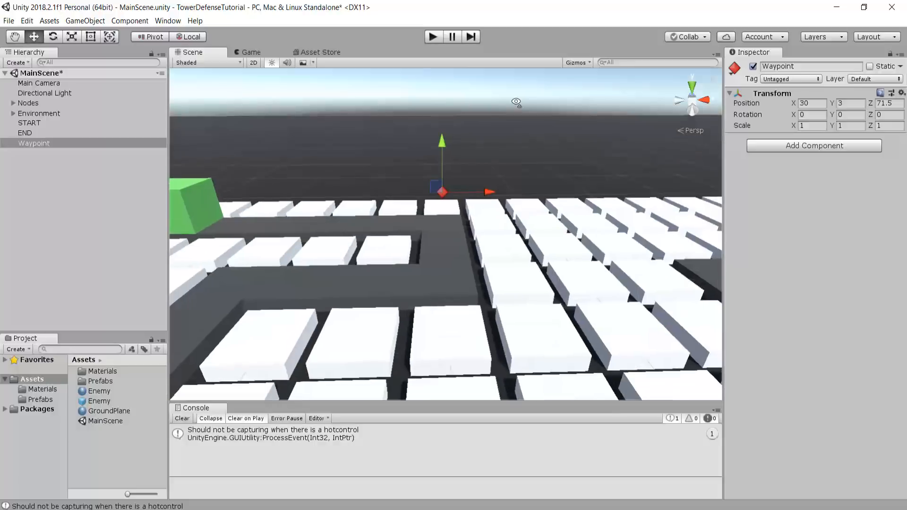
scroll(504, 143, up, 10)
scroll(471, 178, down, 8)
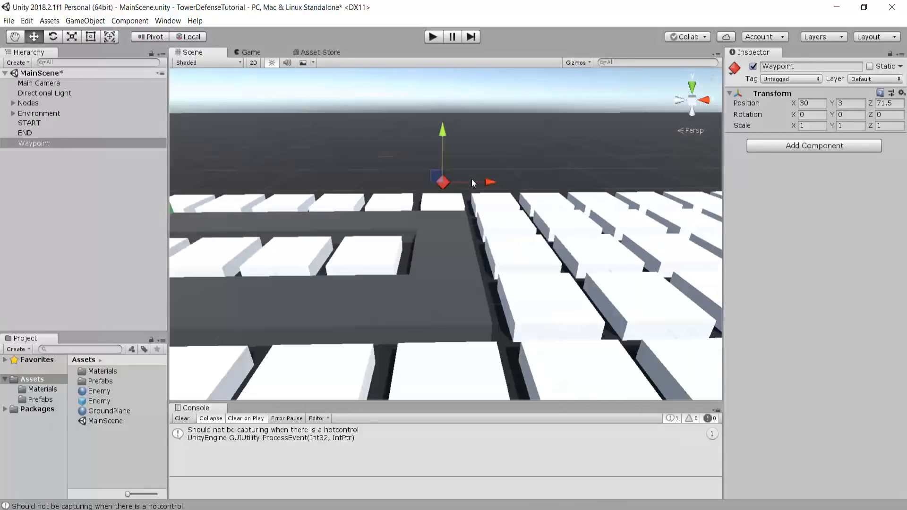
- Center the Waypoint on the path's first corner at Z 70 using the top view, and lower it to Y 2
click(704, 100)
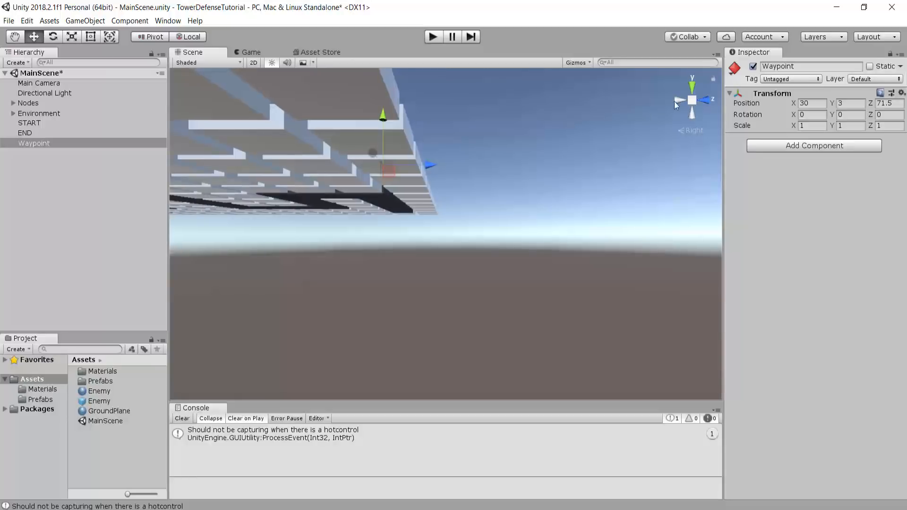
click(692, 100)
alt+drag(437, 196, 460, 279)
click(692, 90)
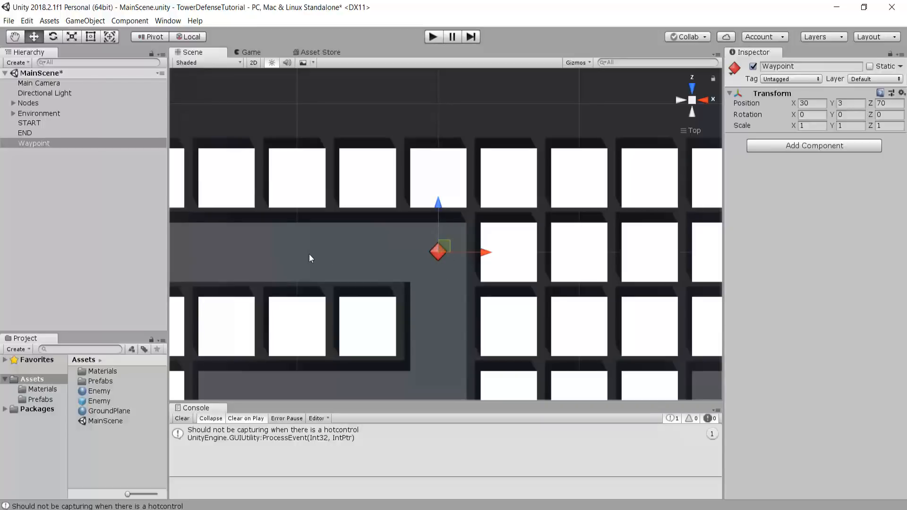
alt+drag(528, 327, 387, 254)
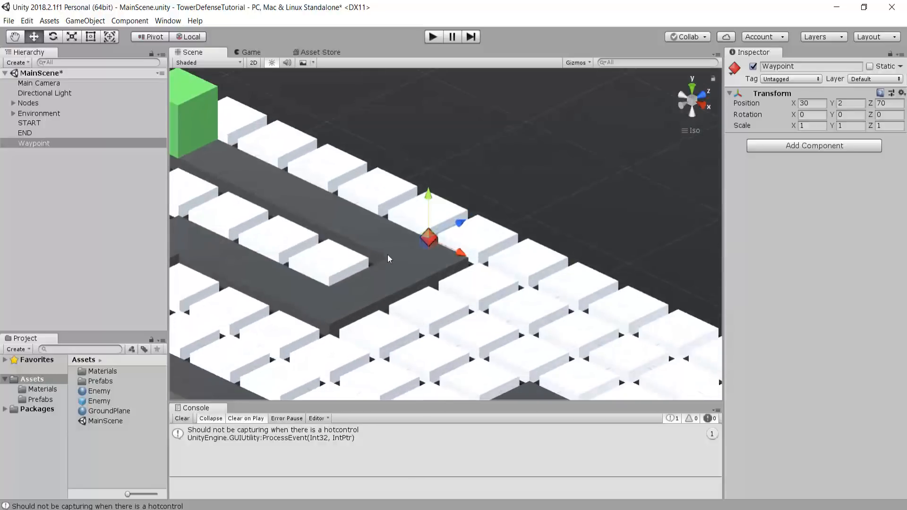
click(691, 112)
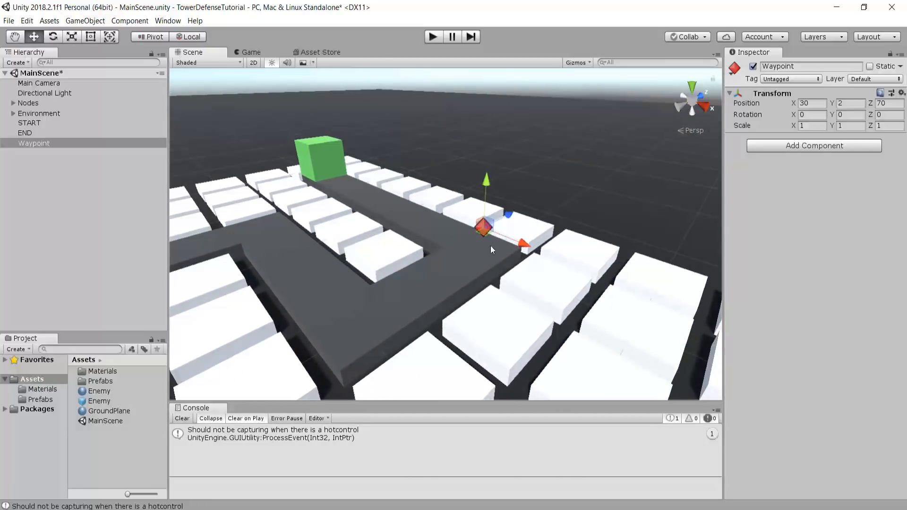
- Create an empty game object at the scene's root level and name it Waypoints
click(477, 247)
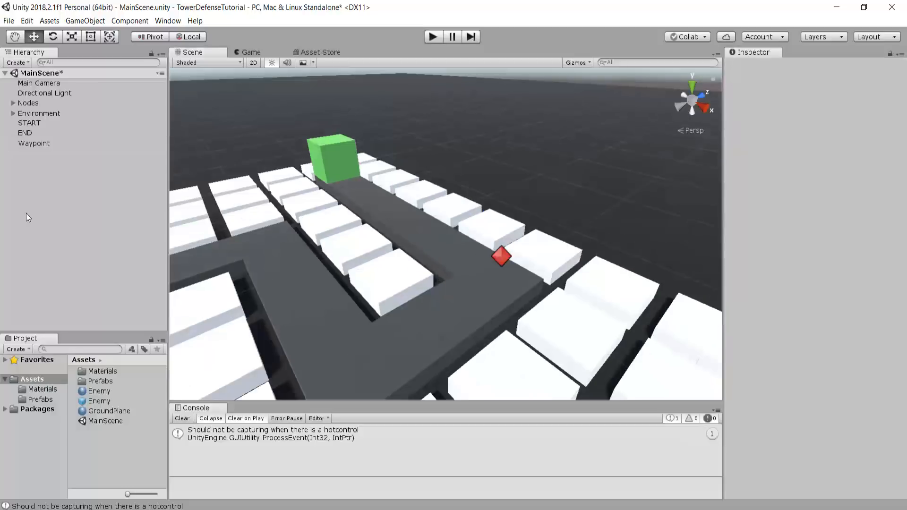
right_click(36, 260)
click(86, 348)
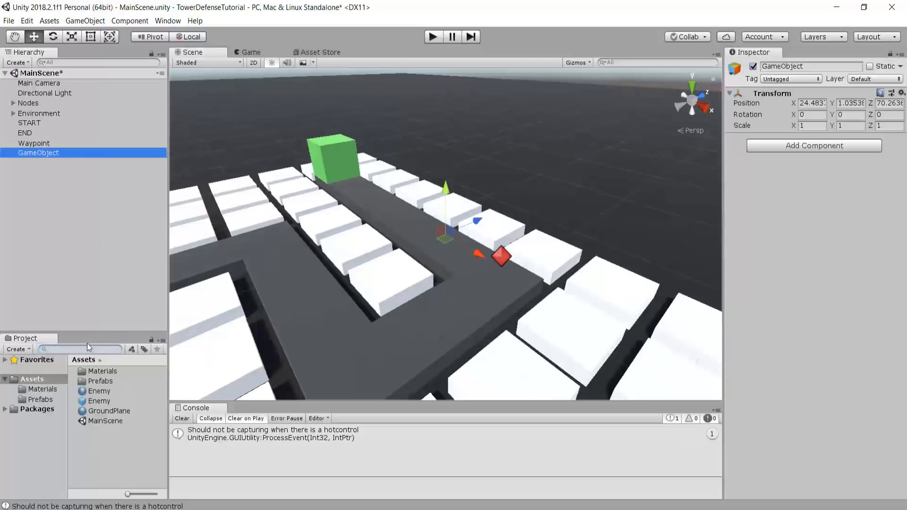
click(791, 69)
text(Waypoints)
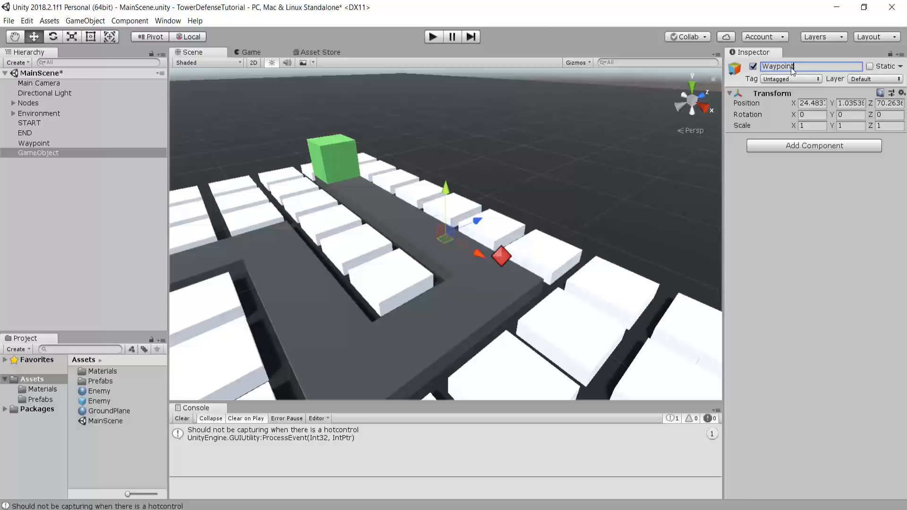
key(Return)
- Save the Waypoint as a prefab in the Assets folder and make its scene instance a child of Waypoints
click(36, 143)
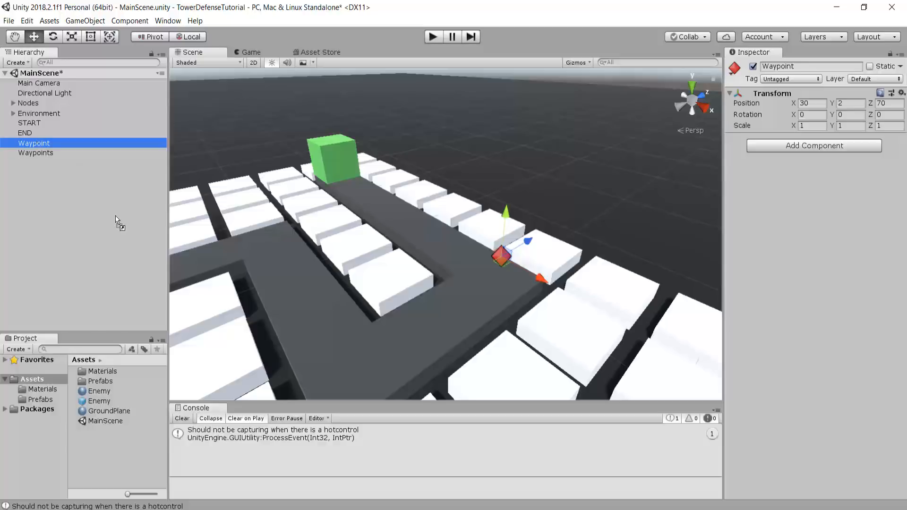
drag(115, 216, 98, 457)
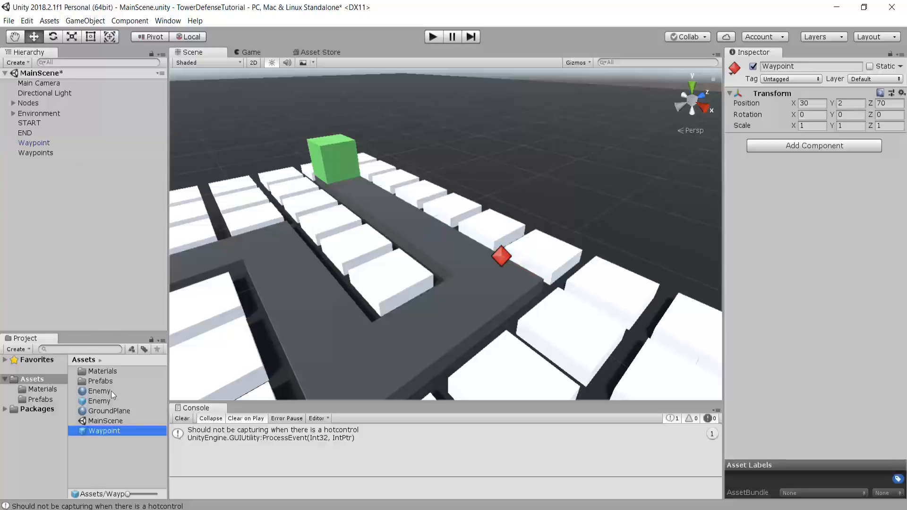
drag(29, 143, 38, 152)
- Duplicate the Waypoint and move the copy along the Z axis to -10.26, at the path's second corner
alt+drag(273, 193, 449, 197)
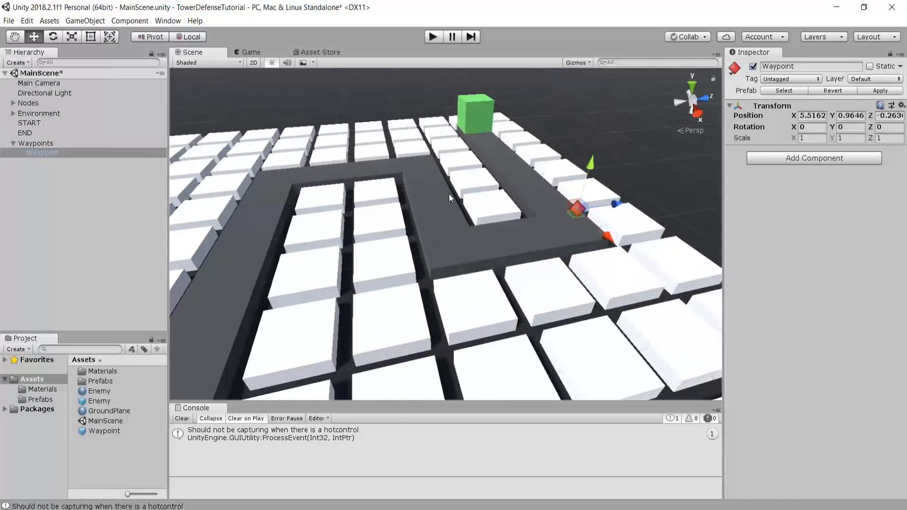
middle_drag(449, 193, 374, 200)
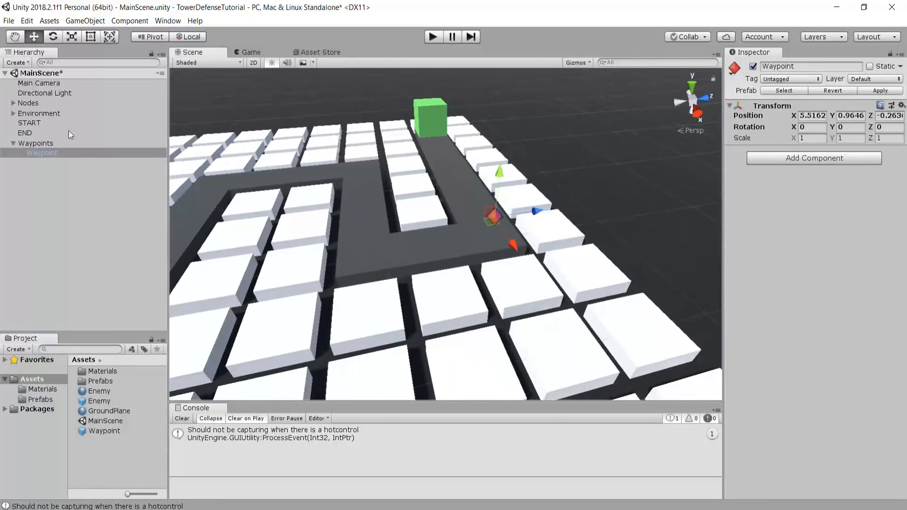
click(54, 146)
click(53, 153)
scroll(391, 163, up, 2)
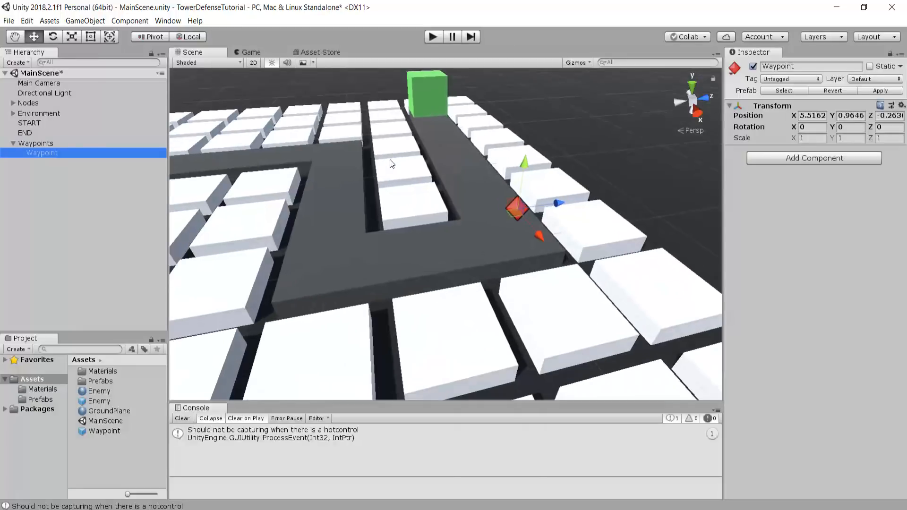
key(ctrl+d)
alt+drag(518, 245, 482, 225)
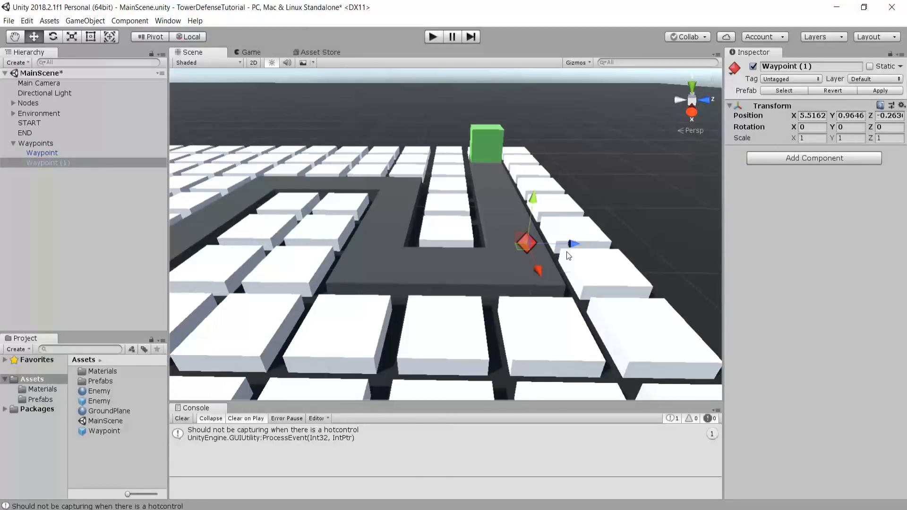
drag(567, 247, 407, 247)
- Duplicate the second corner's waypoint and move the copy along the X axis to -9.48, at the third corner
middle_drag(431, 251, 496, 255)
alt+drag(358, 258, 576, 268)
middle_drag(576, 268, 539, 240)
scroll(497, 249, down, 3)
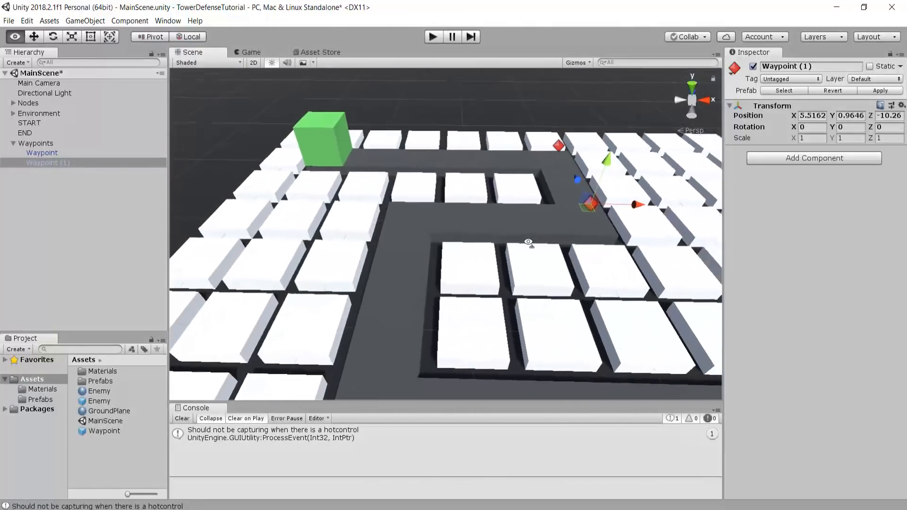
key(ctrl+d)
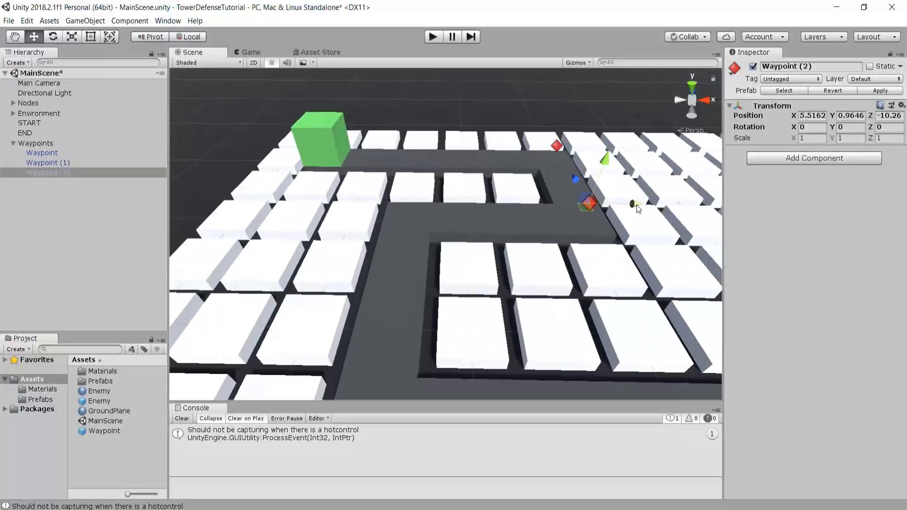
drag(636, 205, 453, 227)
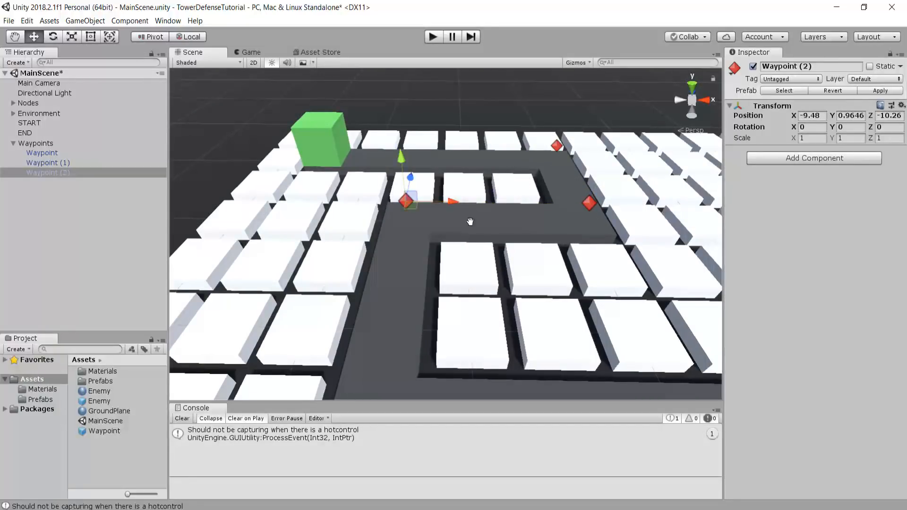
- Duplicate the third corner's waypoint and move the copy along the Z axis to -25.26, at the fourth corner
middle_drag(470, 222, 470, 179)
scroll(481, 200, up, 5)
right_drag(506, 237, 434, 253)
scroll(434, 254, down, 7)
right_drag(515, 203, 427, 243)
middle_drag(501, 227, 466, 255)
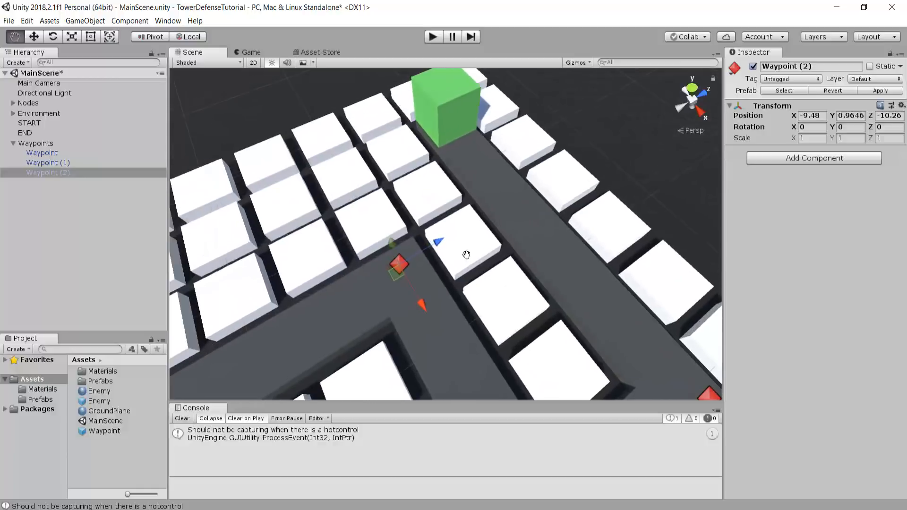
scroll(500, 222, up, 3)
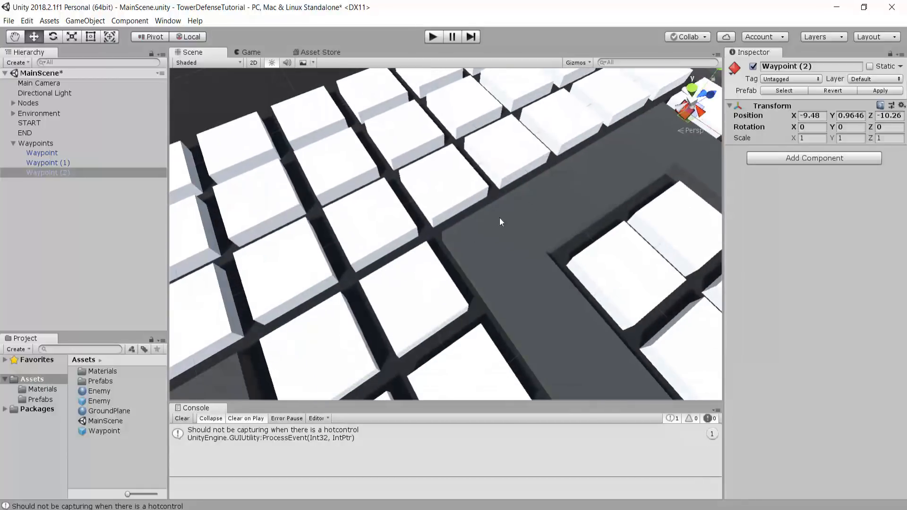
scroll(500, 222, down, 6)
middle_drag(493, 237, 502, 214)
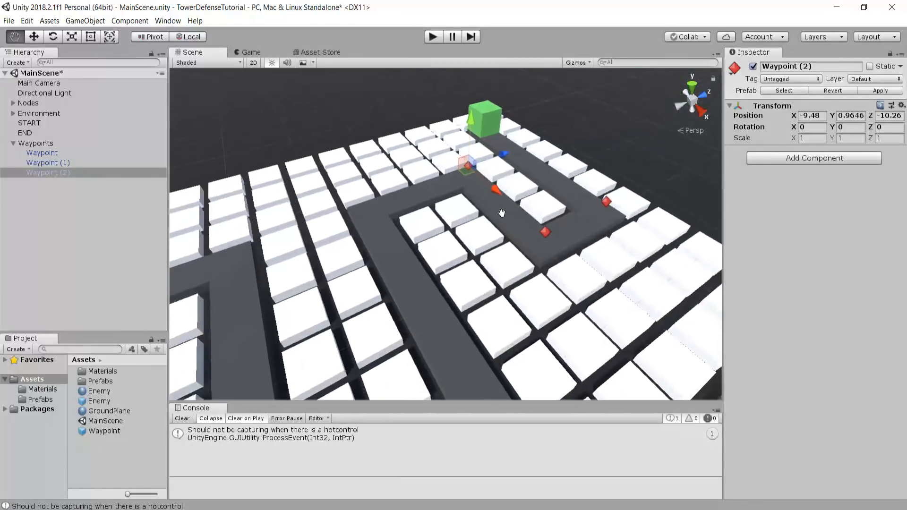
right_drag(502, 214, 461, 179)
middle_drag(402, 226, 387, 217)
click(65, 174)
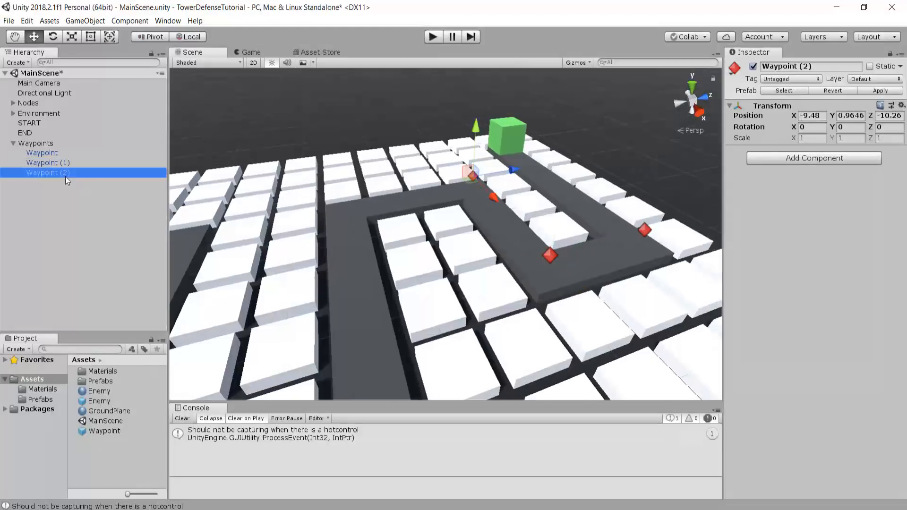
key(ctrl+d)
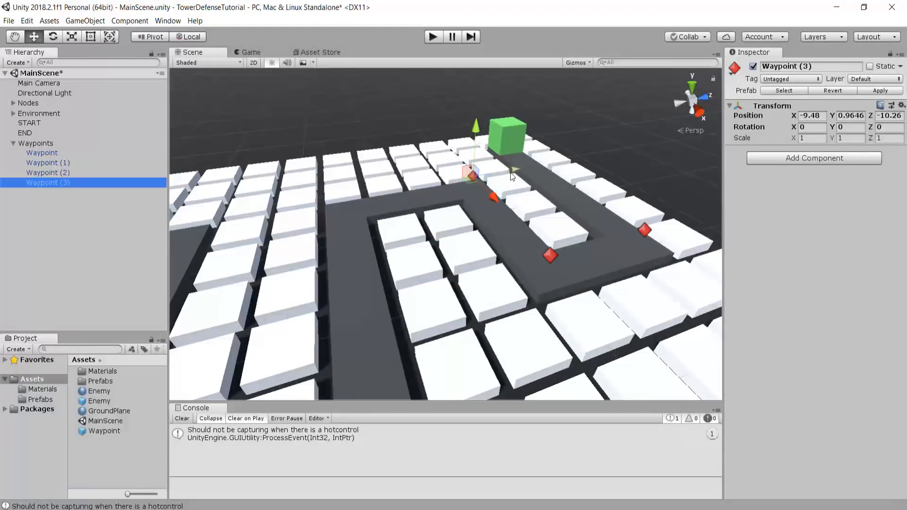
drag(518, 173, 402, 195)
- Duplicate the fourth corner's waypoint and move the copy along the X axis to 25.52, at the fifth corner
right_drag(296, 216, 411, 222)
scroll(411, 224, down, 5)
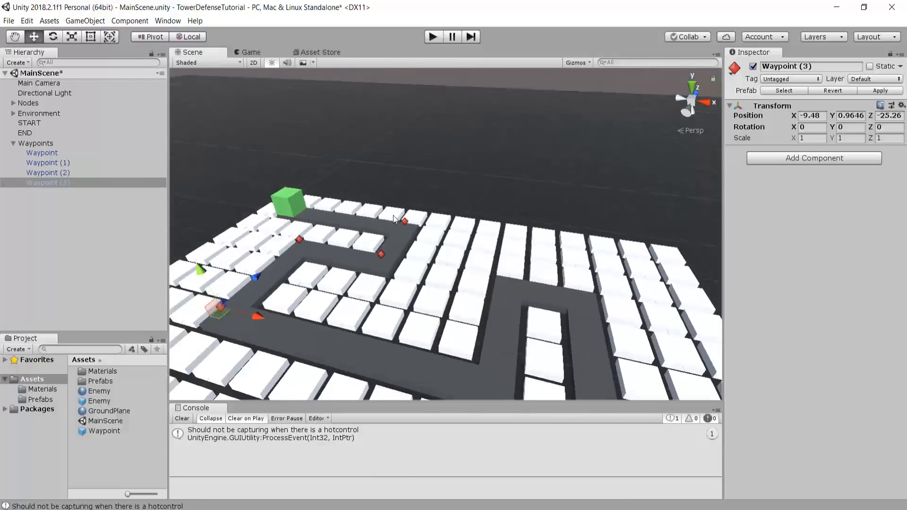
middle_drag(407, 289, 454, 255)
scroll(454, 255, down, 5)
right_drag(445, 280, 450, 288)
scroll(450, 289, up, 4)
key(ctrl+d)
drag(357, 241, 534, 270)
- Add waypoints at the sixth and seventh corners by duplicating, moving one copy along Z and the other along X to 35.52
right_drag(511, 255, 585, 264)
key(ctrl+d)
drag(470, 226, 530, 231)
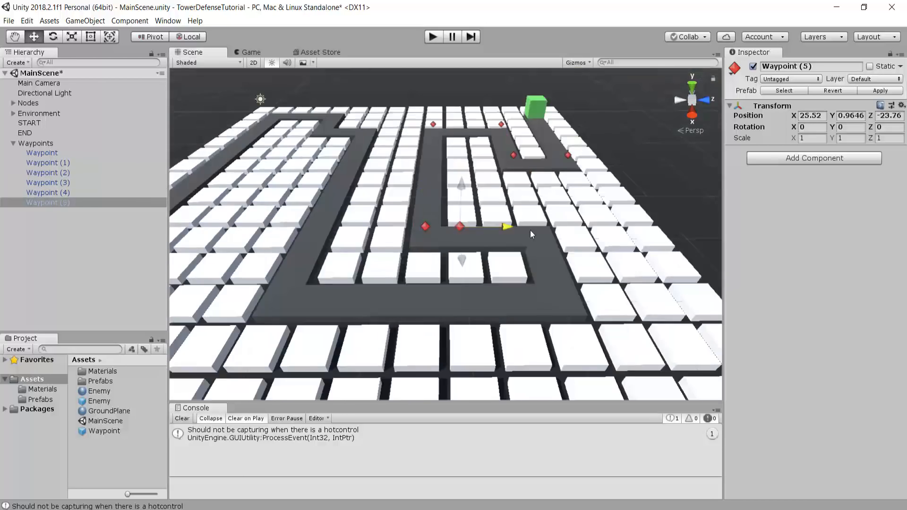
key(ctrl+d)
drag(502, 262, 425, 295)
- Duplicate the seventh corner's waypoint and move the copy along the Z axis to -40.26, at the eighth corner
middle_drag(330, 227, 292, 151)
right_drag(292, 152, 425, 189)
key(ctrl+d)
drag(661, 269, 413, 274)
- Duplicate the eighth corner's waypoint and move the copy back along the X axis to the ninth corner
right_drag(413, 274, 567, 264)
key(ctrl+d)
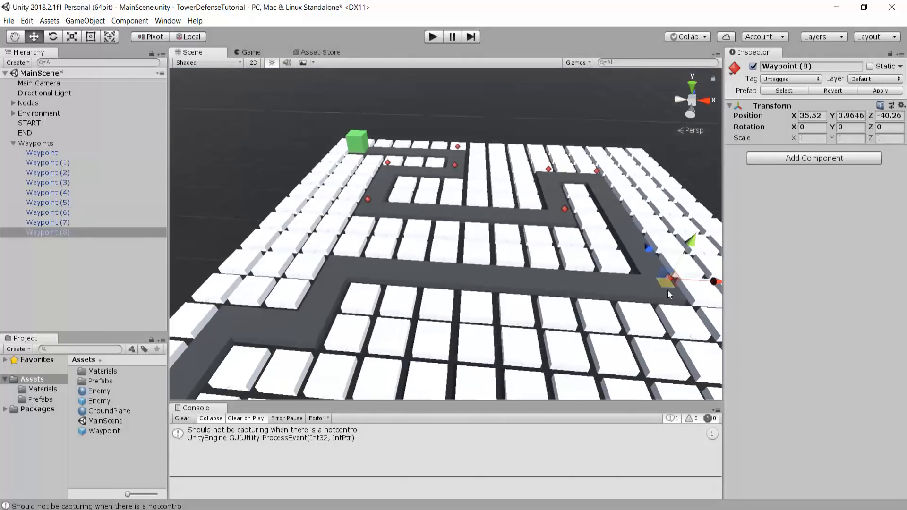
drag(668, 289, 534, 189)
- Add waypoints at the next two corners by duplicating, moving one copy to Z -50.26 and the other to X -19.48
key(ctrl+d)
drag(614, 177, 499, 174)
key(ctrl+d)
drag(448, 197, 452, 160)
- Duplicate the newest waypoint and move the copy along the Z axis to the next corner of the path
right_drag(481, 228, 425, 207)
key(ctrl+d)
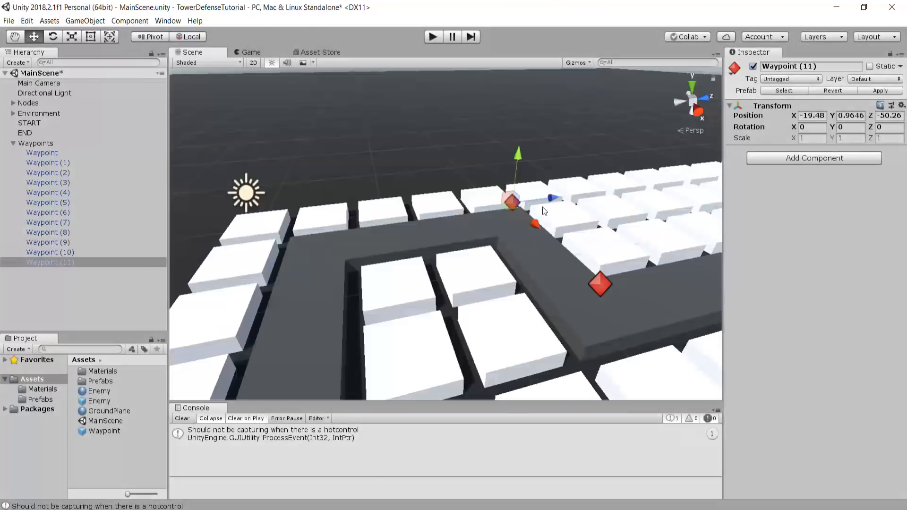
drag(554, 200, 340, 217)
- Check the order of the route by selecting the START cube, the first waypoint and the second waypoint
scroll(377, 236, down, 5)
right_drag(456, 273, 501, 264)
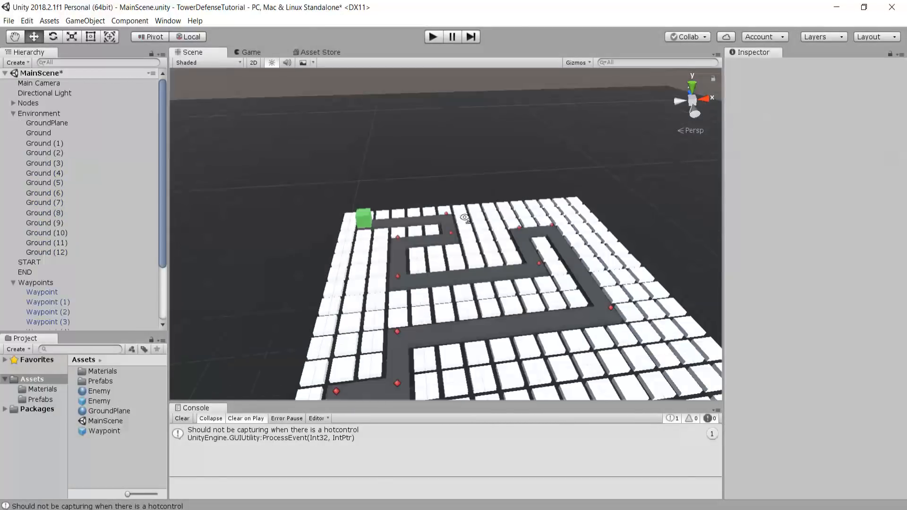
scroll(411, 239, up, 5)
scroll(411, 242, up, 2)
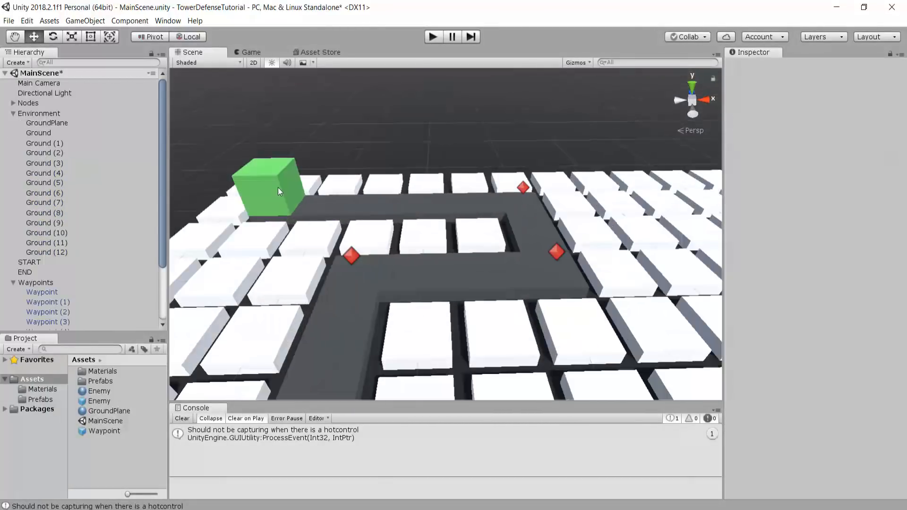
click(274, 184)
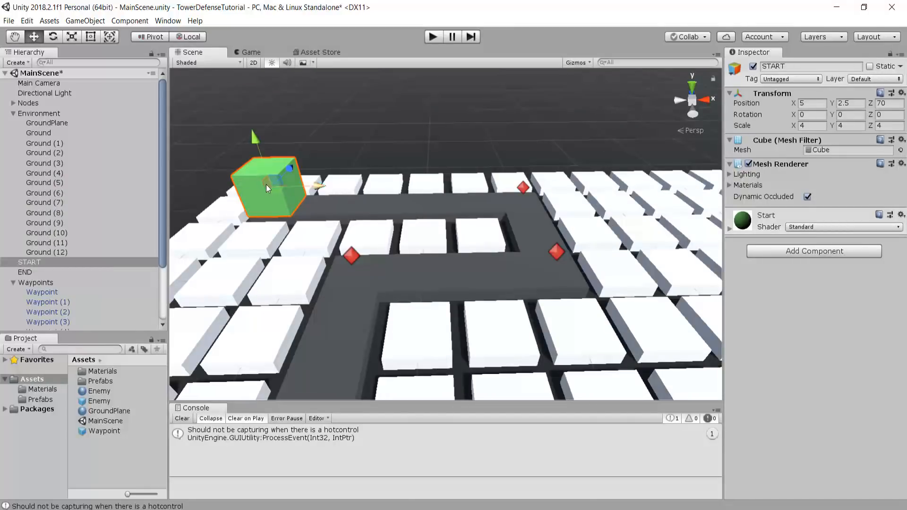
click(522, 187)
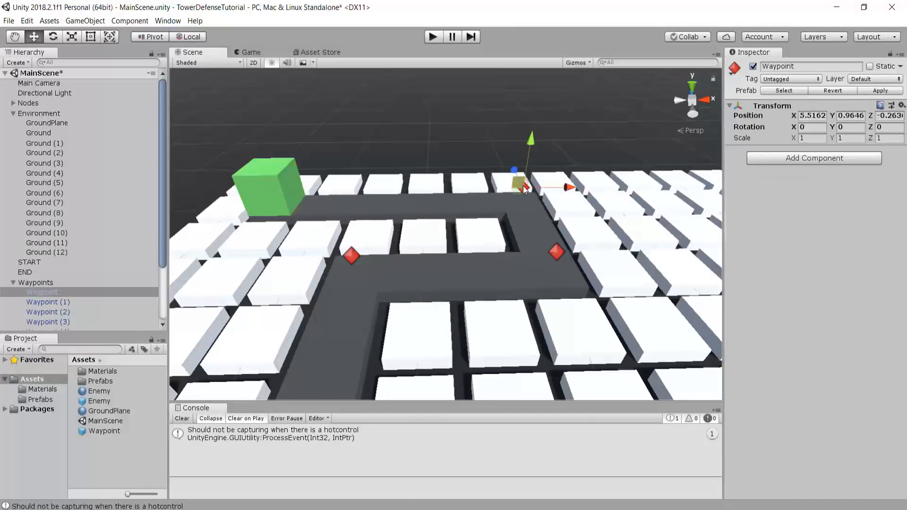
click(557, 251)
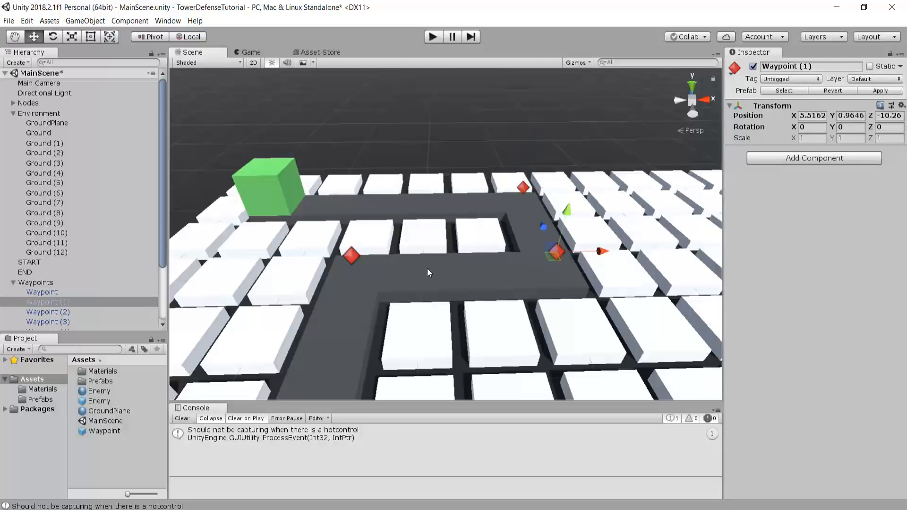
- Check the route by selecting the third and the last waypoint and examining every path corner between the START and END cubes
click(352, 258)
scroll(359, 274, down, 6)
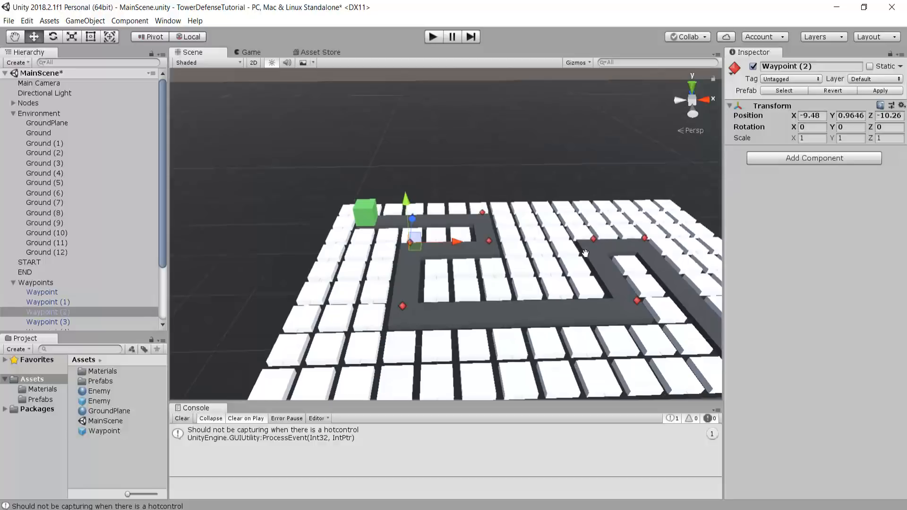
middle_drag(586, 253, 517, 202)
scroll(510, 227, down, 4)
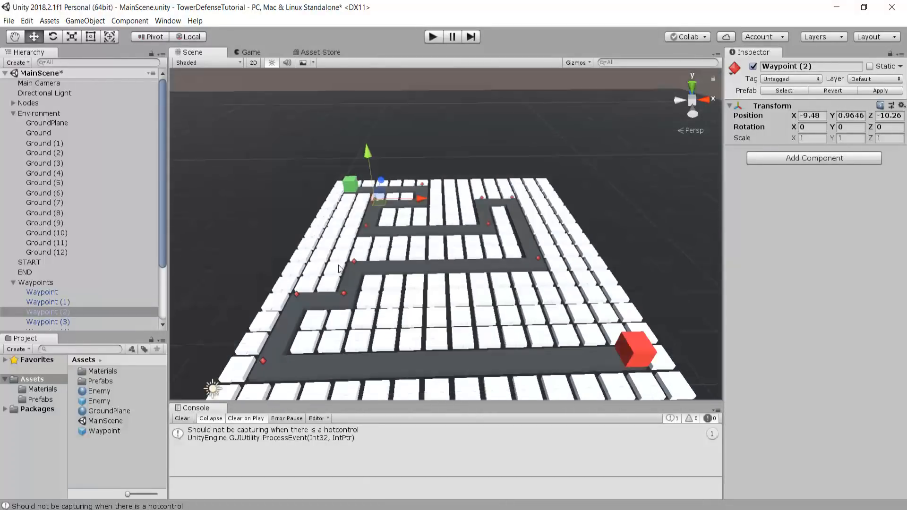
click(263, 360)
scroll(344, 307, up, 5)
right_drag(264, 313, 461, 263)
right_drag(444, 234, 348, 265)
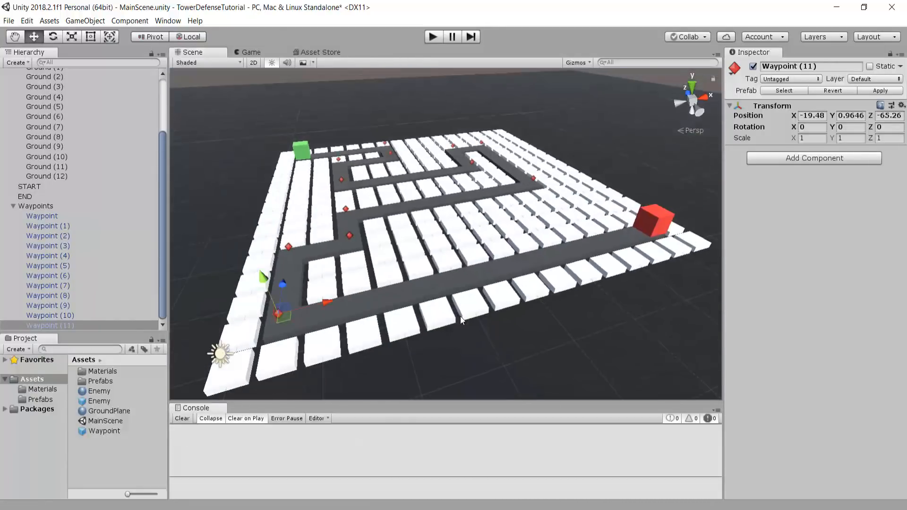
middle_drag(314, 198, 355, 229)
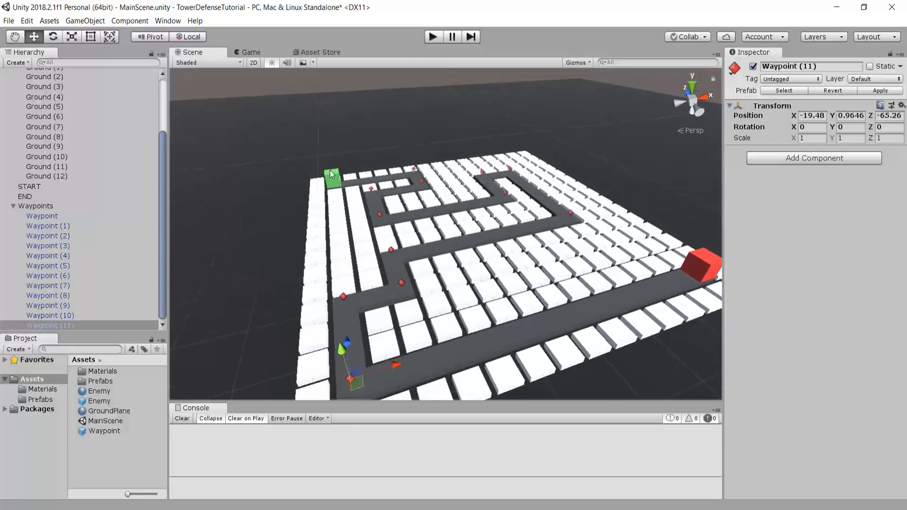
scroll(354, 229, up, 5)
middle_drag(278, 134, 303, 172)
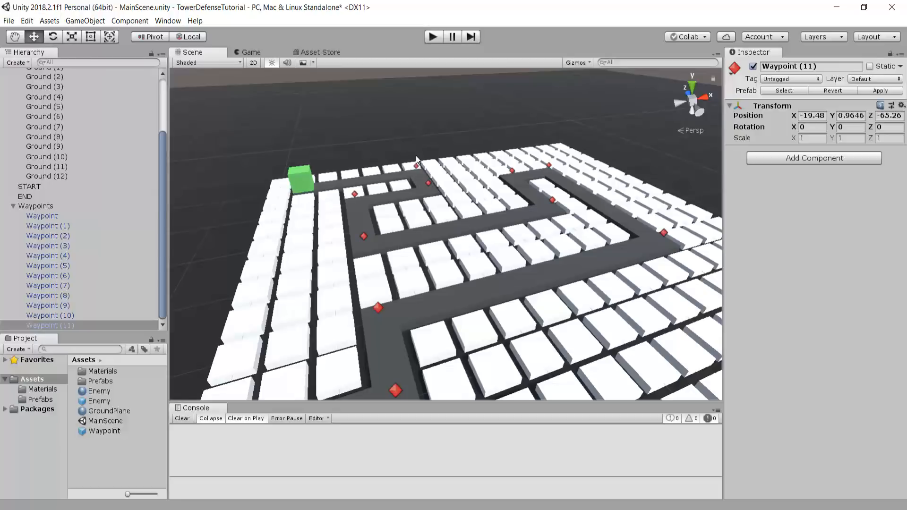
middle_drag(482, 338, 497, 237)
scroll(498, 237, down, 5)
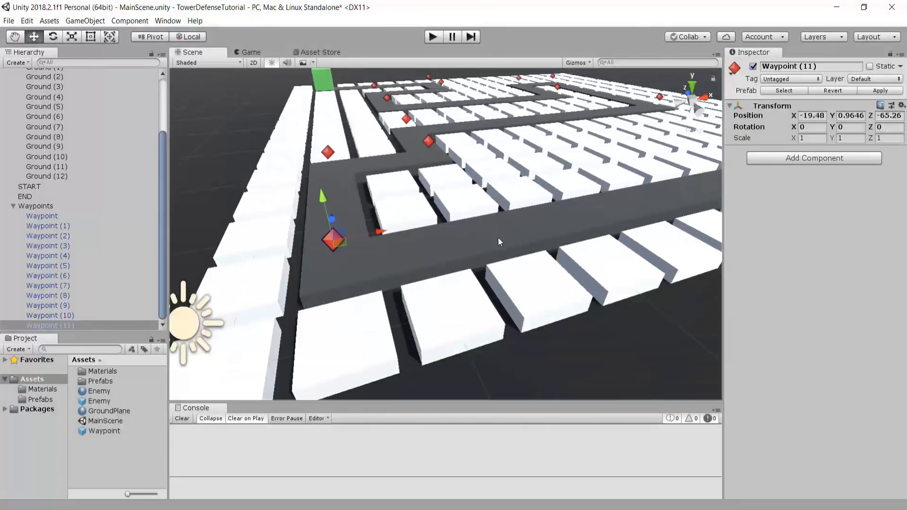
middle_drag(423, 240, 279, 282)
scroll(543, 237, down, 2)
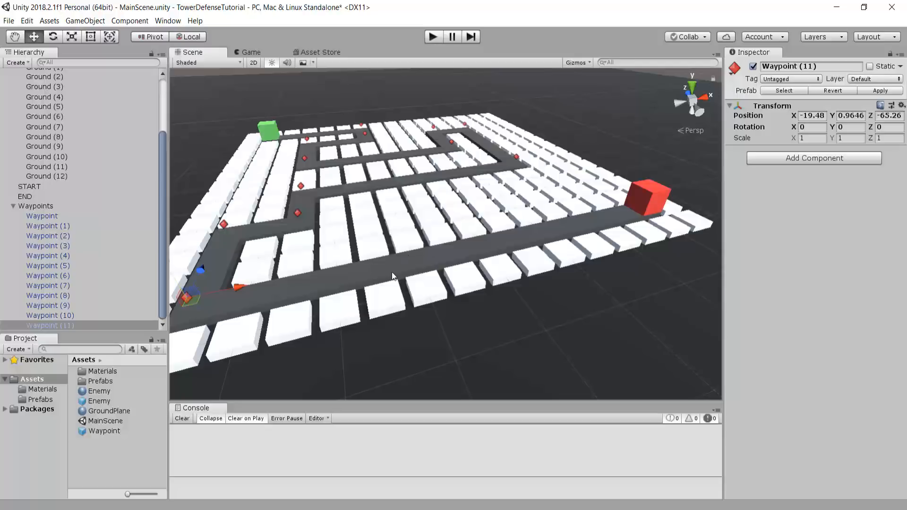
- Duplicate the last corner's waypoint and move the copy along the X axis into the END cube, at X 45.5
click(59, 323)
middle_drag(217, 293, 262, 289)
key(ctrl+d)
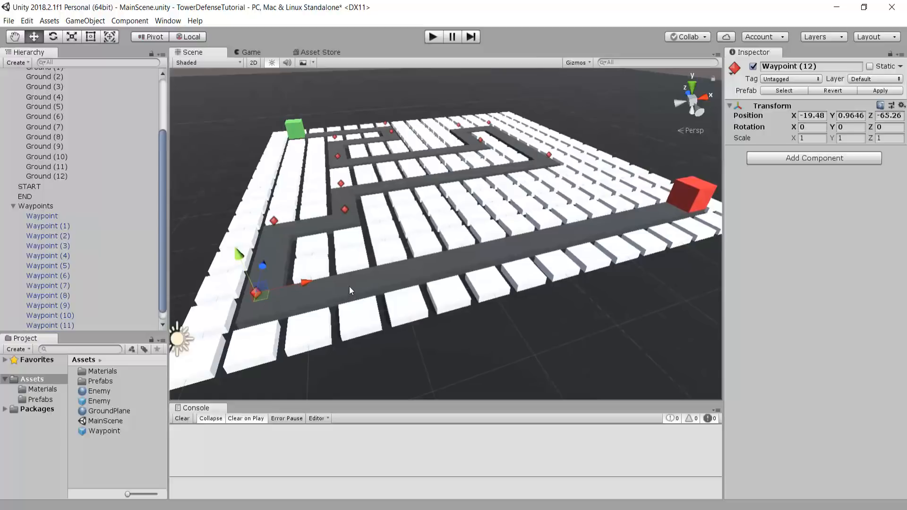
scroll(405, 261, down, 4)
middle_drag(404, 262, 333, 280)
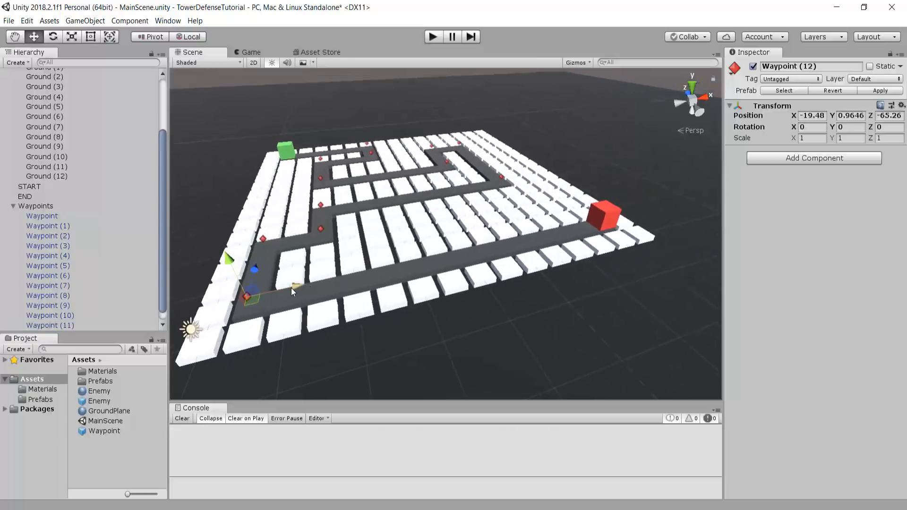
drag(293, 288, 613, 215)
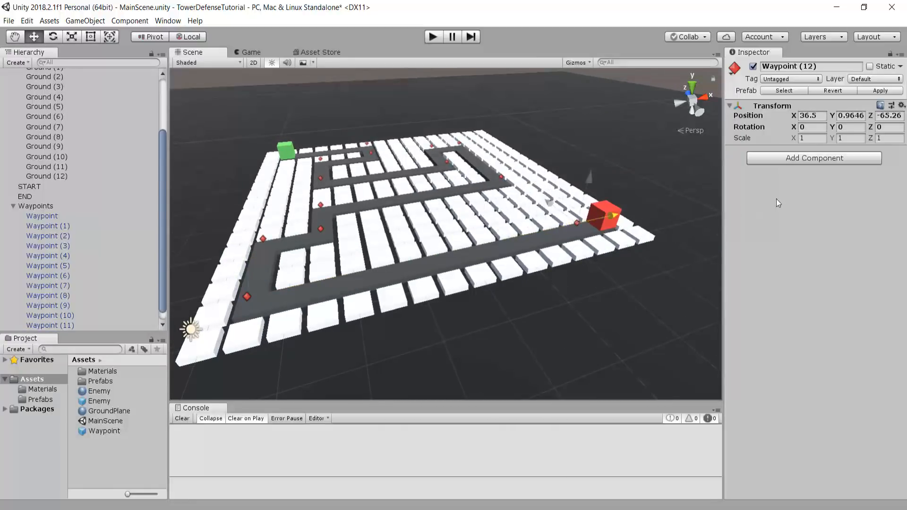
drag(776, 199, 830, 192)
middle_drag(649, 210, 473, 237)
scroll(473, 238, up, 3)
right_drag(378, 266, 318, 277)
middle_drag(318, 277, 385, 225)
drag(474, 173, 498, 171)
- Examine the final waypoint's placement inside the END cube and the complete waypoint route from several angles
scroll(499, 159, up, 5)
right_drag(499, 153, 496, 129)
mouse_move(496, 129)
middle_down()
mouse_move(488, 121)
mouse_move(493, 126)
middle_up()
right_drag(533, 142, 495, 184)
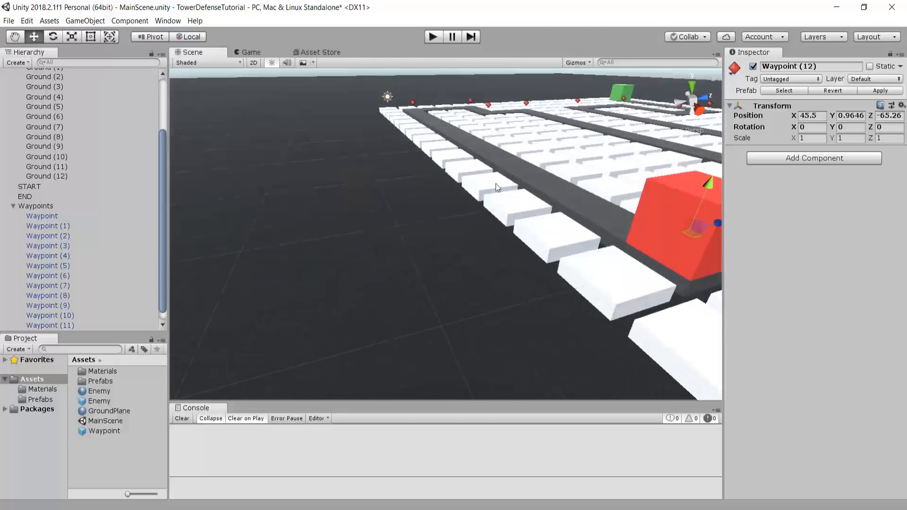
middle_drag(495, 184, 422, 162)
right_drag(423, 162, 385, 163)
middle_drag(385, 163, 459, 203)
right_drag(459, 203, 577, 208)
scroll(312, 218, down, 4)
middle_drag(312, 218, 390, 218)
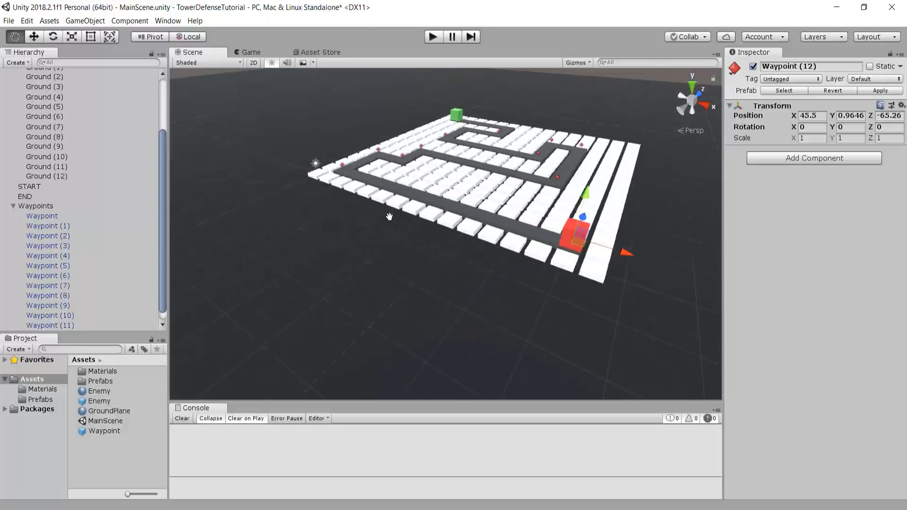
scroll(427, 217, up, 3)
right_drag(428, 217, 588, 177)
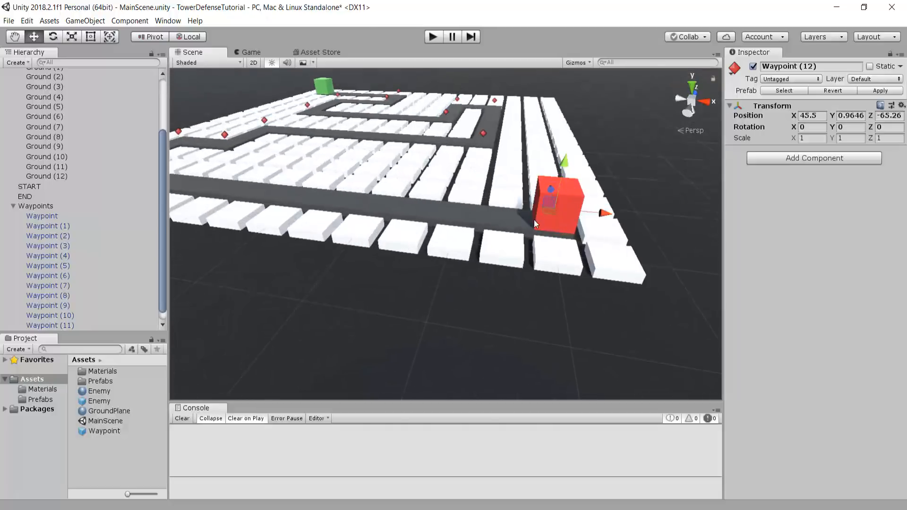
scroll(520, 215, down, 2)
middle_drag(339, 231, 385, 263)
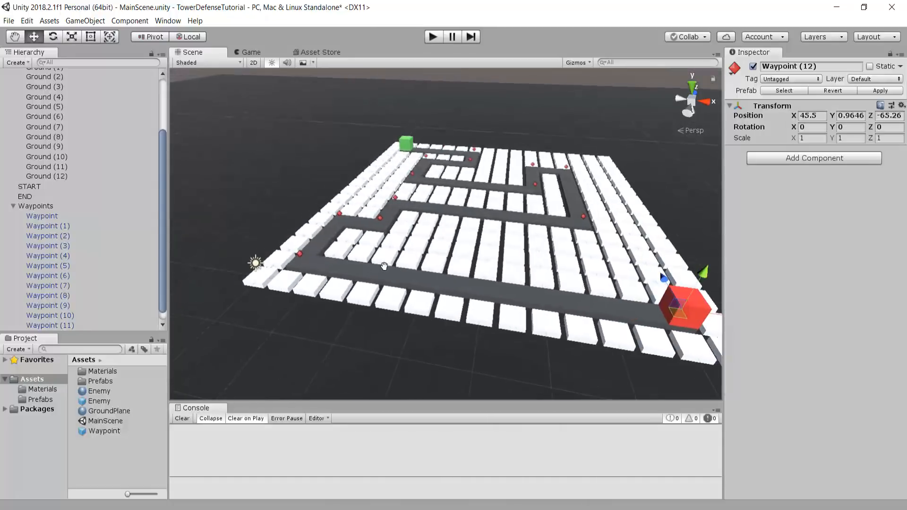
right_drag(384, 263, 461, 291)
scroll(460, 291, down, 3)
middle_drag(383, 279, 456, 285)
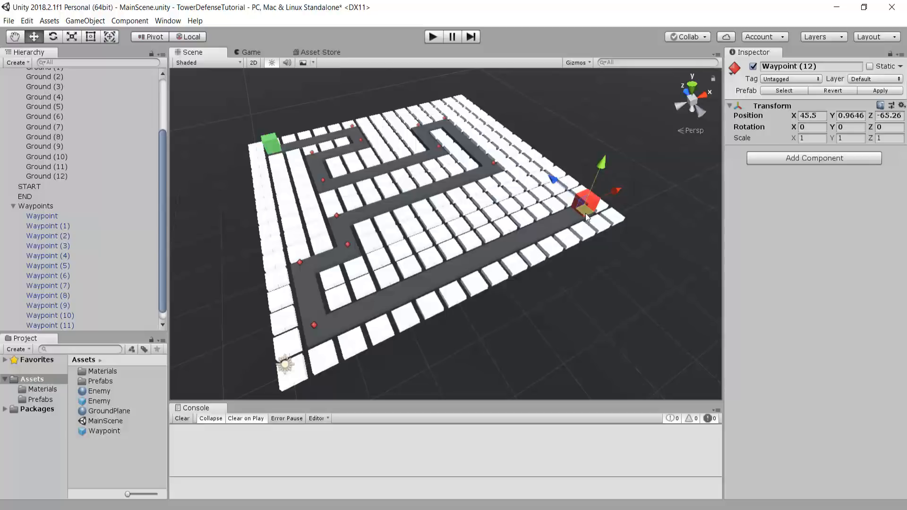
- Collapse the Waypoints group and add a new script component named Waypoints to it
click(41, 206)
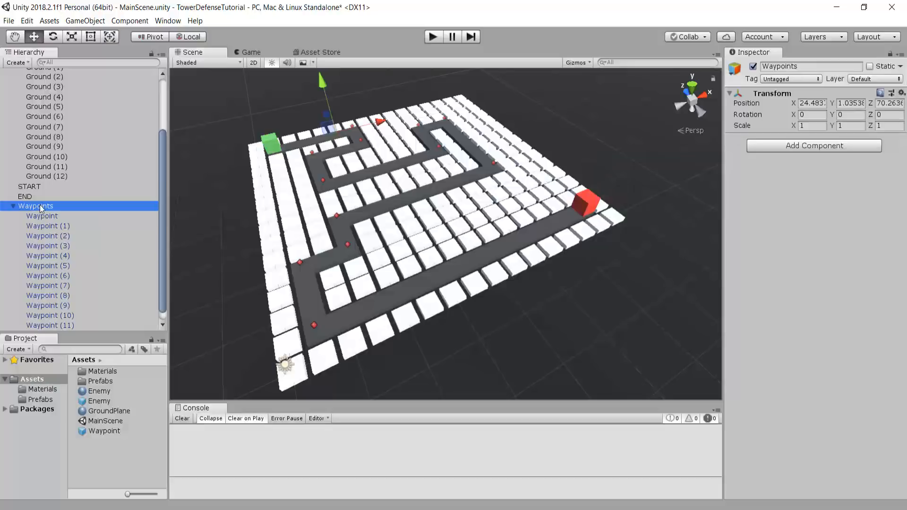
click(14, 206)
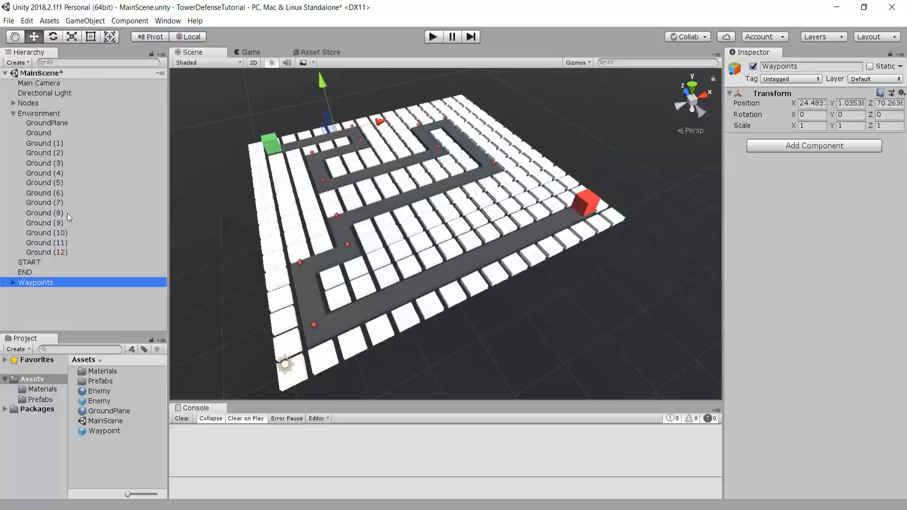
click(814, 144)
text(Waypoints)
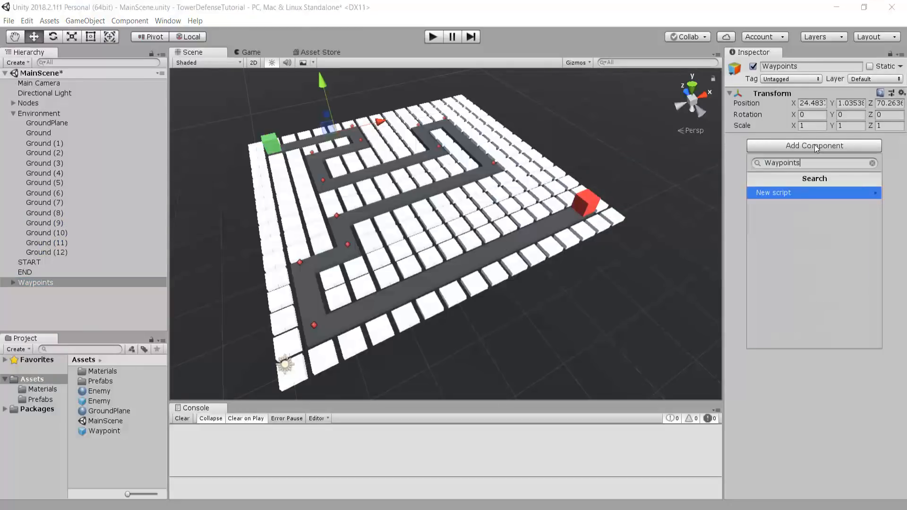
key(Return)
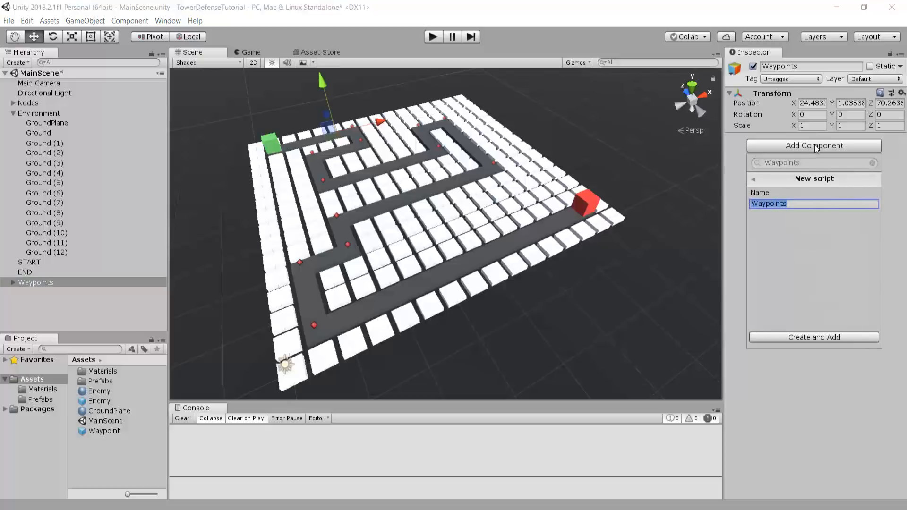
key(Return)
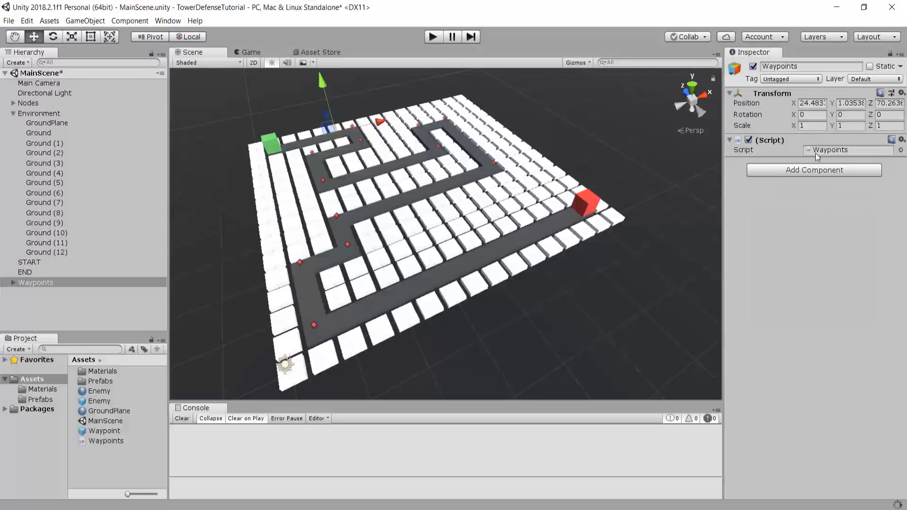
- Open the Waypoints script in Visual Studio and delete the System.Collections and System.Collections.Generic using lines
double_click(830, 152)
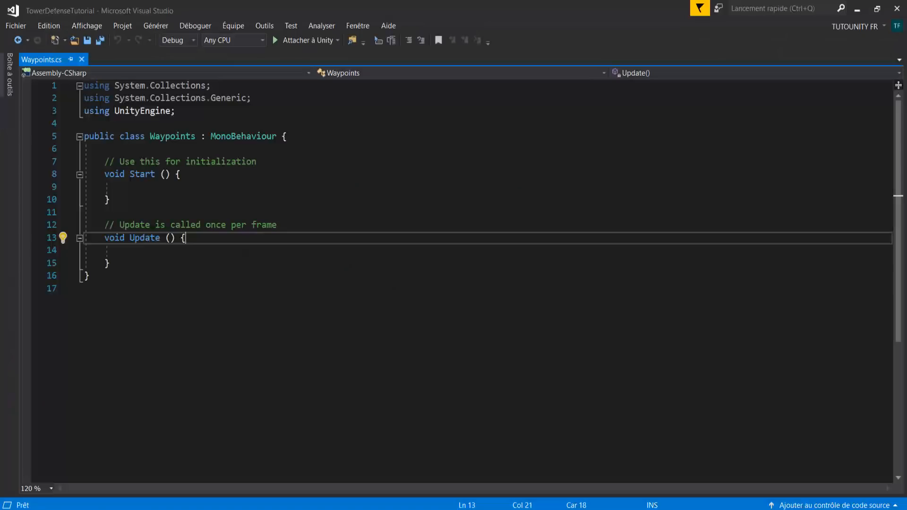
scroll(270, 279, down, 3)
scroll(269, 280, up, 3)
click(84, 112)
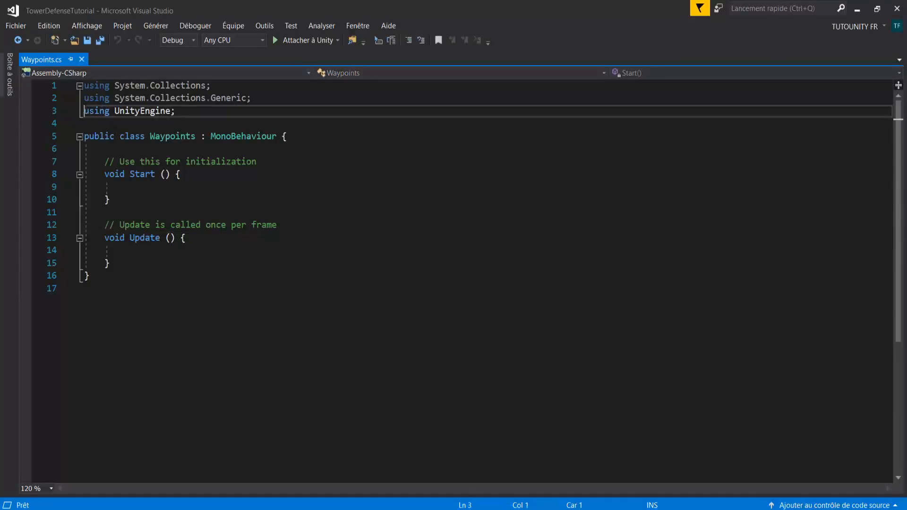
key(shift+Up)
key(shift+Up)
key(Delete)
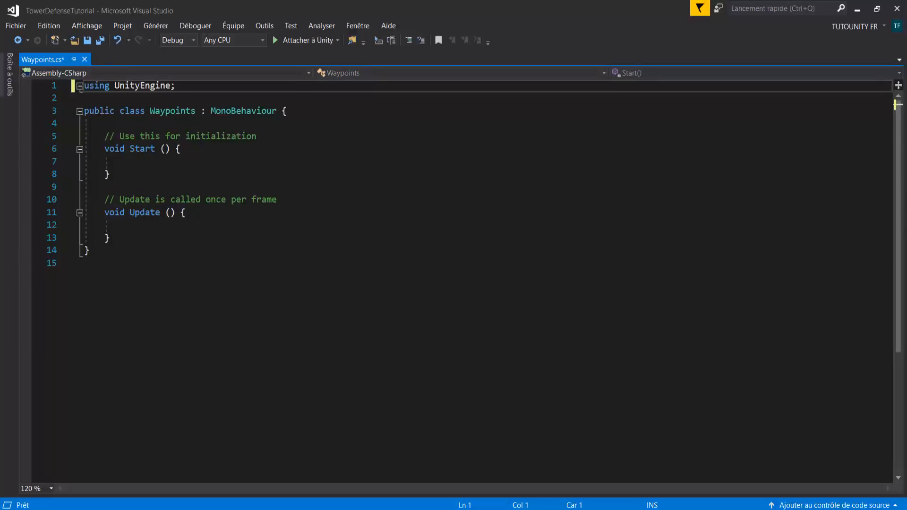
- Delete the initialization comment above Start and the whole Update method with its comment
triple_click(215, 137)
key(Delete)
drag(115, 223, 85, 174)
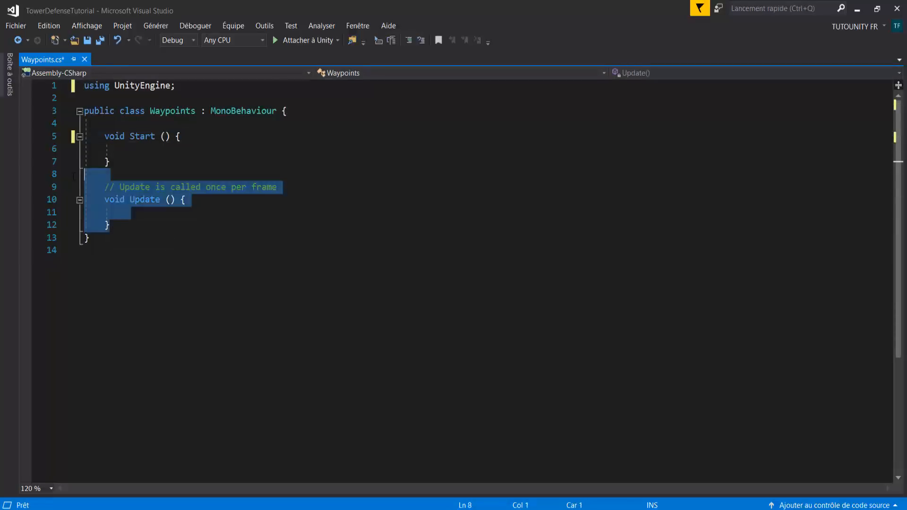
key(Delete)
- Declare the field "public static Transform[] points;" on its own line above the Start method
click(142, 128)
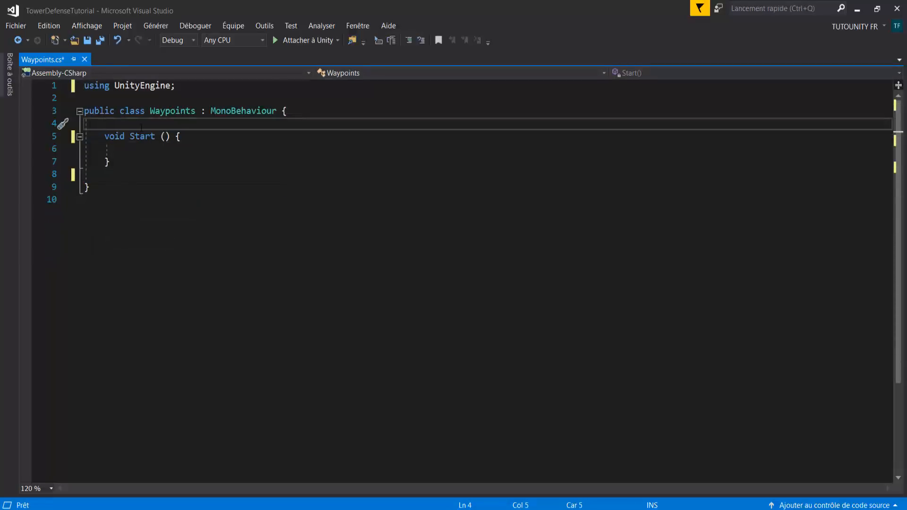
key(Return)
key(Return)
key(Up)
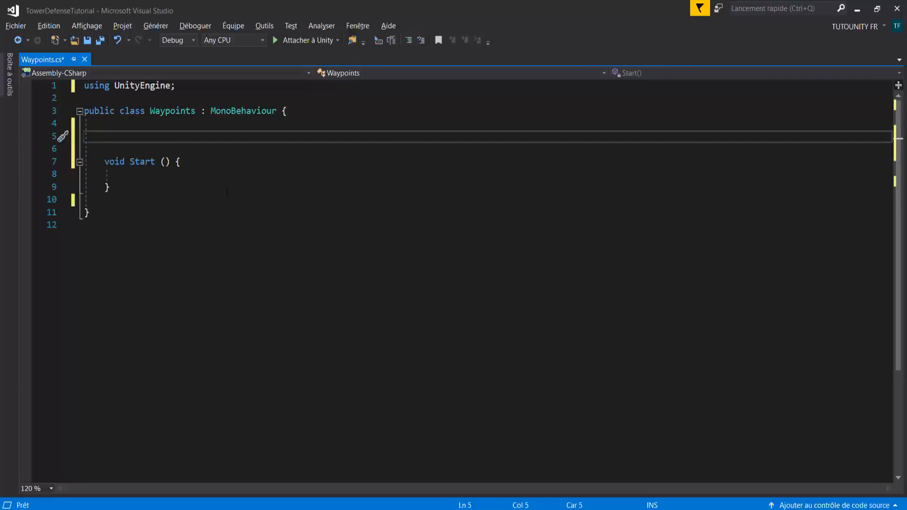
text(public)
text(static)
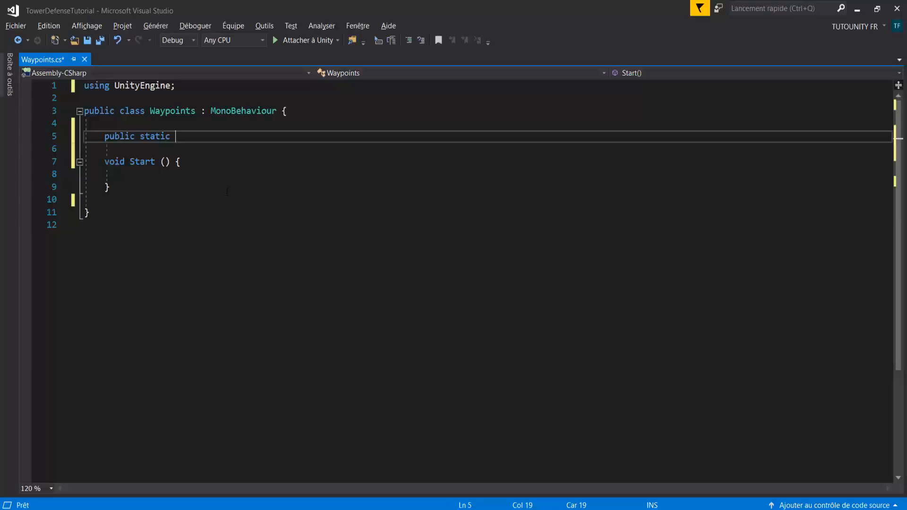
text(Tra)
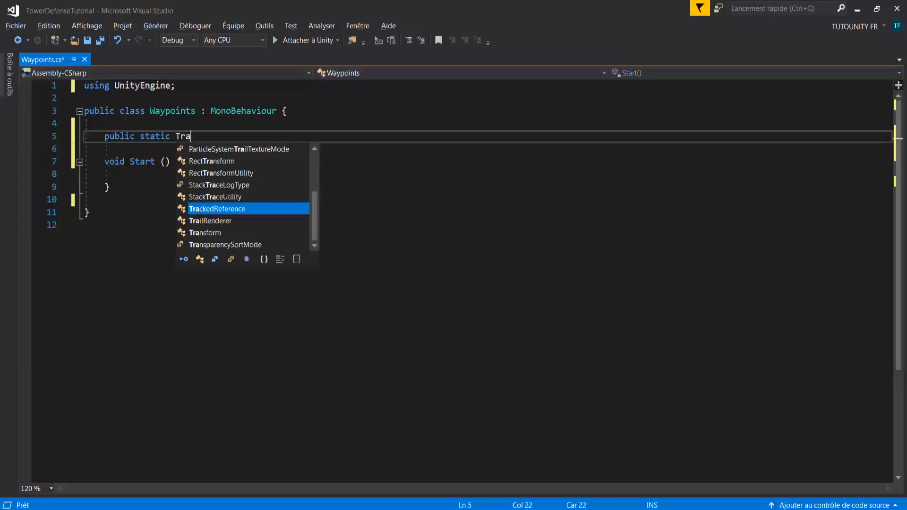
text(nsform)
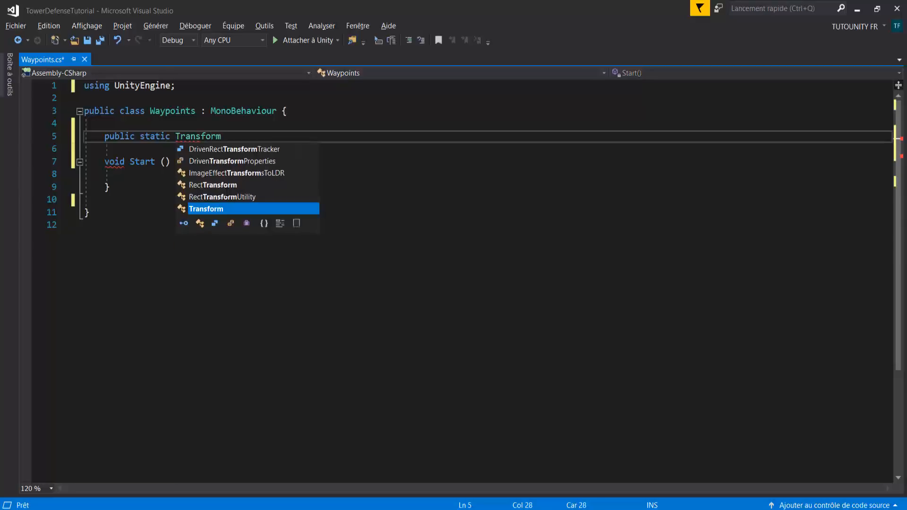
text([] )
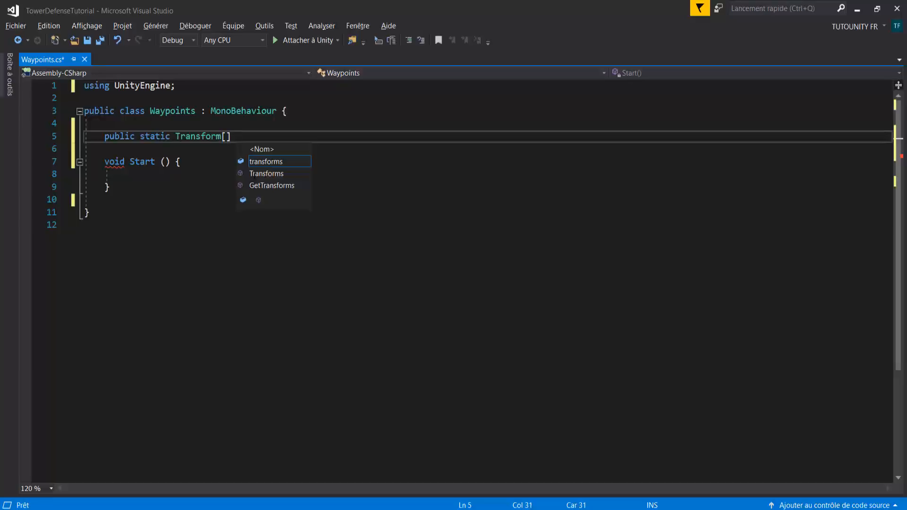
text(points;)
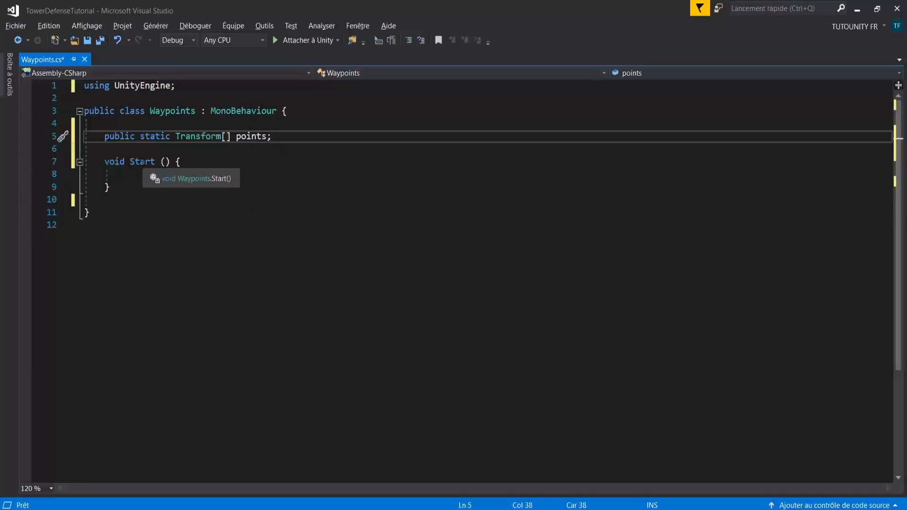
- Rename the Start method to Awake and begin its body with the assignment "points = Transform[]"
double_click(143, 162)
text(Awake)
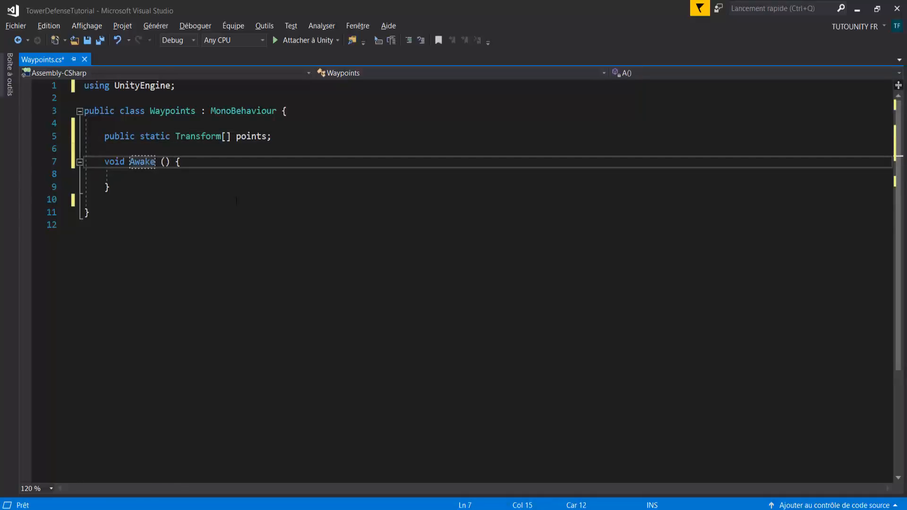
click(180, 179)
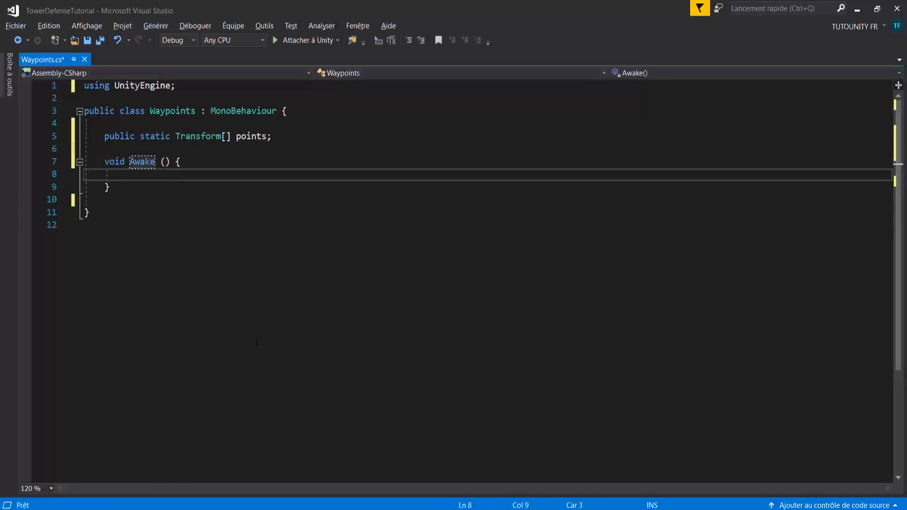
text(points = )
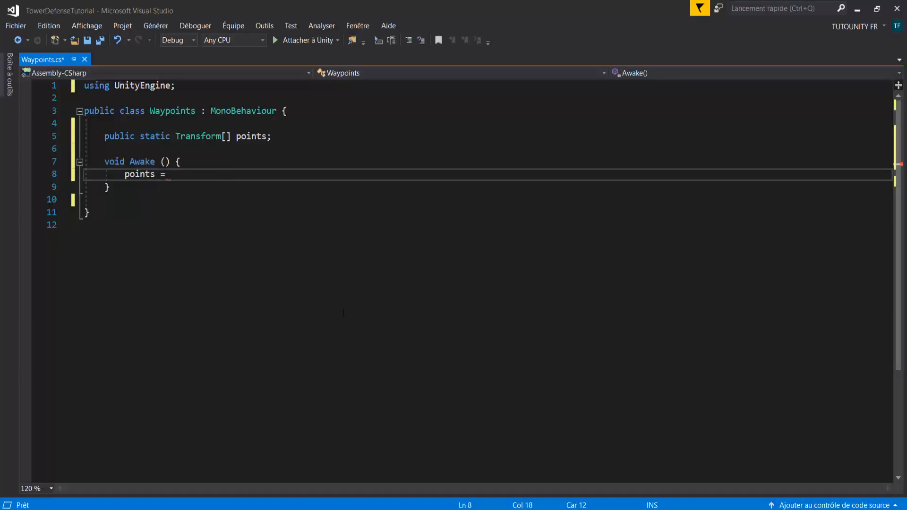
text(Transfor)
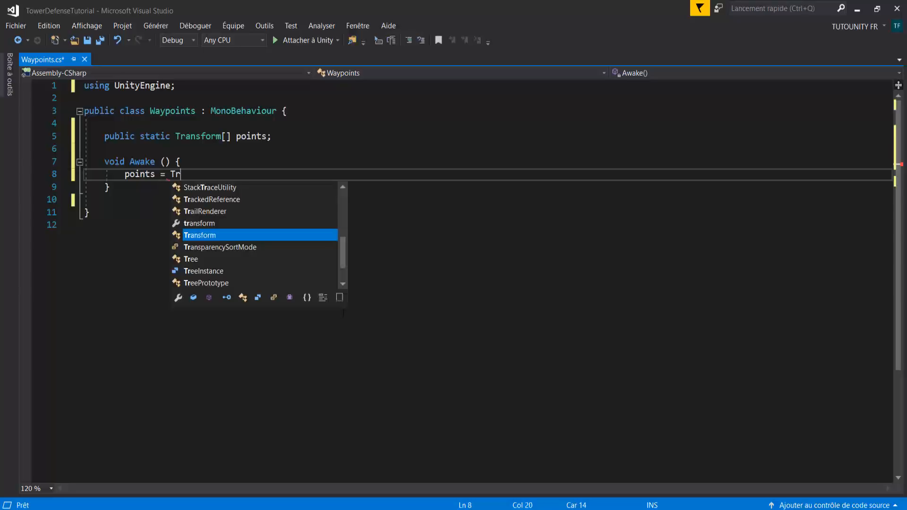
text(m[])
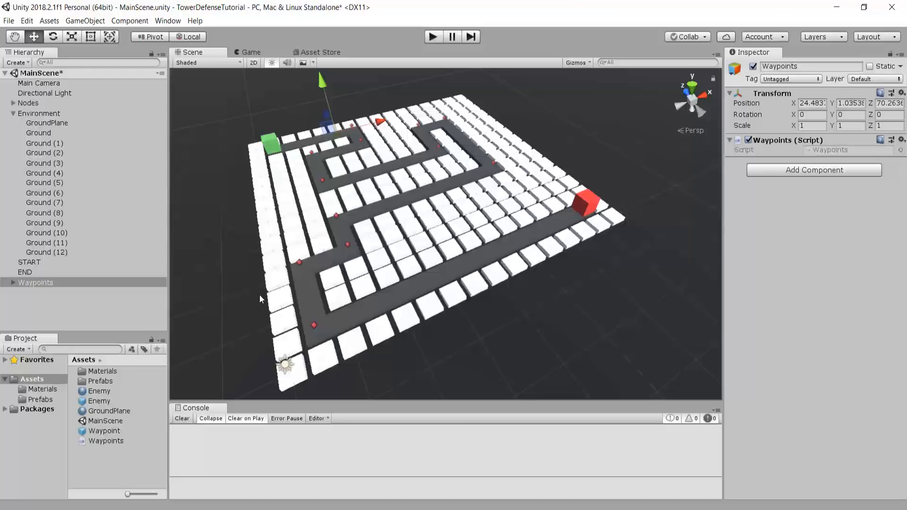
- In Unity, collapse the Environment group and examine the child waypoints inside the Waypoints group
click(31, 282)
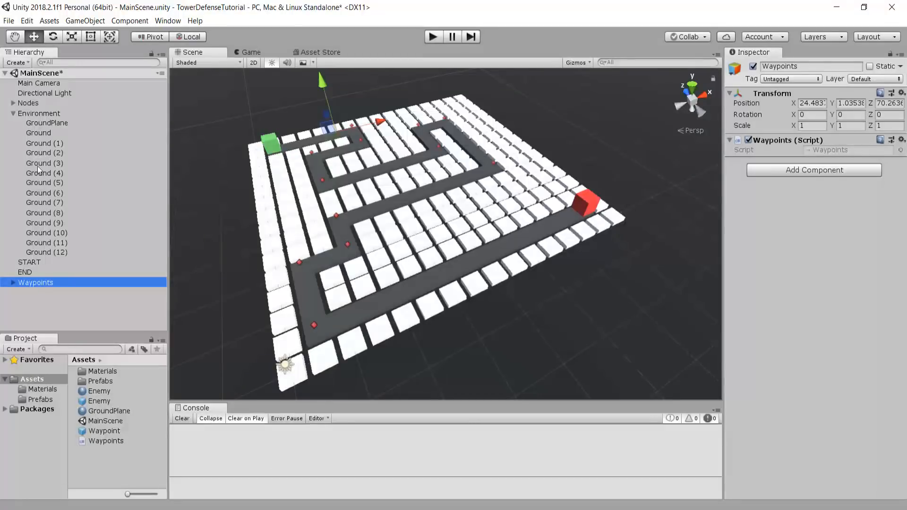
click(13, 114)
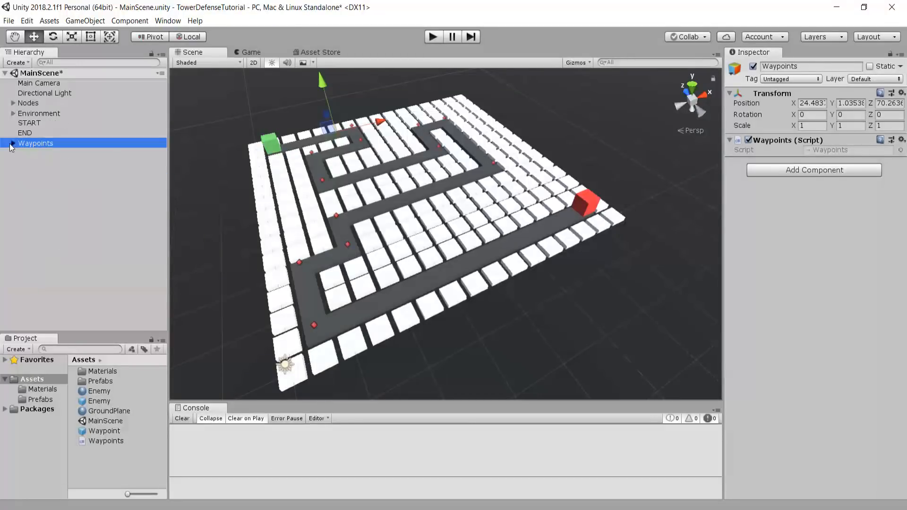
click(13, 143)
key(Down)
key(Down)
key(Down)
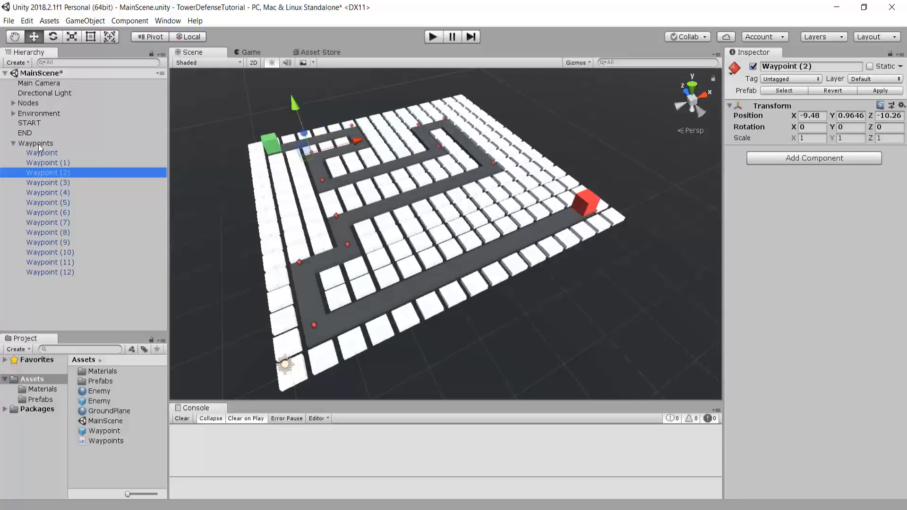
click(25, 143)
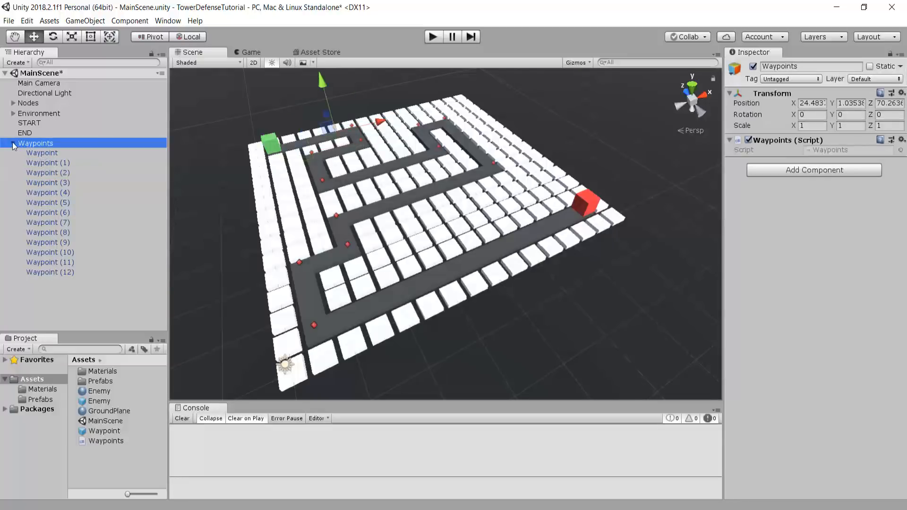
click(13, 143)
click(13, 143)
click(13, 143)
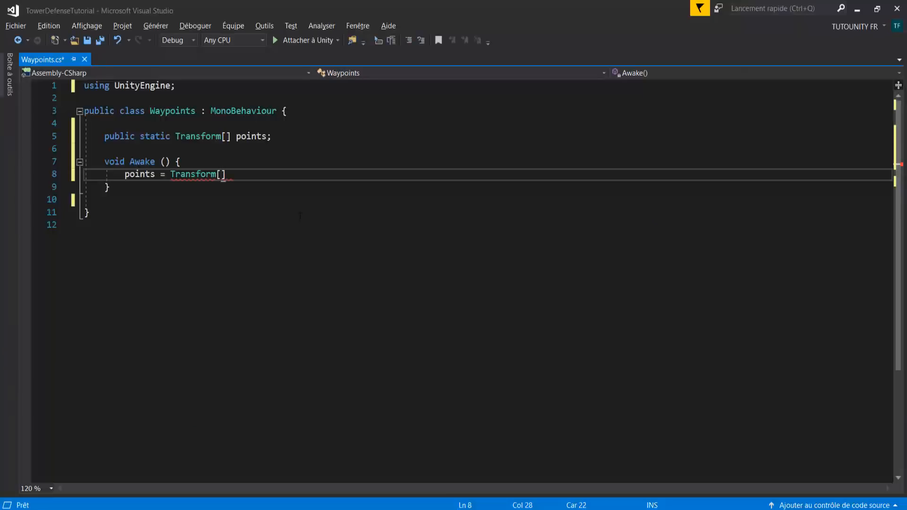
- In Visual Studio, complete the Awake assignment as "points = new Transform[transform.childCount];"
text(trans)
text(form.child)
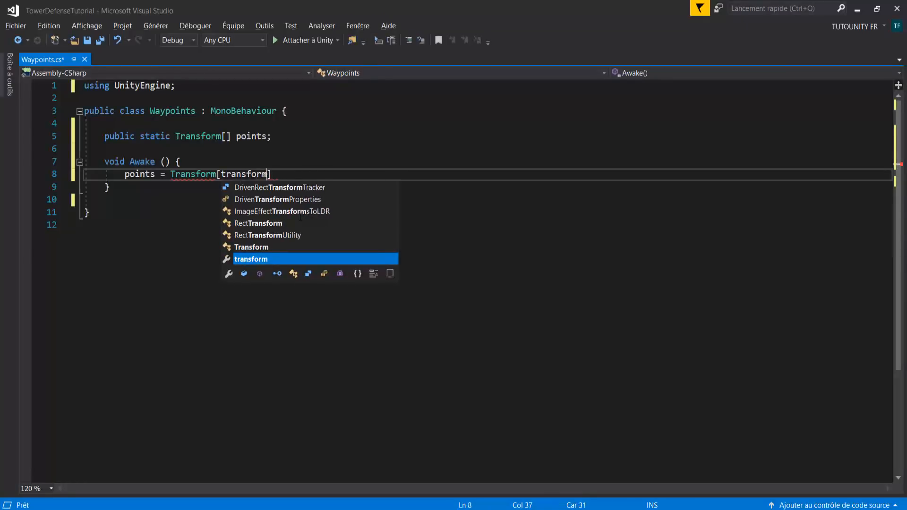
key(Tab)
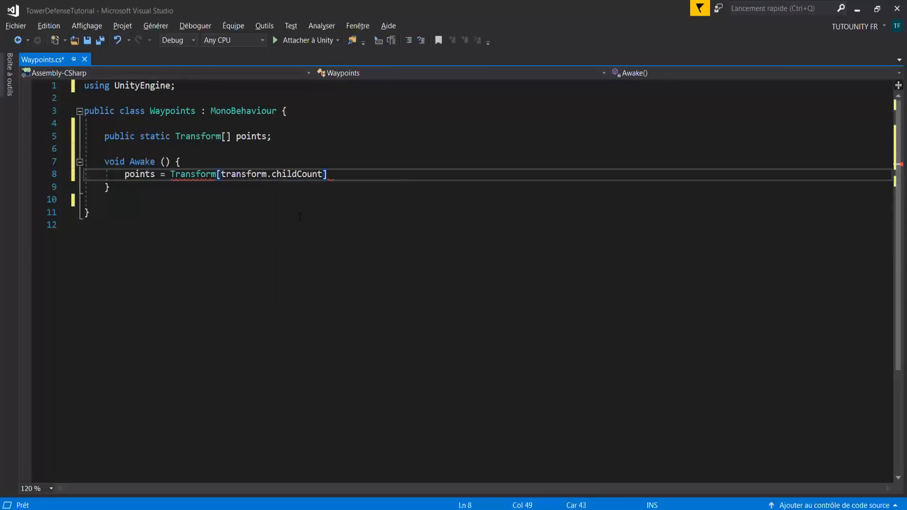
text(];)
click(170, 174)
text(new)
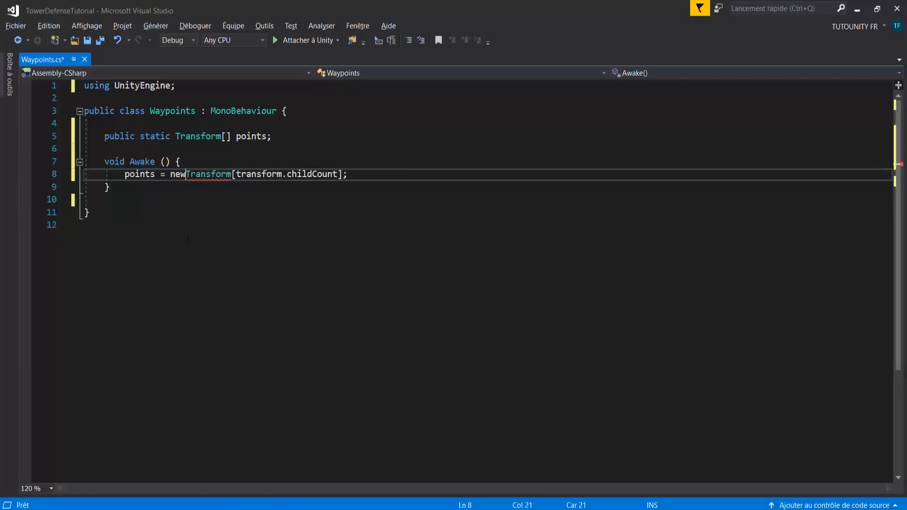
- Complete the points assignment in Awake as new Transform[transform.childCount] and add an empty line below it
click(382, 174)
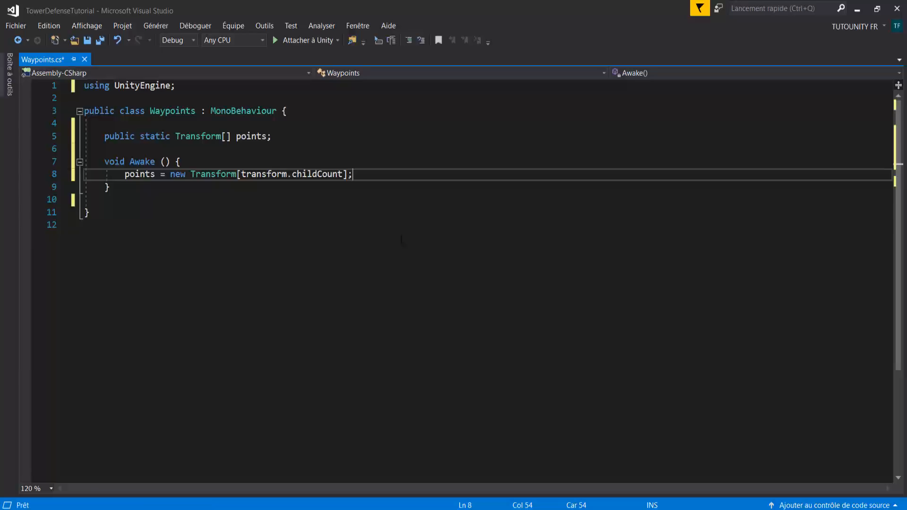
key(Return)
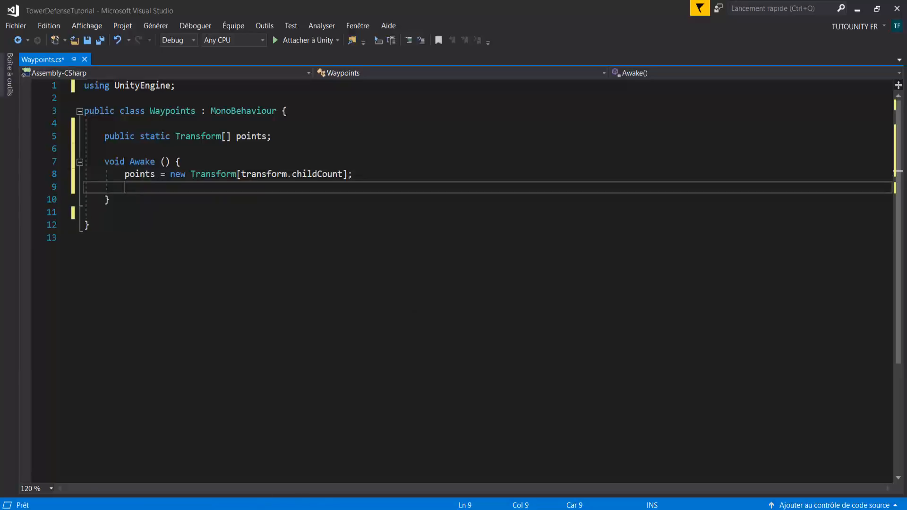
- Switch to Unity, examine the first and last children of the Waypoints object, and return to the Visual Studio script
key(alt+Tab)
click(13, 143)
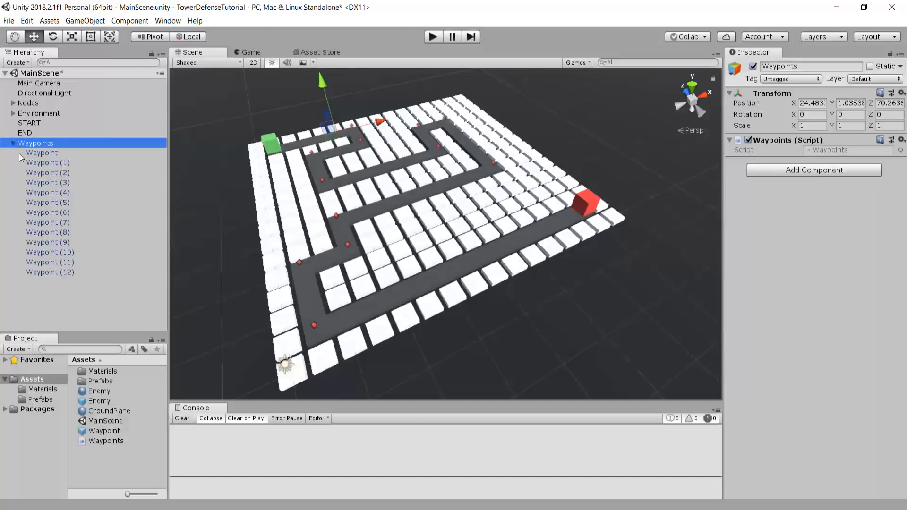
click(60, 272)
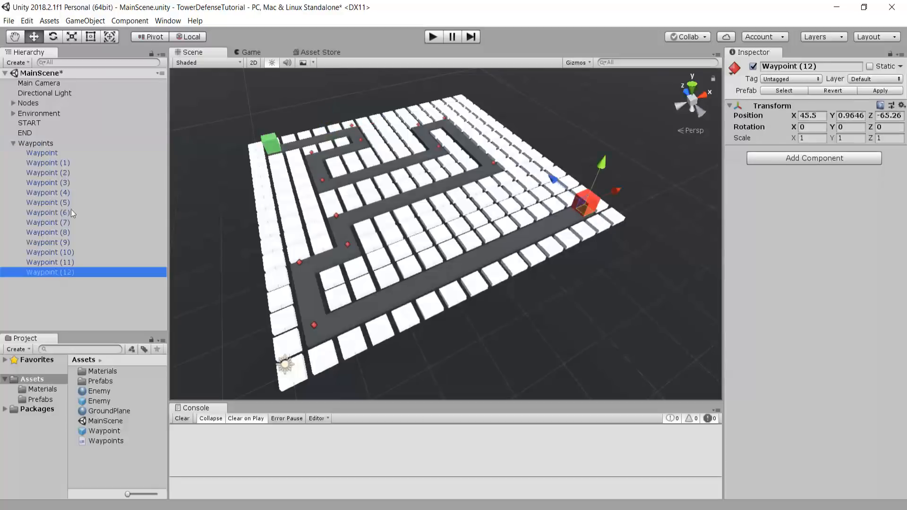
click(49, 154)
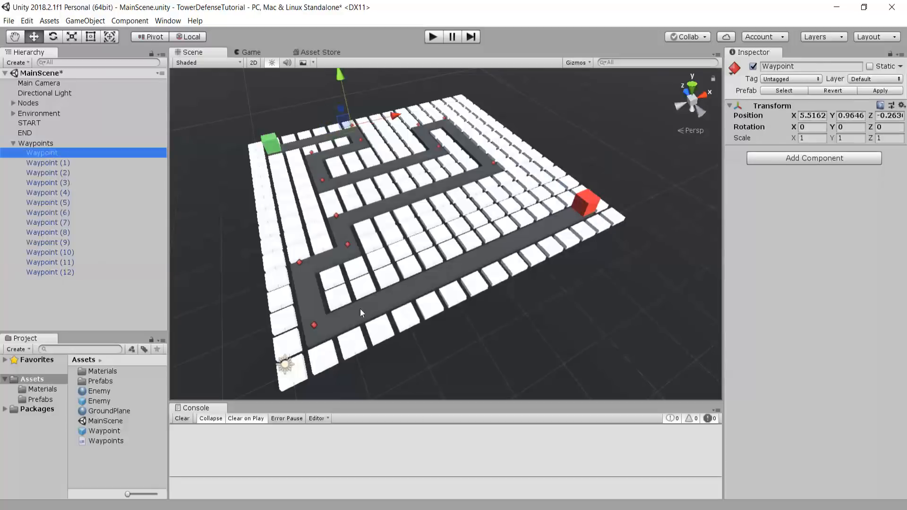
key(alt+Tab)
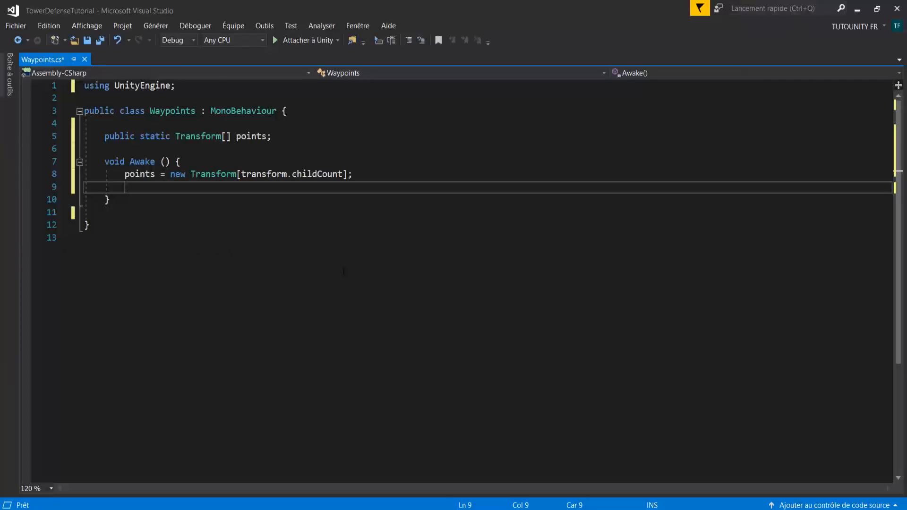
- Insert a for loop snippet with counter i starting at 0 below the points assignment in Awake
text(for)
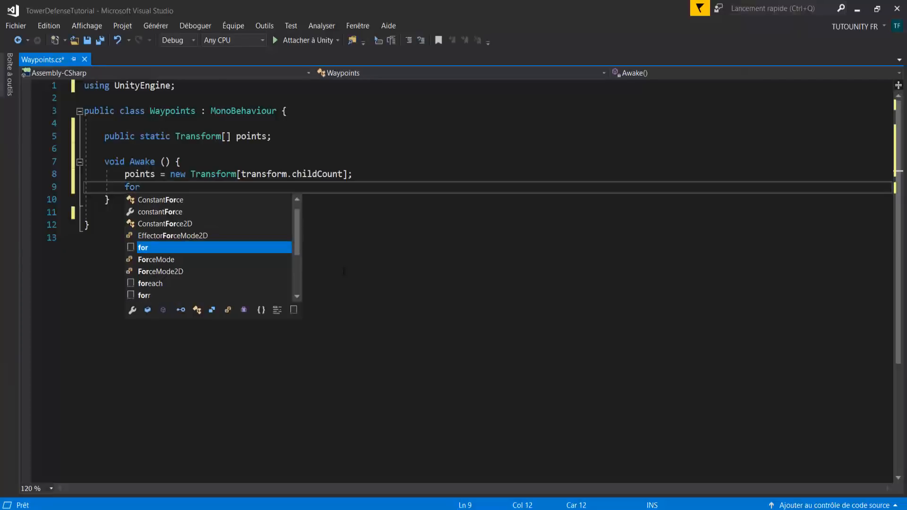
key(Tab)
key(Tab)
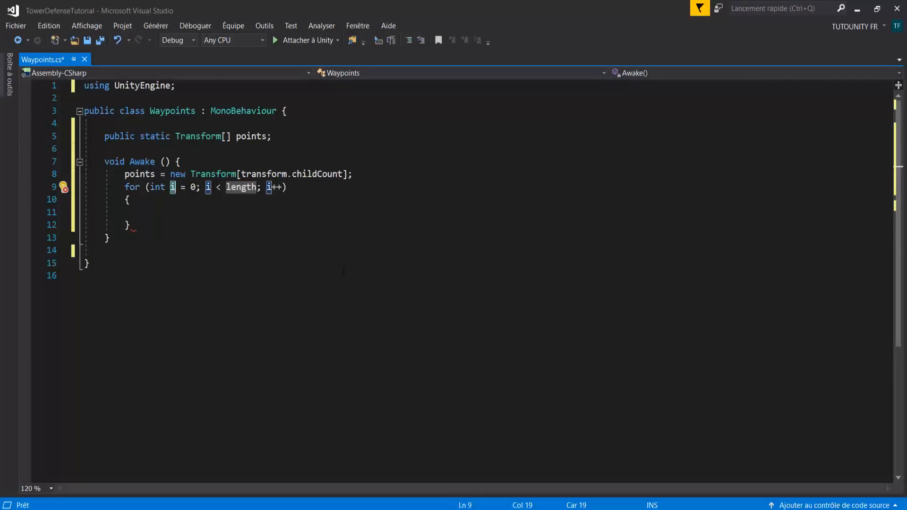
drag(131, 225, 125, 188)
click(171, 200)
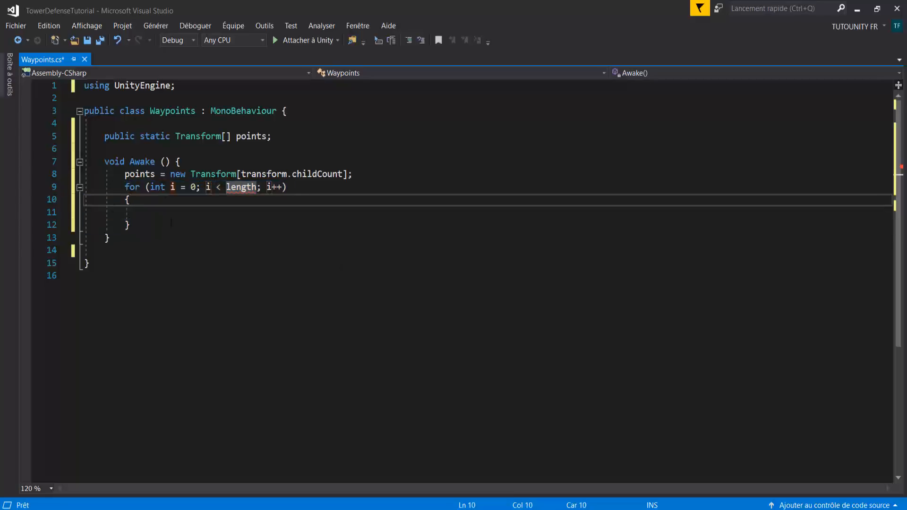
drag(141, 225, 125, 188)
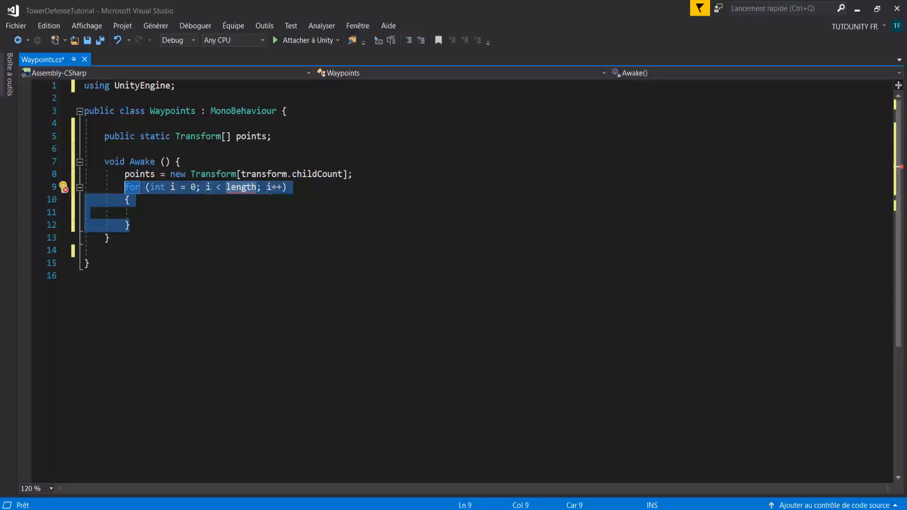
click(219, 210)
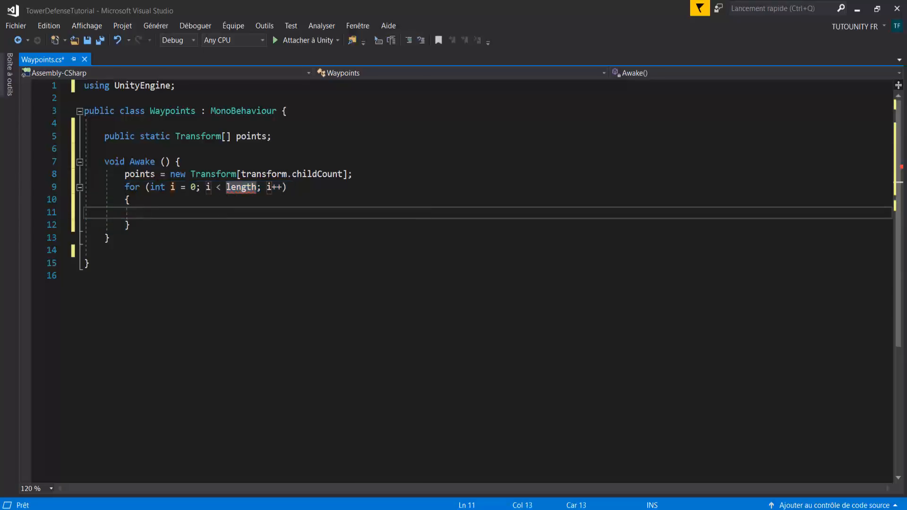
- Replace the loop's length placeholder with points.Length as the upper limit
click(257, 187)
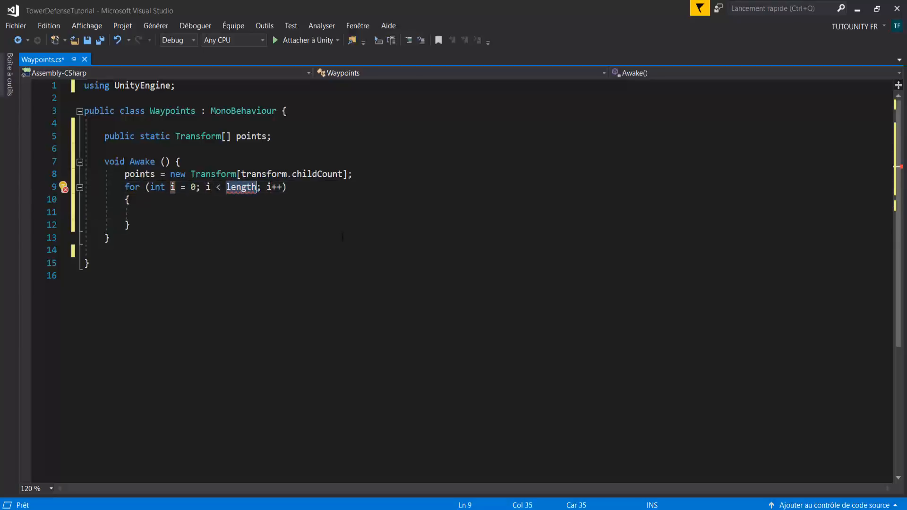
key(BackSpace)
key(BackSpace)
key(BackSpace)
key(BackSpace)
key(BackSpace)
key(BackSpace)
text(point)
key(Tab)
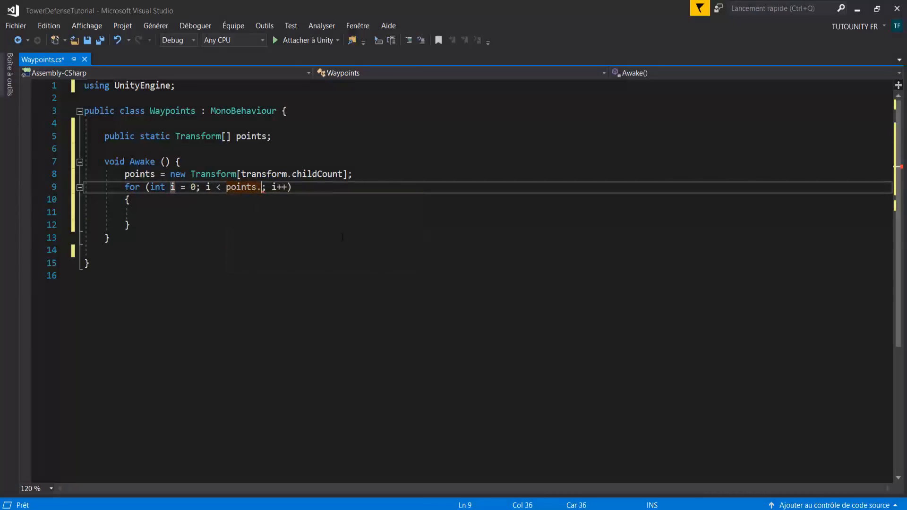
text(.leng)
key(Tab)
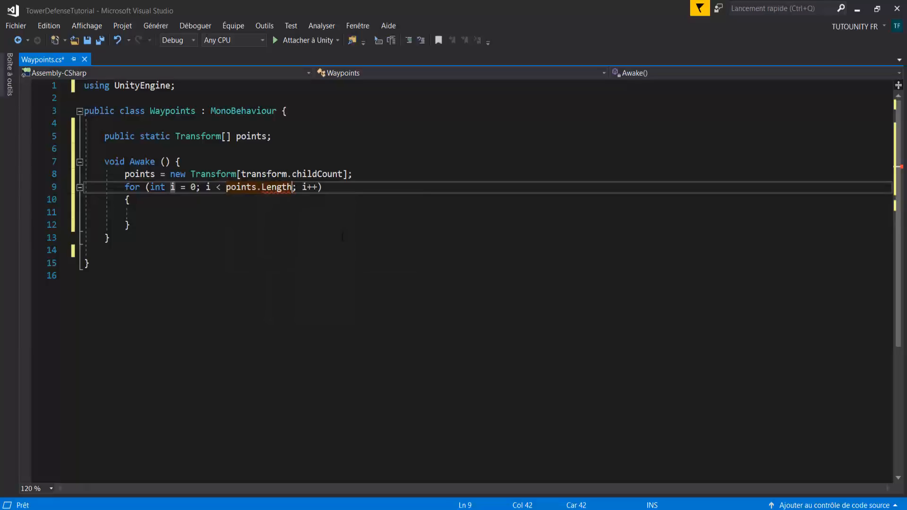
- Write points[i] = transform.GetChild(i); in the body of the for loop
click(190, 216)
text(po)
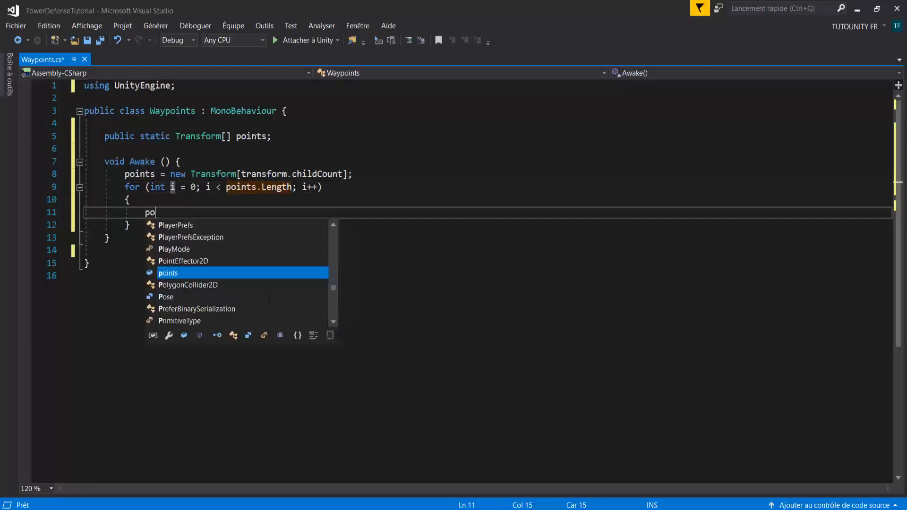
text(ints[)
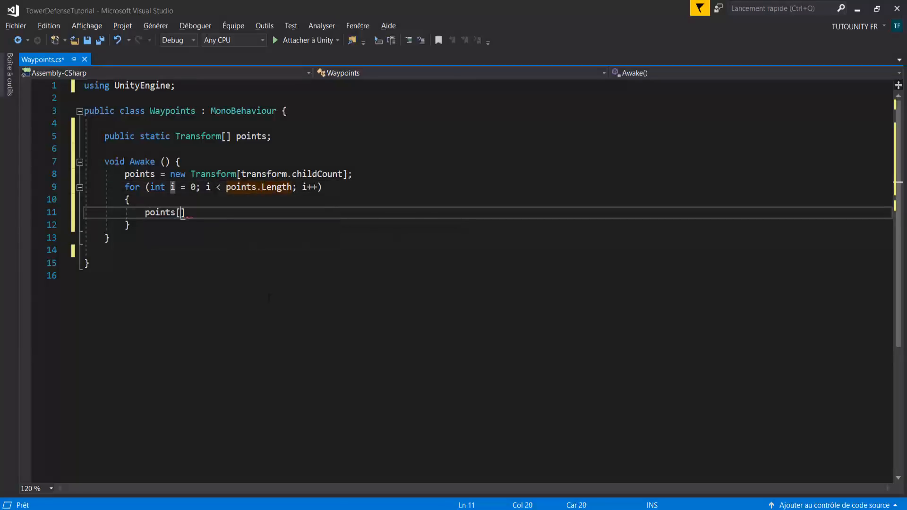
text(i] =)
drag(196, 188, 190, 187)
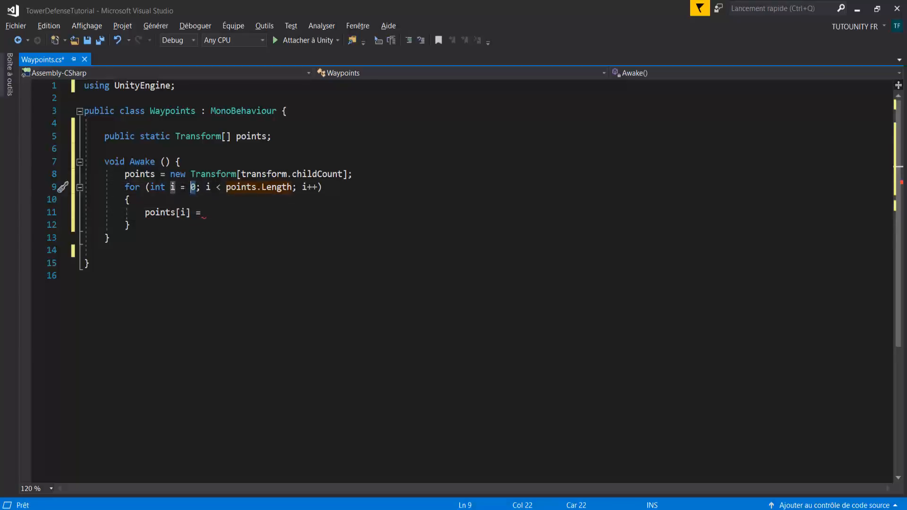
click(208, 202)
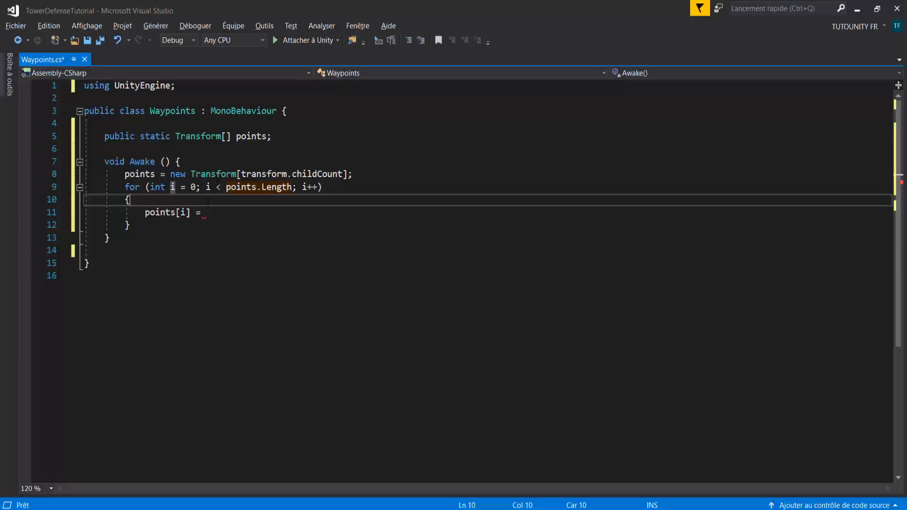
click(208, 213)
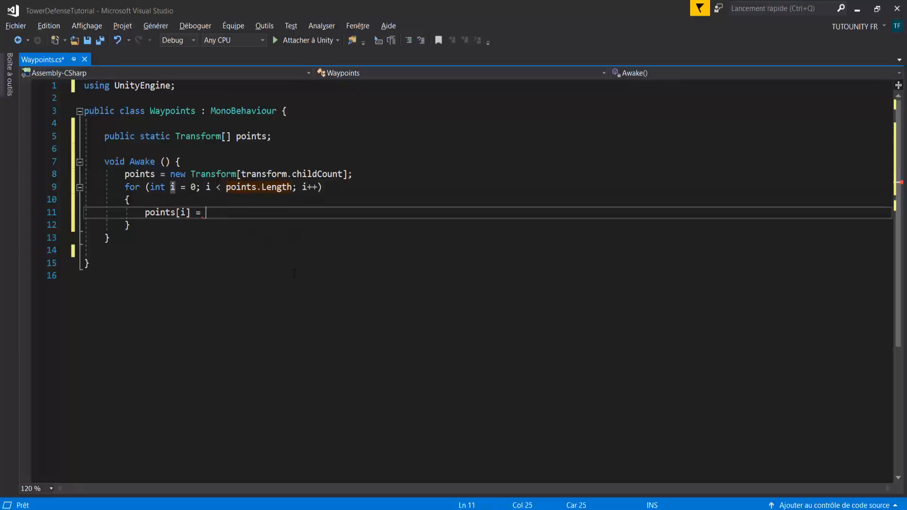
text(transform.GetChild()
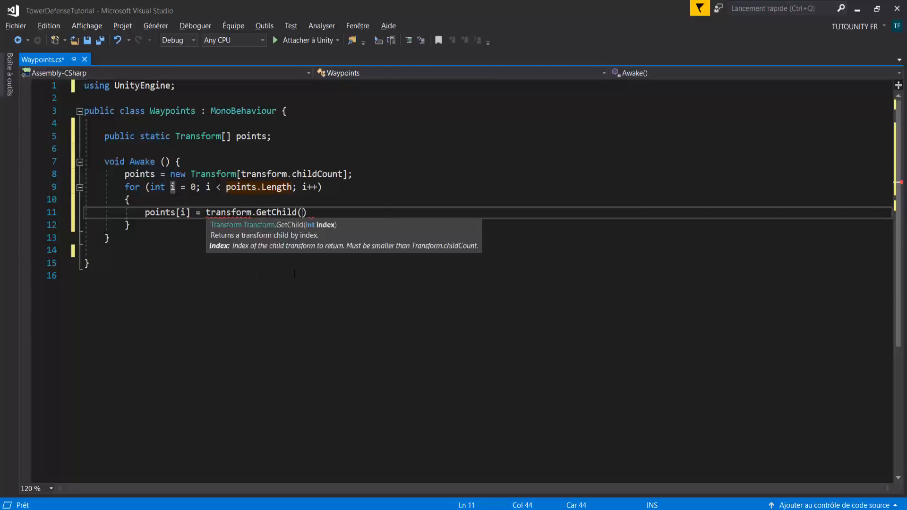
text(i);)
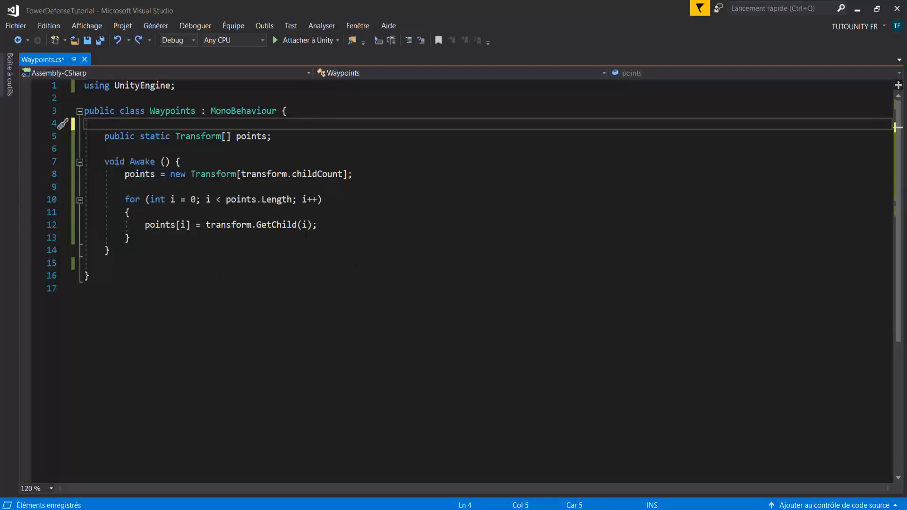
- Remove the static keyword from the points array declaration and save the script
double_click(154, 137)
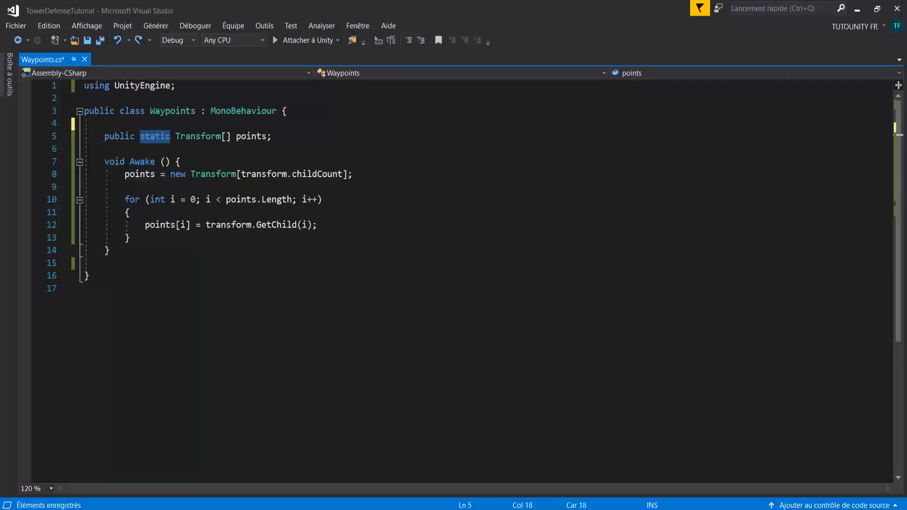
key(BackSpace)
key(BackSpace)
key(ctrl+s)
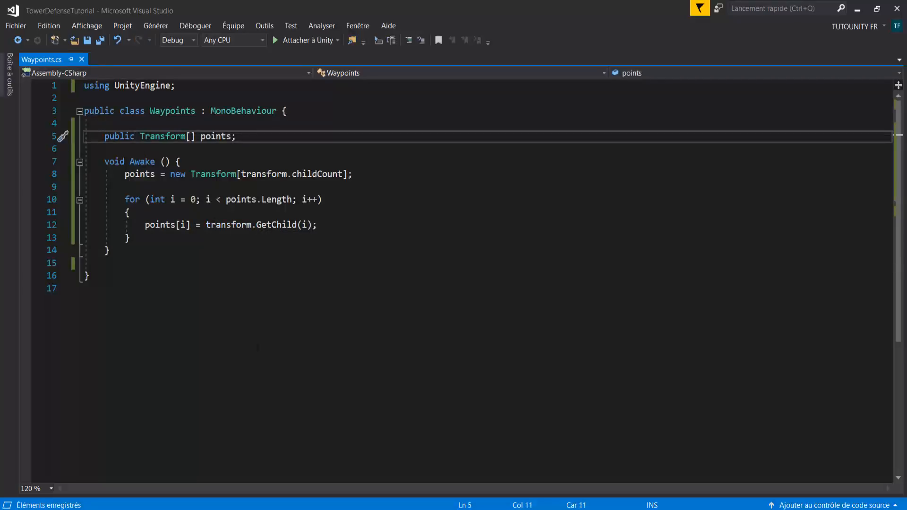
- Switch to Unity, expand the Points array of the Waypoints script component, and run the game
click(252, 508)
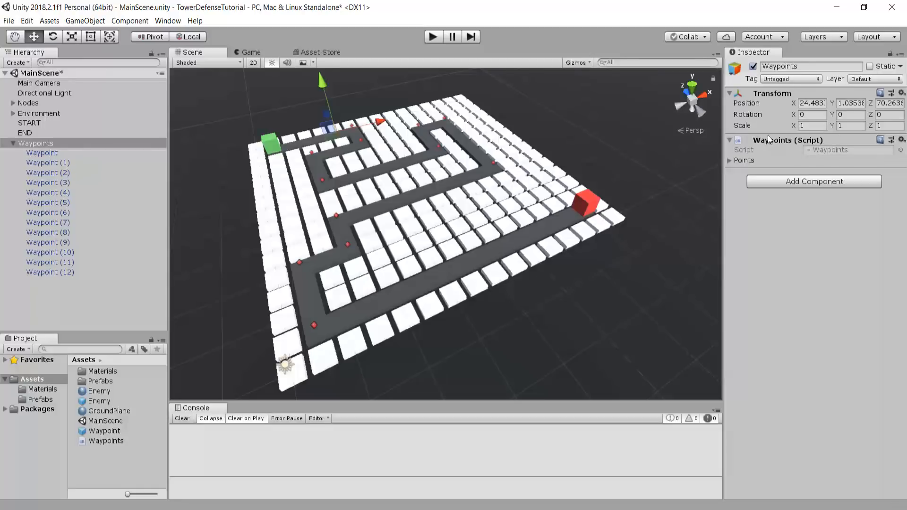
click(730, 161)
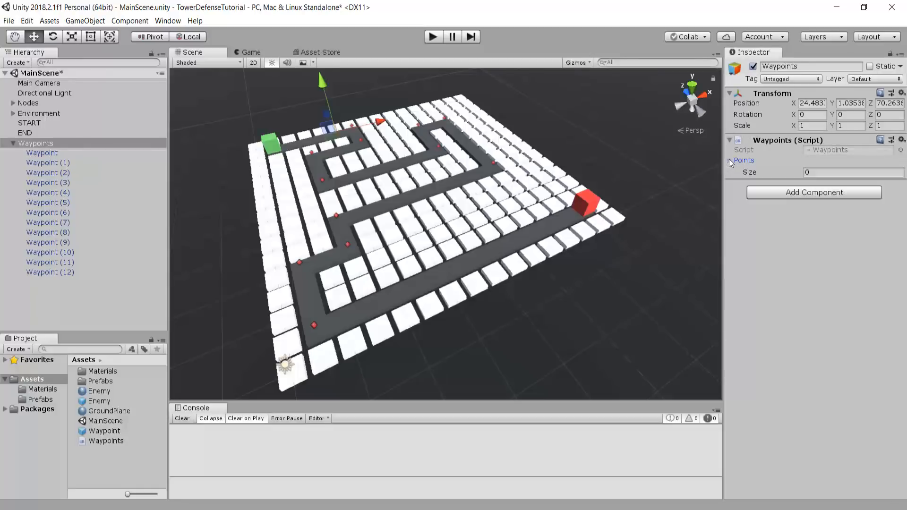
click(809, 171)
click(433, 40)
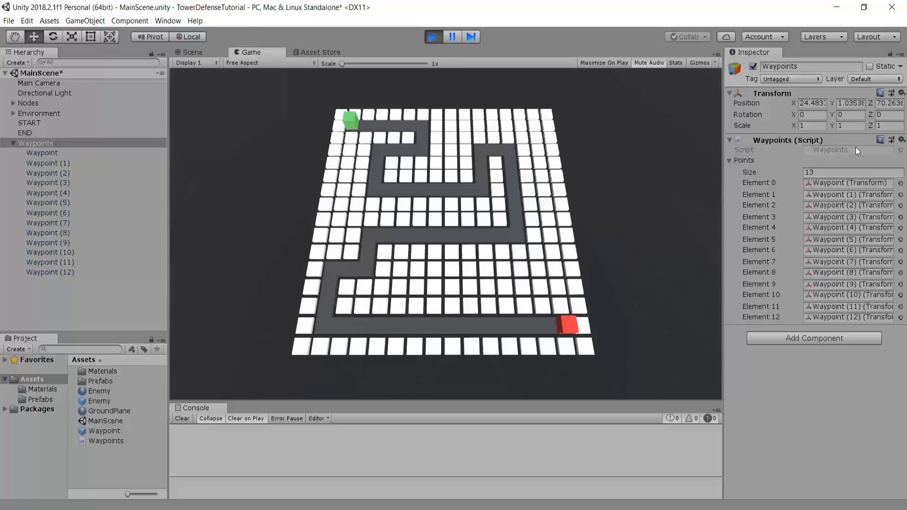
- Compare the Points array elements with the Waypoint children in the running game, and stop play mode
click(816, 172)
click(43, 152)
click(44, 163)
click(46, 171)
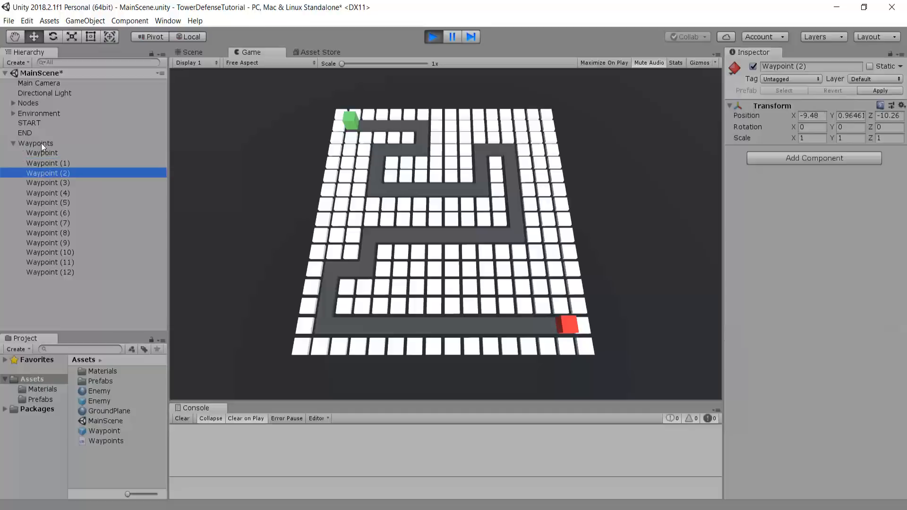
click(41, 143)
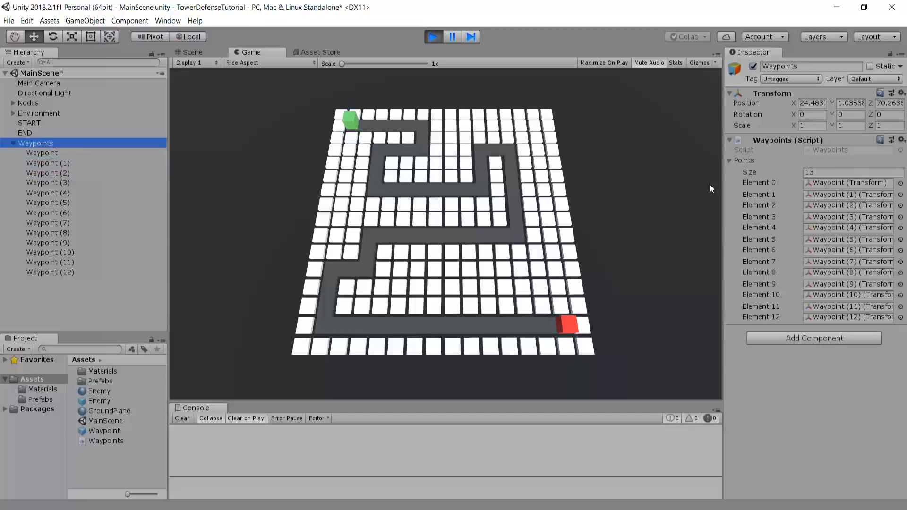
click(770, 182)
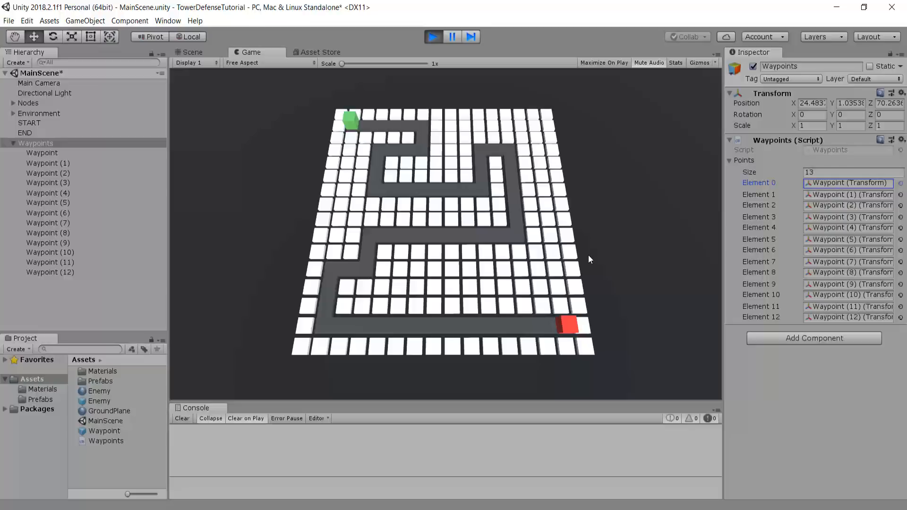
click(435, 39)
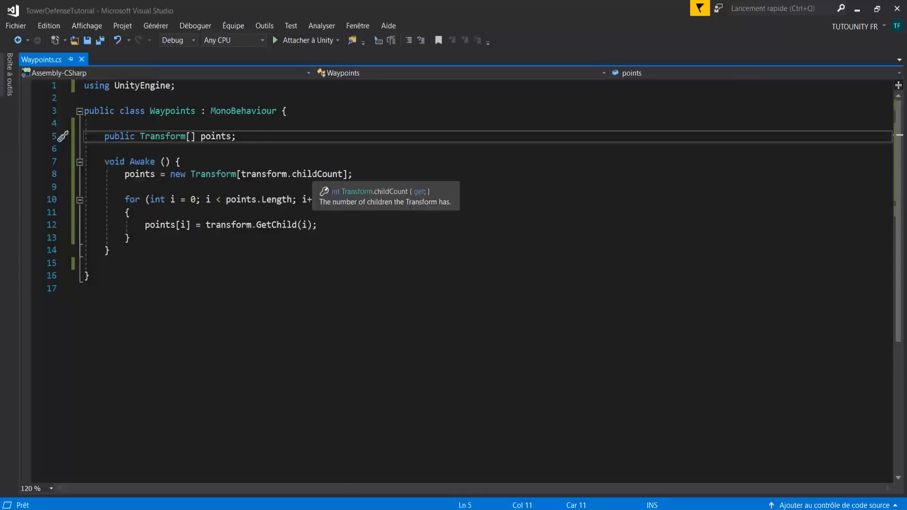
- Add the static keyword back to the points array declaration, making it public static Transform[] points, and save the script
text(static)
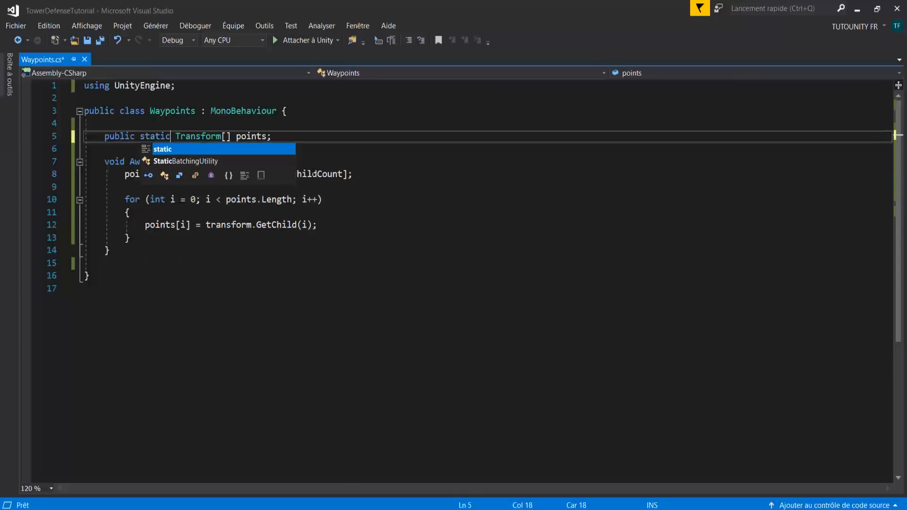
key(End)
key(ctrl+s)
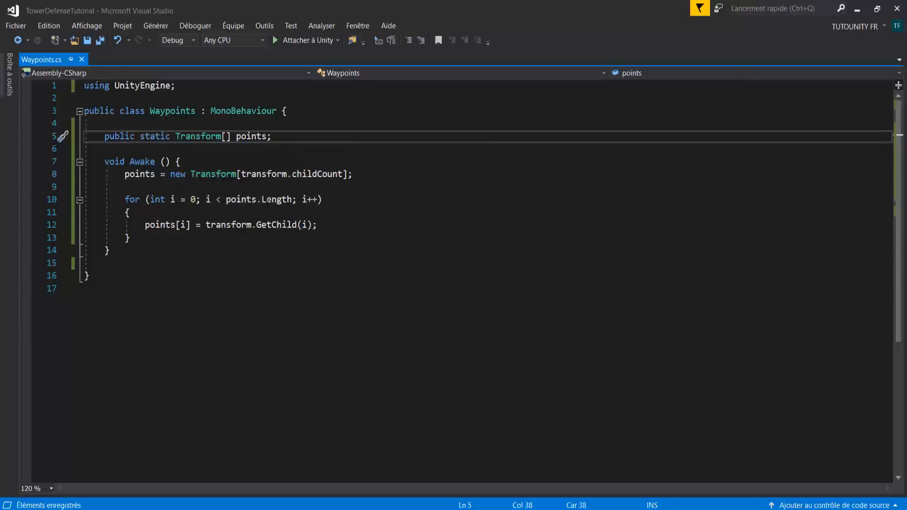
- Switch to Unity, collapse the Waypoints object's children, and add the Enemy prefab to the MainScene hierarchy
click(275, 509)
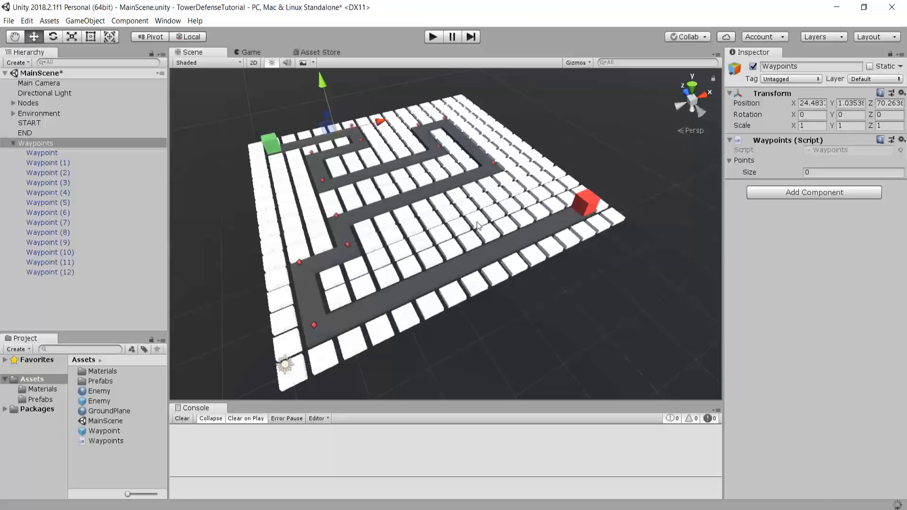
alt+drag(491, 192, 440, 124)
key(w)
right_drag(439, 123, 326, 152)
key(s)
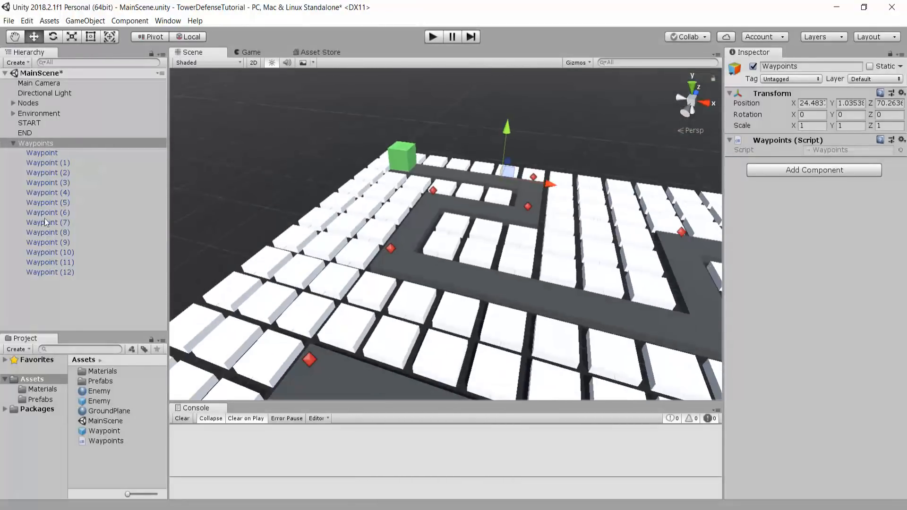
click(13, 143)
drag(100, 401, 80, 281)
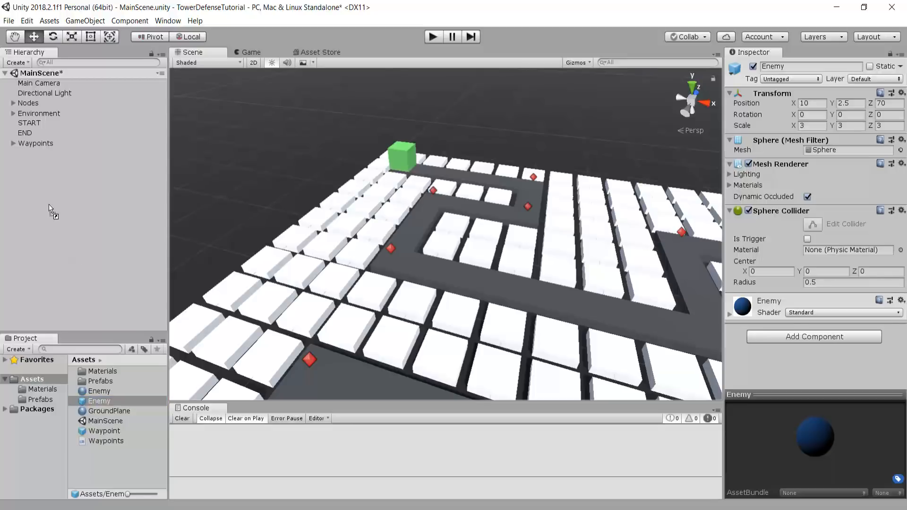
- Place the Enemy prefab in the scene and move it along X to position 5, inside the green START cube
drag(50, 208, 48, 205)
scroll(399, 206, up, 3)
right_drag(399, 206, 399, 153)
scroll(398, 154, up, 6)
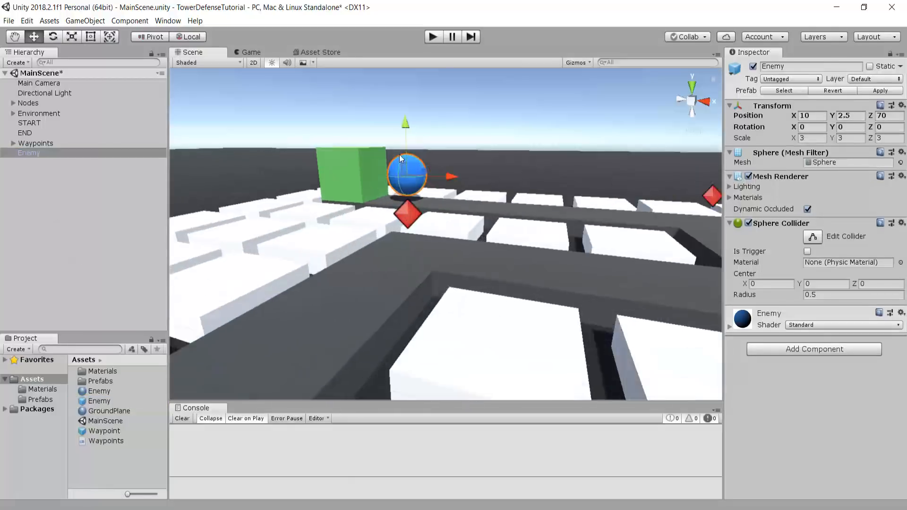
middle_drag(398, 154, 500, 267)
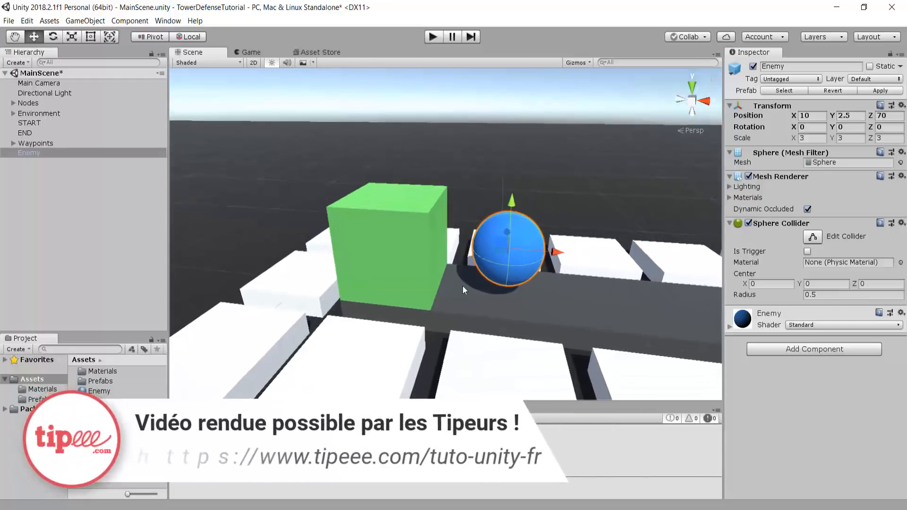
right_drag(463, 285, 502, 287)
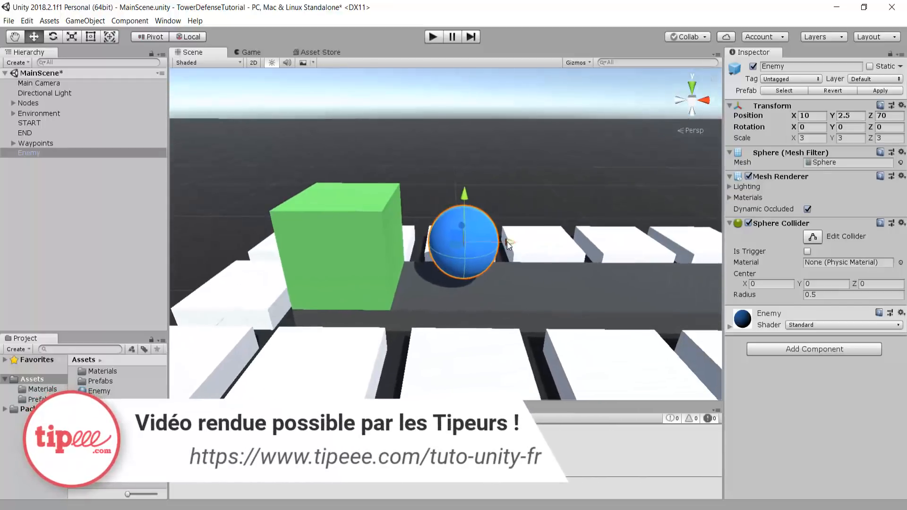
drag(506, 242, 398, 244)
middle_drag(399, 244, 338, 202)
scroll(337, 202, down, 4)
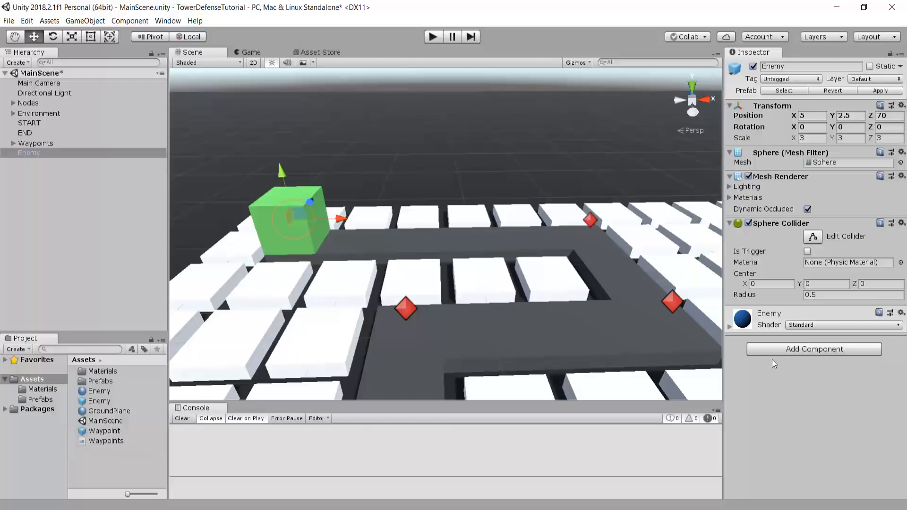
- Add a new script component named Enemy to the Enemy object and open the script in Visual Studio
click(818, 350)
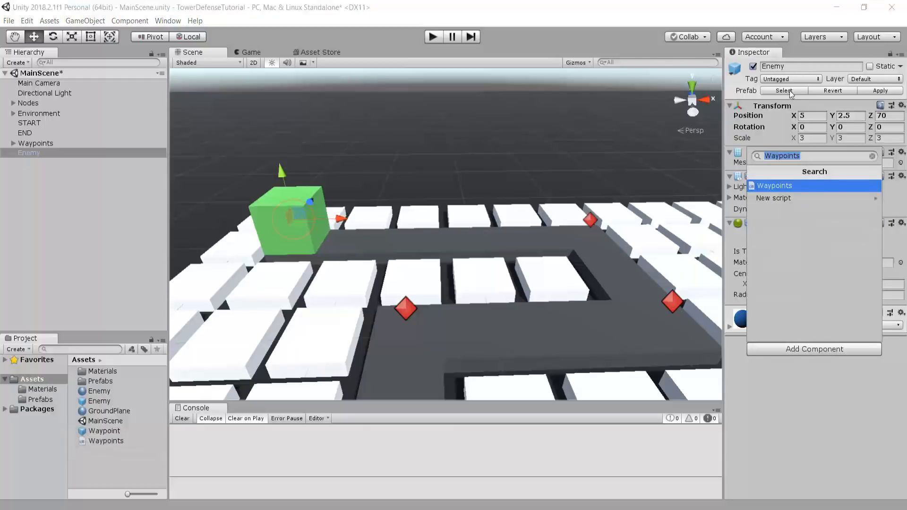
text(Enemy)
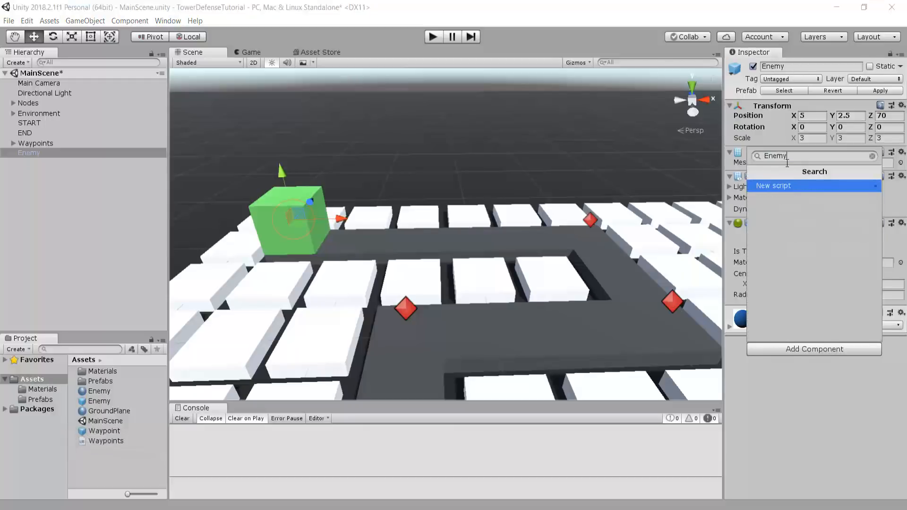
key(Return)
click(801, 328)
double_click(821, 320)
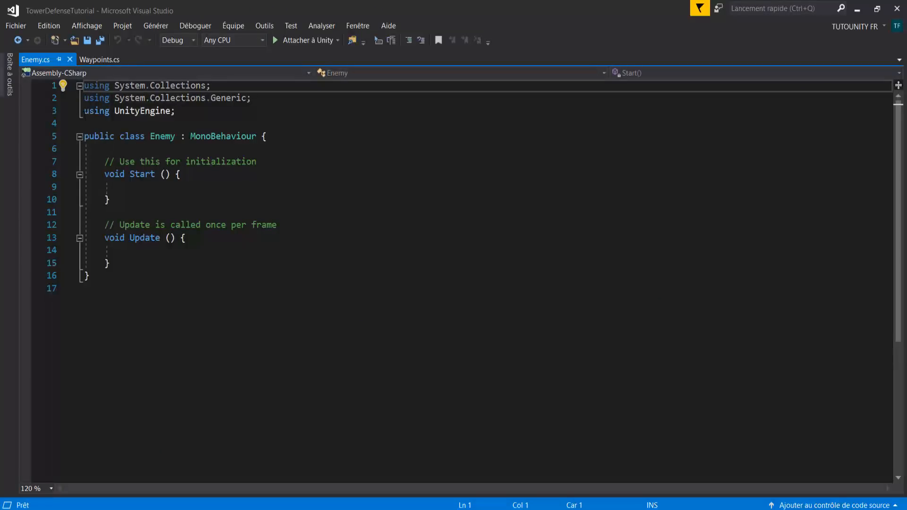
- Remove the System.Collections and System.Collections.Generic imports and the default Start and Update methods, leaving an empty Enemy class body
key(shift+Down)
key(shift+Down)
key(Delete)
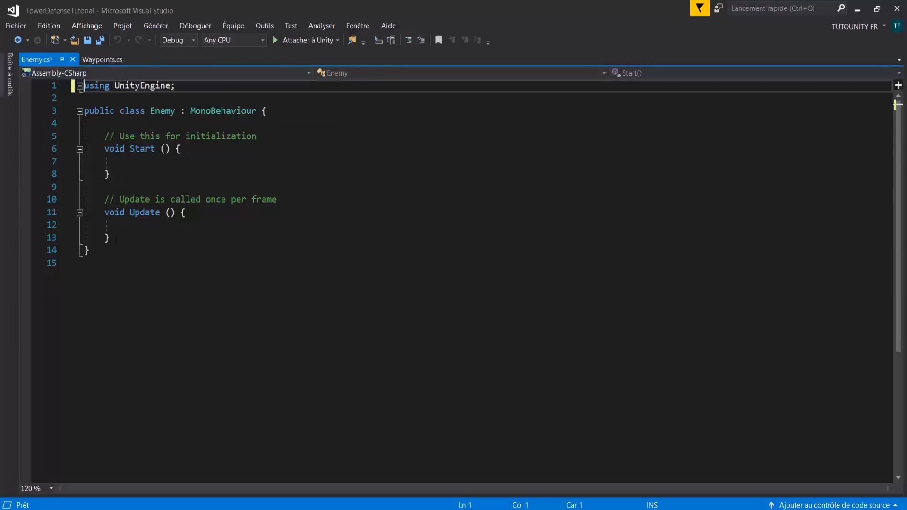
drag(116, 238, 105, 136)
key(Delete)
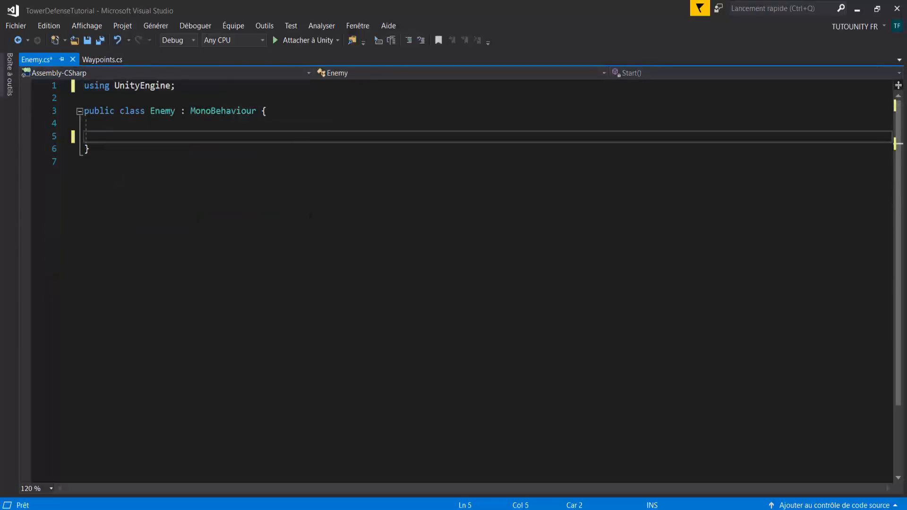
key(Return)
key(Up)
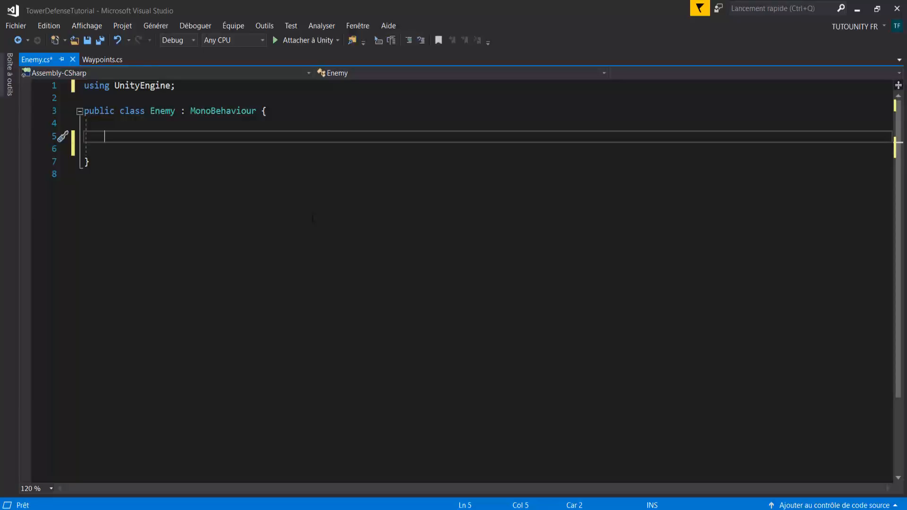
- Declare the field public float speed = 10f; in the Enemy class
text(pub)
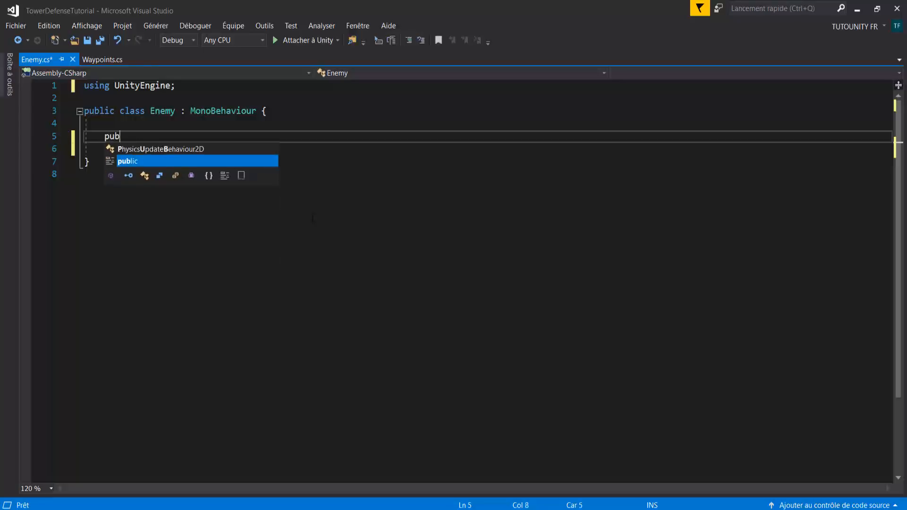
text(lic float)
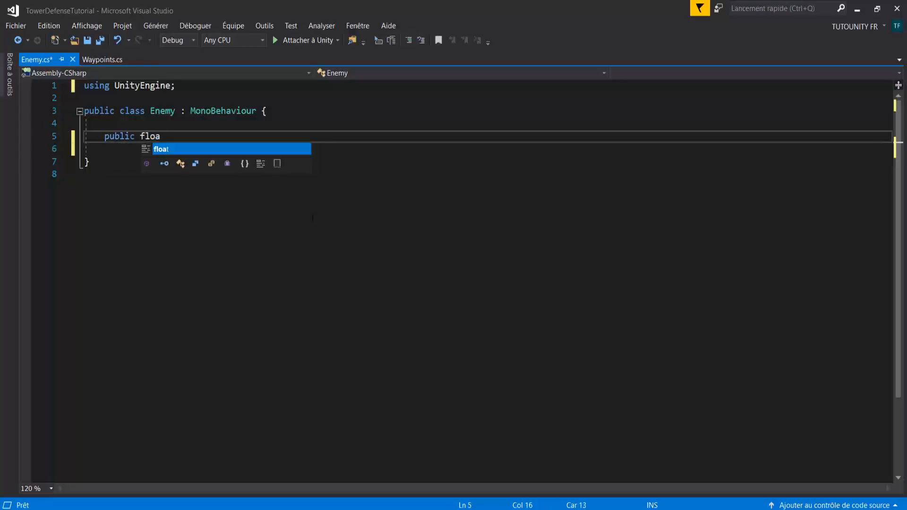
text(speed = )
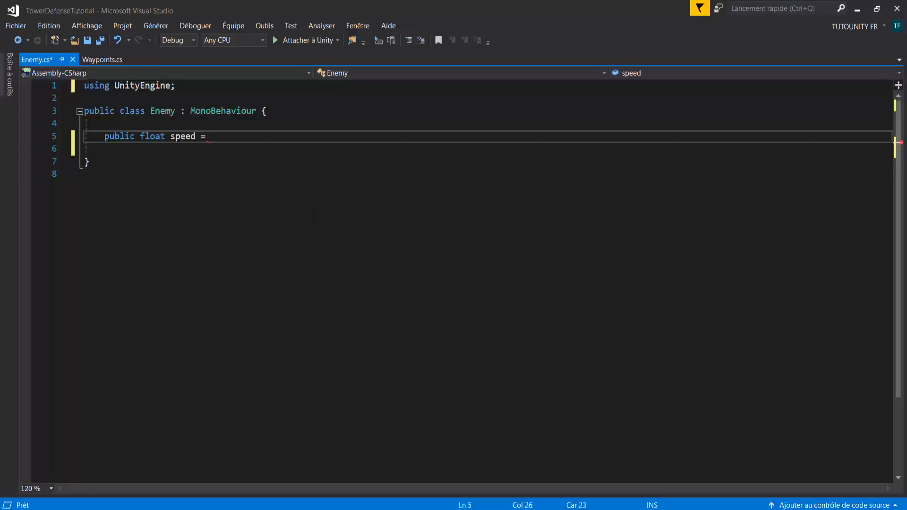
text(10f;)
key(Return)
key(Return)
- Below speed, declare the fields private Transform target; and private int waypointIndex = 0;
text(privat)
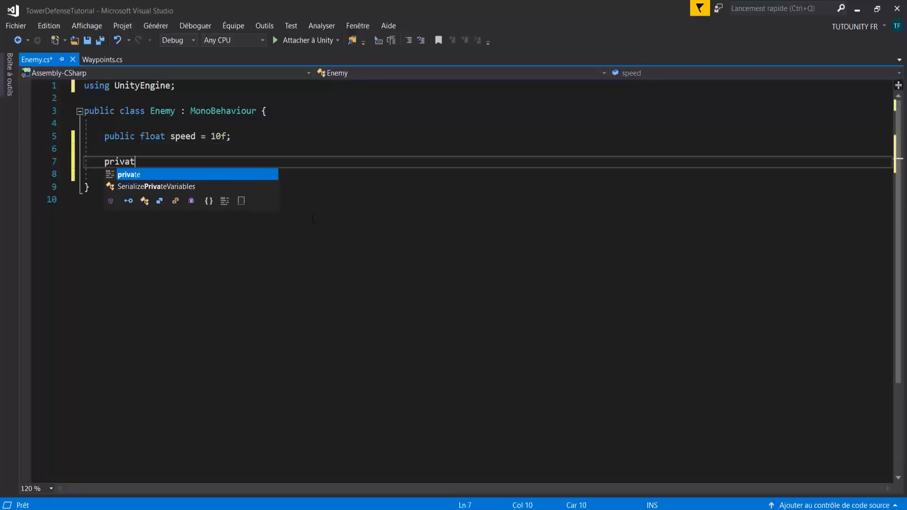
text(e trans)
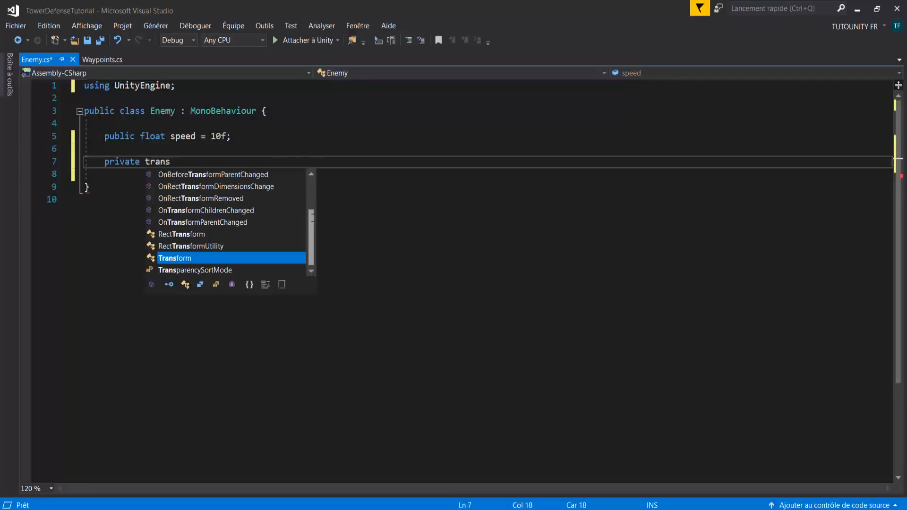
key(Tab)
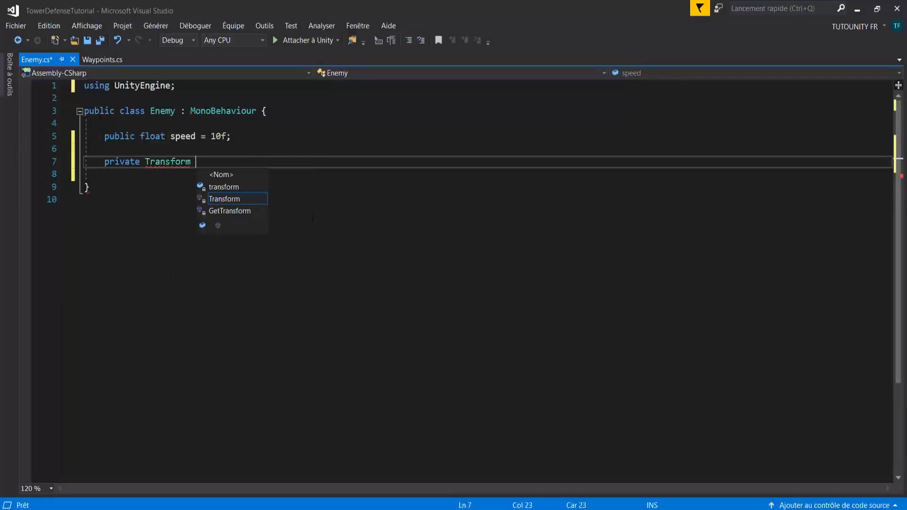
text(target)
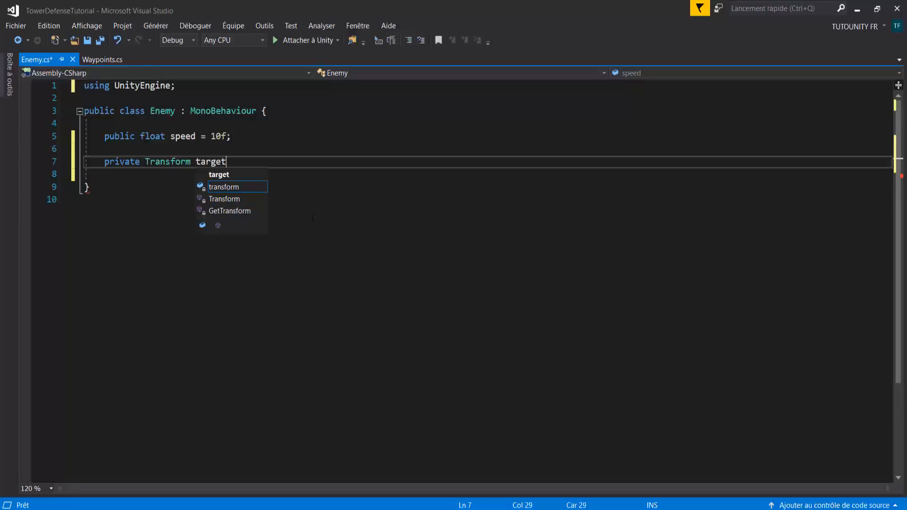
text(;)
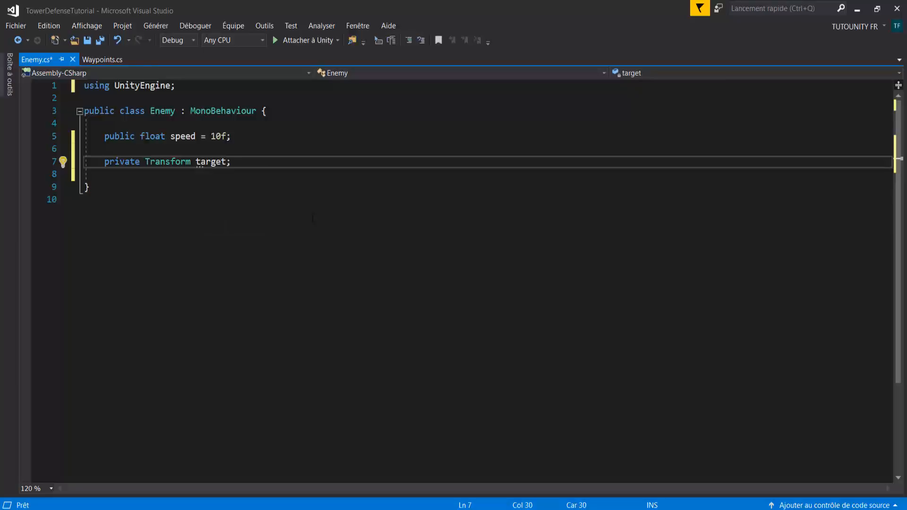
key(Return)
text(private )
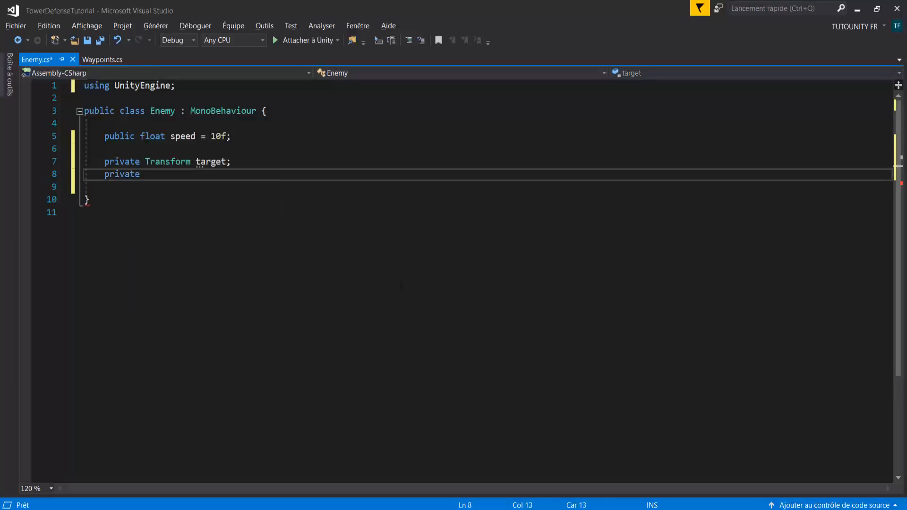
text(int waypointIndex = 0;)
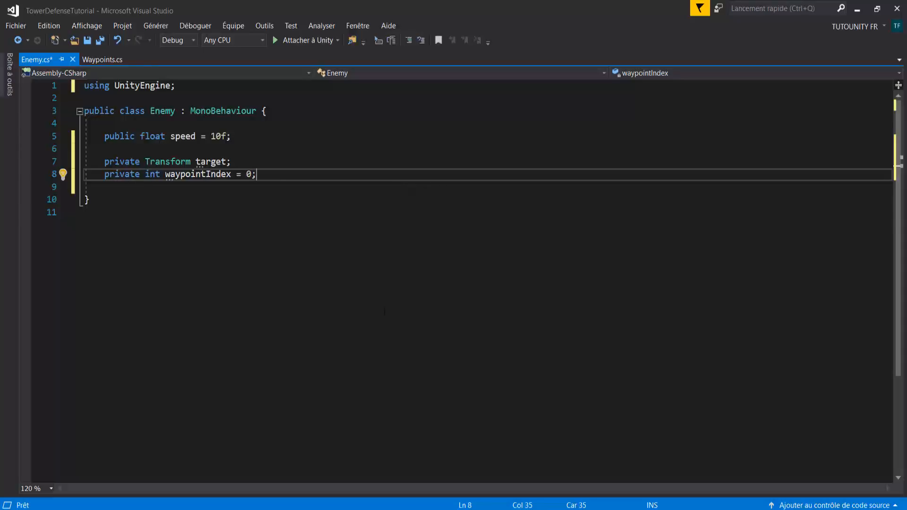
- Add an empty void Start() method without an access modifier below the Enemy class fields
key(Return)
key(Return)
text(public)
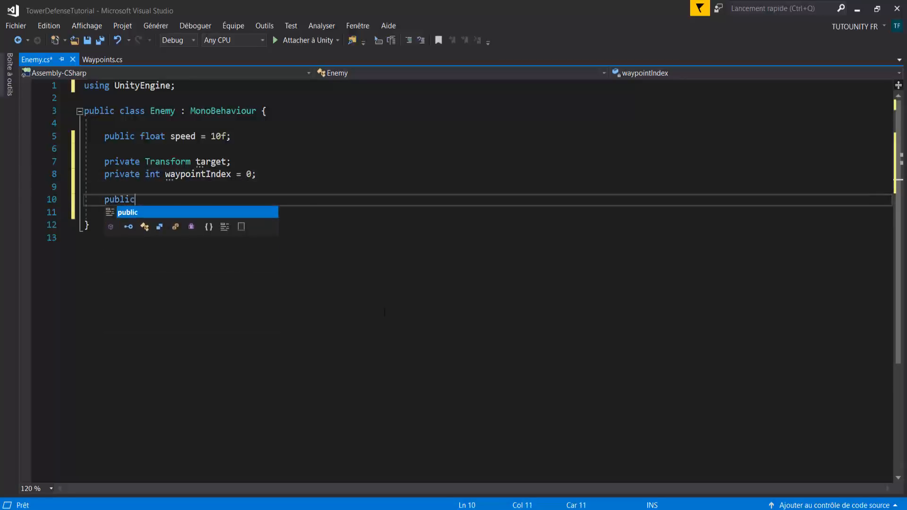
text( sta)
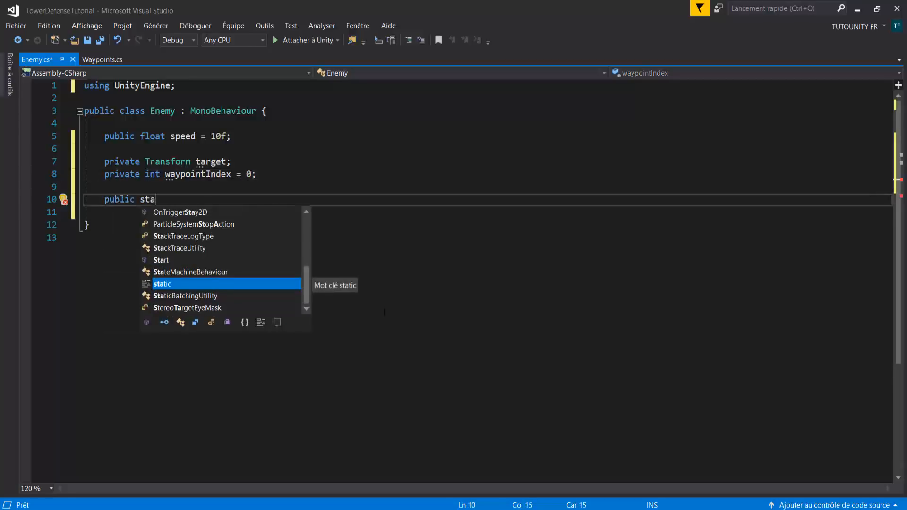
key(BackSpace)
key(BackSpace)
key(BackSpace)
text(void sta)
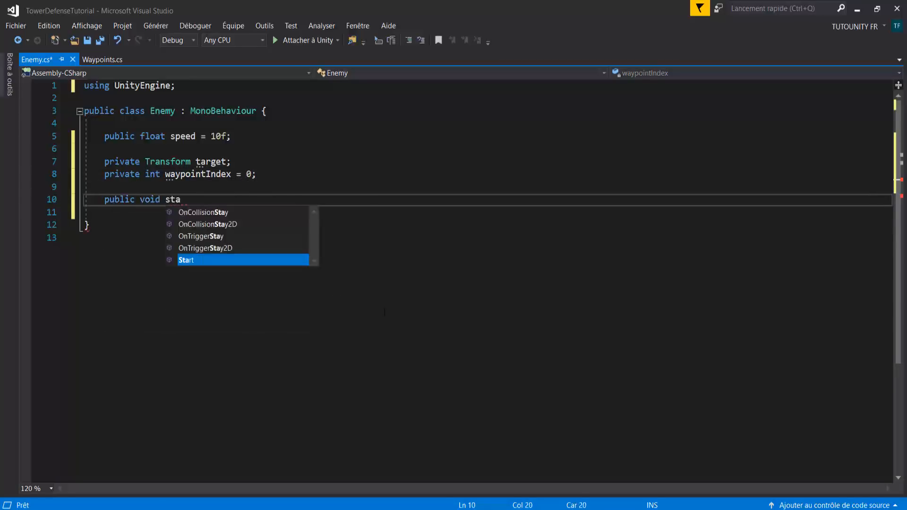
key(Tab)
double_click(111, 201)
key(Delete)
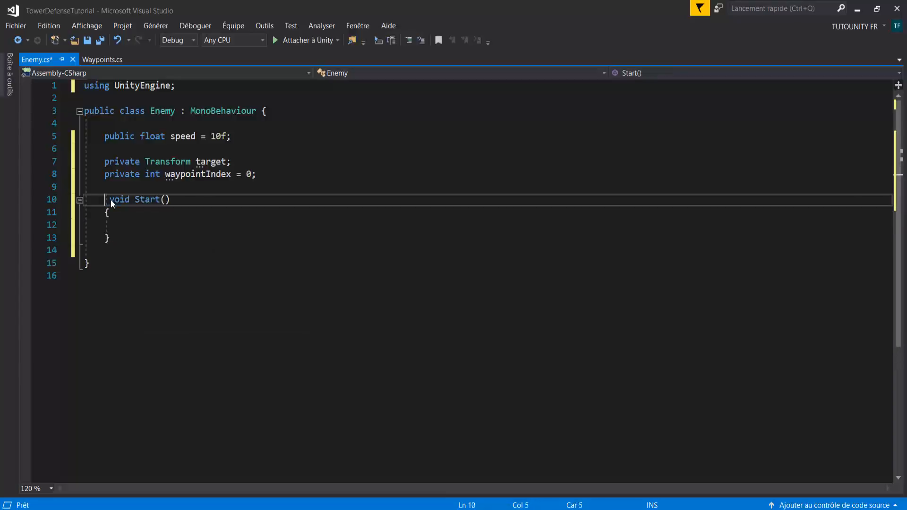
key(Delete)
click(124, 226)
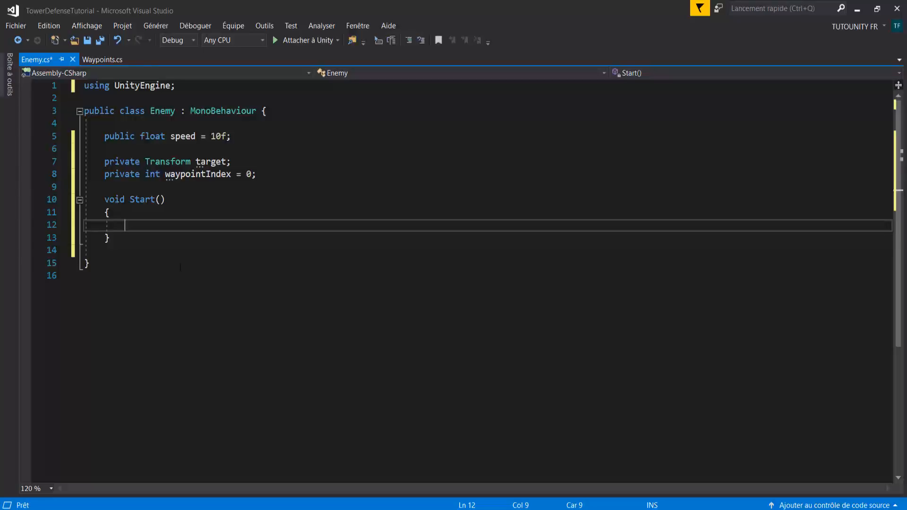
- In Start, assign the first waypoint to the target with target = Waypoints.points[0];
text(target )
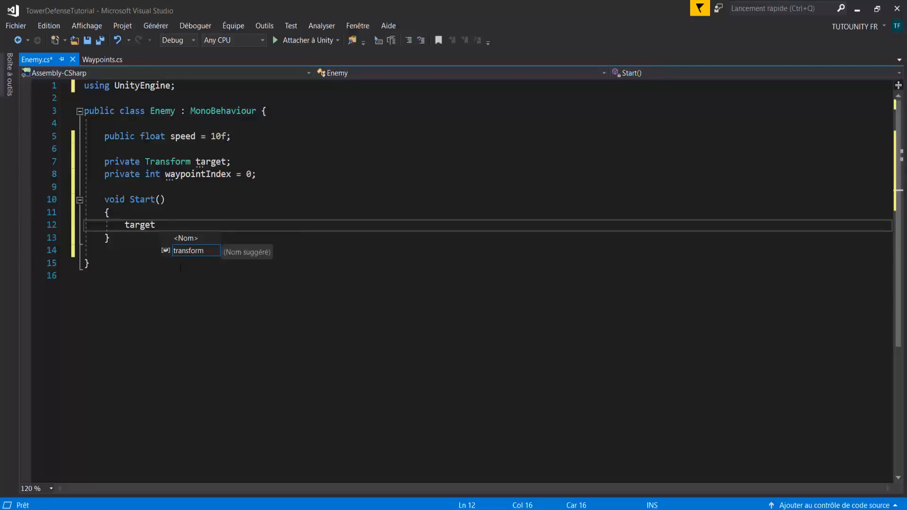
text(= Waypoints)
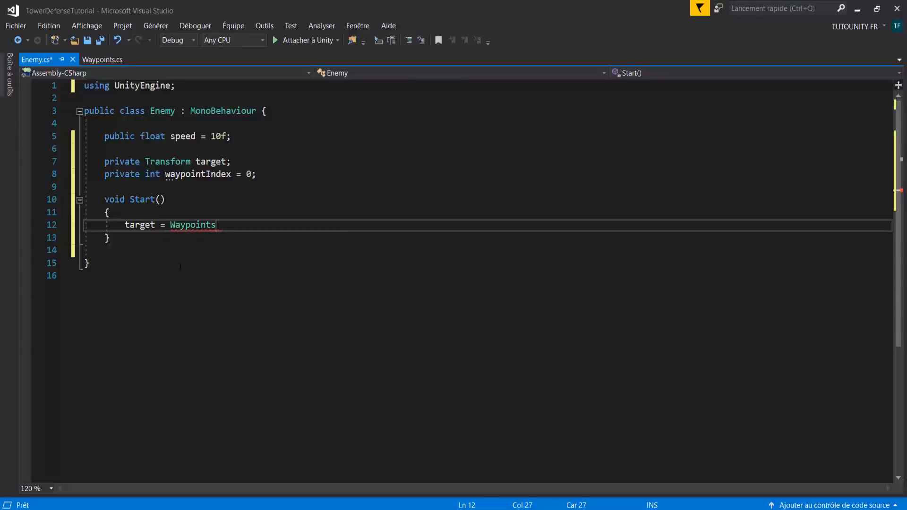
text(.points)
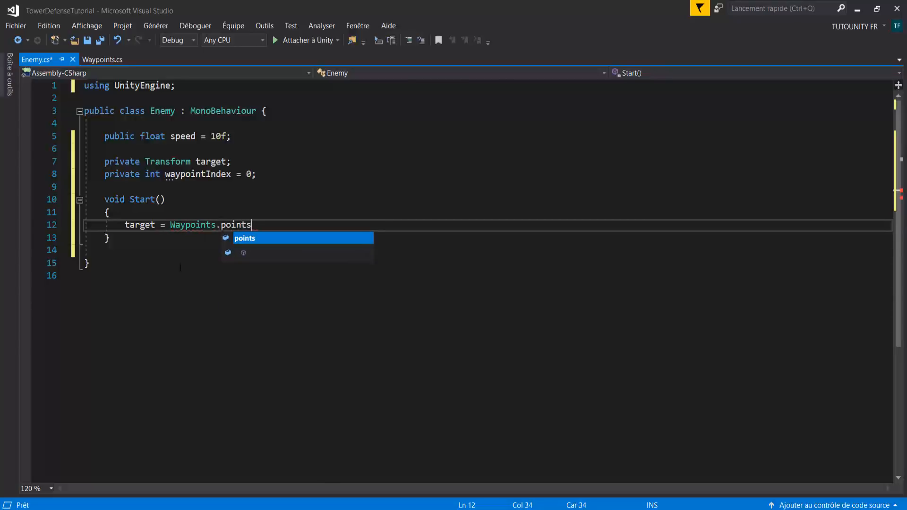
text([)
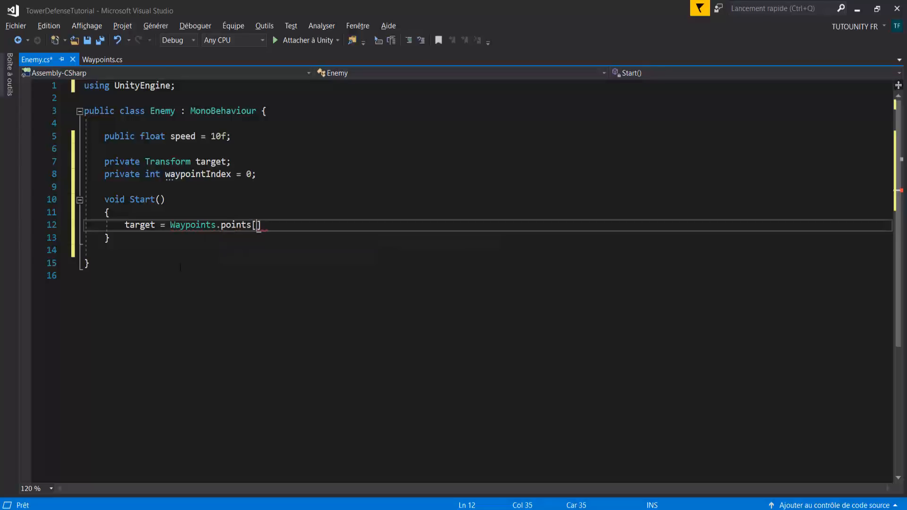
text(0];)
- Review the target assignment against the points array in Waypoints.cs, and switch to Unity to inspect the path's first Waypoint in the scene
double_click(210, 164)
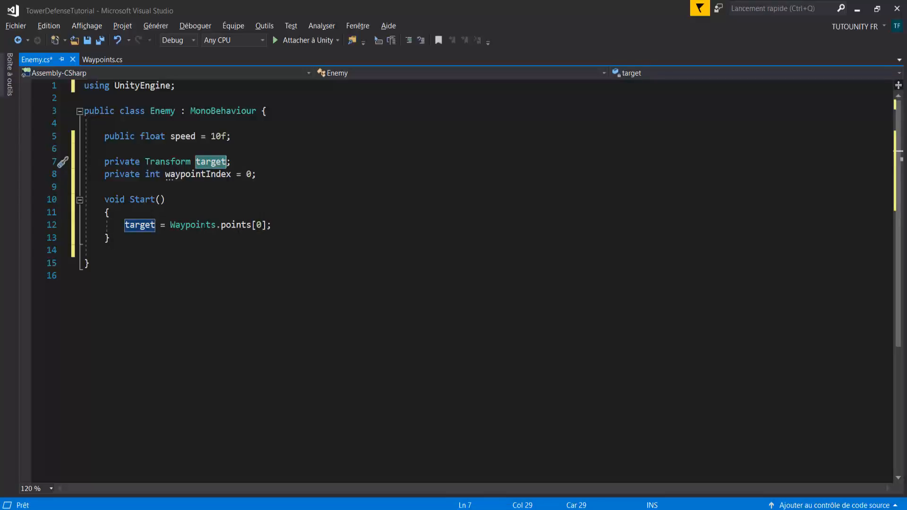
double_click(173, 226)
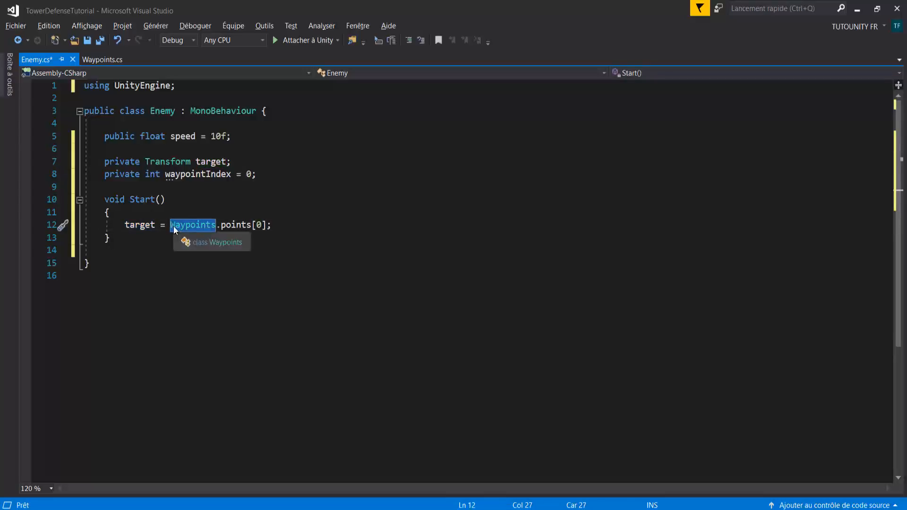
click(102, 60)
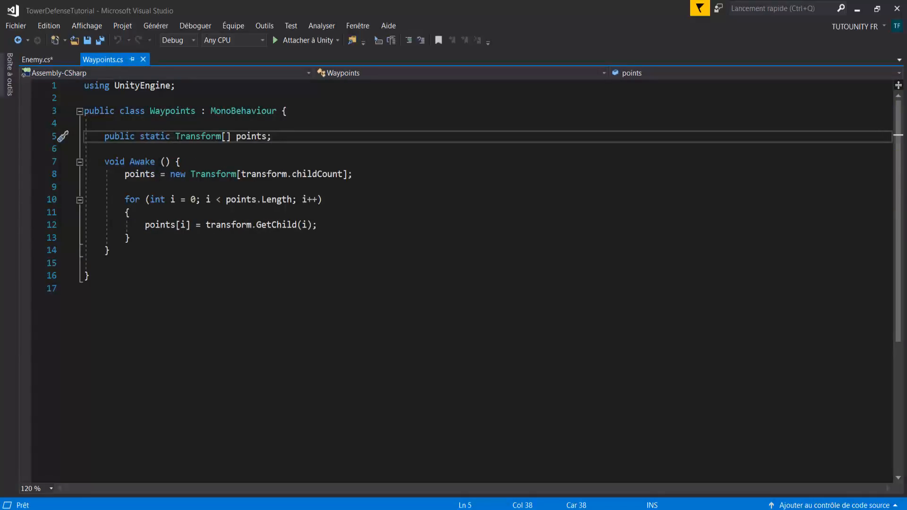
click(37, 60)
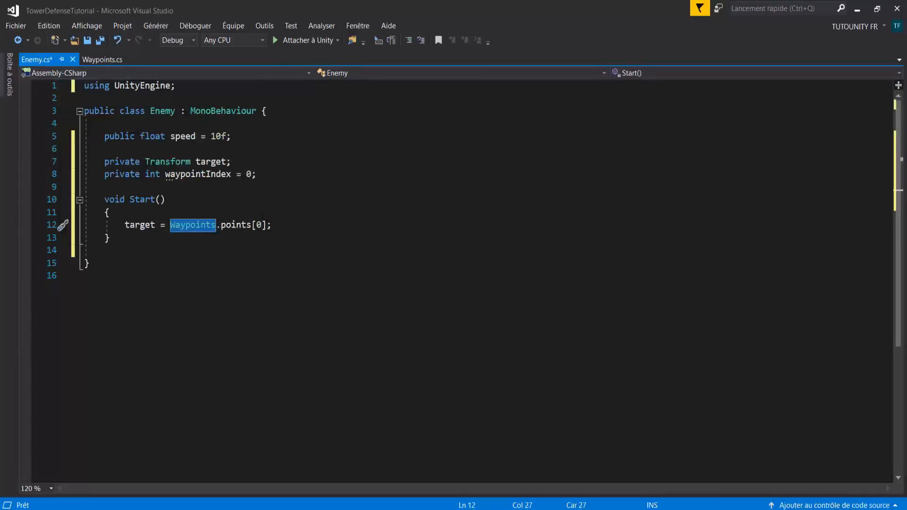
key(alt+Tab)
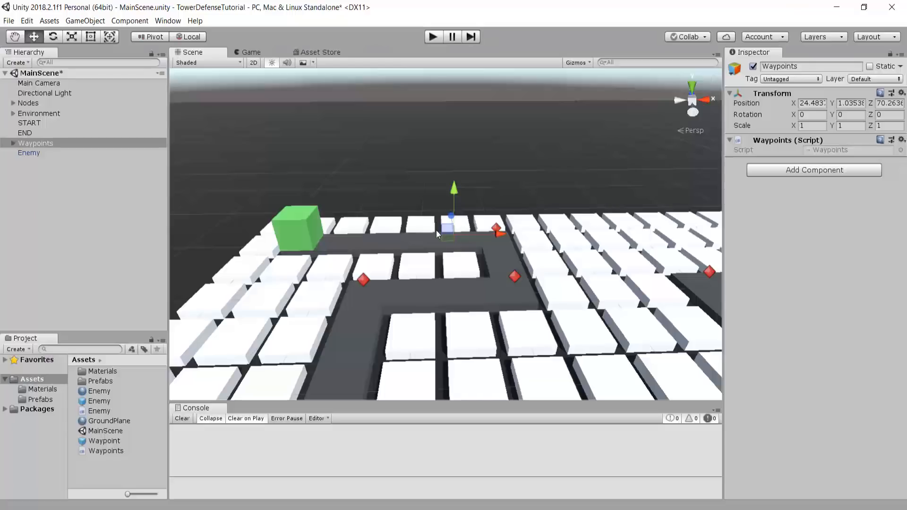
scroll(451, 269, up, 4)
click(540, 224)
scroll(543, 241, down, 2)
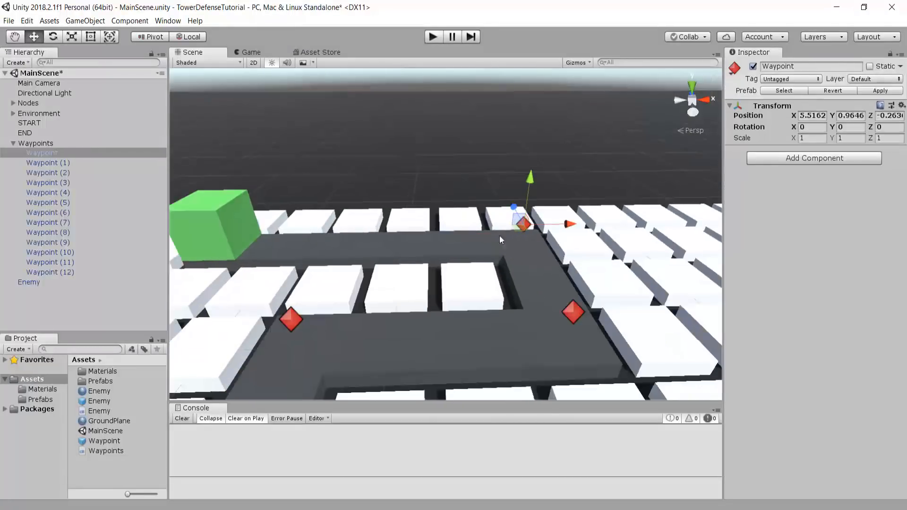
- Step through the waypoints in order along the whole path up to Waypoint (12), recheck the first few, and collapse the Waypoints group
scroll(542, 231, down, 2)
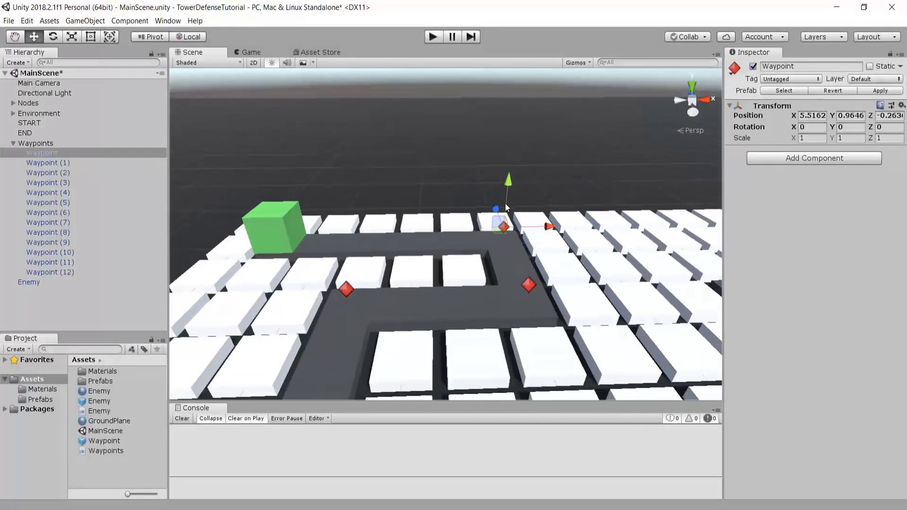
click(36, 143)
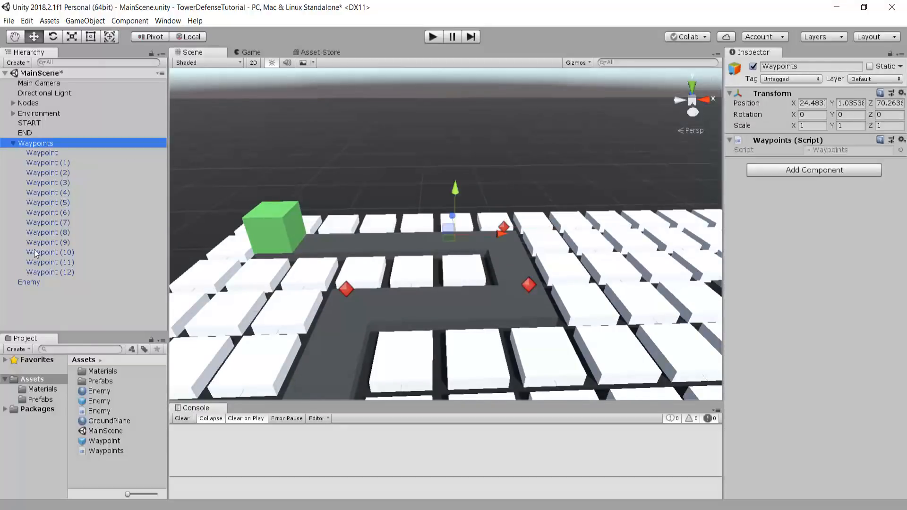
click(43, 152)
click(56, 163)
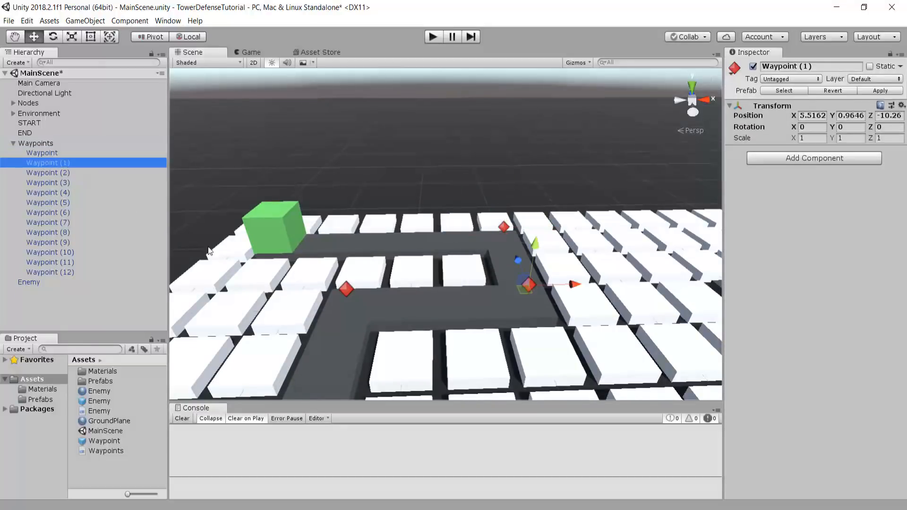
scroll(208, 247, down, 10)
middle_drag(335, 224, 305, 185)
scroll(305, 186, down, 3)
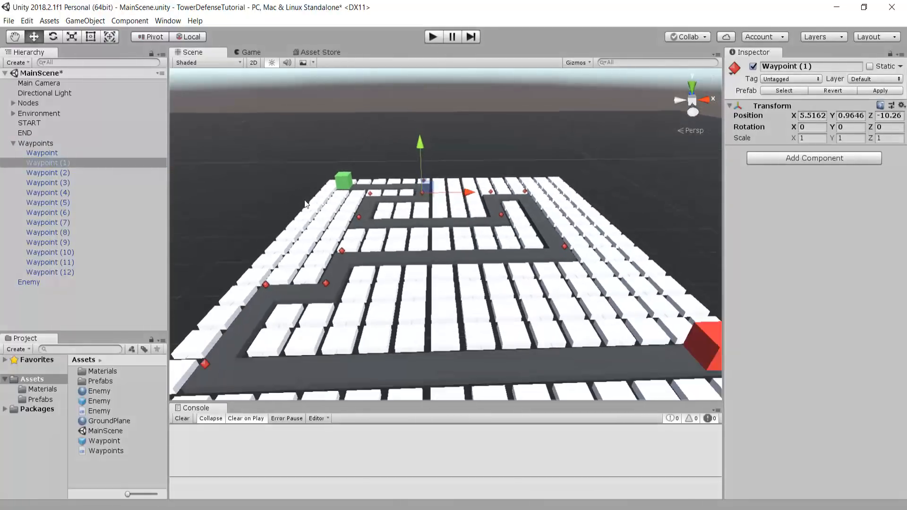
scroll(305, 203, down, 3)
click(69, 172)
key(Down)
key(Down)
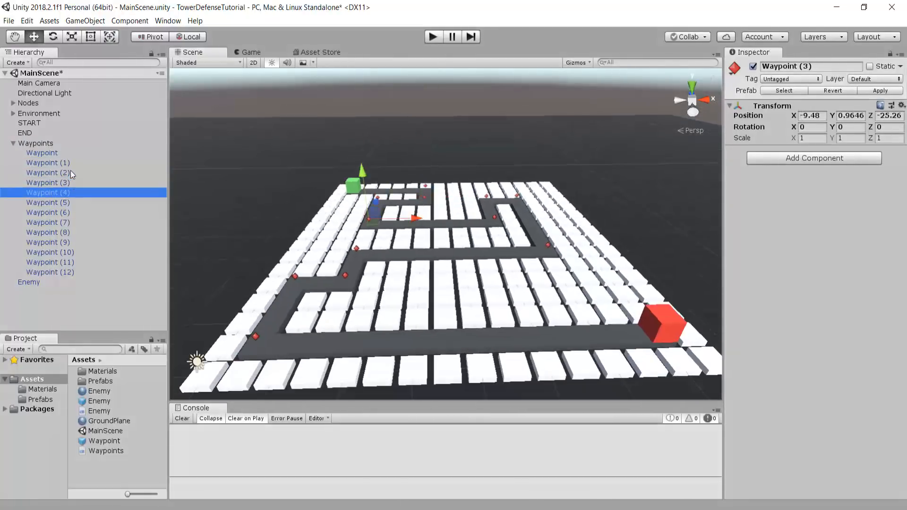
key(Down)
key(Down)
key(Down)
key(Down)
key(Down)
key(Down)
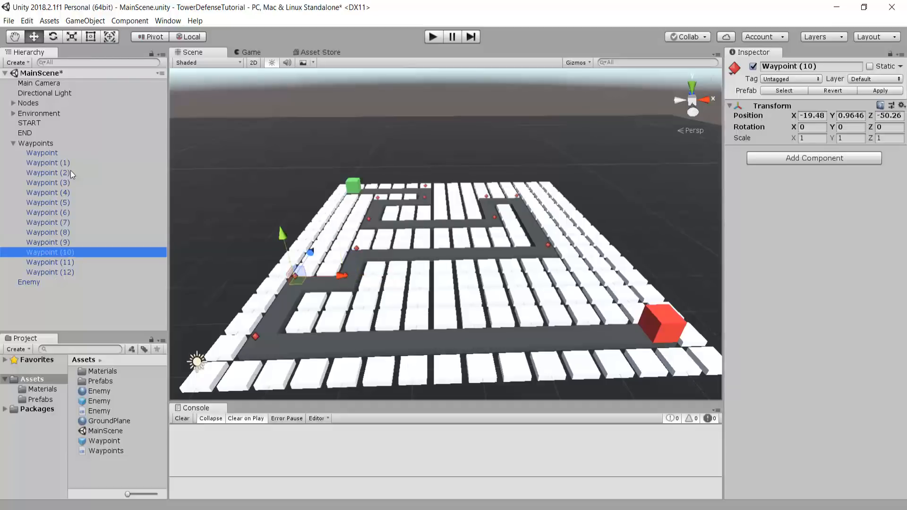
key(Down)
key(Down)
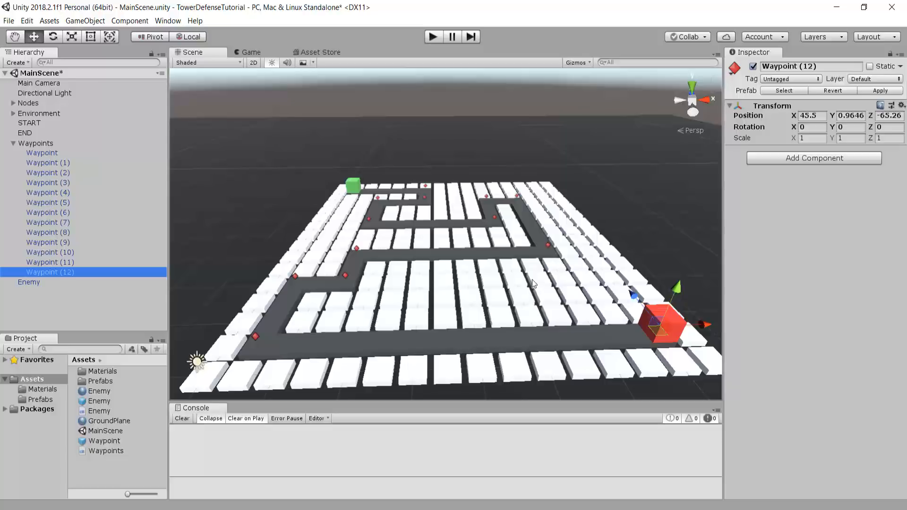
click(45, 154)
key(Down)
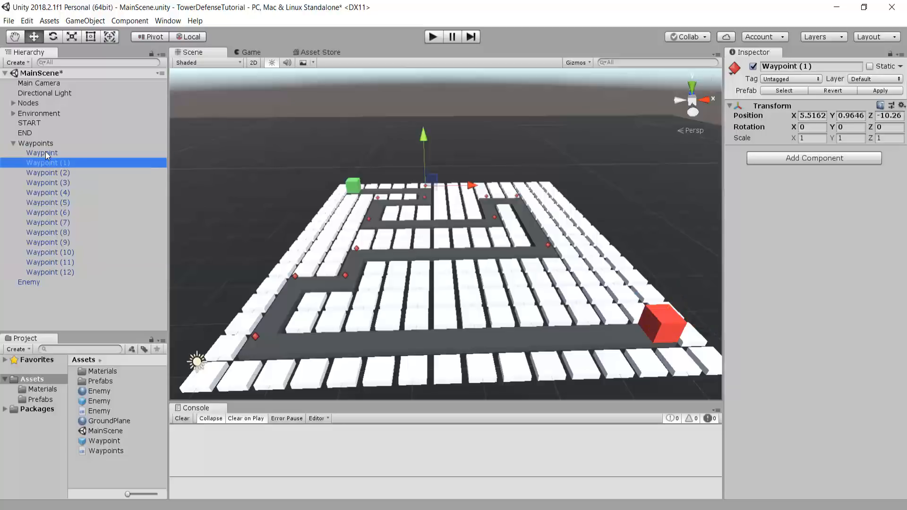
key(Down)
key(Down)
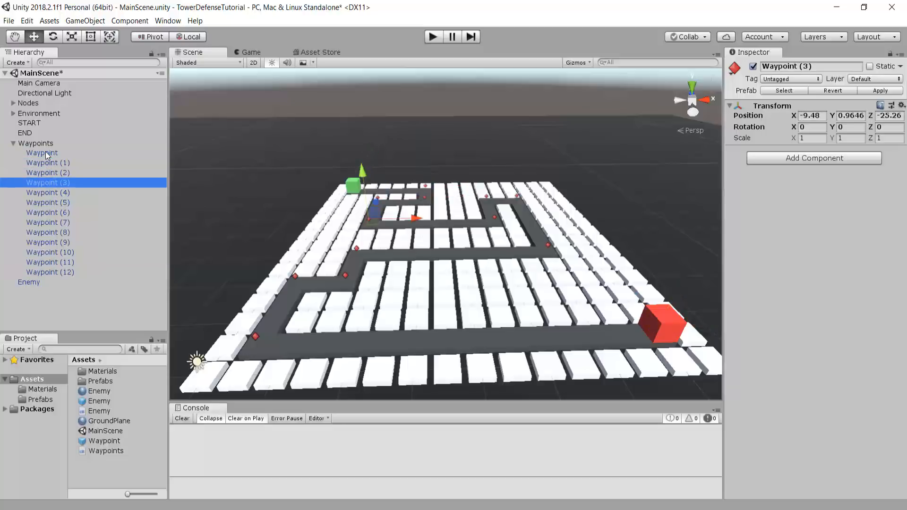
click(13, 143)
- Switch to Visual Studio and add an empty private void Update() method below Start in the Enemy class
click(330, 509)
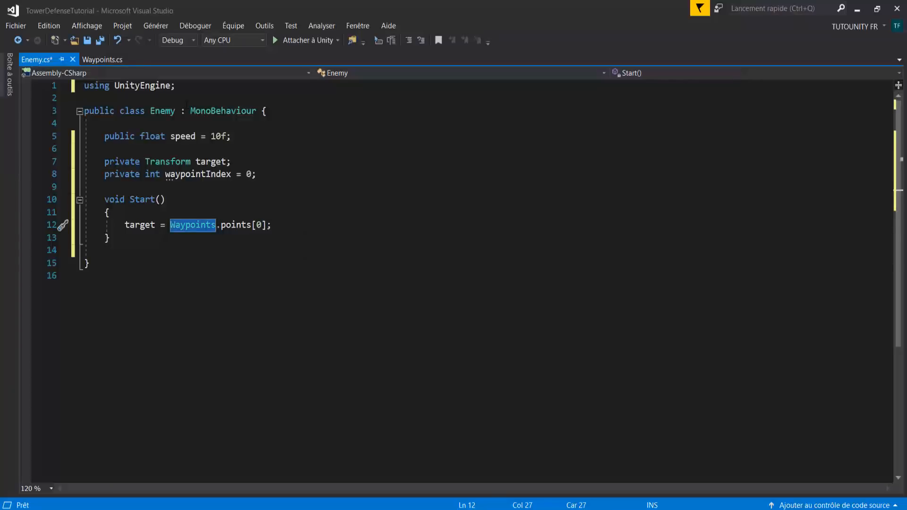
click(329, 239)
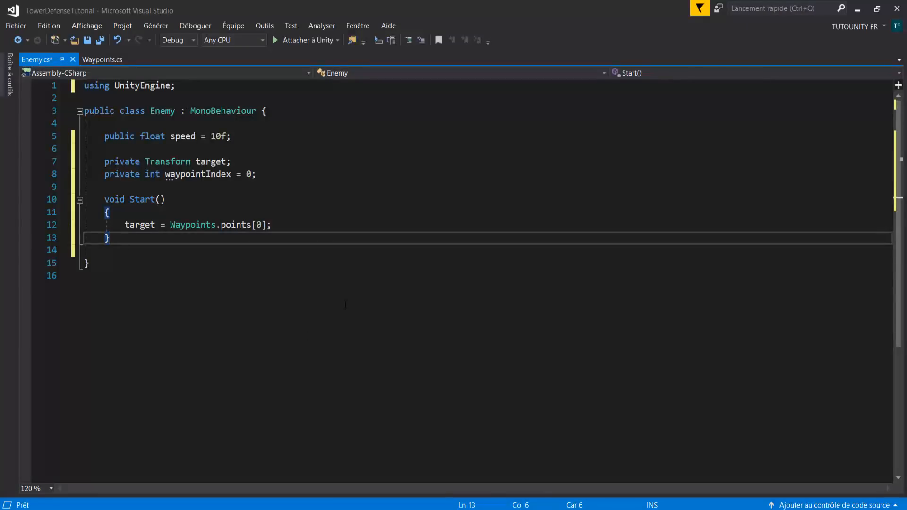
key(Return)
key(Return)
text(void )
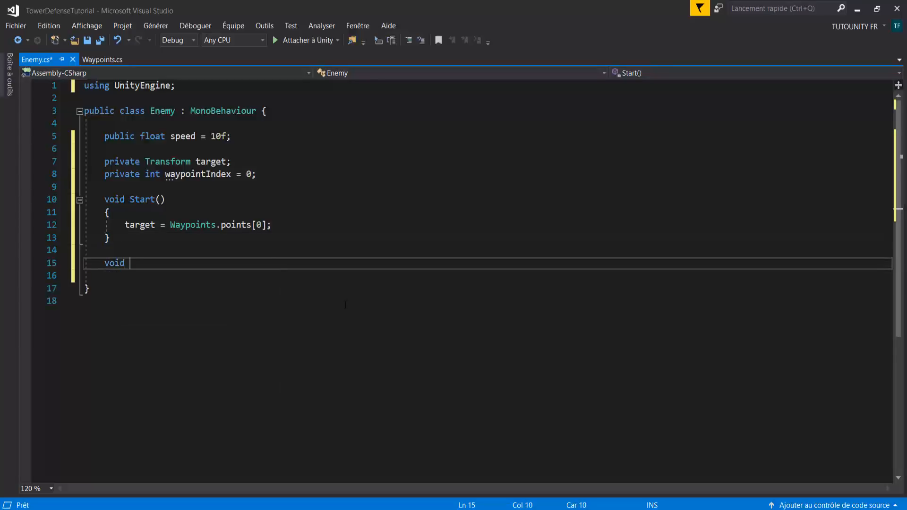
text(Updat)
key(Tab)
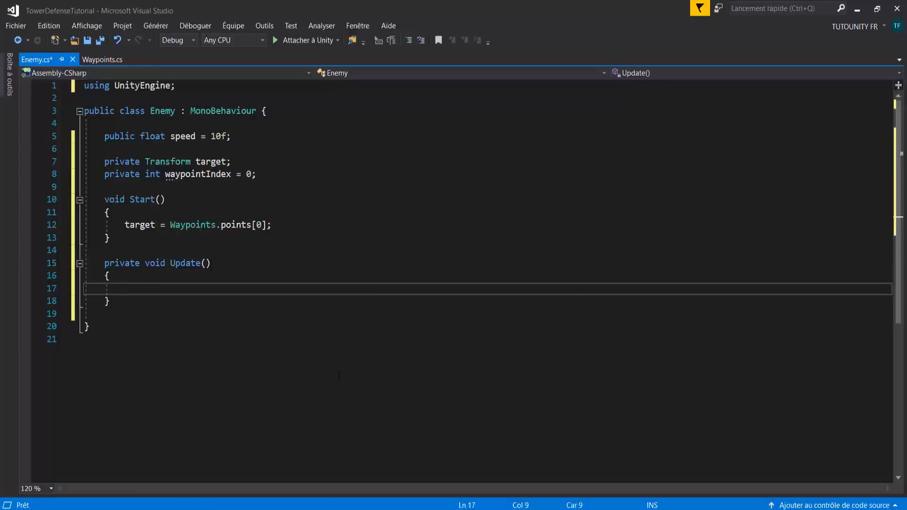
- In Update, declare the movement direction with Vector3 dir = target.position - transform.position;
text(Vectr)
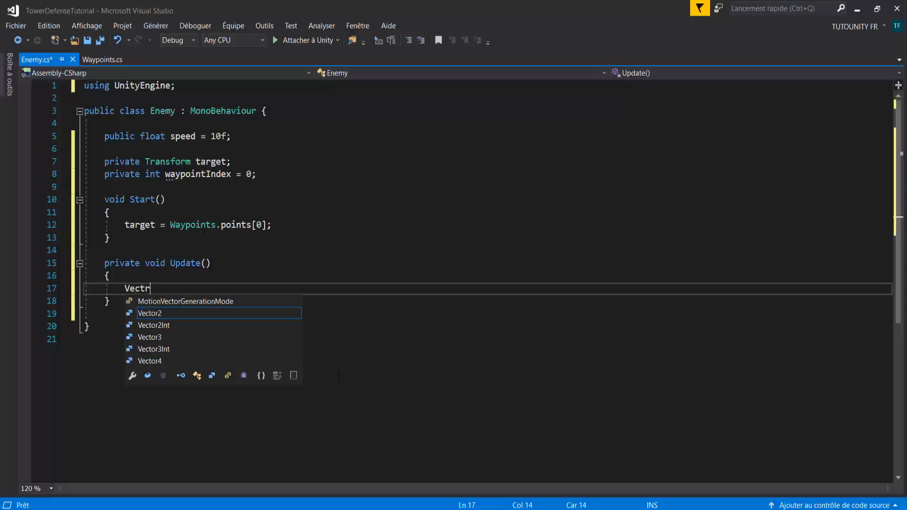
key(BackSpace)
text(or2)
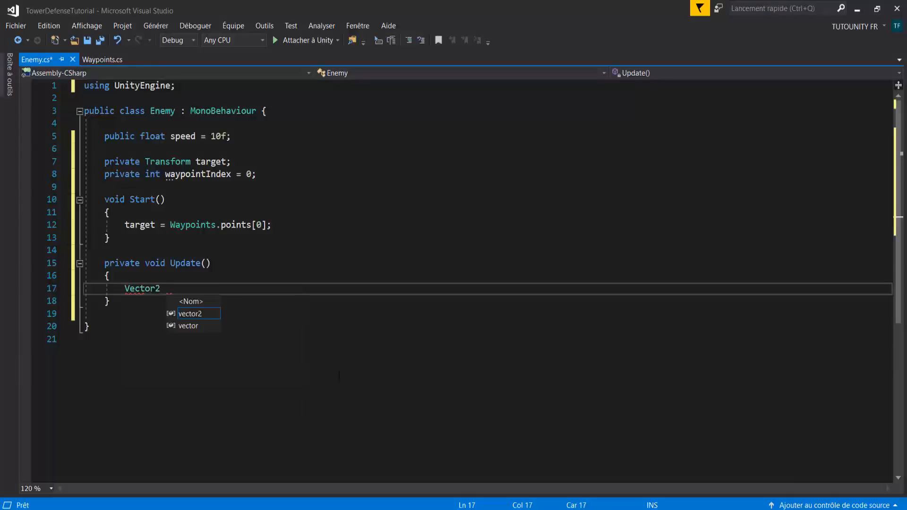
key(BackSpace)
key(BackSpace)
text(3 dir =)
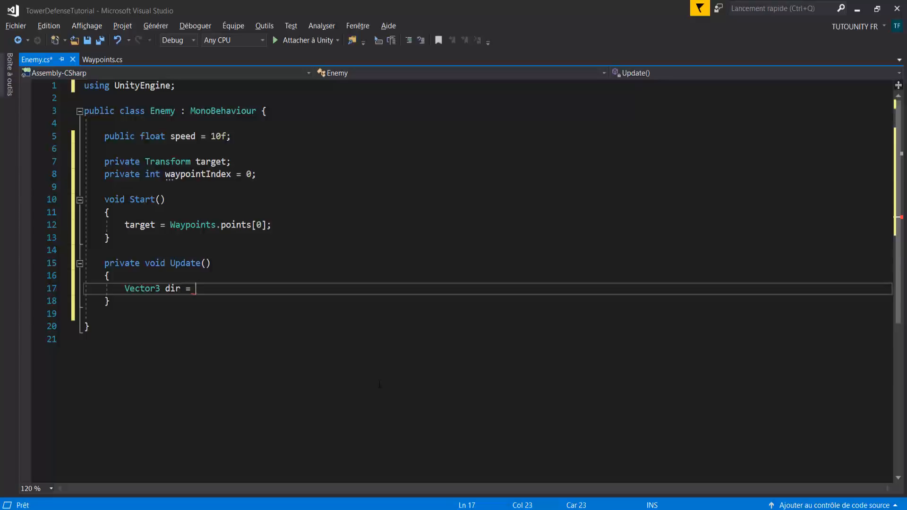
text(target.)
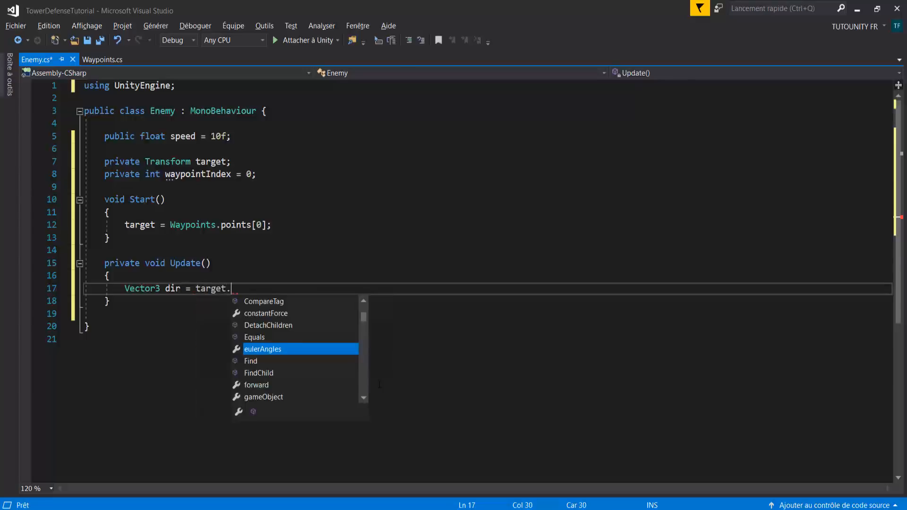
text(position - trans)
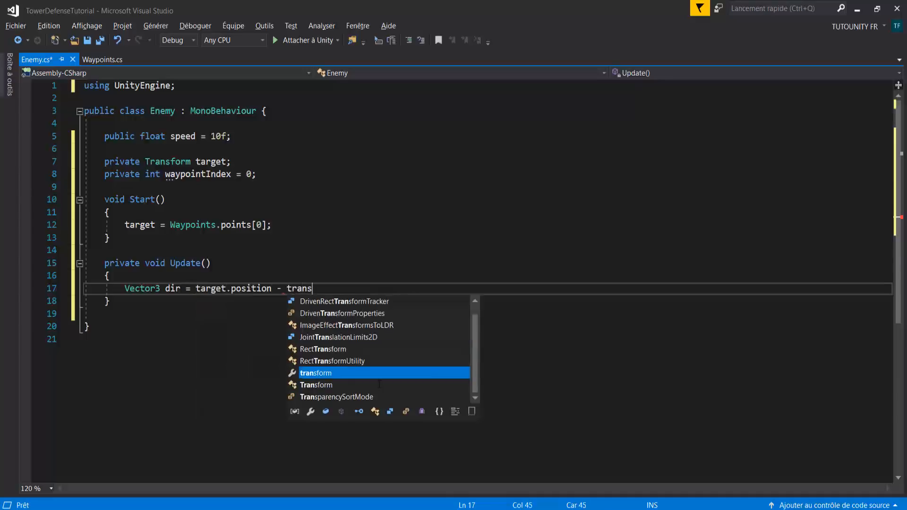
key(Tab)
text(.posi)
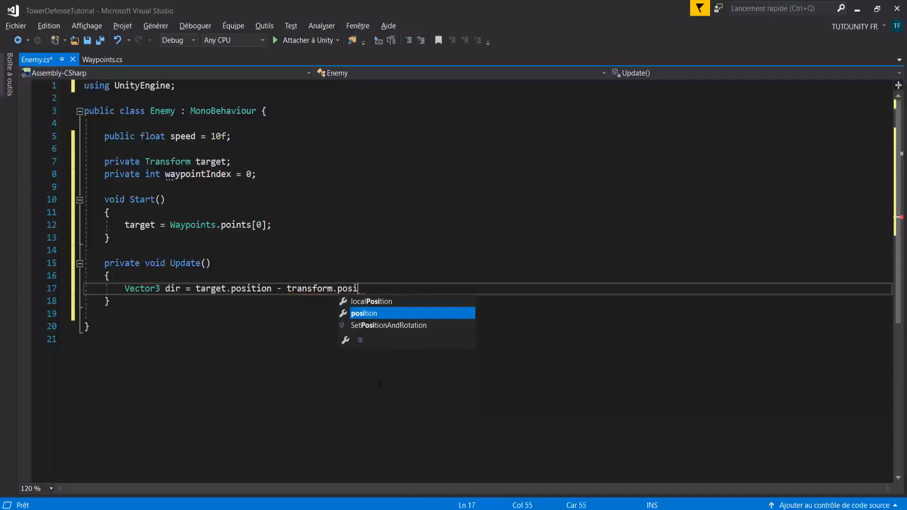
key(Tab)
text(;)
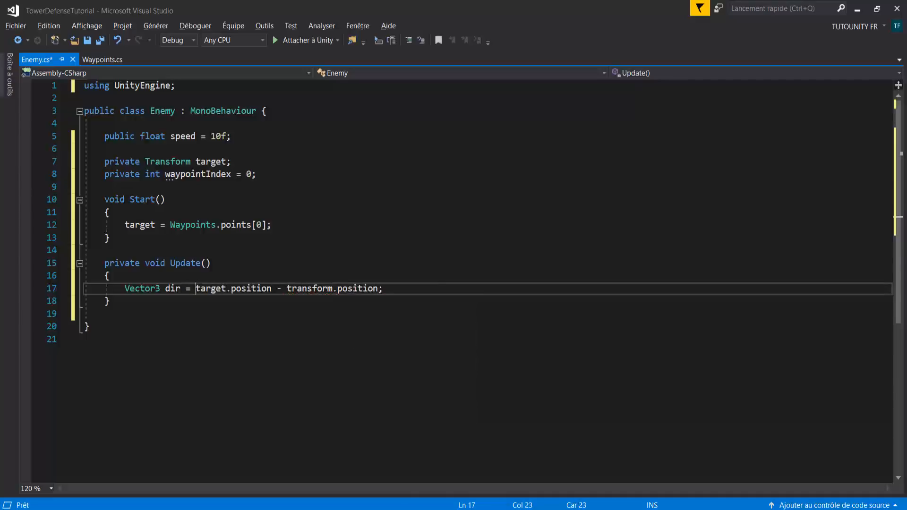
drag(196, 289, 378, 288)
click(384, 289)
drag(121, 289, 389, 284)
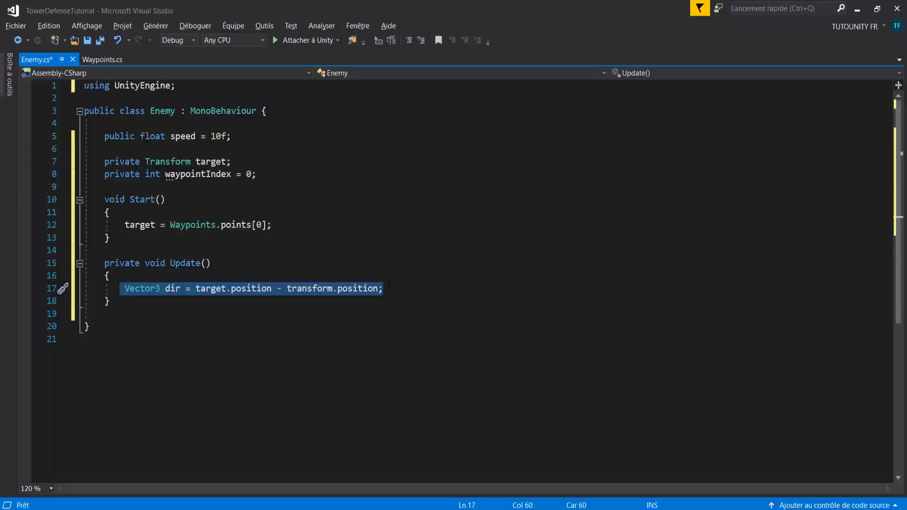
- Below the dir declaration in Update, add the movement call transform.Translate(dir);
click(389, 286)
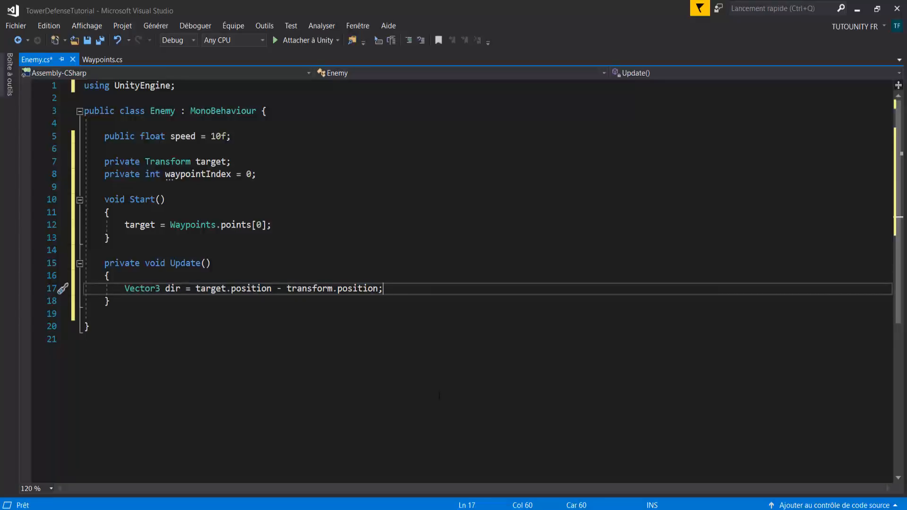
key(Return)
text(transf)
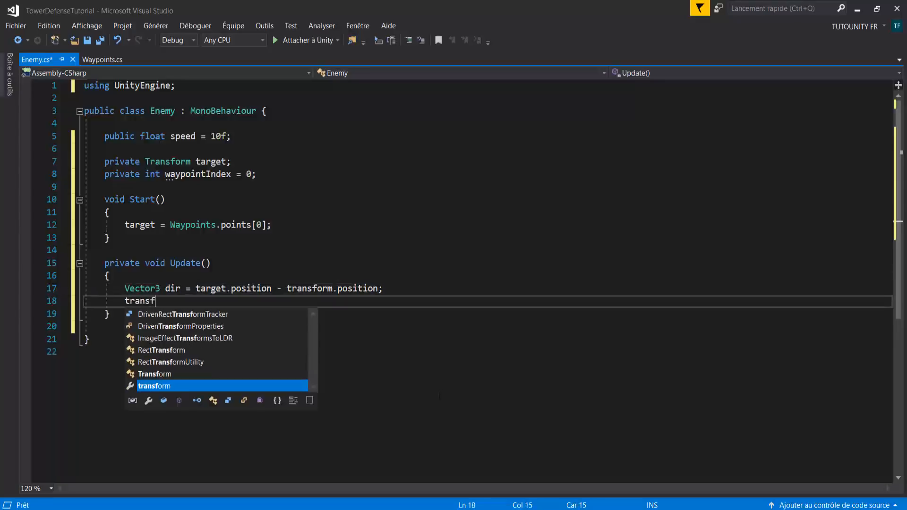
key(Tab)
text(.trans)
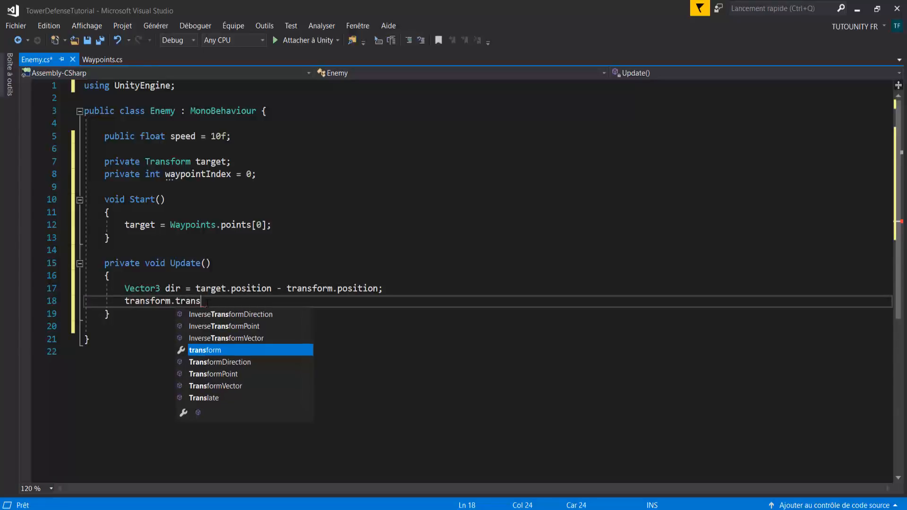
key(Down)
key(Down)
key(Down)
key(Down)
key(Tab)
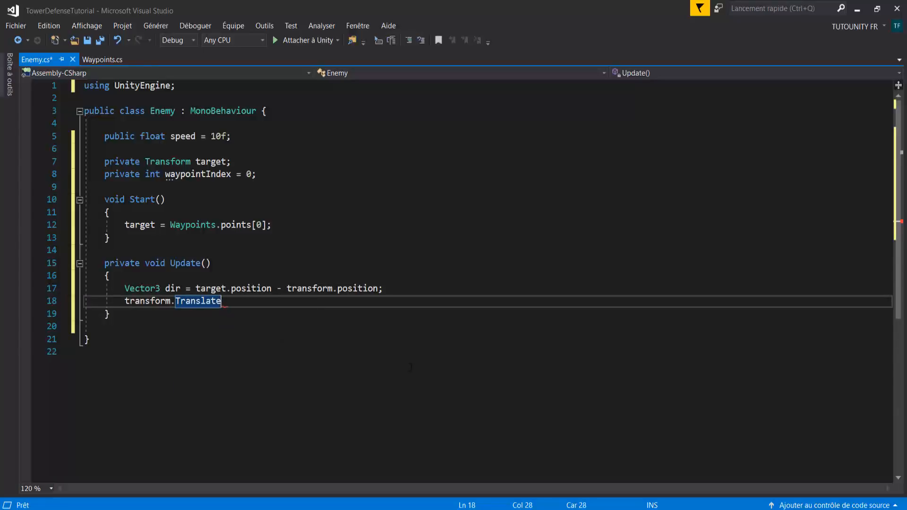
text(()
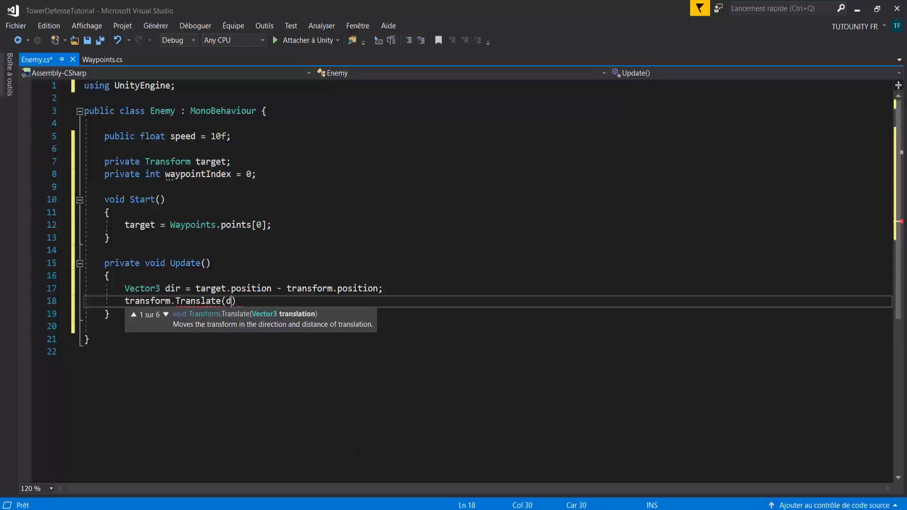
text(dir)
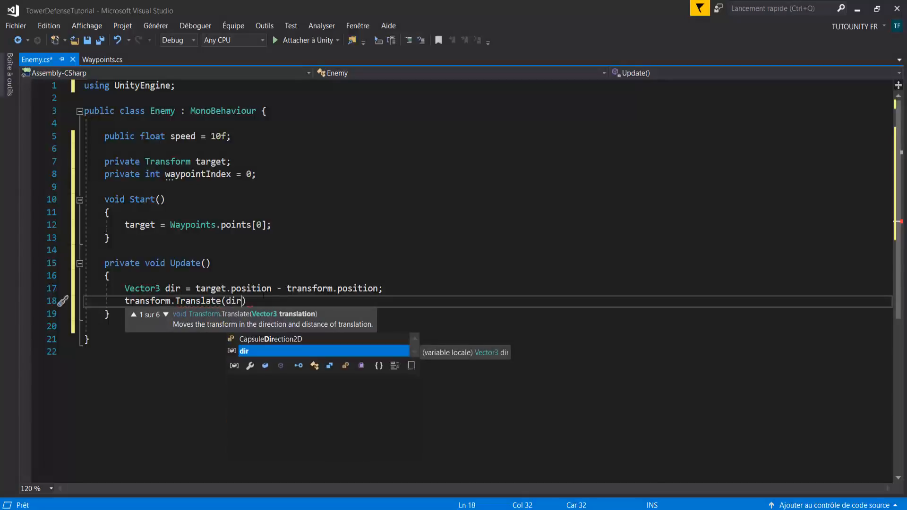
text();)
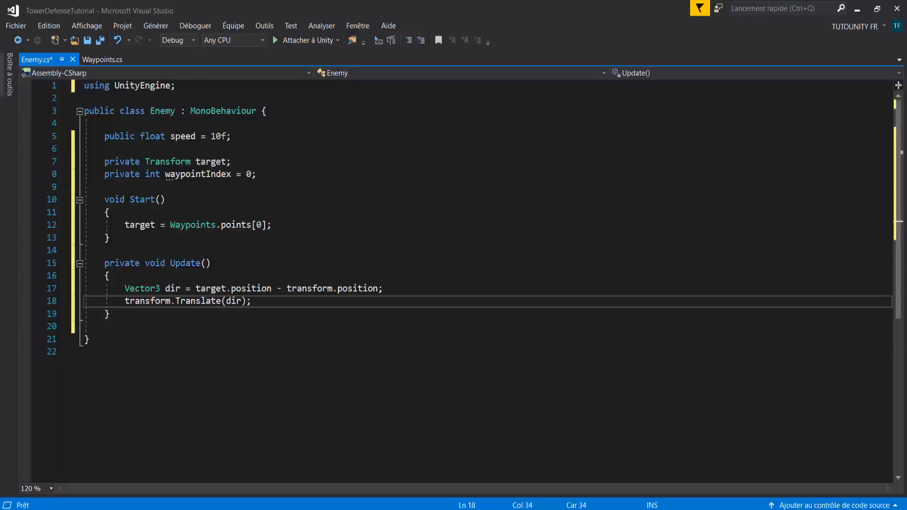
- Extend the Translate argument in Update to dir.normalized * speed * Time.deltaTime
key(Left)
key(Left)
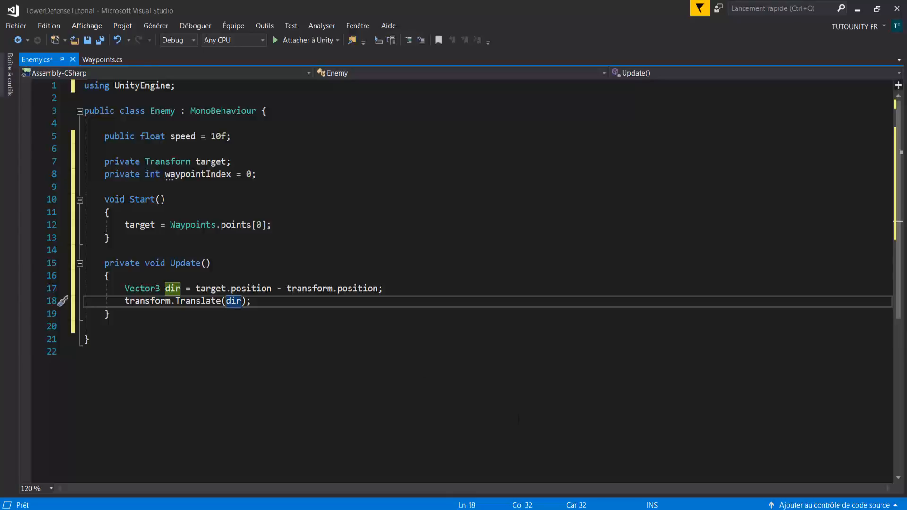
text(.normalized)
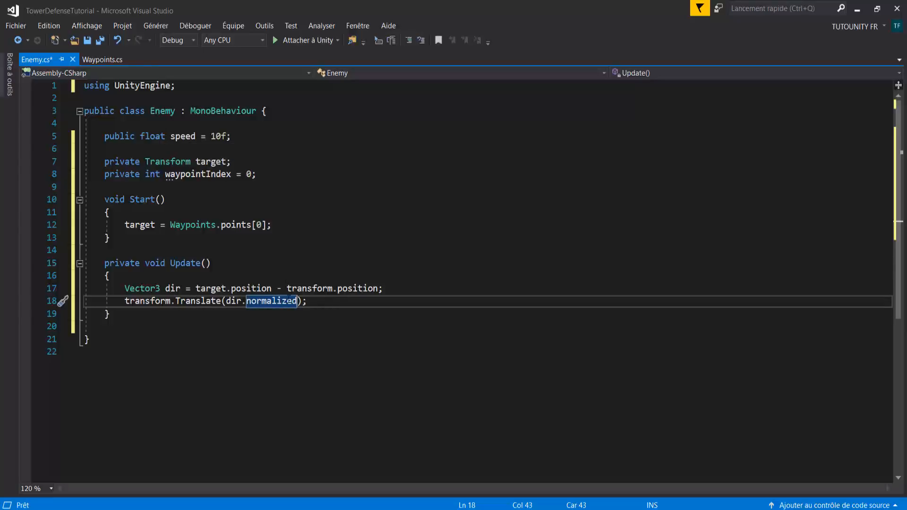
text(* speed)
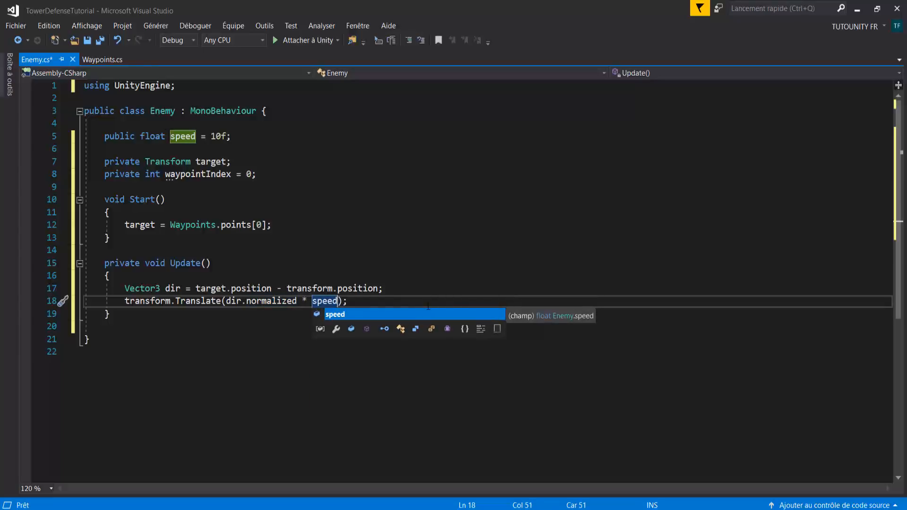
text( * tim)
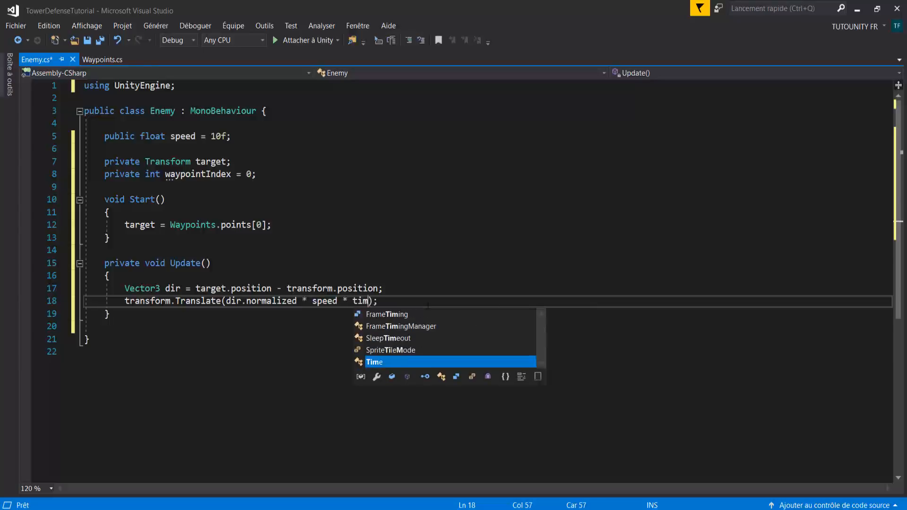
text(e.det)
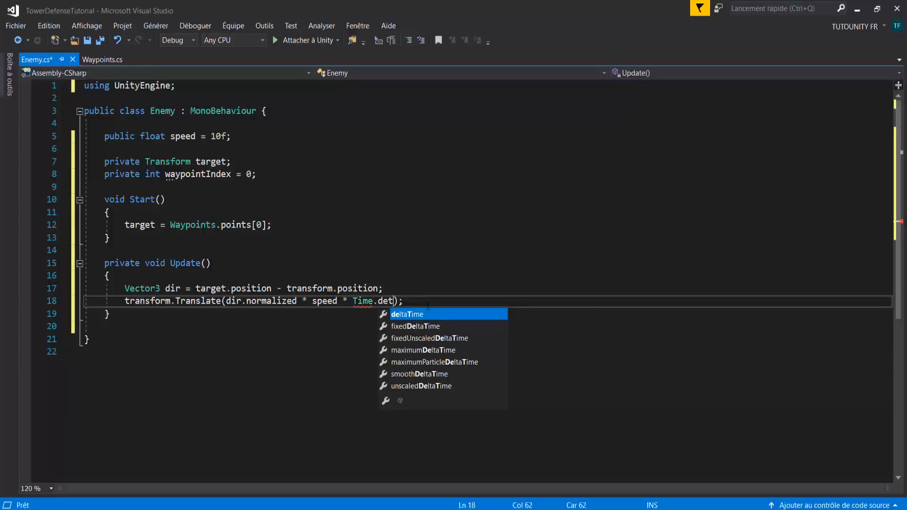
key(Tab)
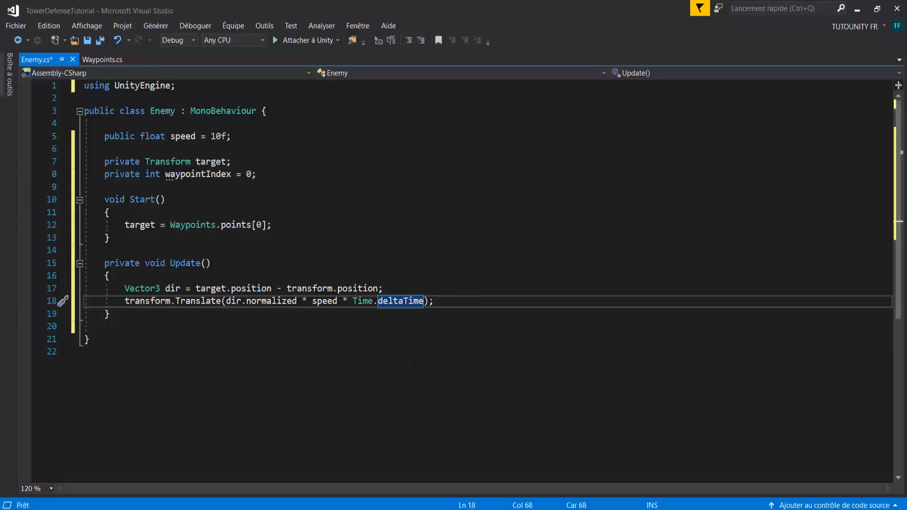
- Add Space.World as the second argument of the Translate call and save Enemy.cs
text(, )
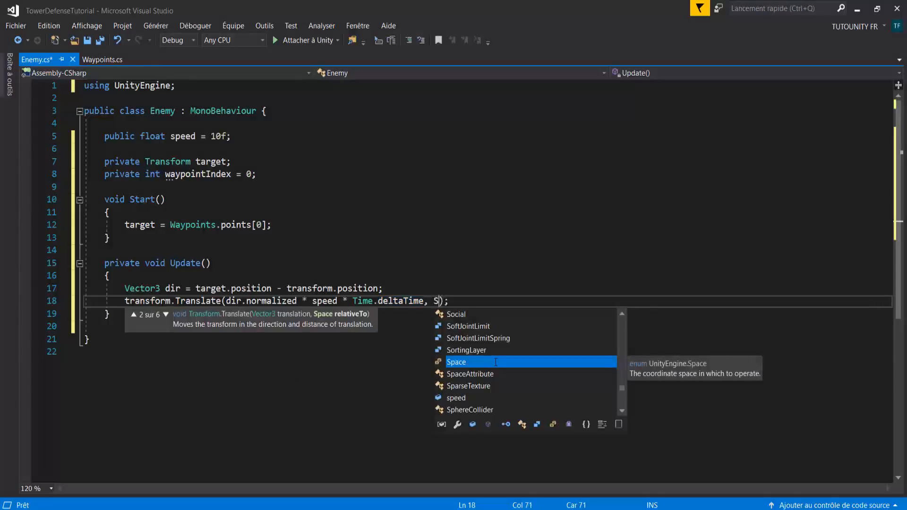
text(Space.W)
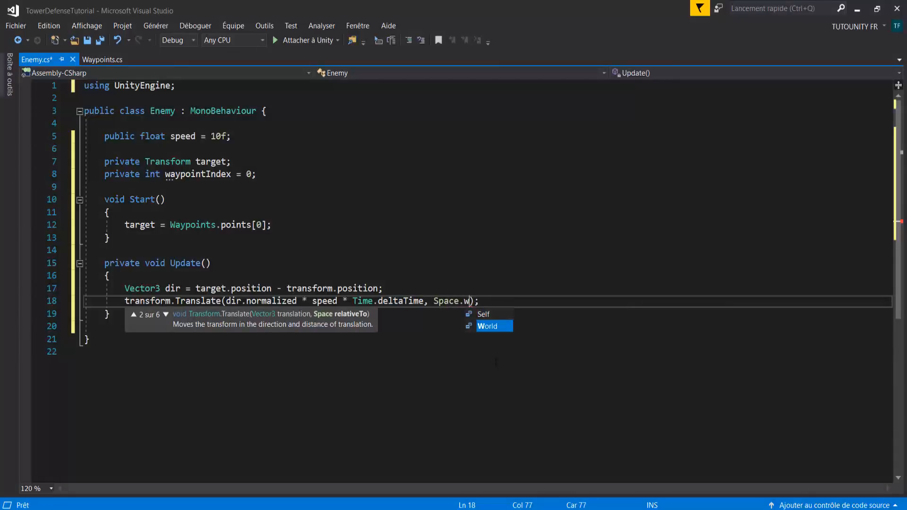
key(Tab)
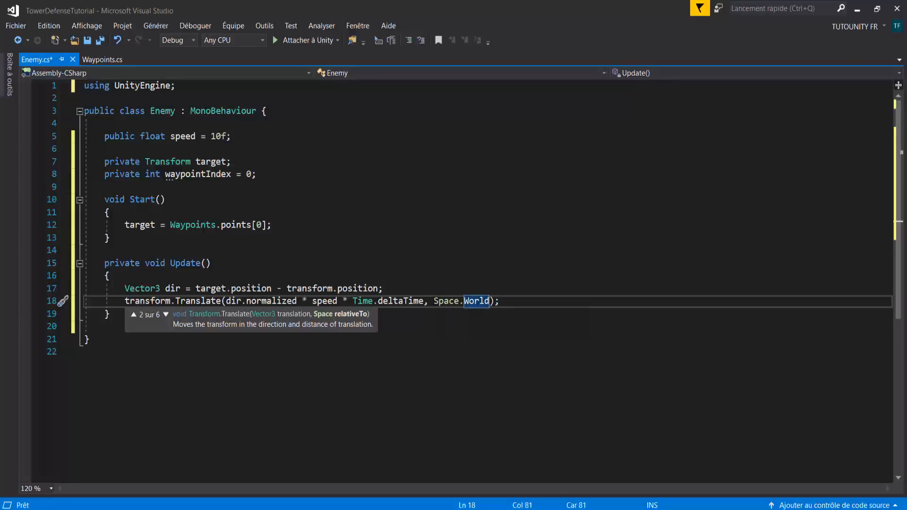
drag(434, 302, 490, 301)
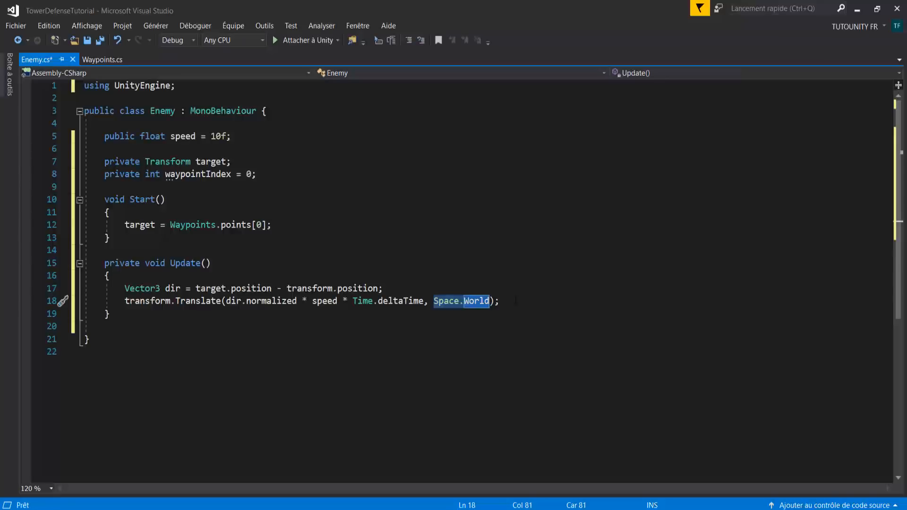
click(515, 301)
key(ctrl+s)
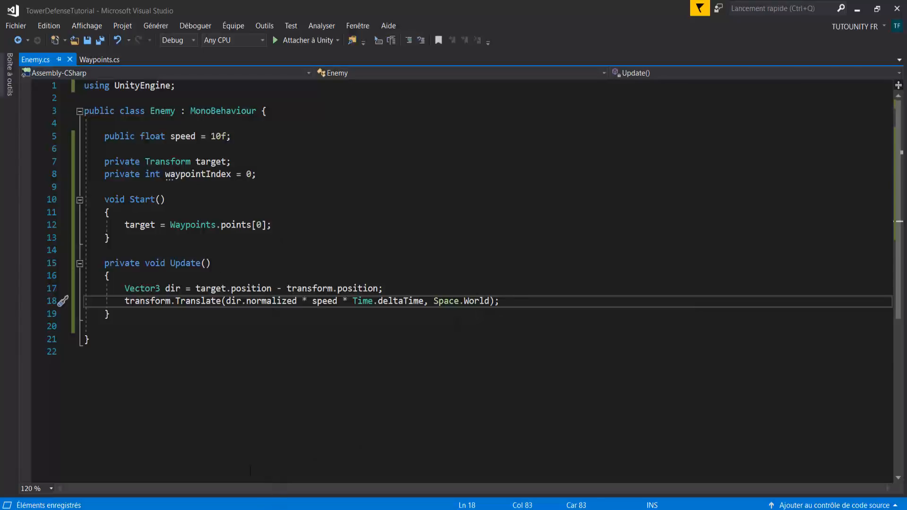
- Switch to Unity, select the Enemy object and play the scene to check its movement towards the first waypoint
key(alt+Tab)
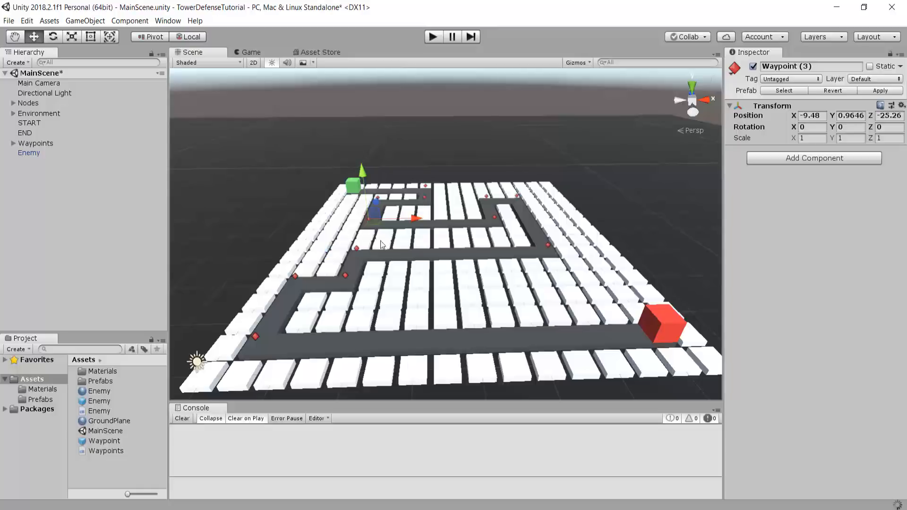
middle_drag(455, 243, 496, 269)
scroll(496, 270, up, 5)
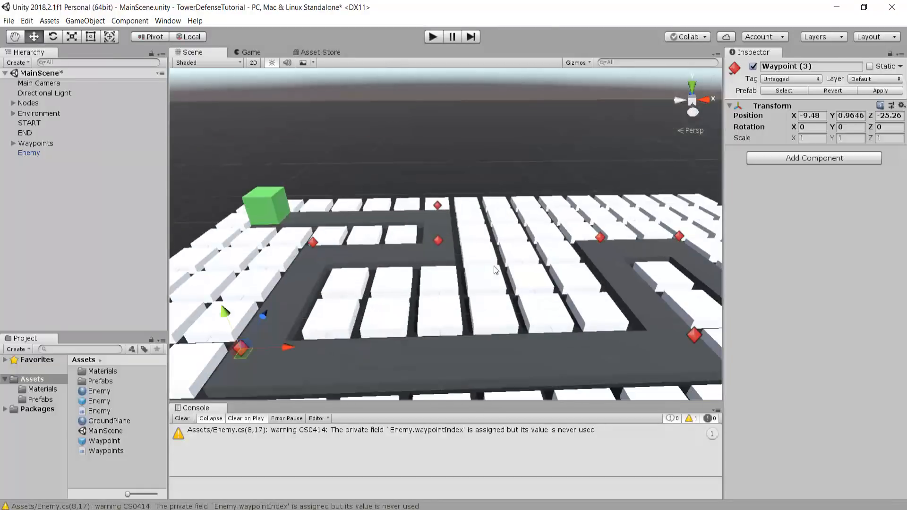
right_drag(496, 269, 407, 388)
scroll(406, 388, down, 3)
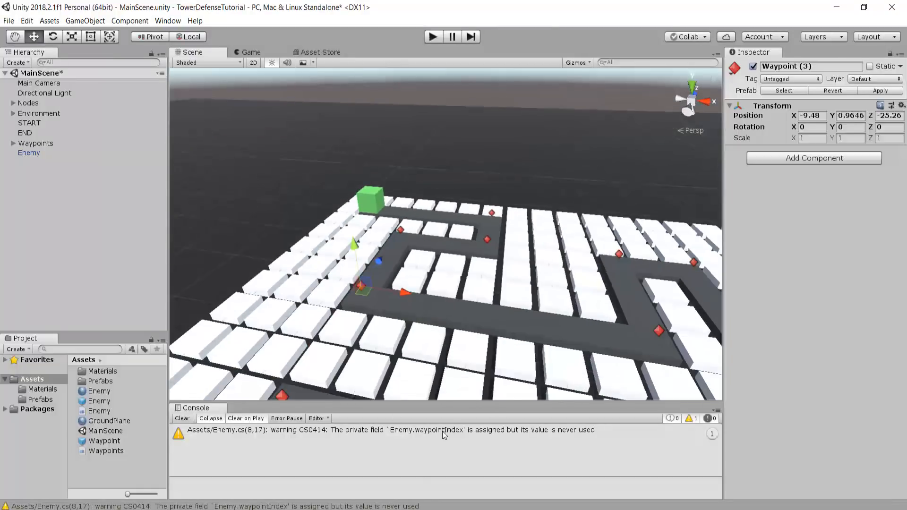
scroll(477, 259, up, 5)
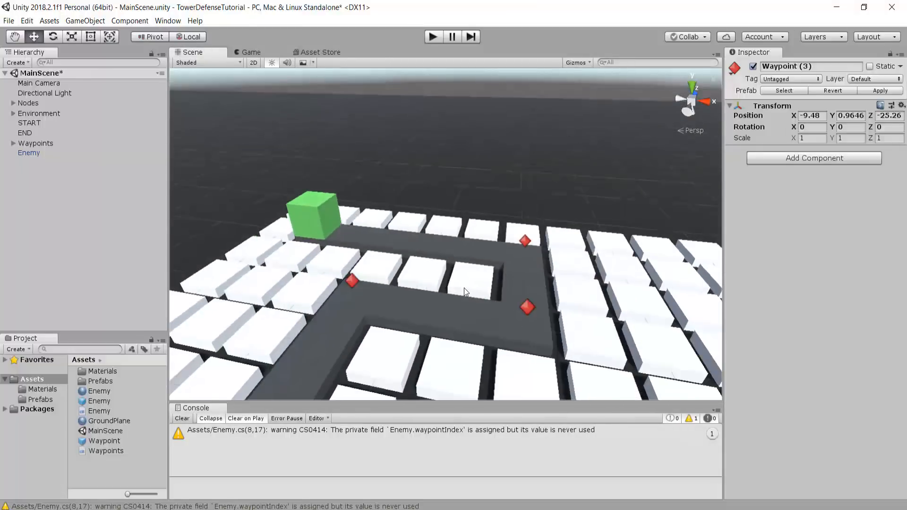
scroll(464, 288, down, 3)
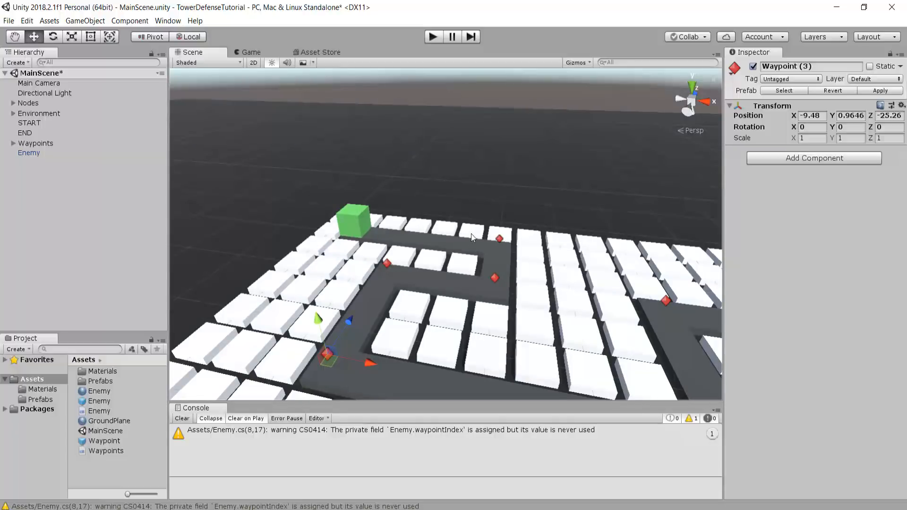
click(40, 154)
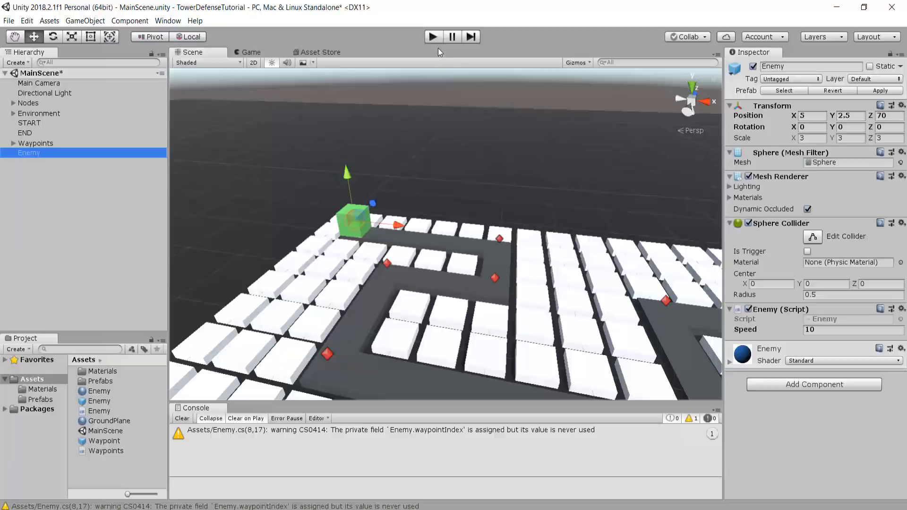
click(433, 37)
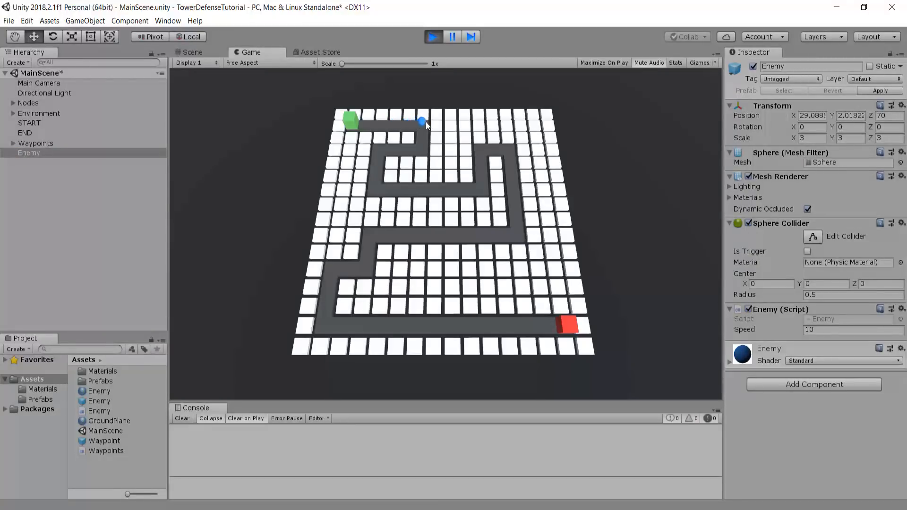
click(204, 52)
key(f)
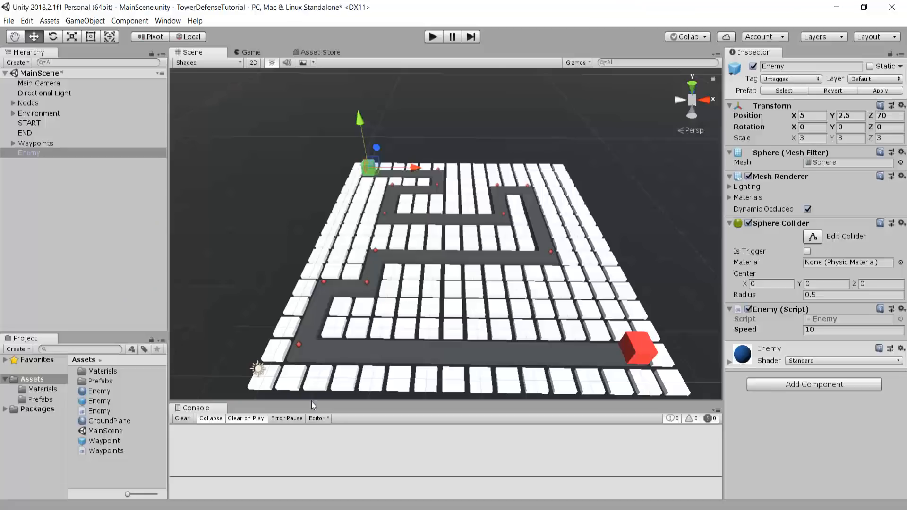
- Play the scene again and examine the Enemy up close in the Scene view where it reaches the first waypoint
scroll(398, 166, up, 5)
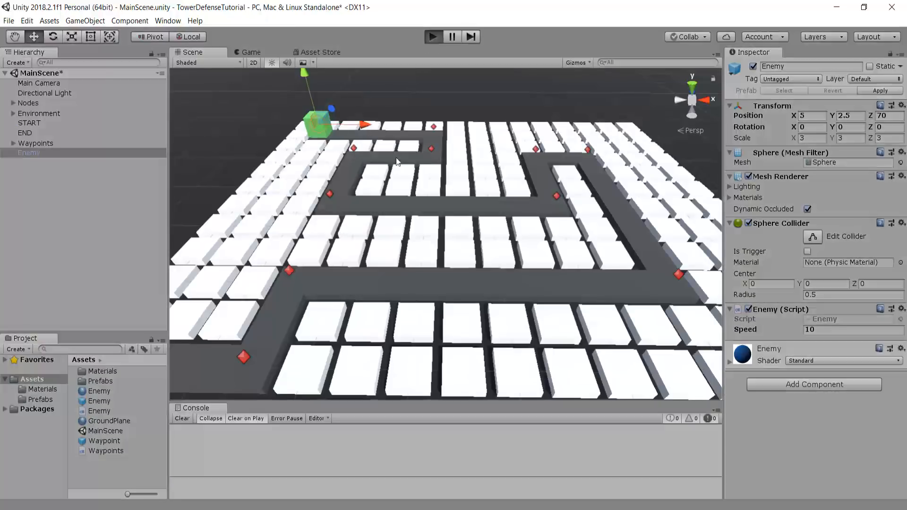
key(ctrl+p)
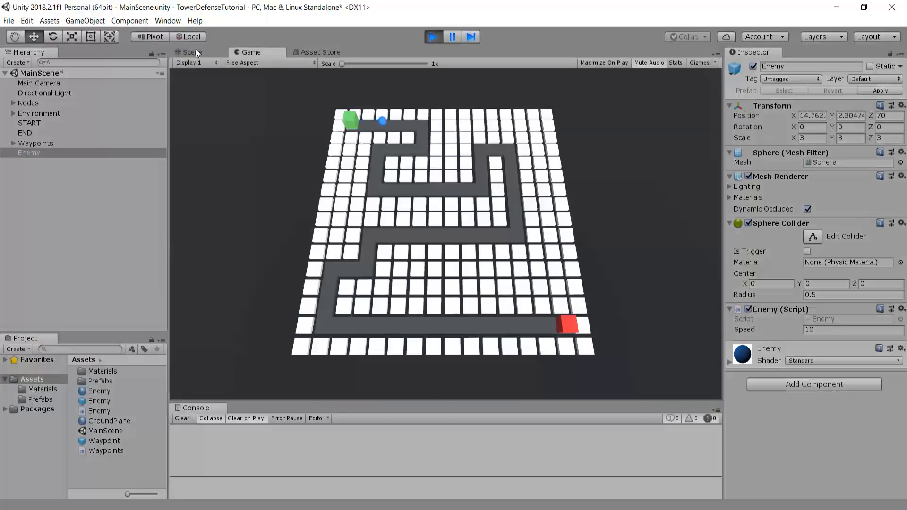
click(193, 51)
right_drag(451, 137, 225, 279)
scroll(469, 84, up, 5)
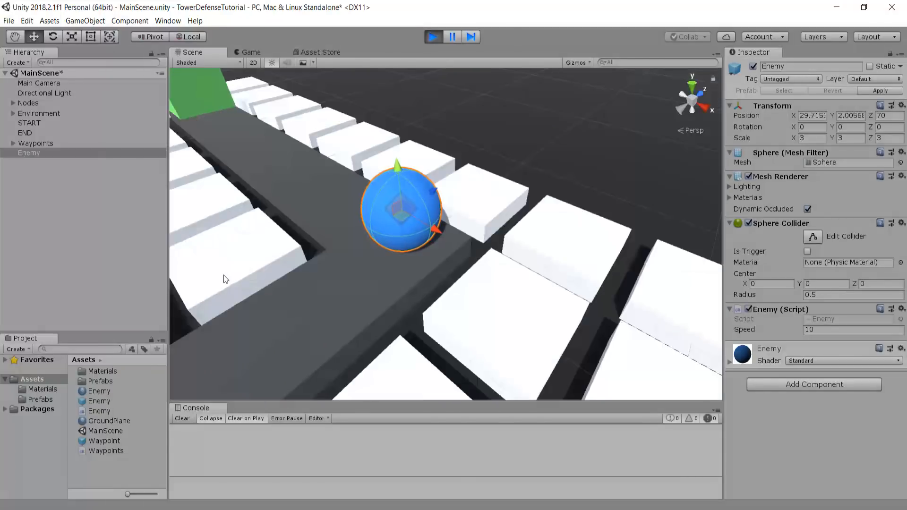
middle_drag(434, 195, 462, 191)
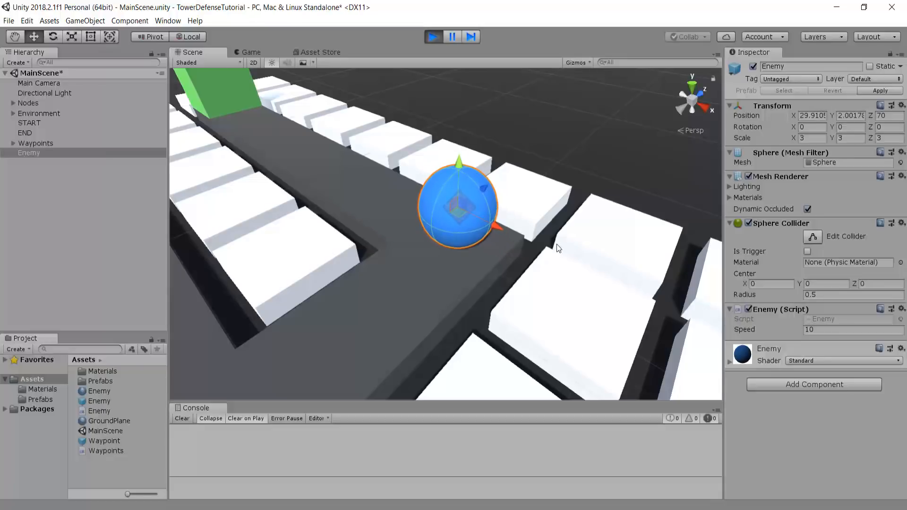
right_drag(396, 160, 393, 135)
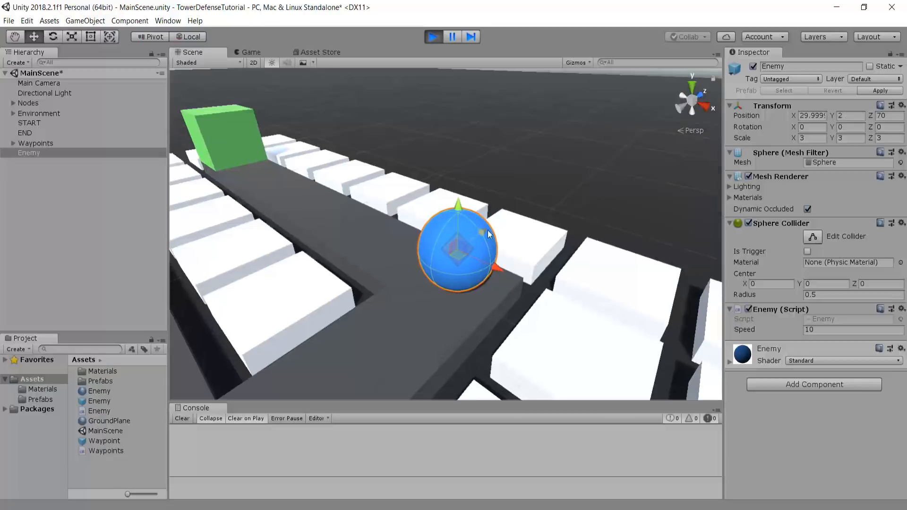
middle_drag(491, 230, 479, 224)
scroll(478, 223, up, 5)
scroll(426, 265, down, 5)
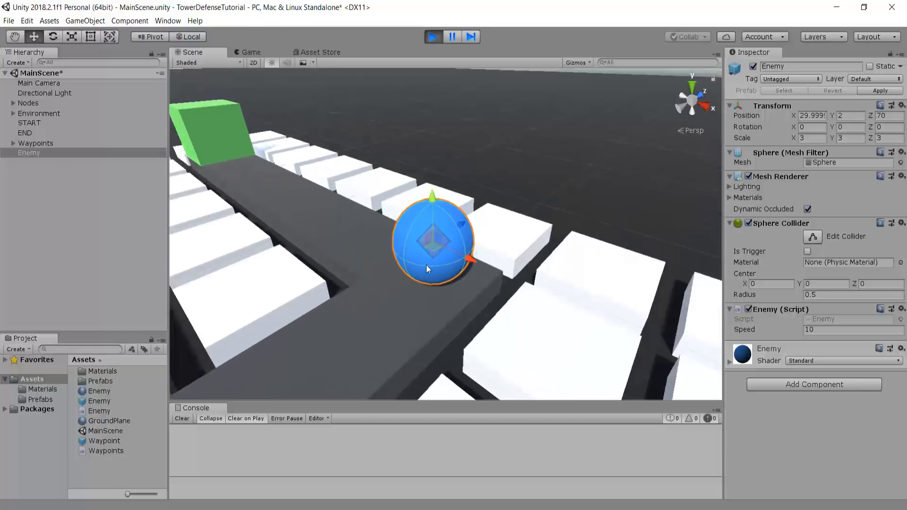
- Widen the Inspector to read the Enemy's full Position values while the game runs
drag(722, 204, 655, 209)
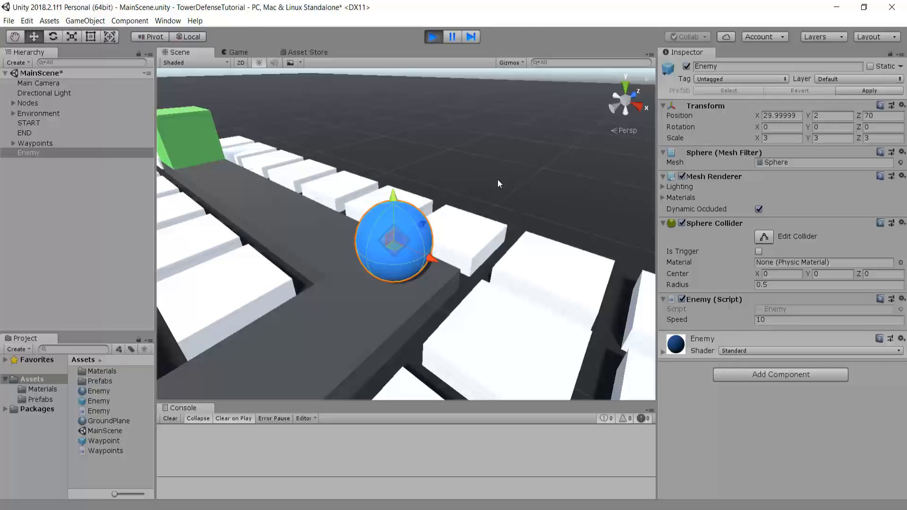
scroll(478, 267, down, 10)
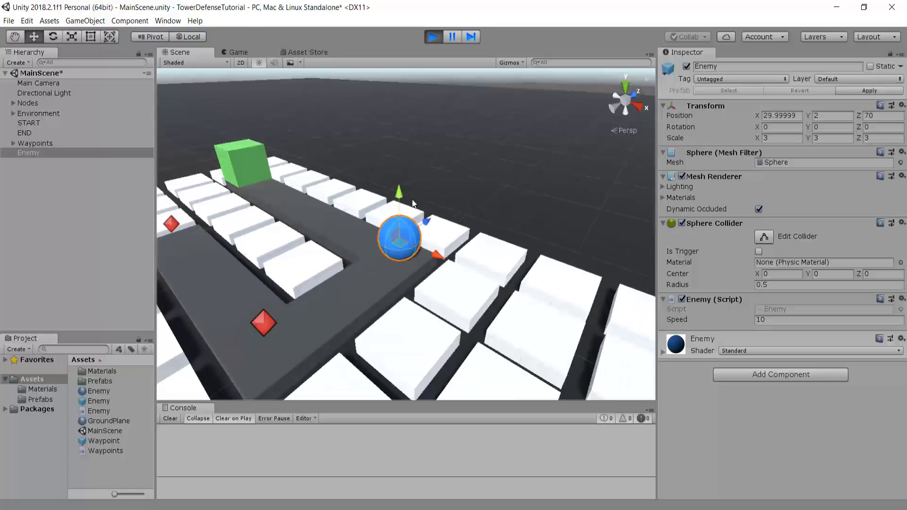
scroll(505, 192, up, 3)
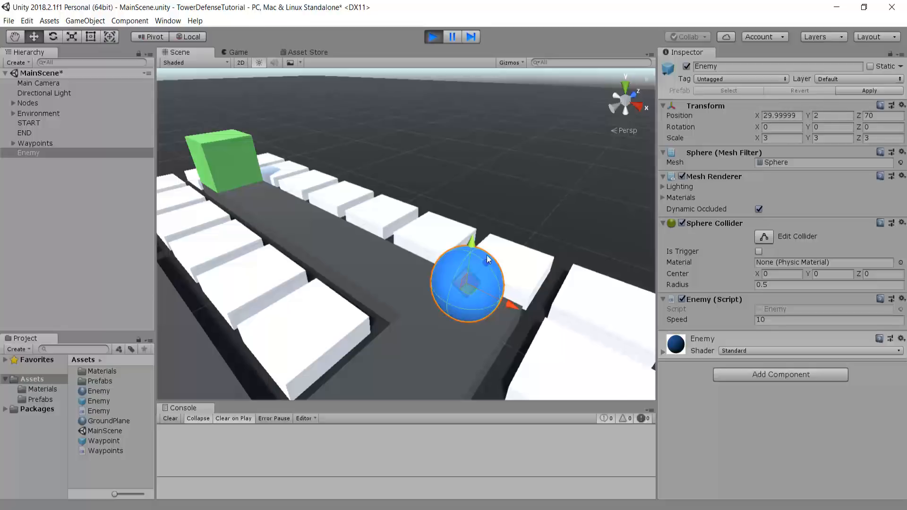
- Stop the test run, restore the Scene view to perspective and examine the waypoints around the first path corner
right_drag(487, 259, 489, 269)
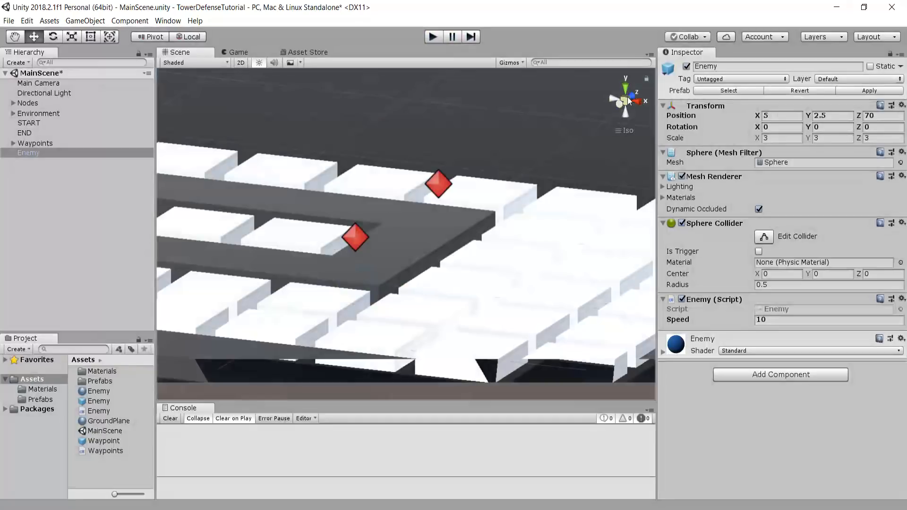
click(627, 99)
right_drag(467, 171, 429, 189)
scroll(428, 191, down, 2)
middle_drag(426, 194, 413, 228)
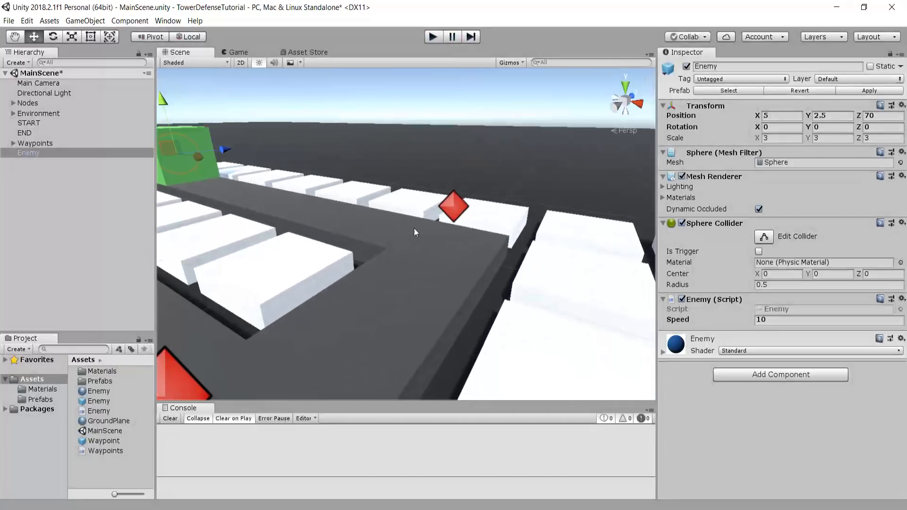
scroll(466, 190, down, 3)
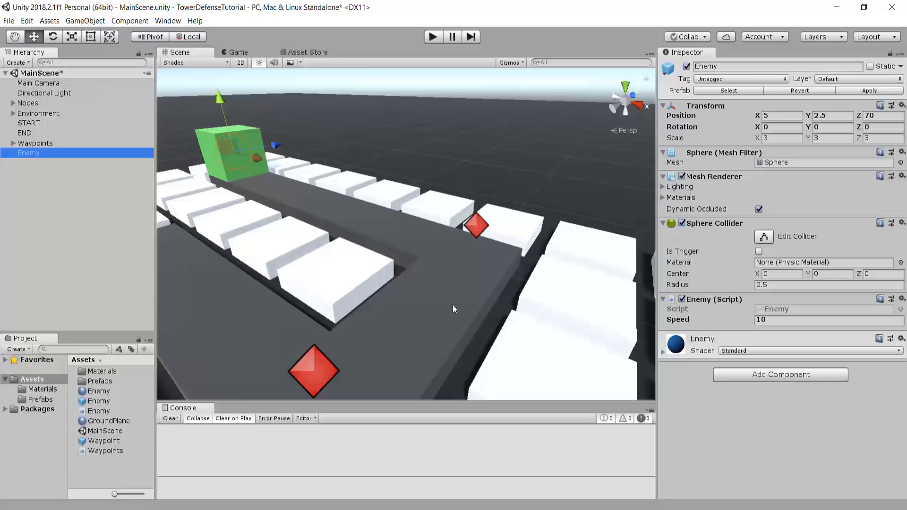
scroll(453, 305, down, 10)
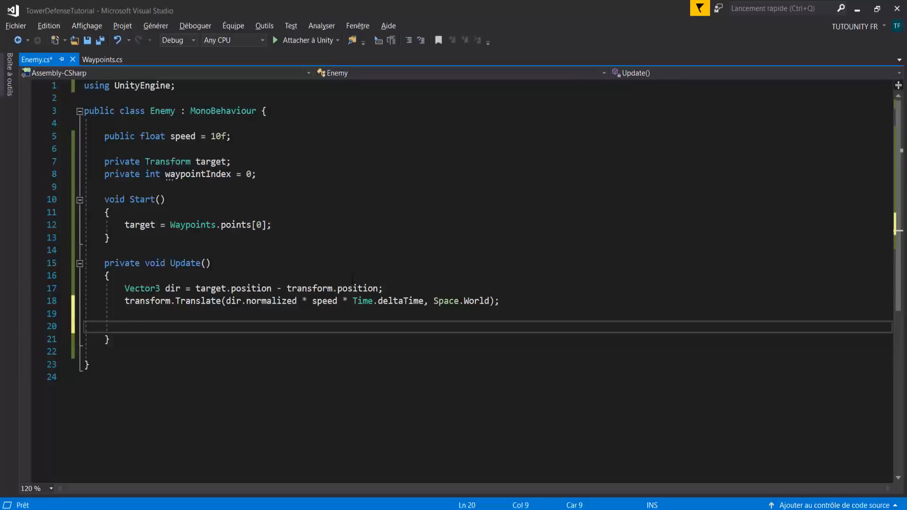
- In Update, write an if condition testing whether Vector3.Distance(transform.position, target.position) is <= 0.2
text(if()
text(Vector3.d)
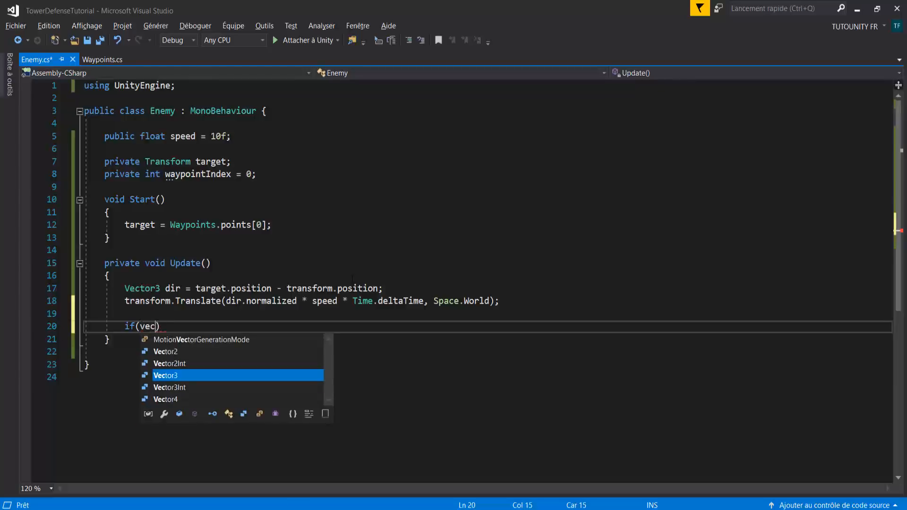
text(i)
key(Tab)
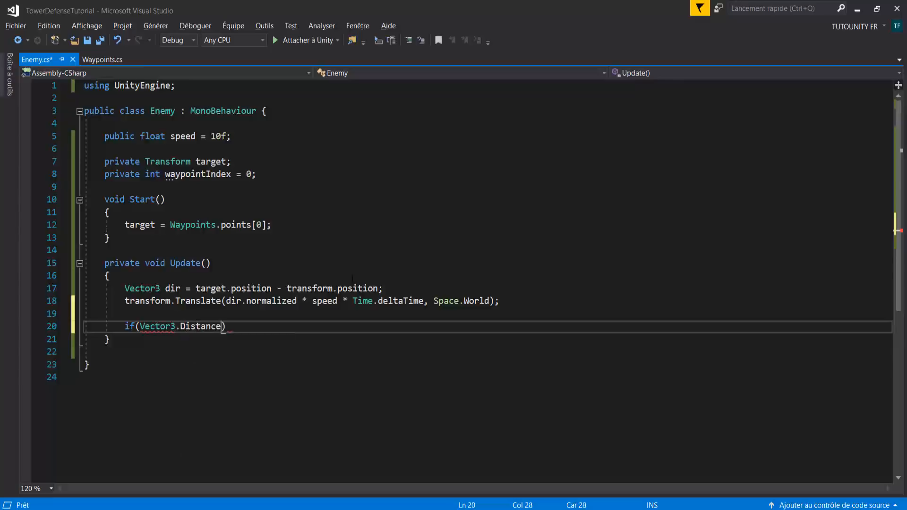
text(()
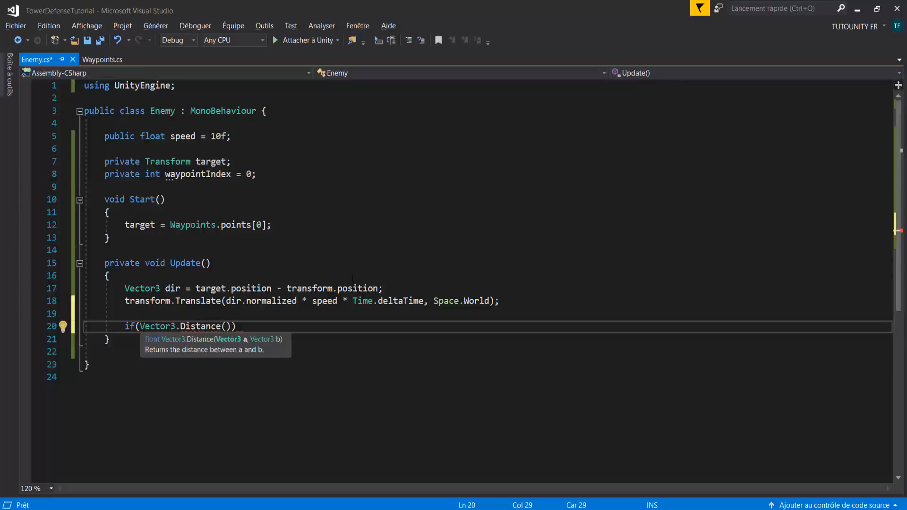
text(transfor)
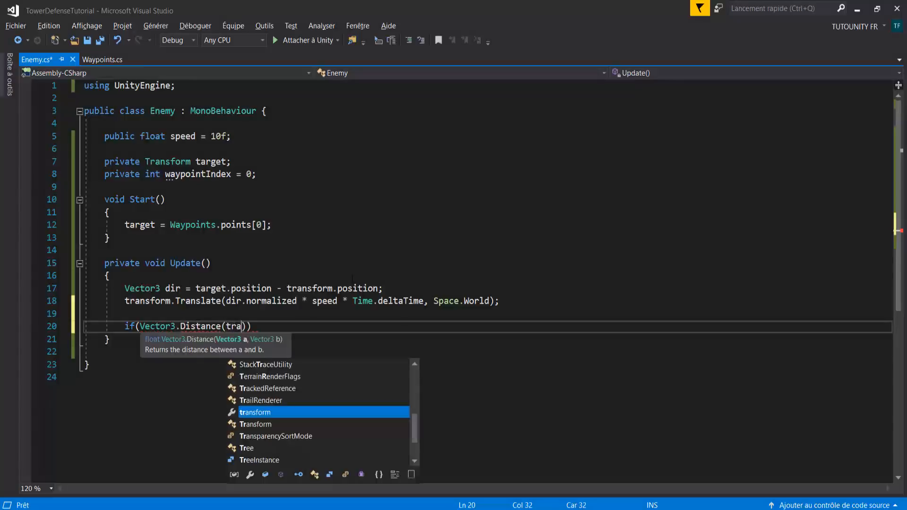
key(Tab)
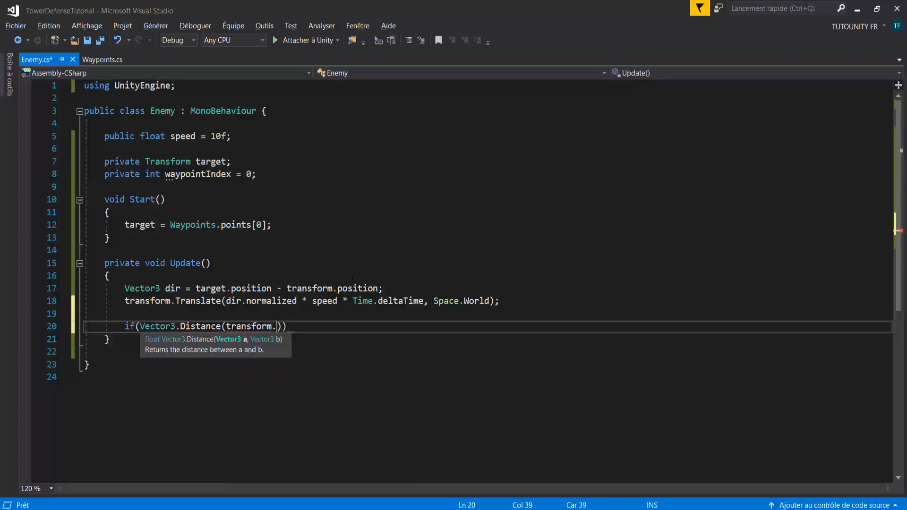
text(.posi)
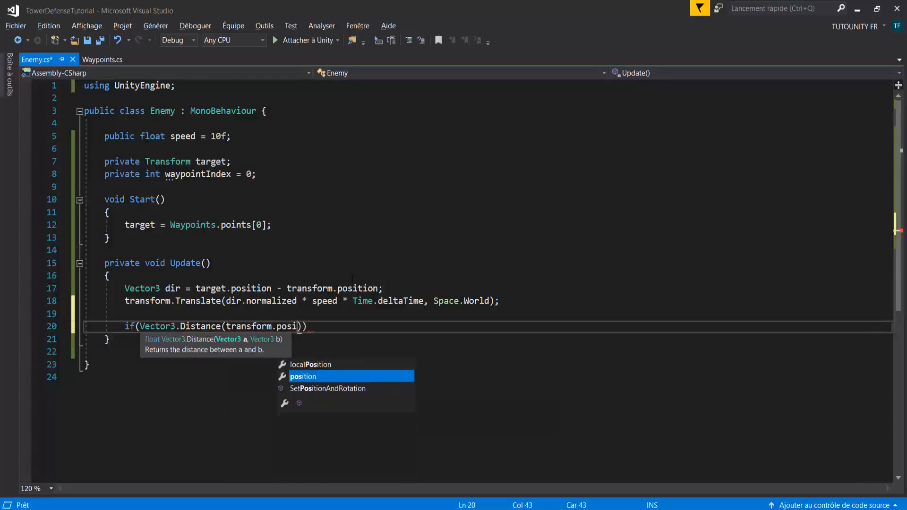
key(Tab)
text(,)
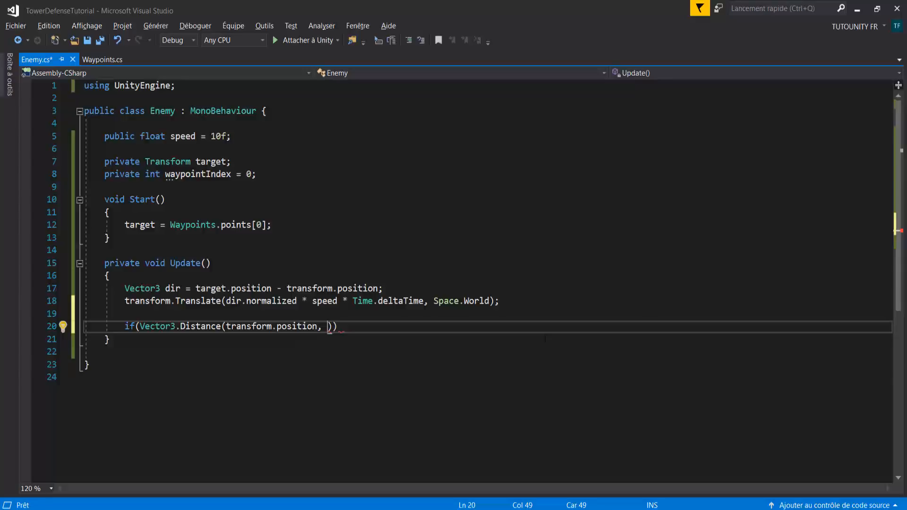
text(target.position))
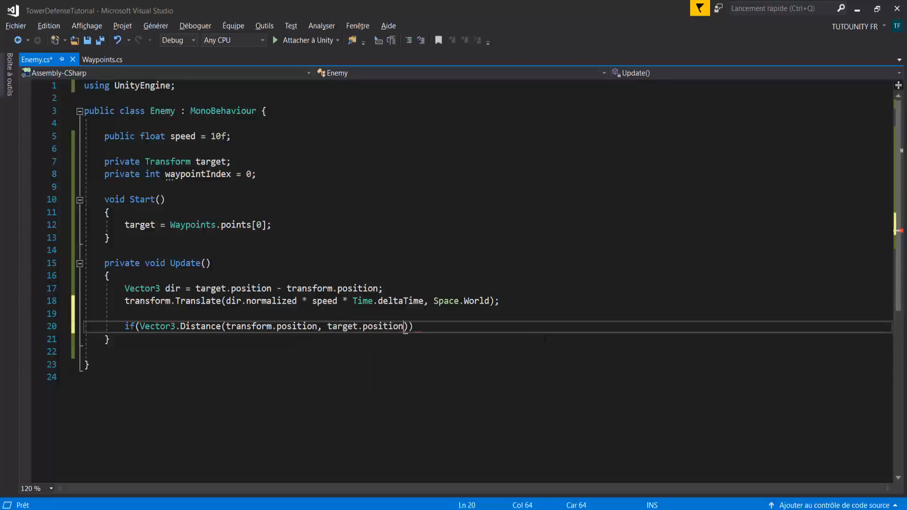
text( <= )
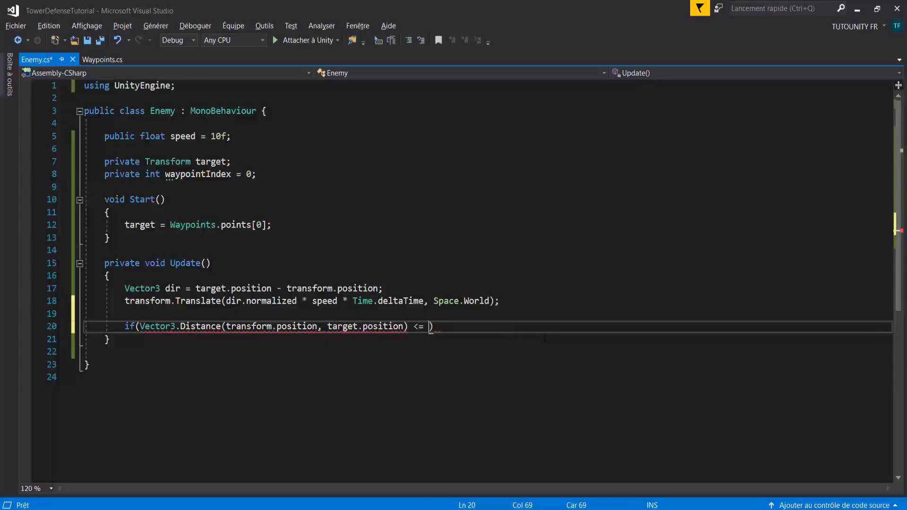
text(0.2))
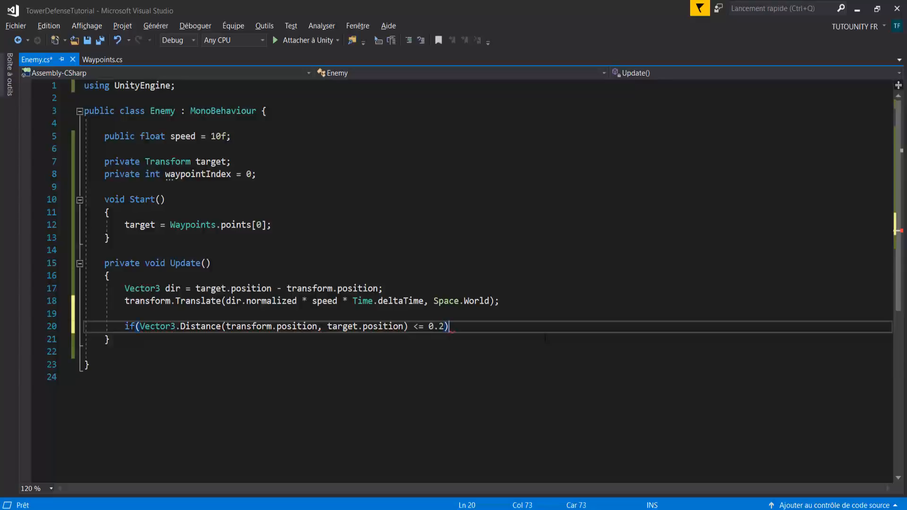
- Add a braced body to the distance check that calls GetNextWaypoint();
text( {)
key(Return)
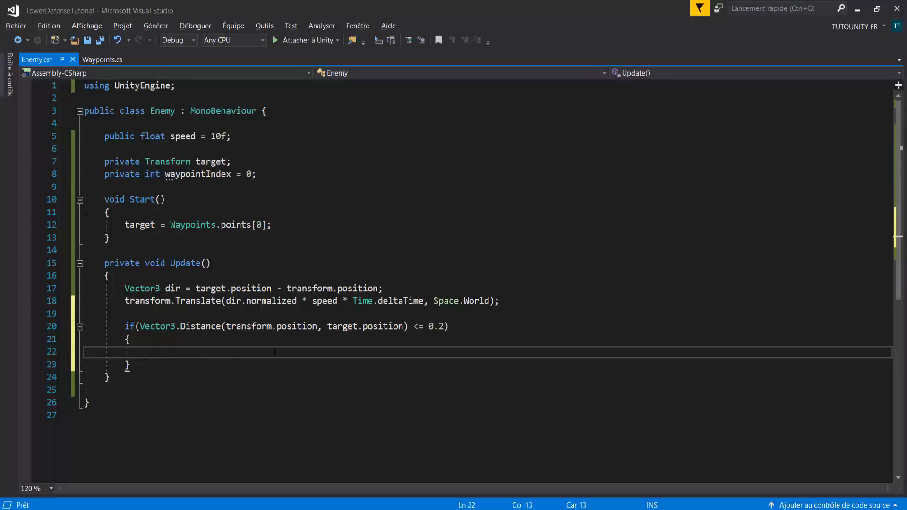
text(GetN)
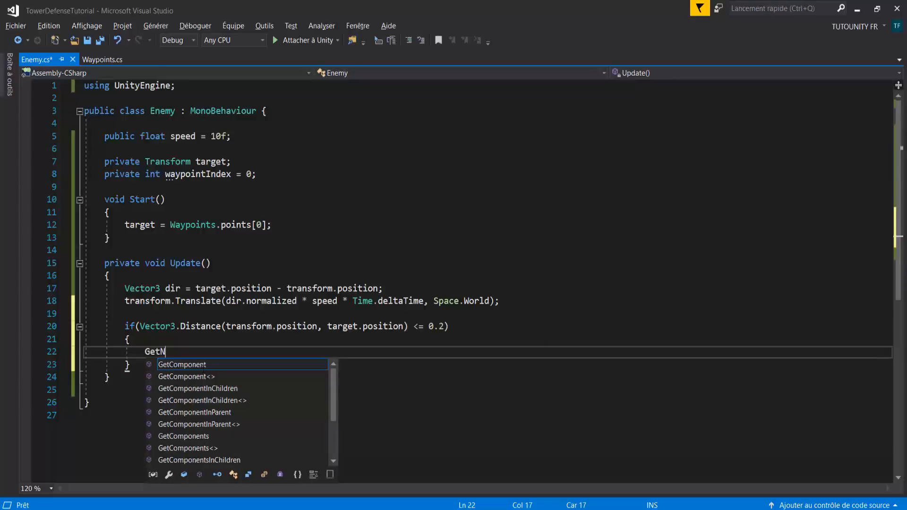
text(extWaypoint();)
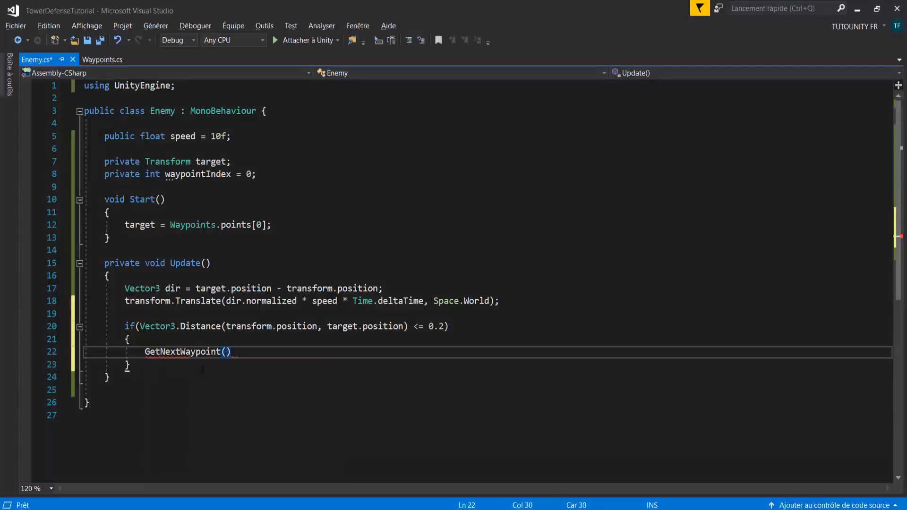
- Declare an empty private void GetNextWaypoint() method with braces below Update
scroll(143, 273, down, 5)
scroll(143, 273, up, 2)
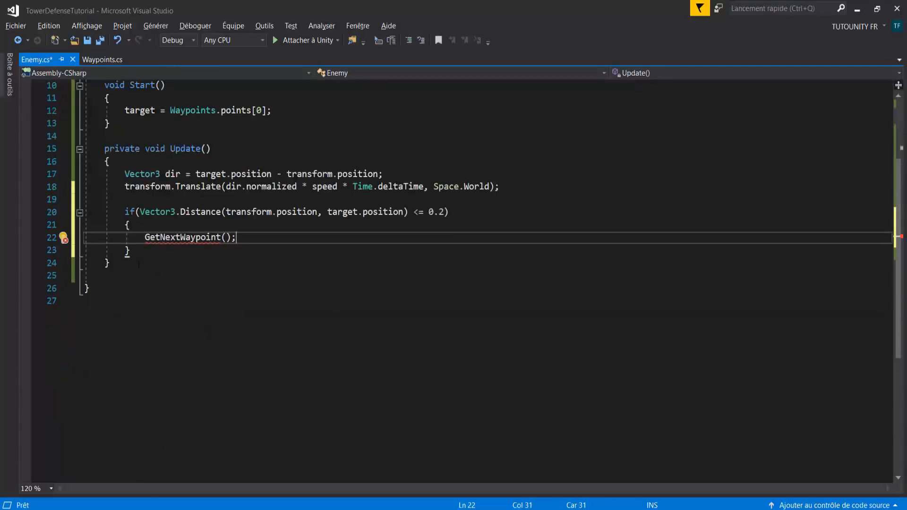
key(Down)
key(Down)
key(Return)
key(Return)
text(private)
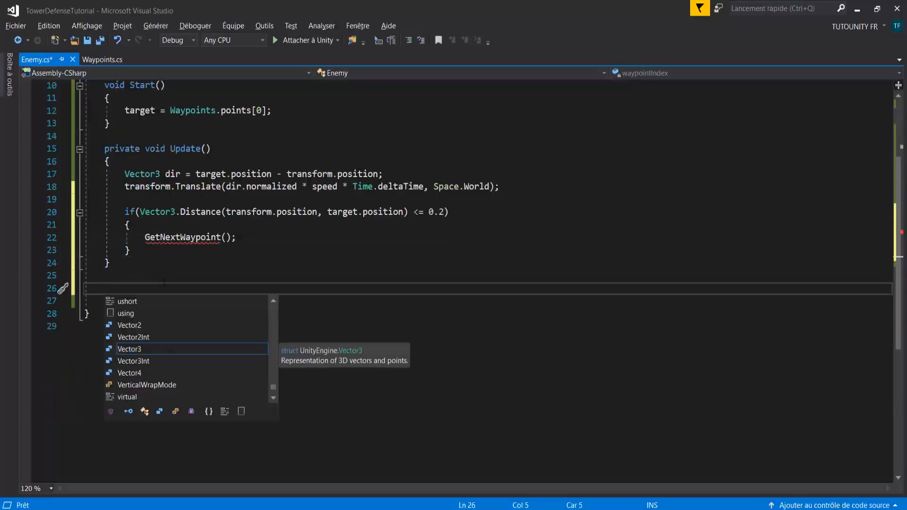
text( void Gett)
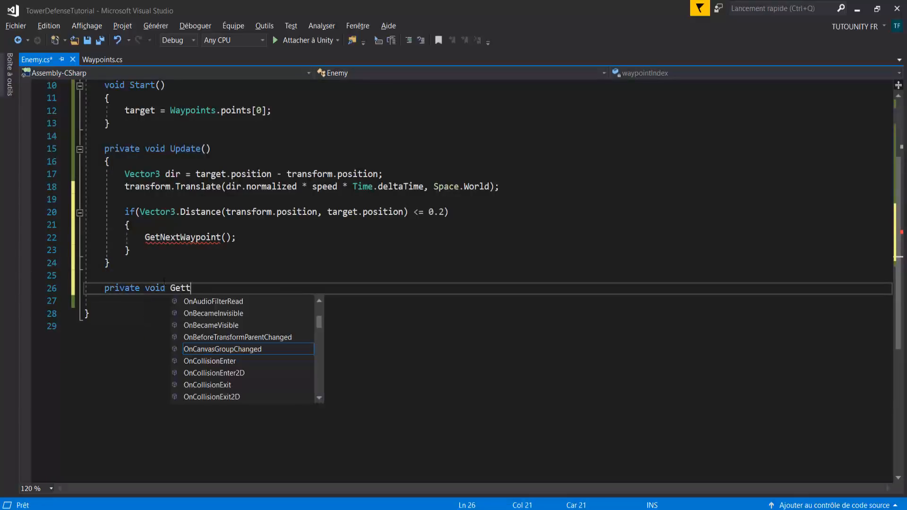
key(BackSpace)
text(N)
text(extWayp)
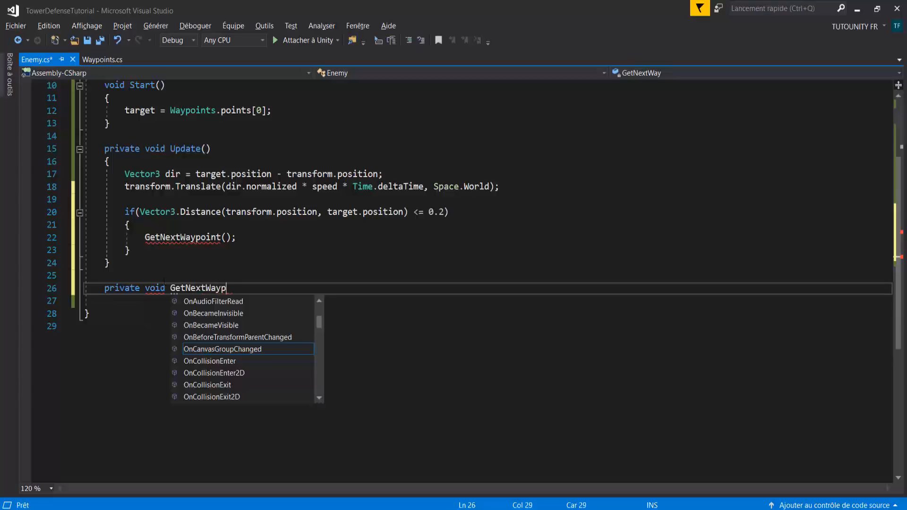
text(oint() {)
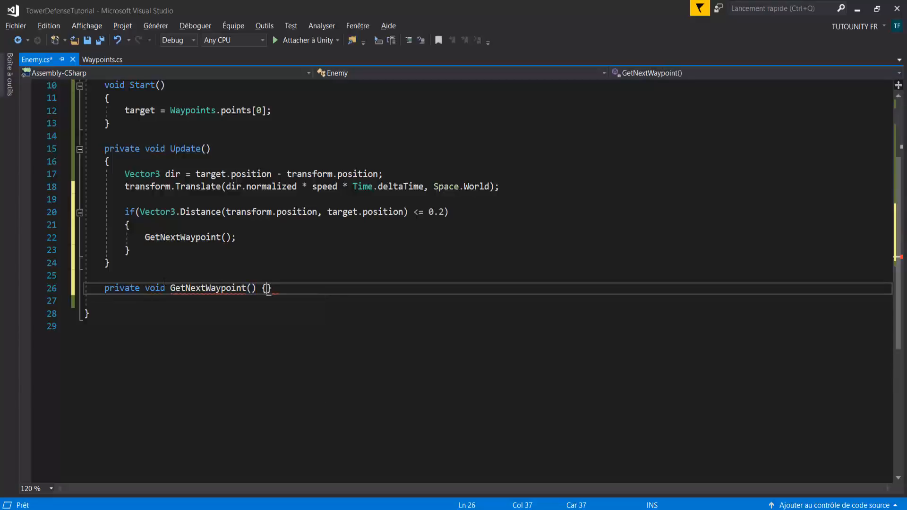
key(Return)
- Increment the waypoint index inside GetNextWaypoint with waypointIndex++;
scroll(462, 281, up, 2)
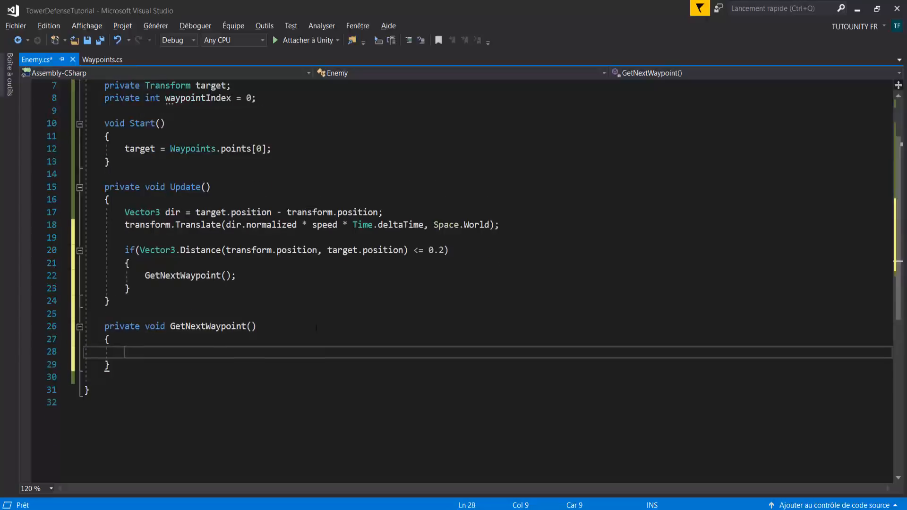
double_click(199, 136)
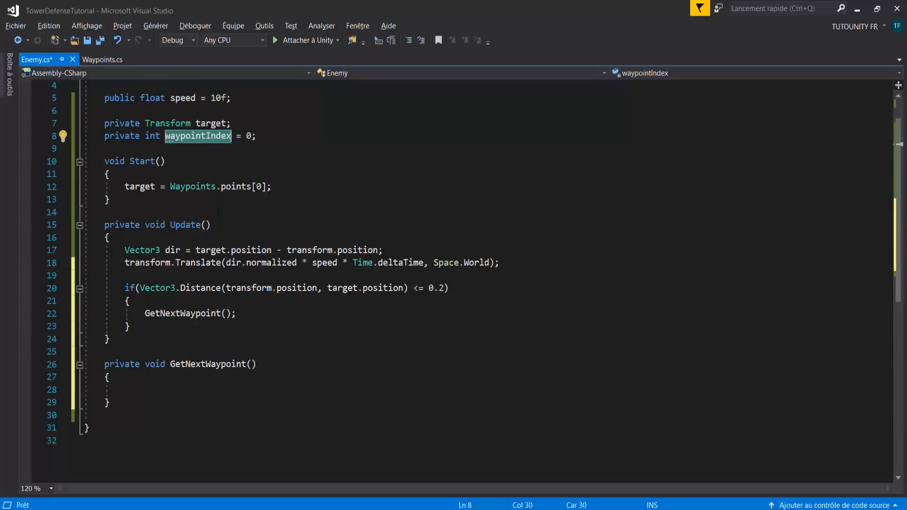
click(235, 136)
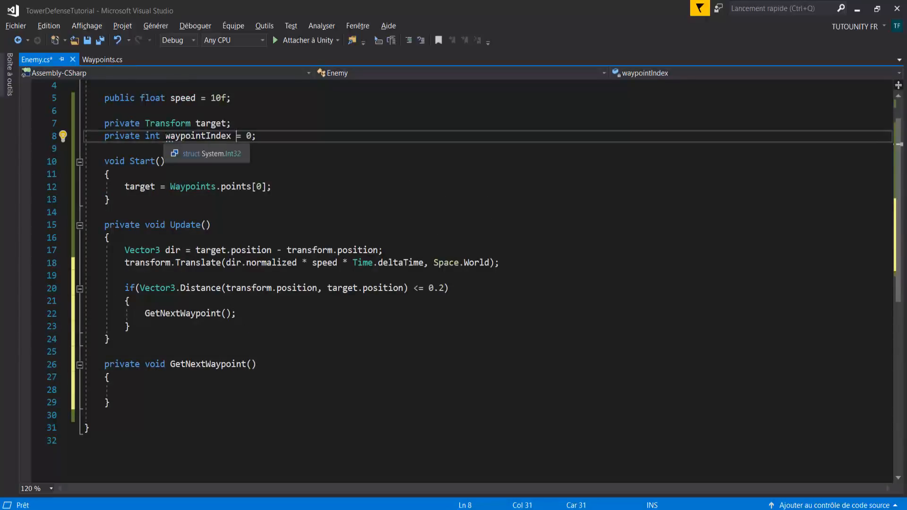
drag(166, 136, 255, 136)
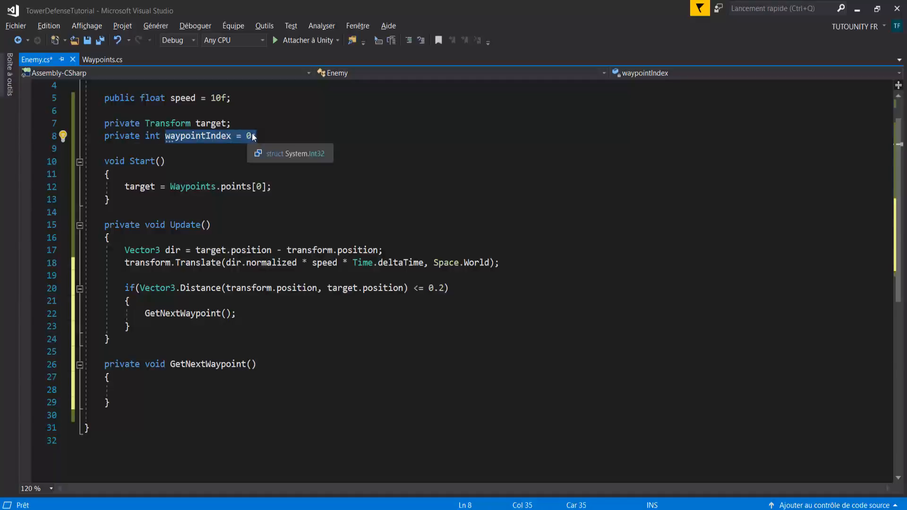
click(240, 391)
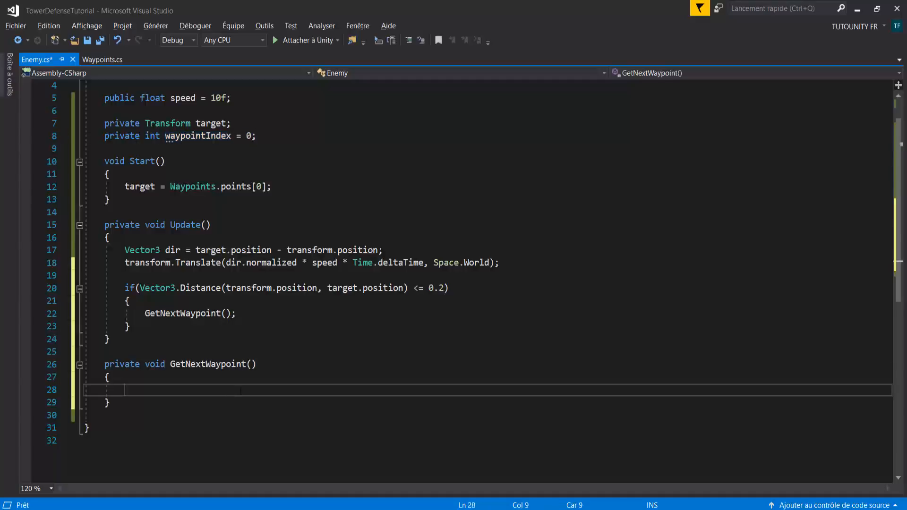
text(waypointIndex)
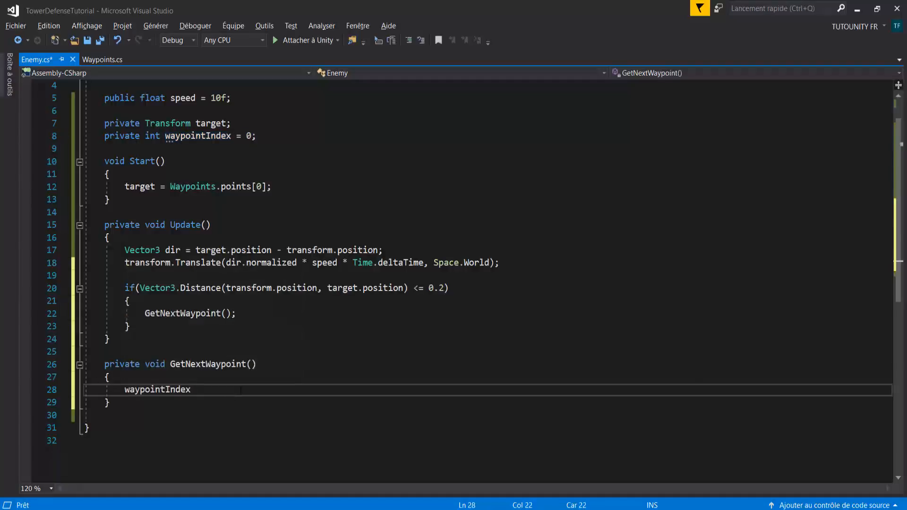
text(++;)
key(Return)
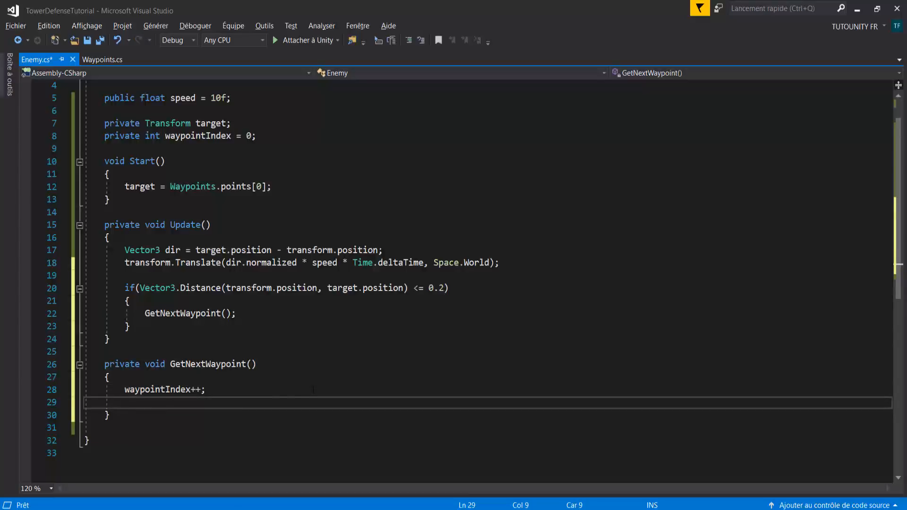
- Below the increment, assign the new target with target = Waypoints.points[waypointIndex];
text(target)
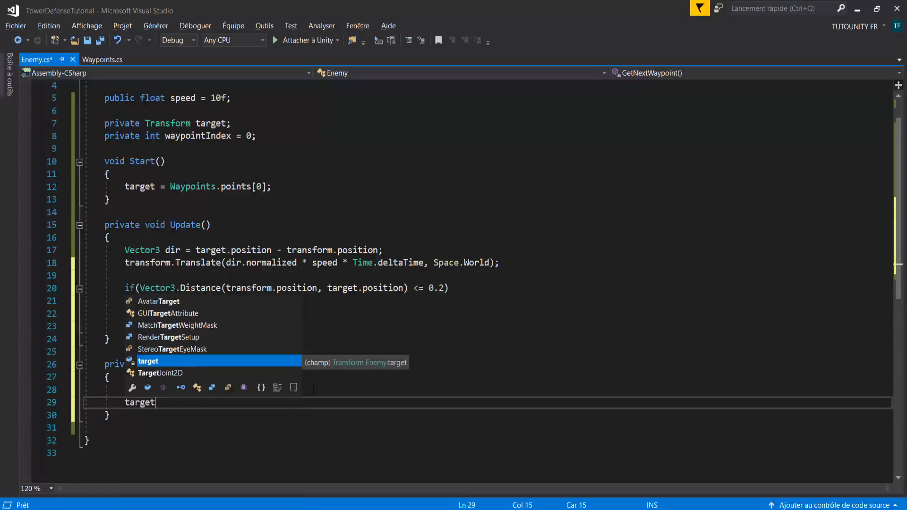
text( = )
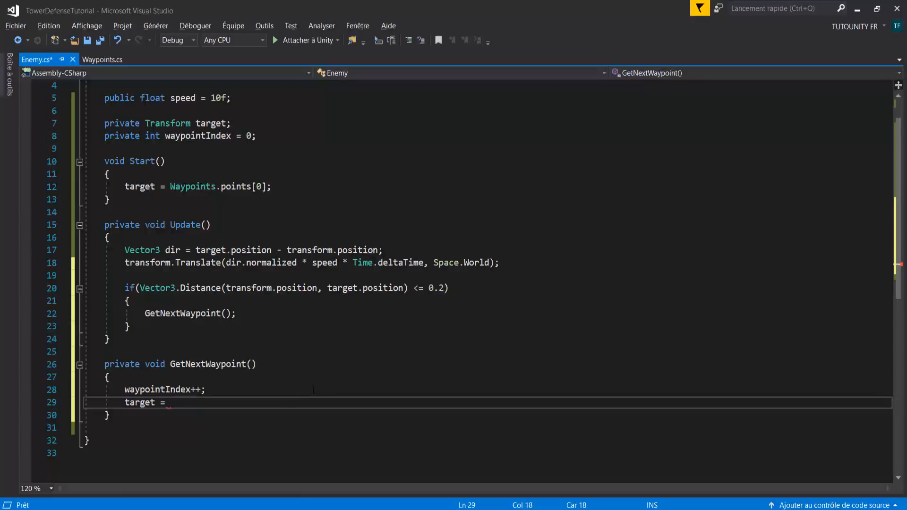
text(Waypoints)
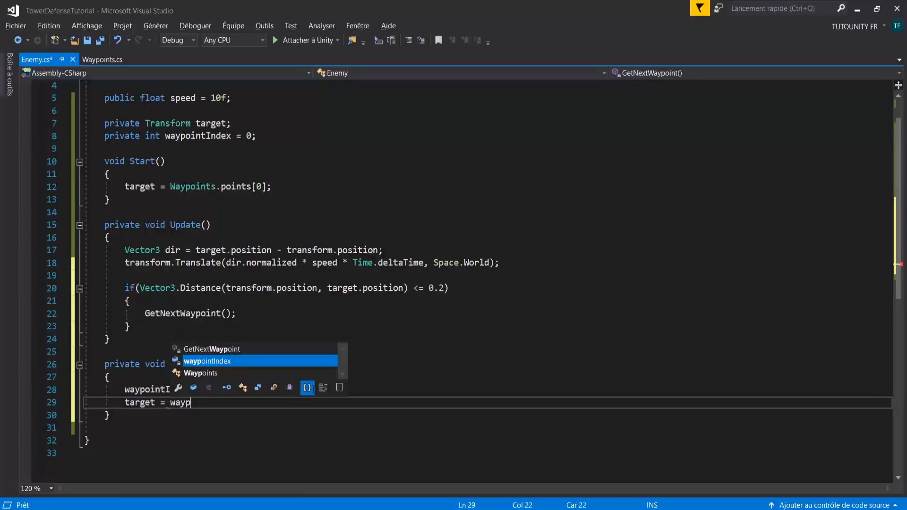
key(Tab)
text(.points)
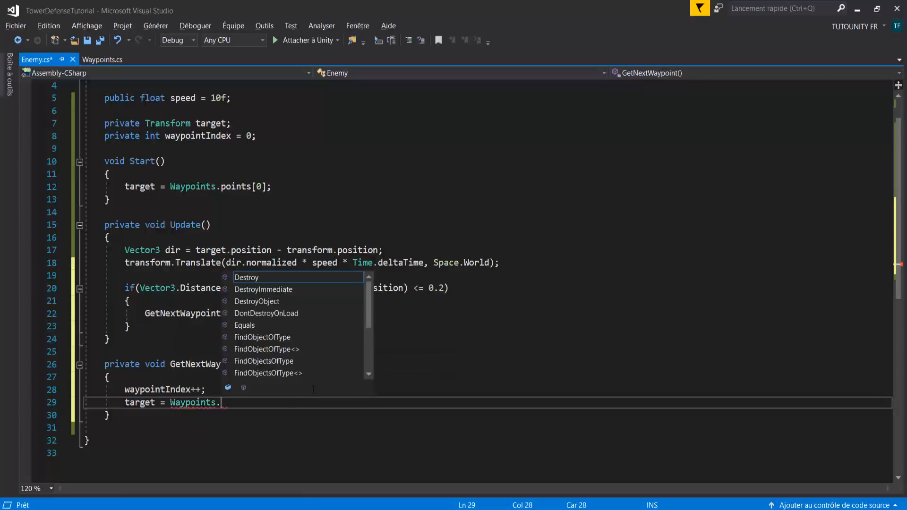
key(Tab)
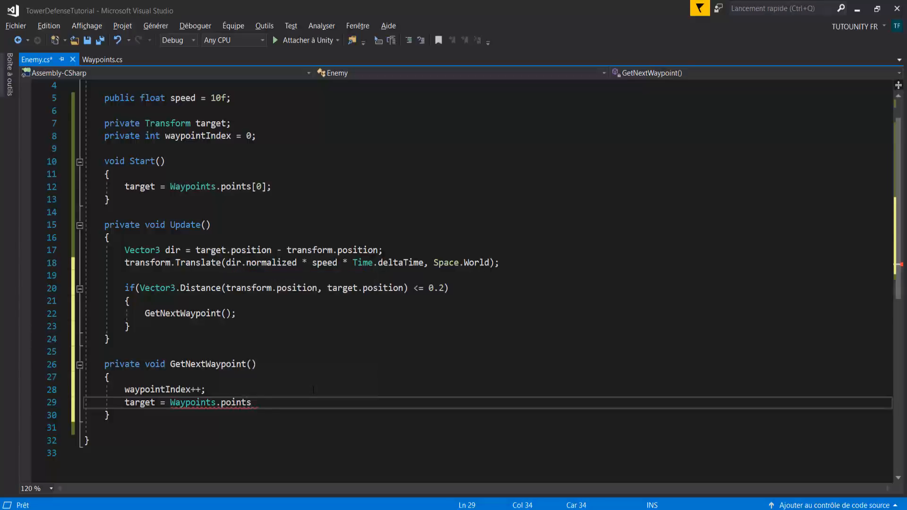
text([)
key(BackSpace)
text([wa)
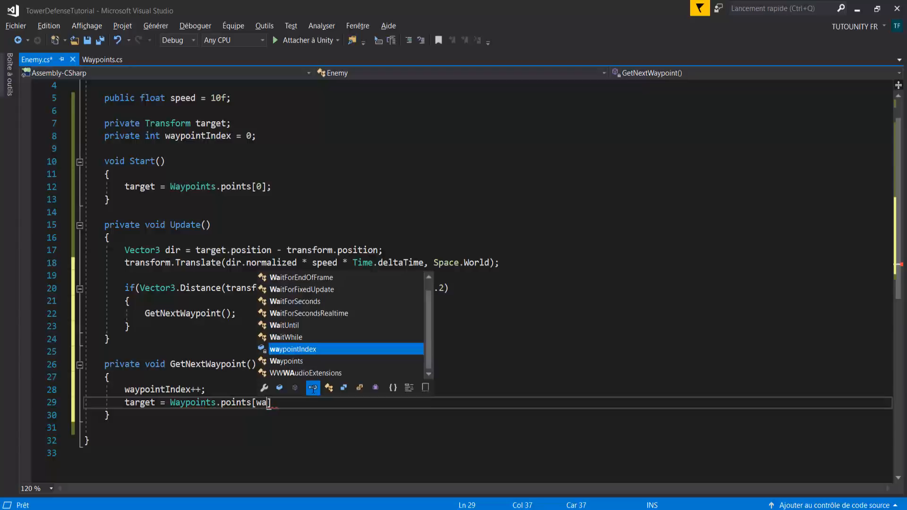
text(ypointIndex])
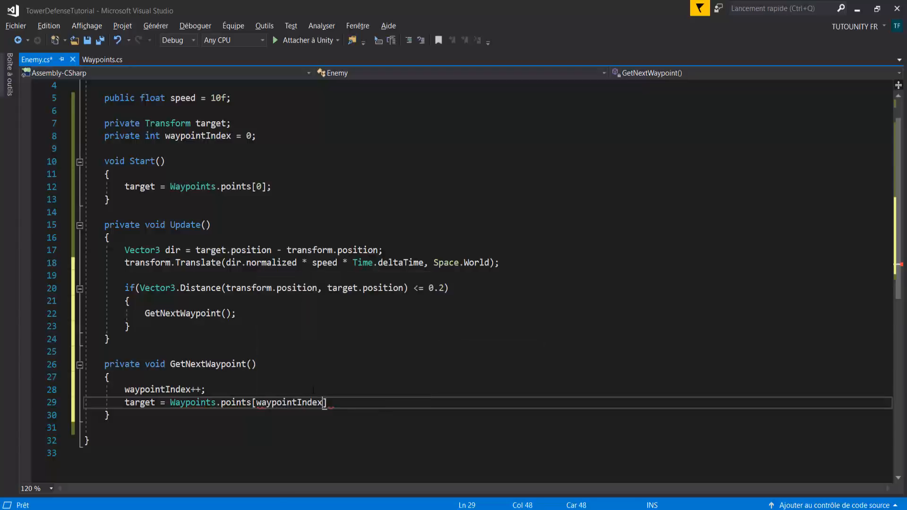
text(;)
scroll(254, 351, up, 1)
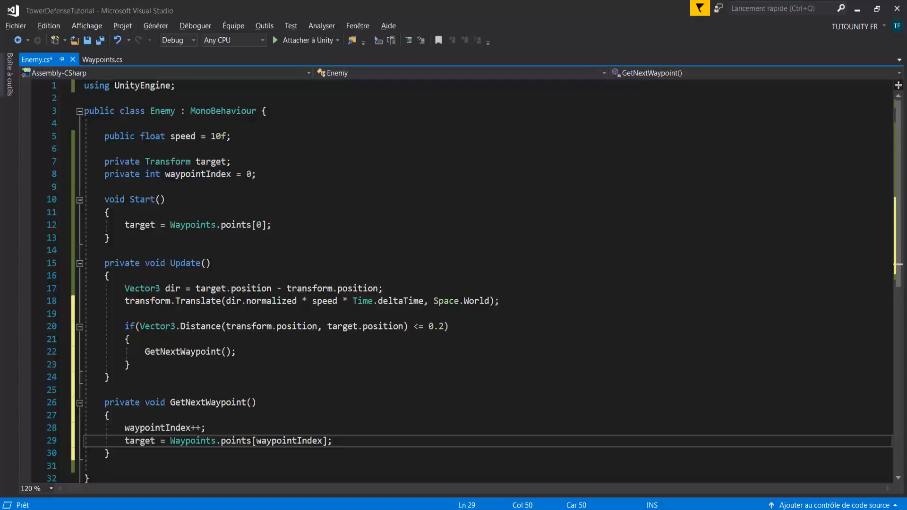
click(257, 174)
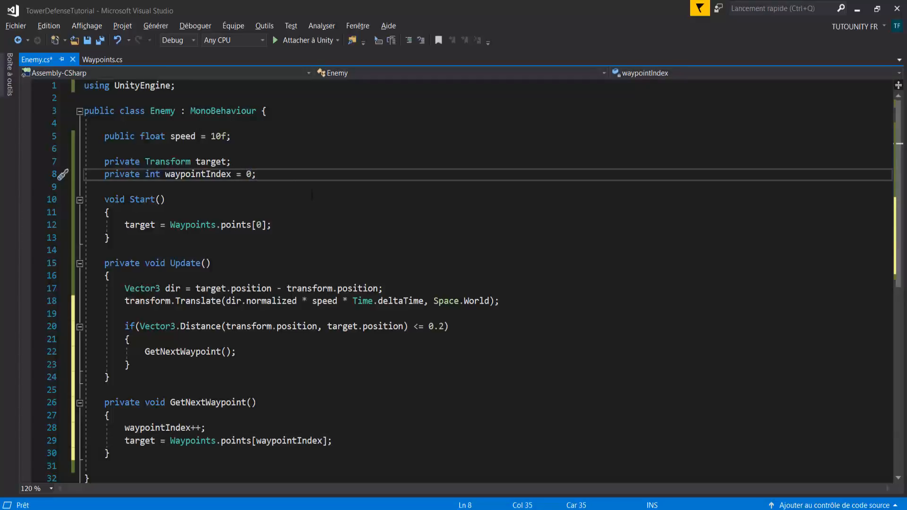
drag(125, 288, 499, 301)
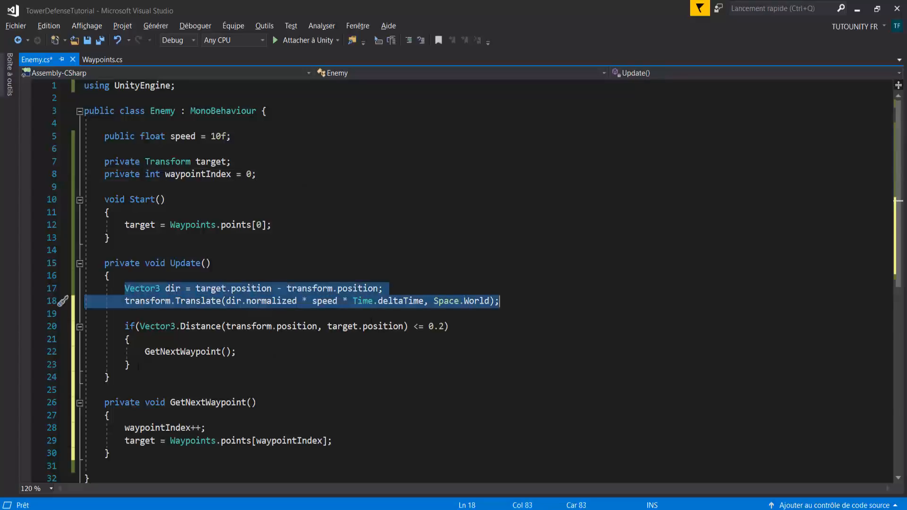
- Review how the movement lines and distance check in Update work together with the index increment and target assignment in GetNextWaypoint
drag(130, 364, 125, 326)
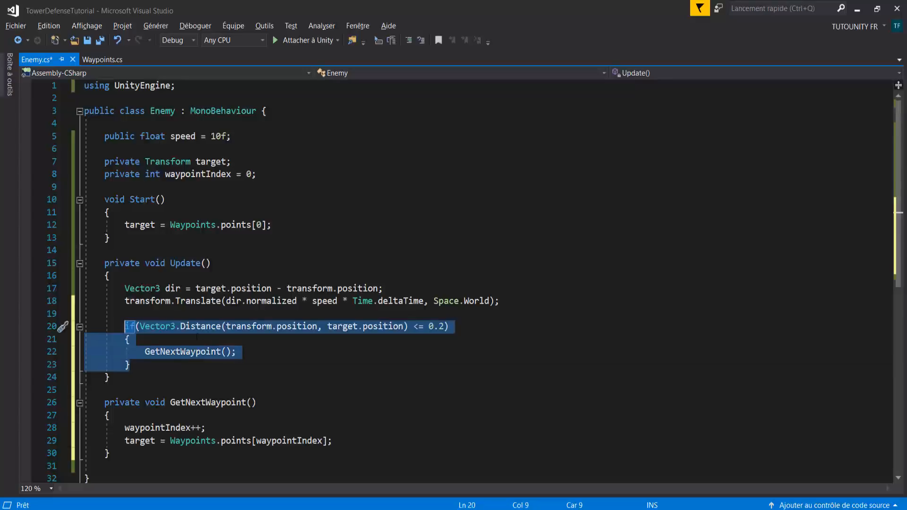
double_click(160, 352)
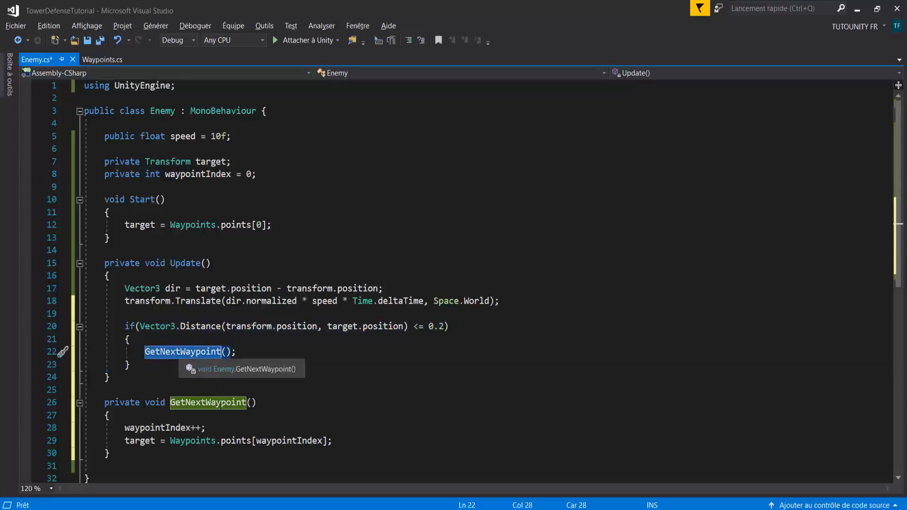
drag(124, 428, 207, 428)
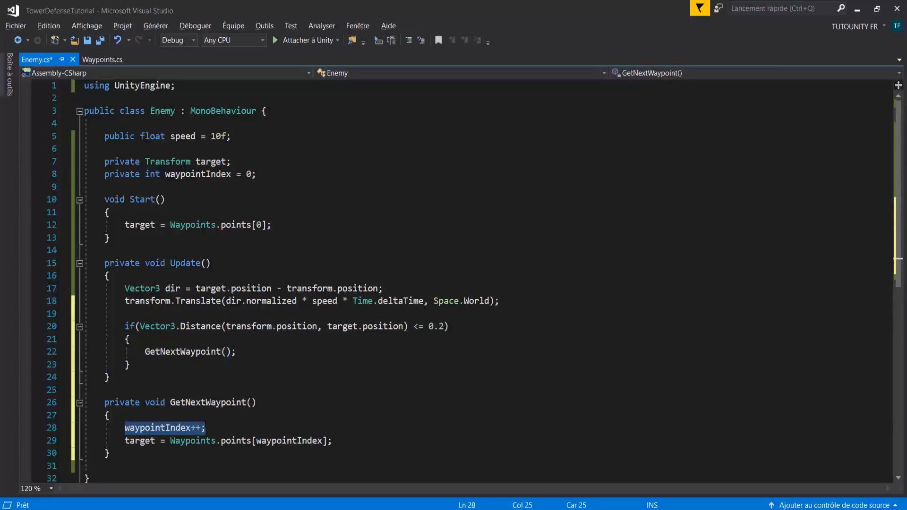
drag(125, 440, 333, 440)
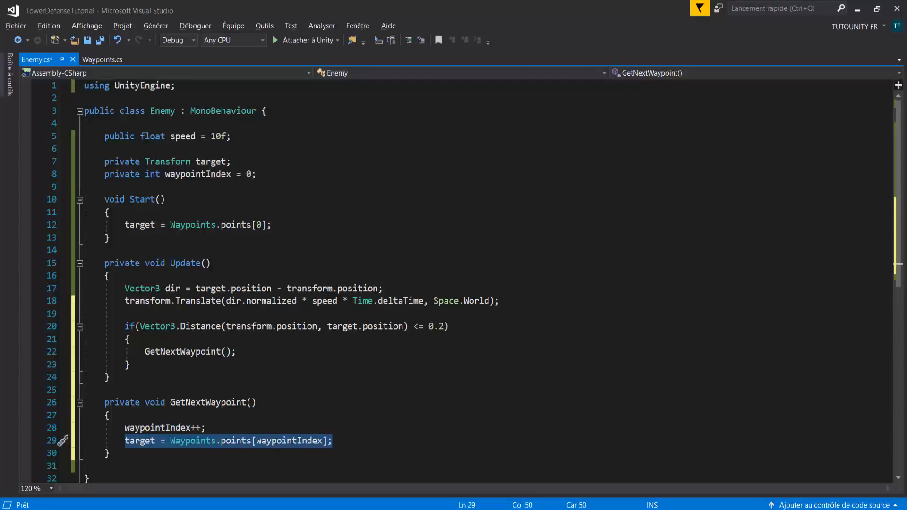
drag(125, 288, 499, 301)
drag(124, 326, 156, 361)
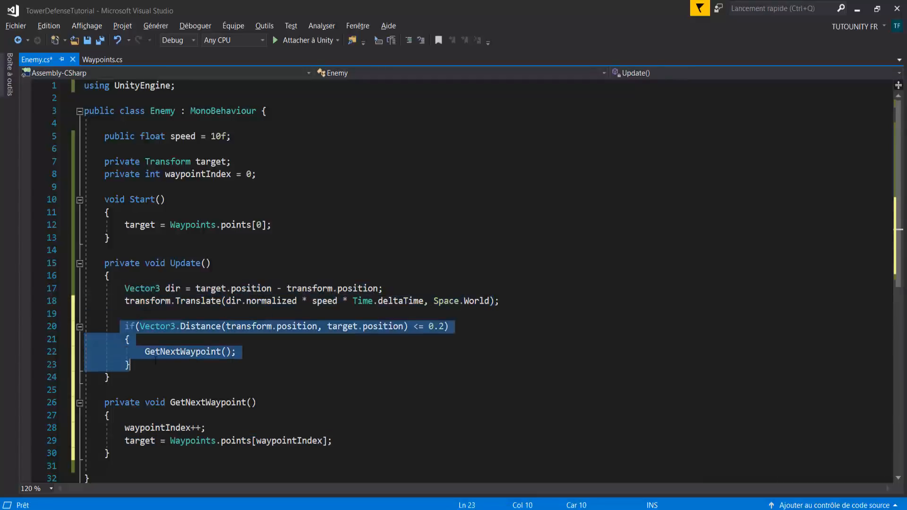
drag(124, 428, 333, 440)
click(201, 289)
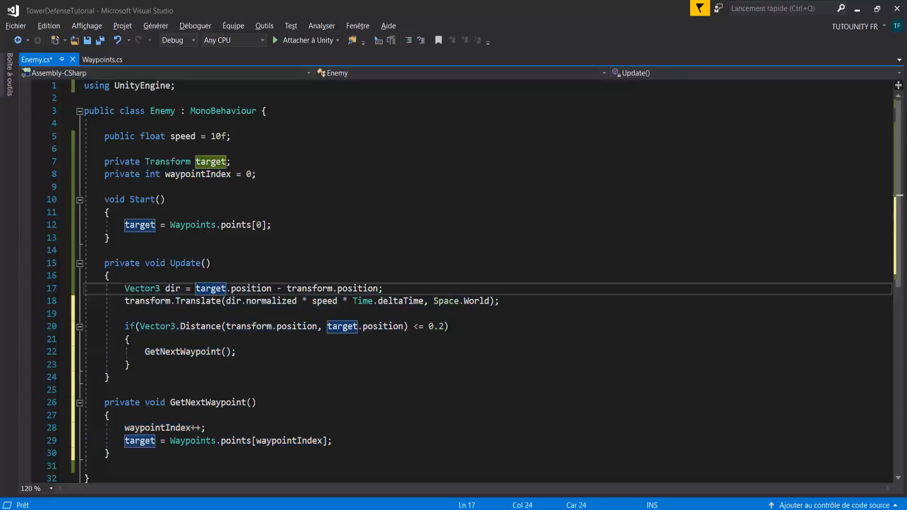
drag(125, 288, 498, 301)
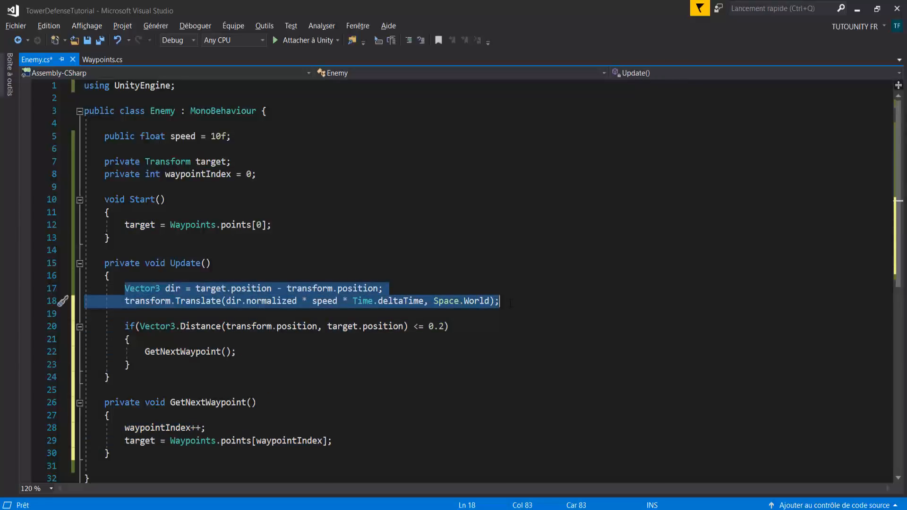
- At the start of GetNextWaypoint, above the increment, add the condition if(waypointIndex >= Waypoints.points.Length - 1)
click(350, 416)
scroll(484, 394, down, 6)
scroll(483, 397, up, 4)
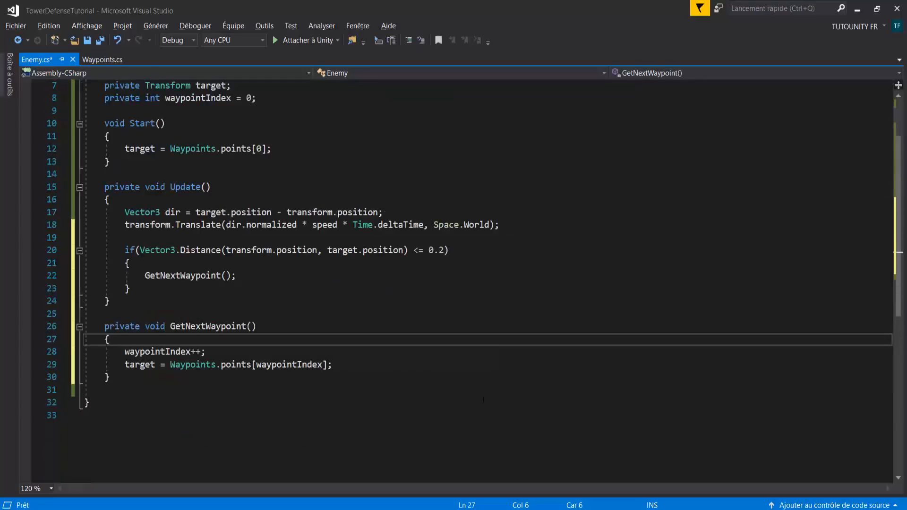
key(Return)
key(Return)
key(Up)
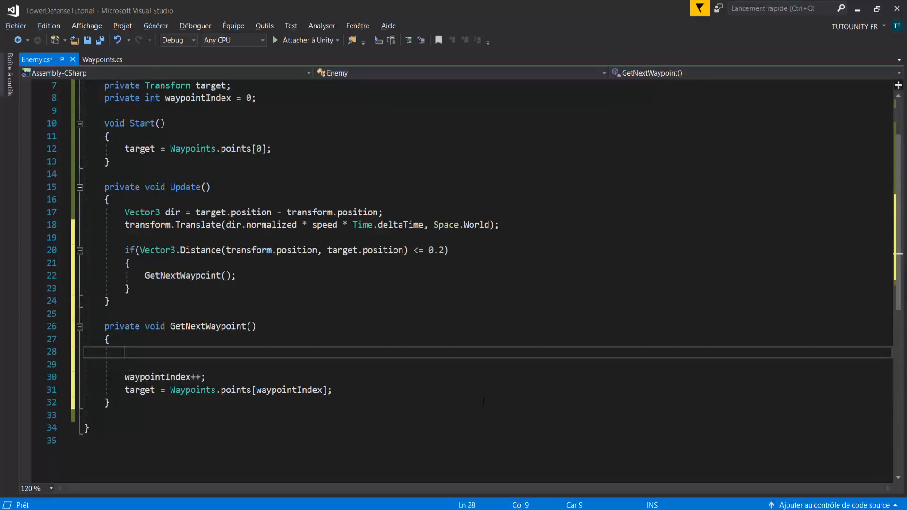
text(if(waypoi)
key(Tab)
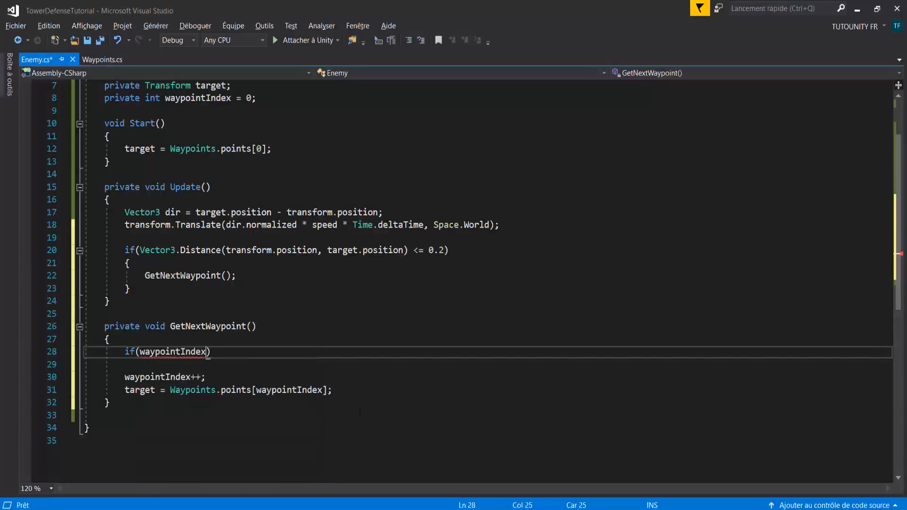
text(>= )
text(Waypoints)
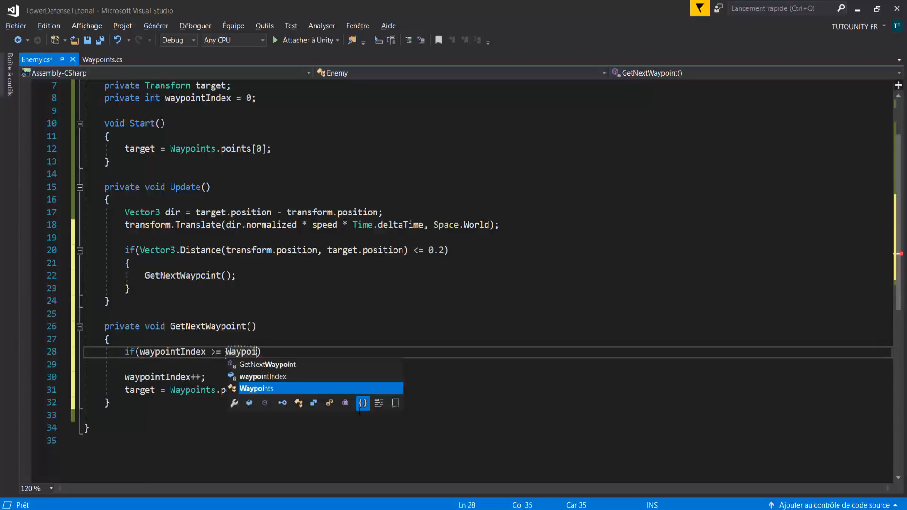
key(Tab)
text(.)
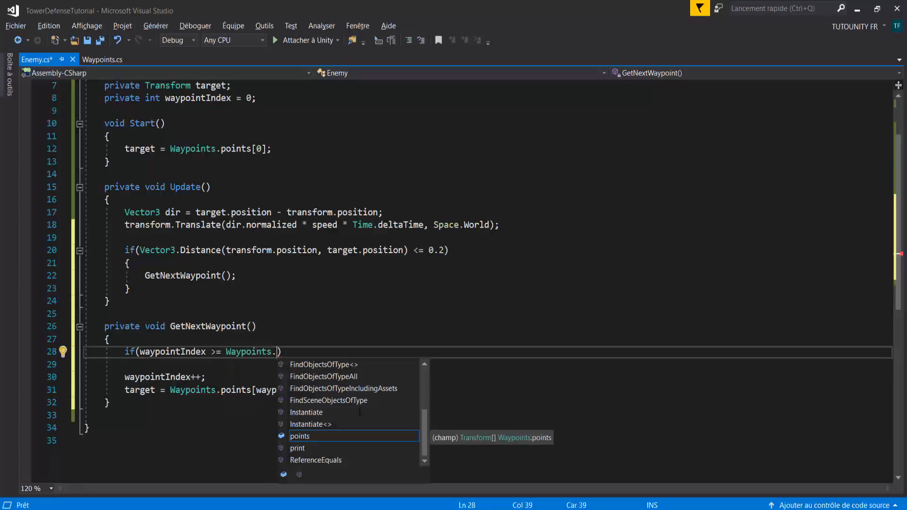
text(poin)
key(Tab)
text(.)
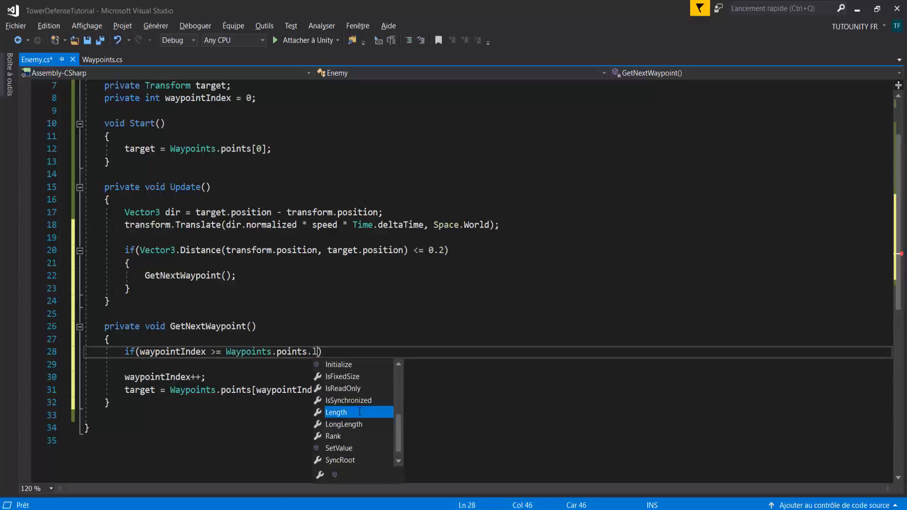
text(len)
key(Tab)
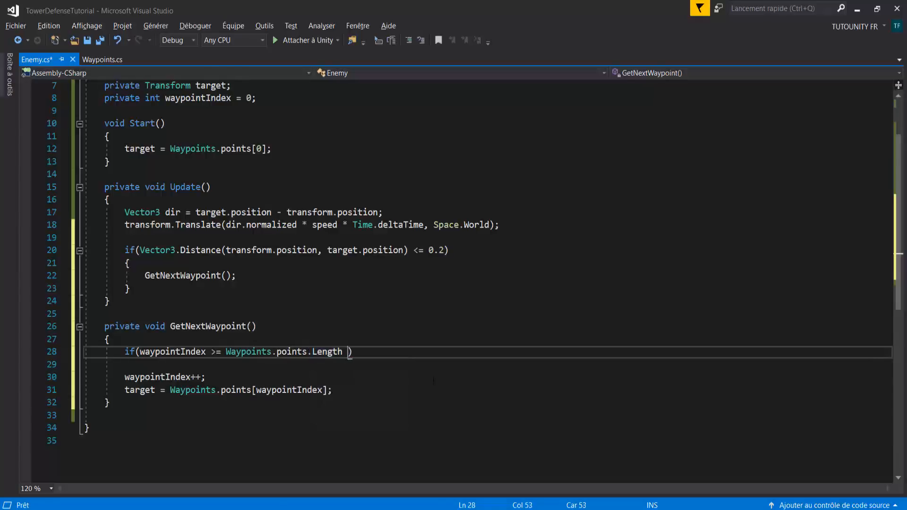
text(- 1))
- Give the last-waypoint check a braced body that calls Destroy(gameObject); and save the Enemy script
text({)
key(Return)
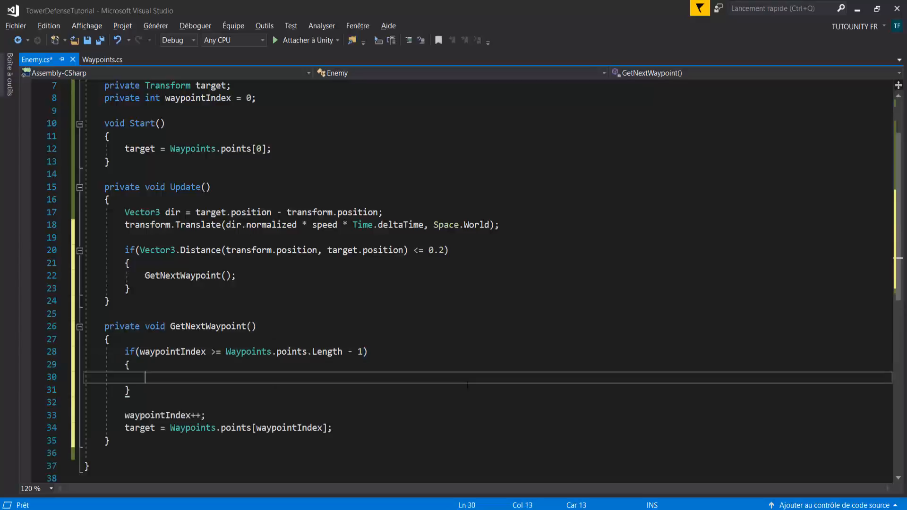
text(D)
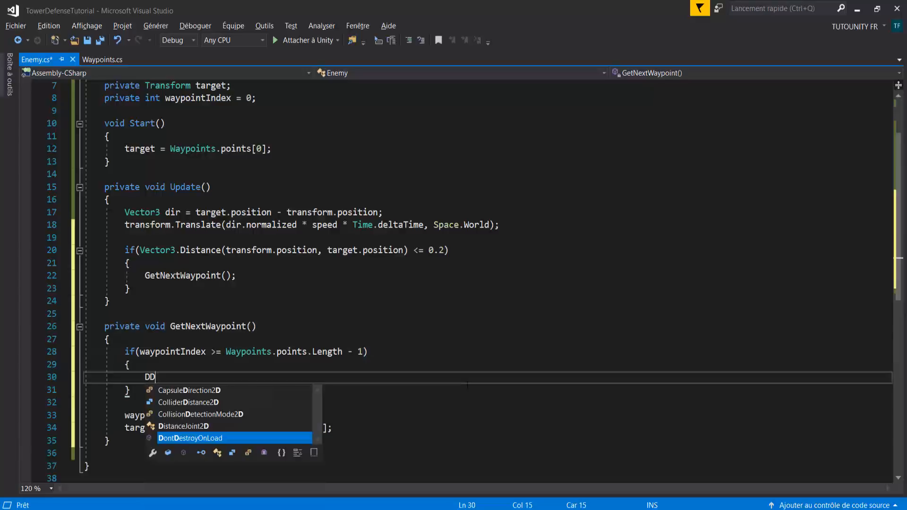
text(estroy()
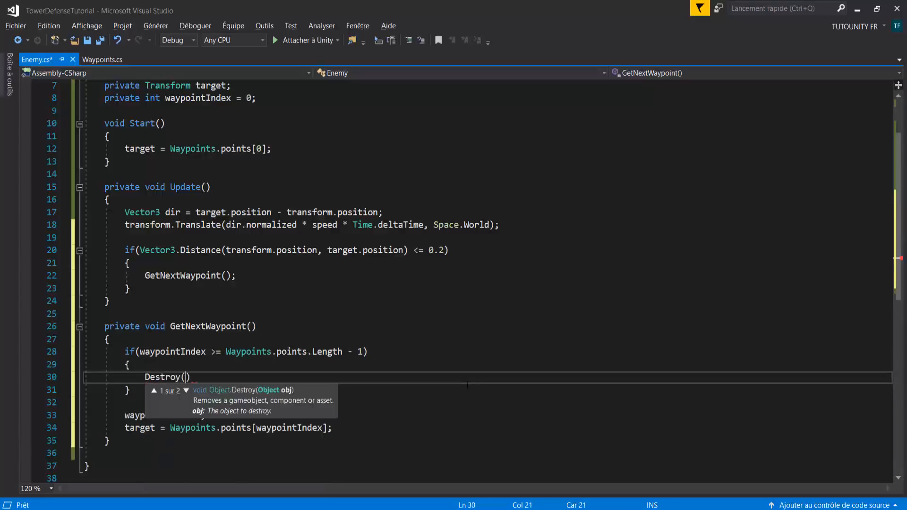
text(gameObject)
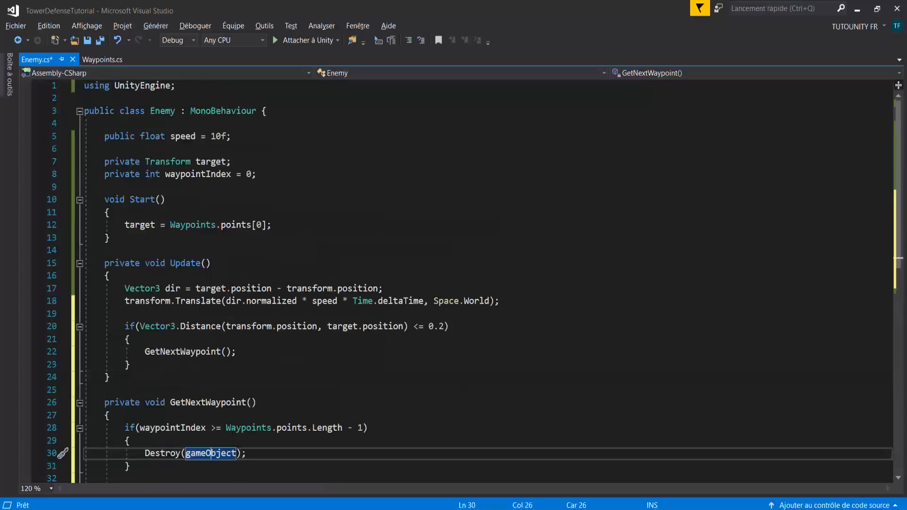
scroll(212, 449, down, 1)
drag(131, 428, 125, 391)
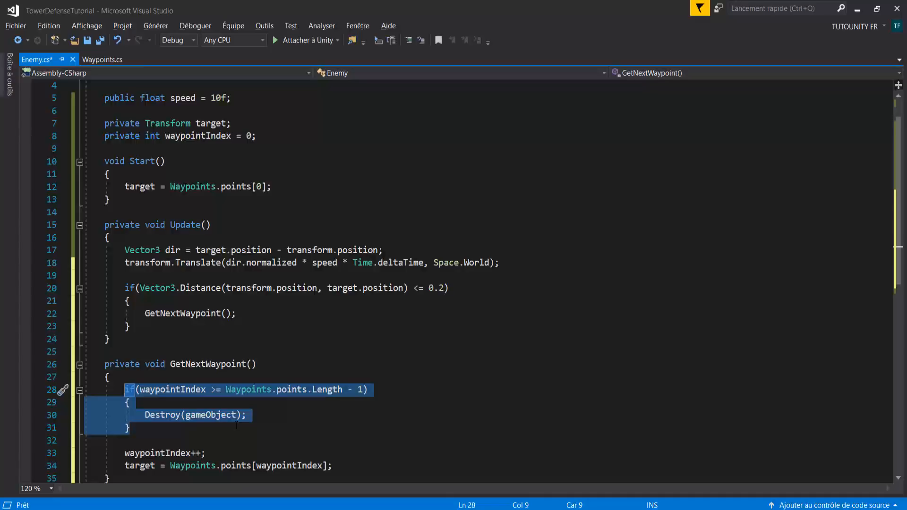
click(283, 407)
key(ctrl+s)
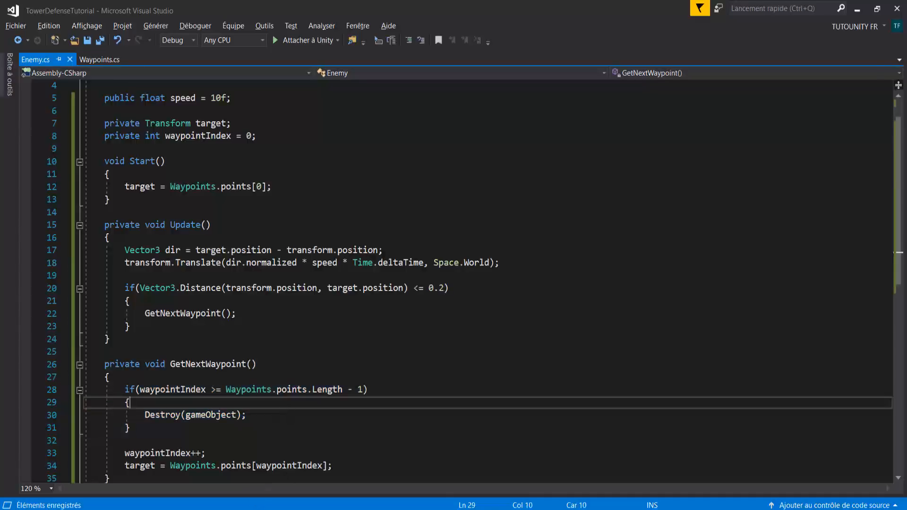
- Switch to Unity and set the Enemy script's Speed to 30
key(alt+Tab)
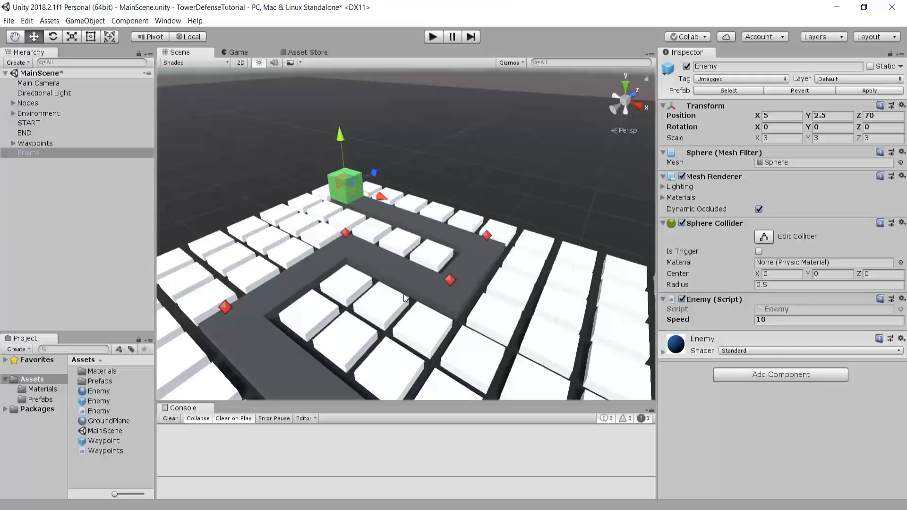
scroll(524, 314, down, 3)
right_drag(525, 314, 584, 327)
click(772, 319)
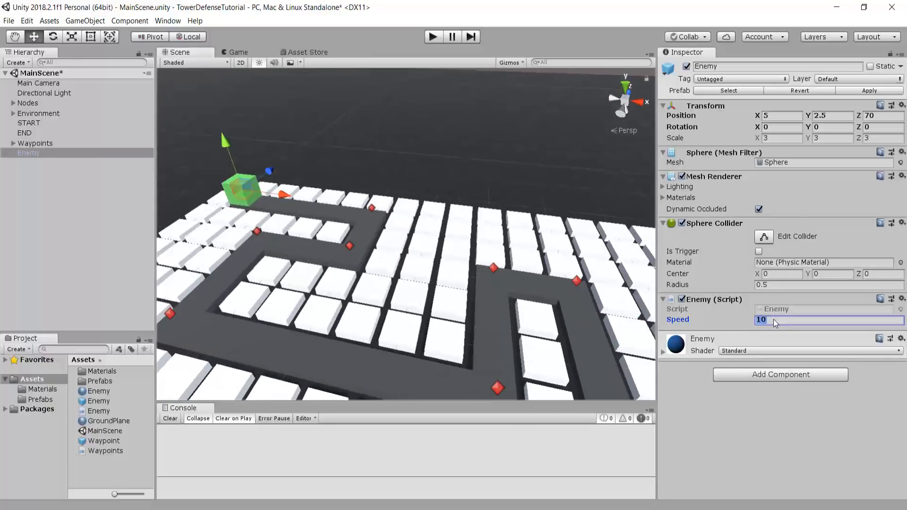
text(30)
- Play the scene to test the enemy's path, inspect the console entry, and stop play mode and clear the console
scroll(565, 294, down, 2)
click(433, 36)
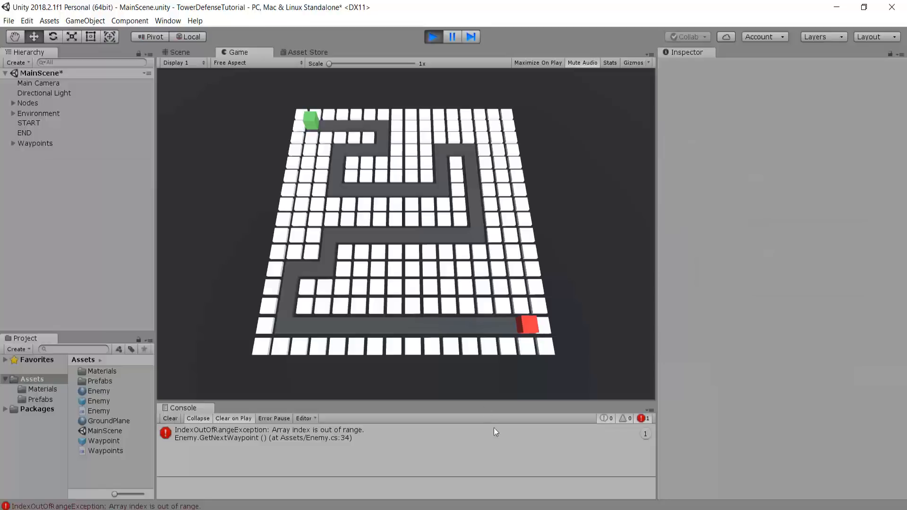
click(317, 440)
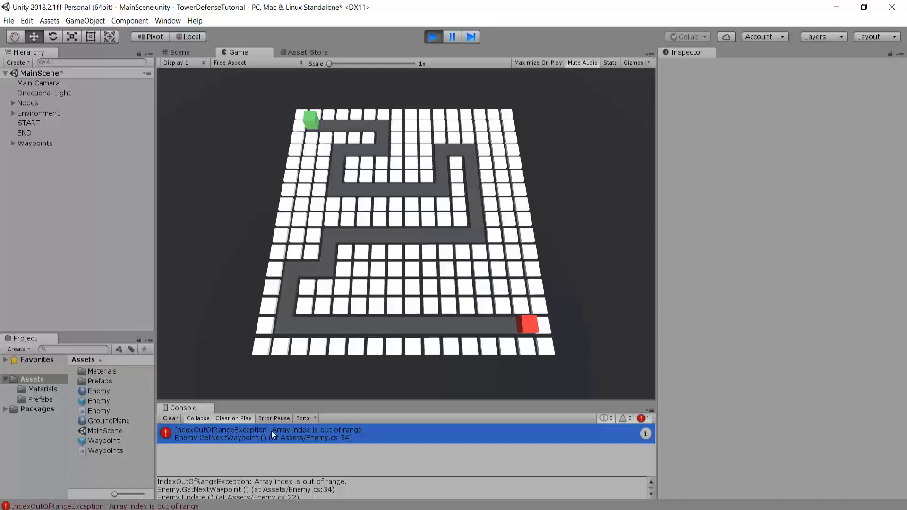
click(432, 36)
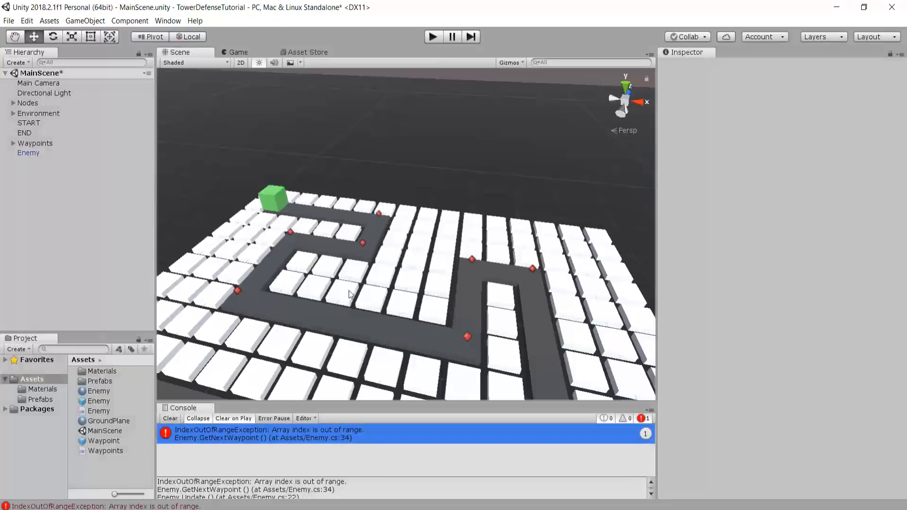
click(170, 418)
- Switch to Visual Studio, add return; after Destroy(gameObject); in the last-waypoint check, and save the script
click(342, 509)
scroll(293, 237, down, 4)
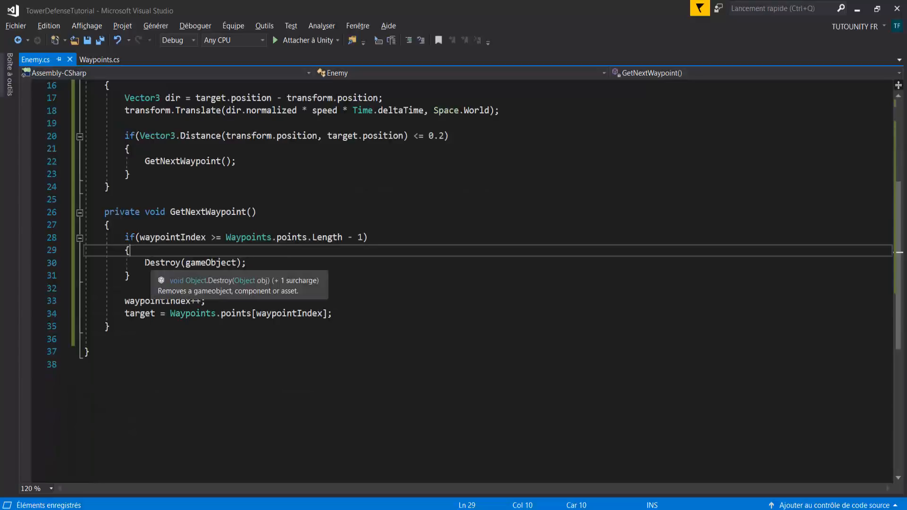
drag(145, 263, 270, 261)
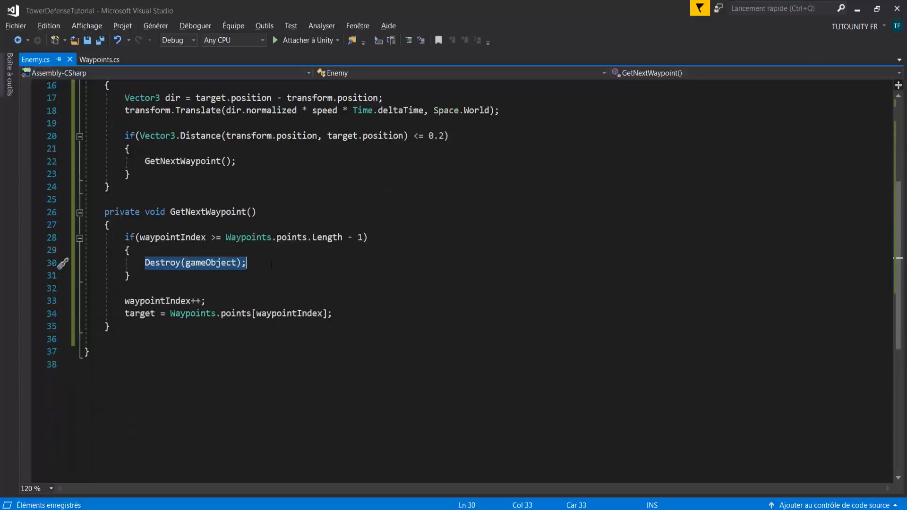
click(250, 263)
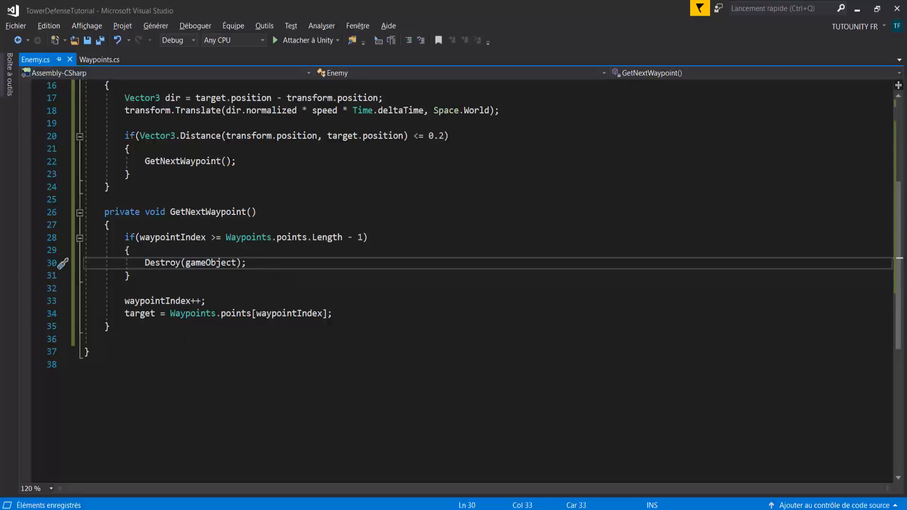
drag(85, 301, 332, 313)
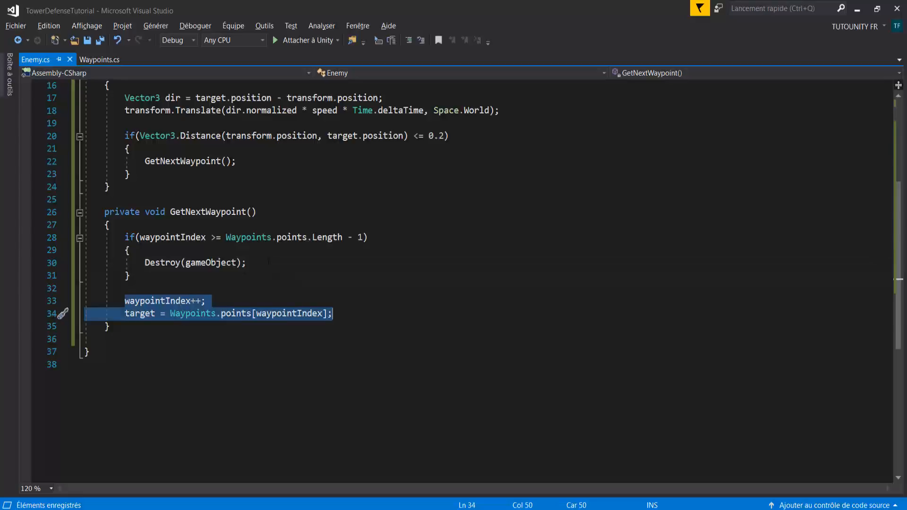
click(269, 262)
key(Return)
text(return;)
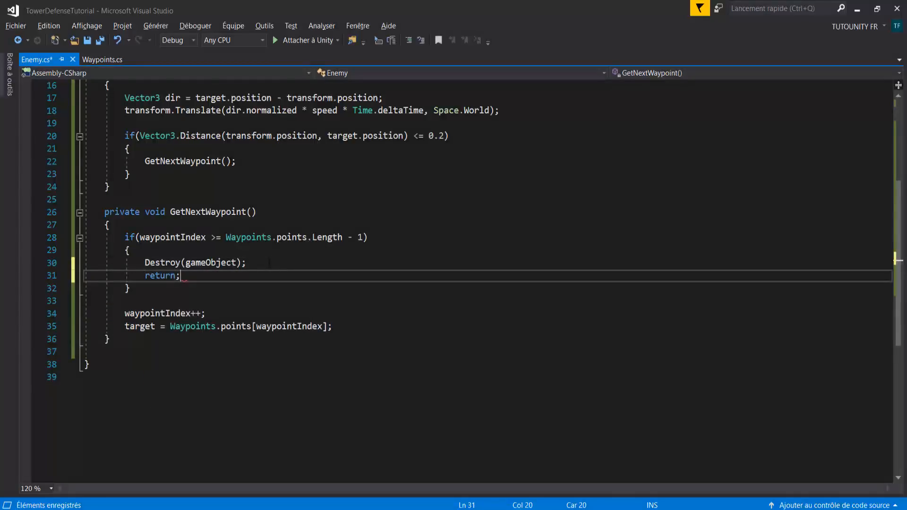
key(ctrl+s)
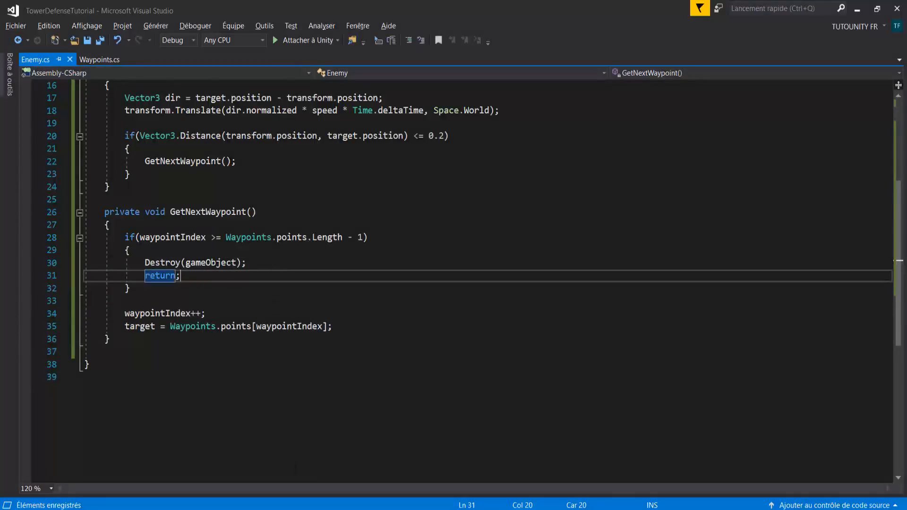
- Switch to Unity and set the Speed of the Enemy object's script to 80
key(alt+Tab)
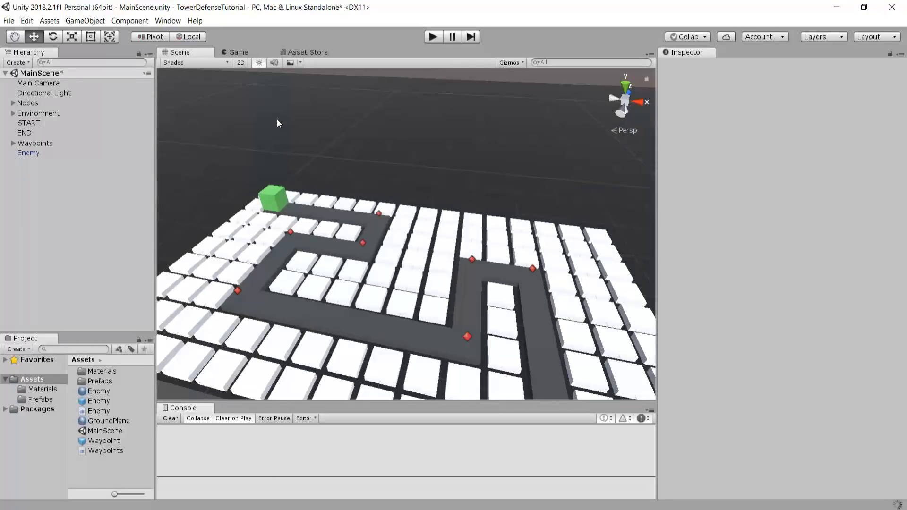
click(28, 152)
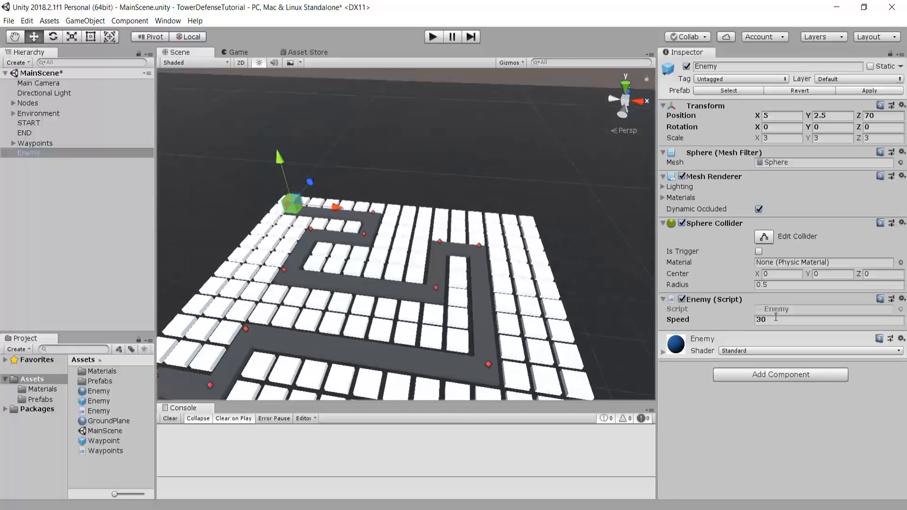
click(771, 321)
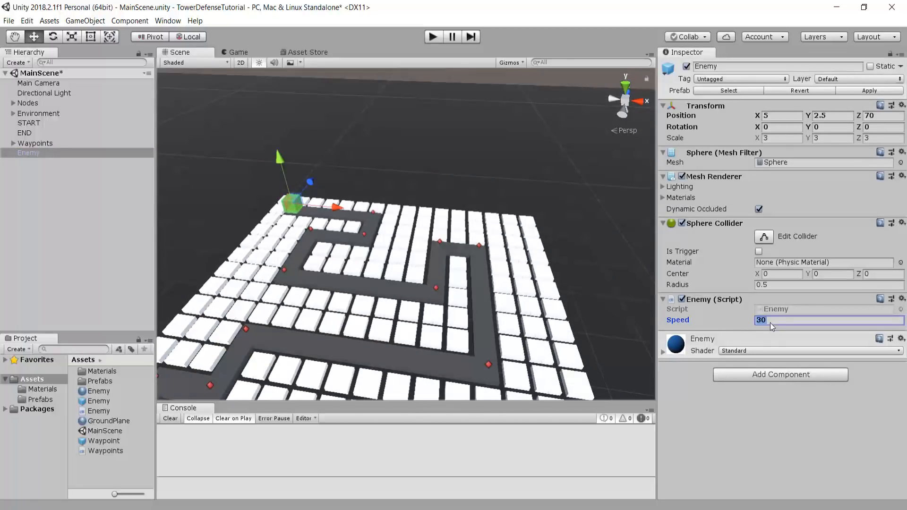
text(80)
key(Return)
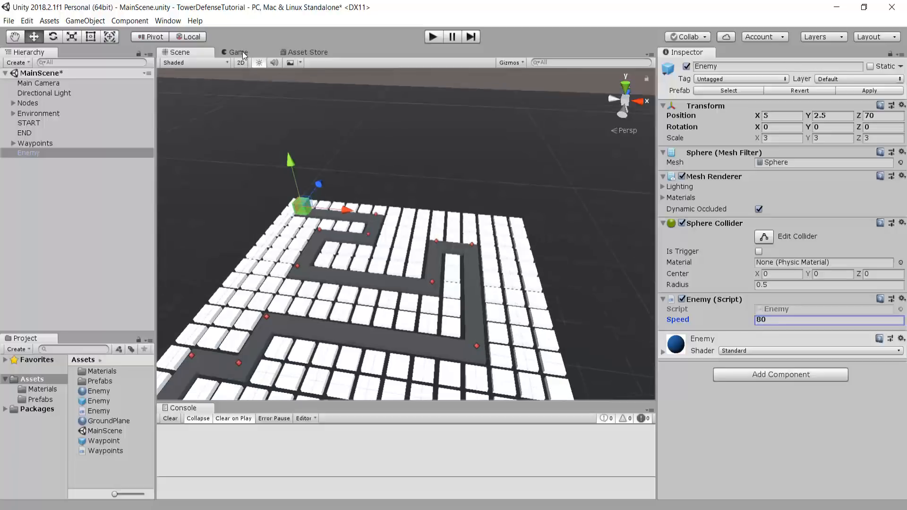
- Play the scene in the Game view to test the enemy's movement along the path, and stop play mode
click(236, 52)
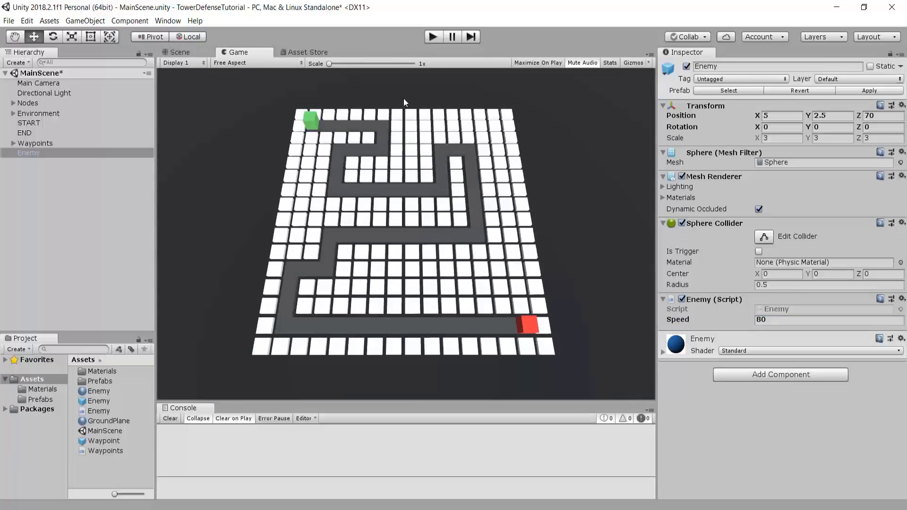
click(433, 37)
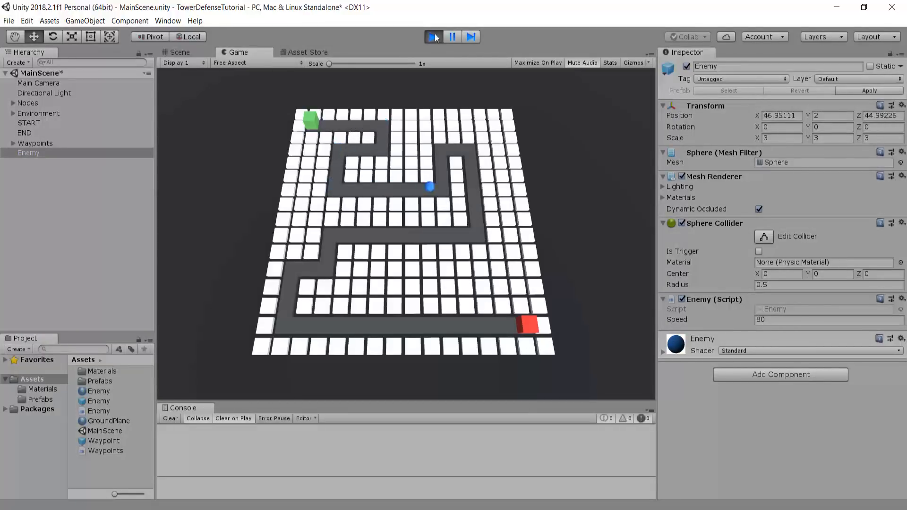
key(ctrl+p)
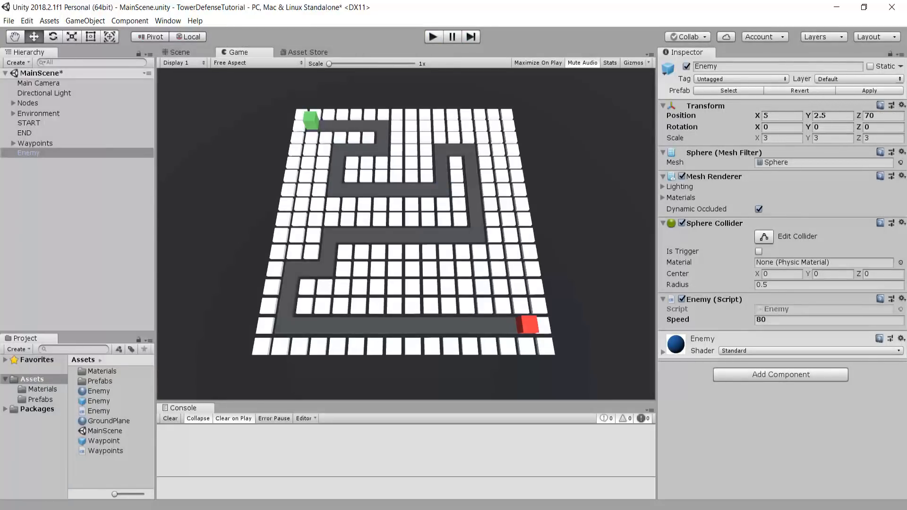
- Switch to Visual Studio and add the f suffix to the distance threshold in Update so it reads 0.2f
key(alt+Tab)
scroll(416, 316, up, 5)
drag(424, 327, 445, 327)
click(445, 327)
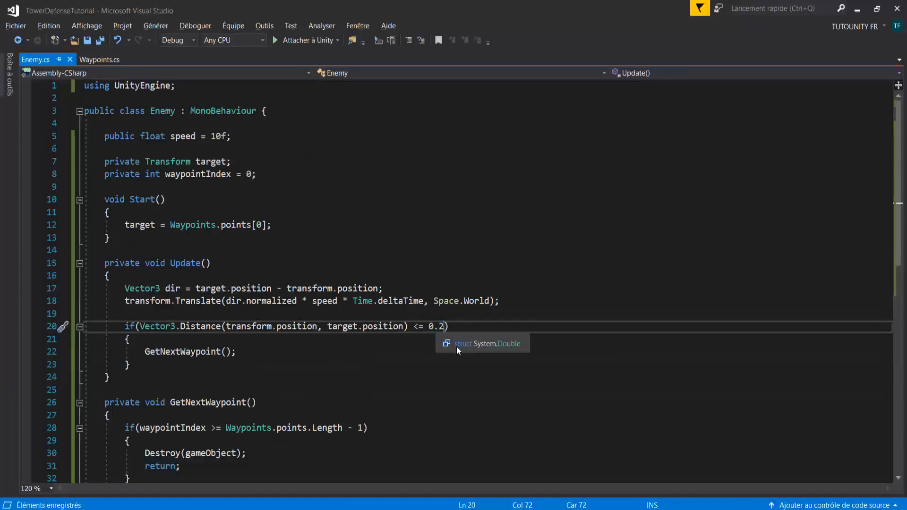
text(f)
scroll(458, 350, down, 2)
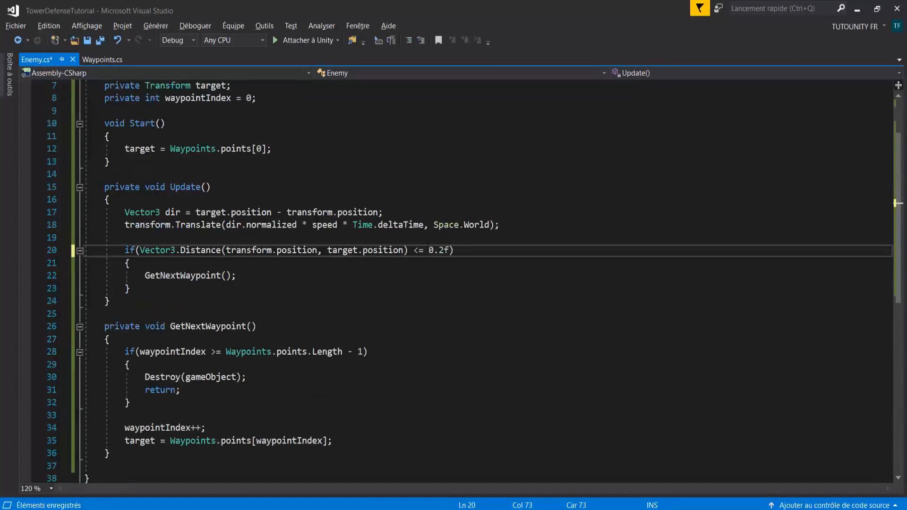
double_click(438, 250)
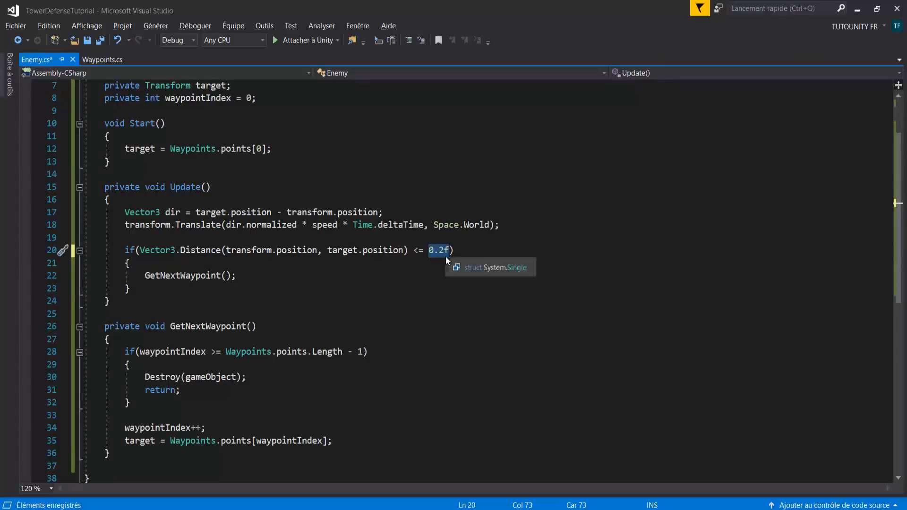
- Switch to Unity and set the Speed of the Enemy object's script to 30
key(alt+Tab)
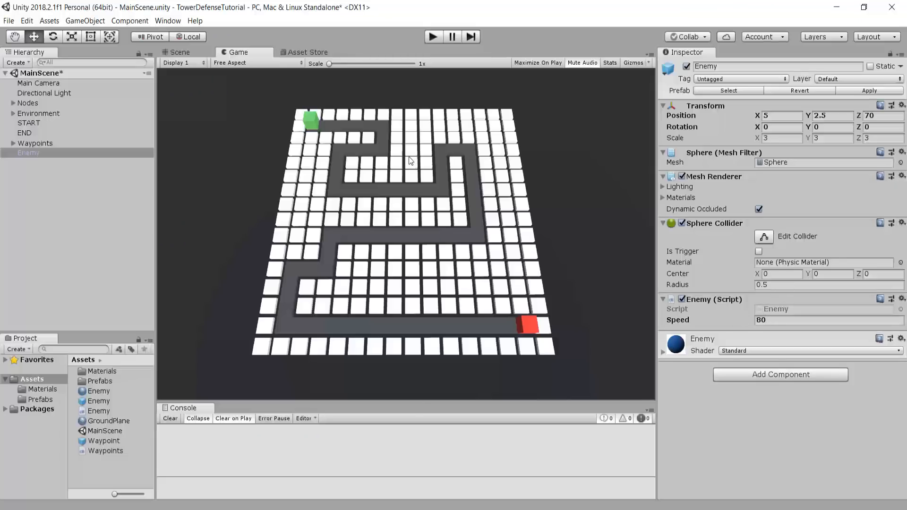
click(772, 320)
text(30)
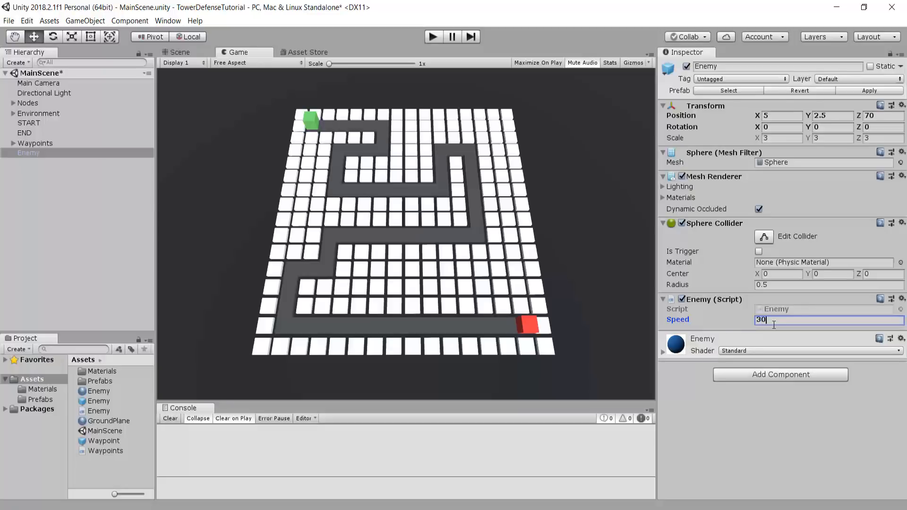
- Switch to Visual Studio, set the waypoint distance threshold in Update to 0.3f, and save the Enemy script
key(alt+Tab)
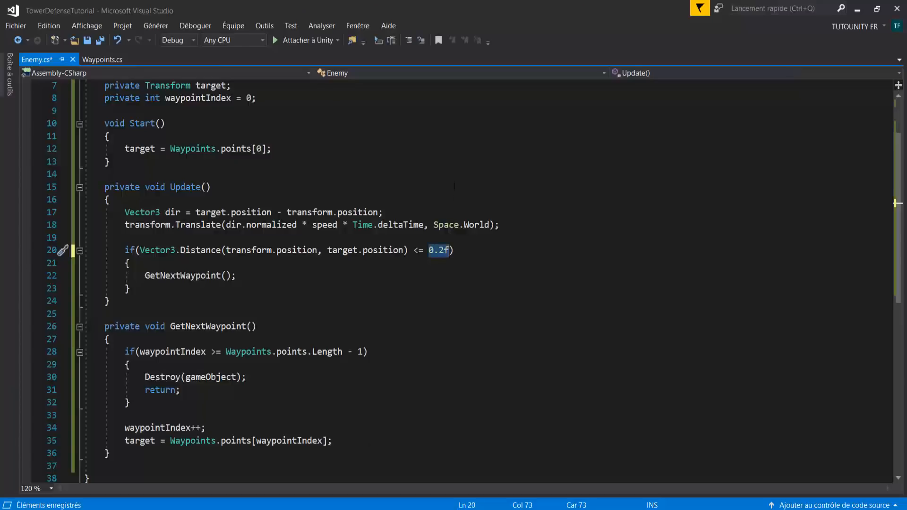
click(443, 250)
key(BackSpace)
text(3)
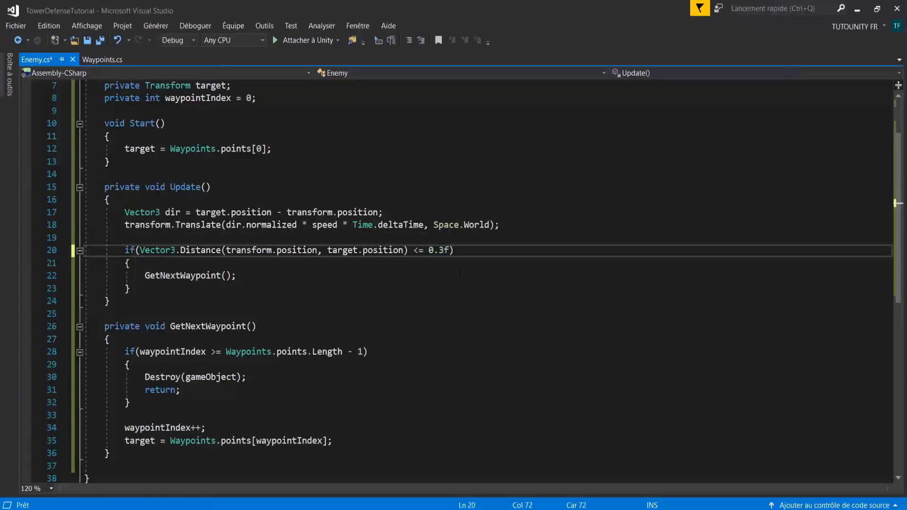
key(ctrl+s)
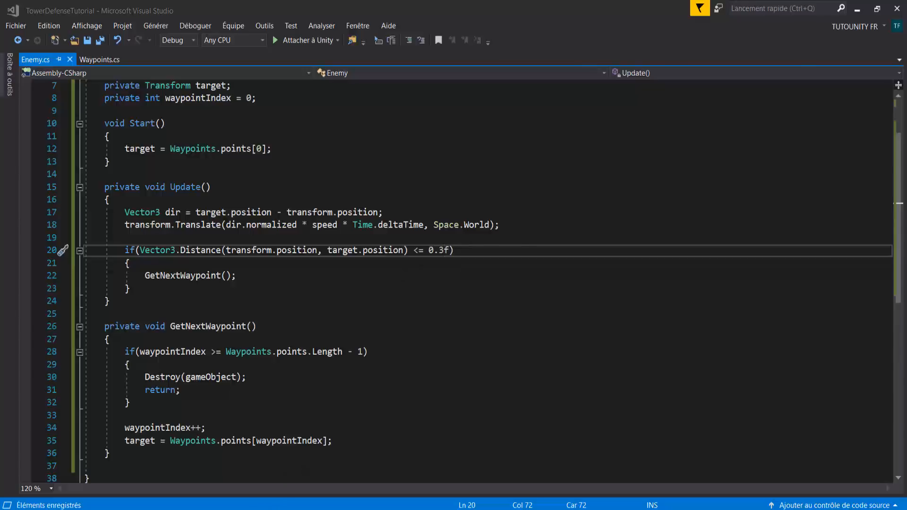
- Switch to Unity, play the scene to check the enemy's full run to the end waypoint, and stop play mode
key(alt+Tab)
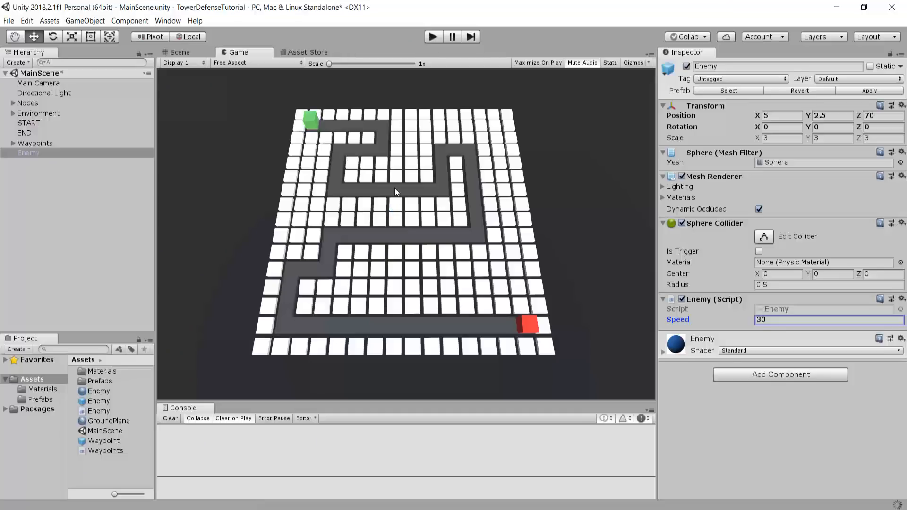
click(432, 38)
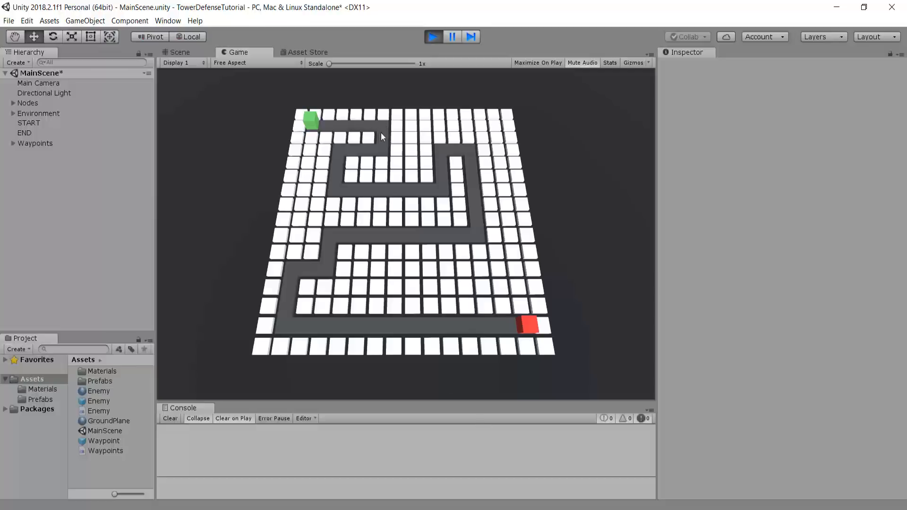
click(432, 39)
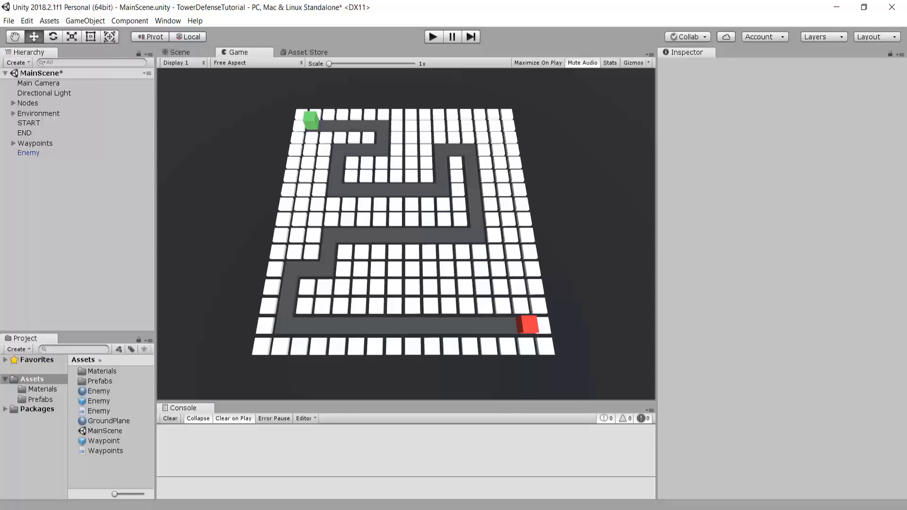
- Switch to Visual Studio and review the distance threshold and the transform.Translate call in the Enemy script's Update method
click(341, 509)
drag(424, 250, 449, 251)
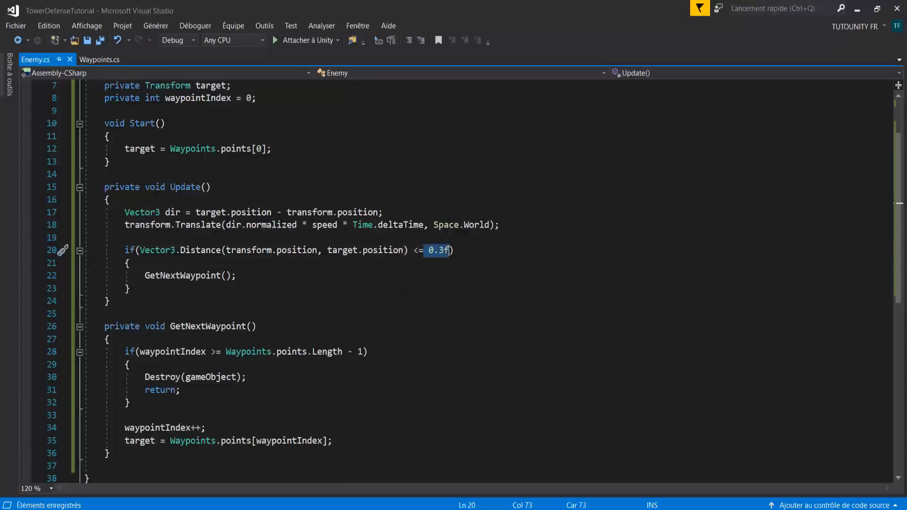
click(467, 252)
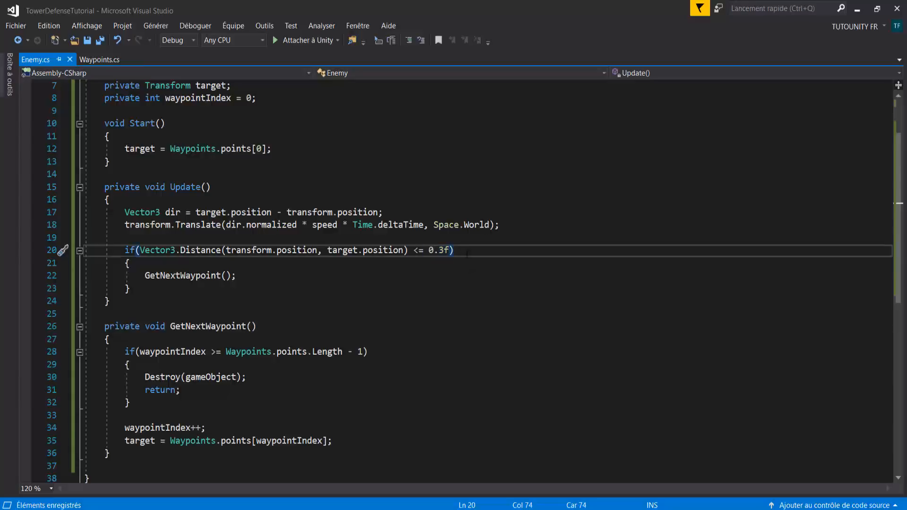
drag(124, 226, 227, 225)
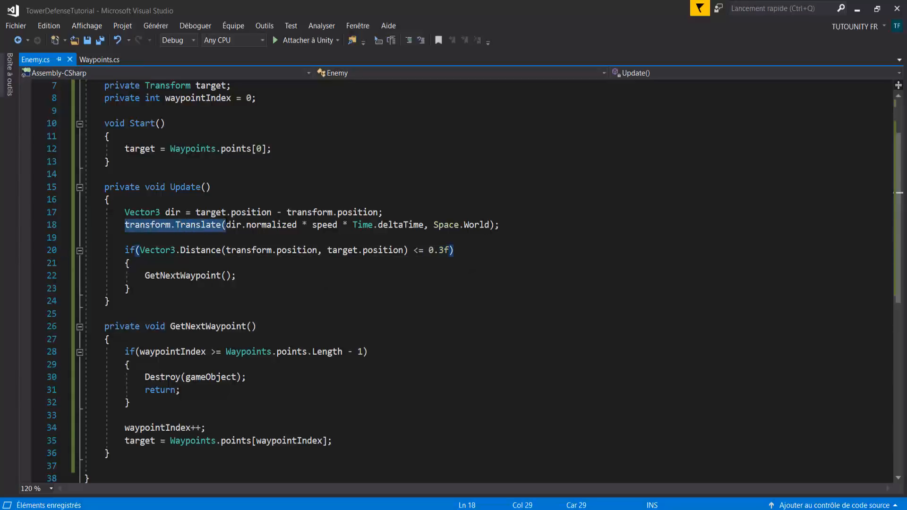